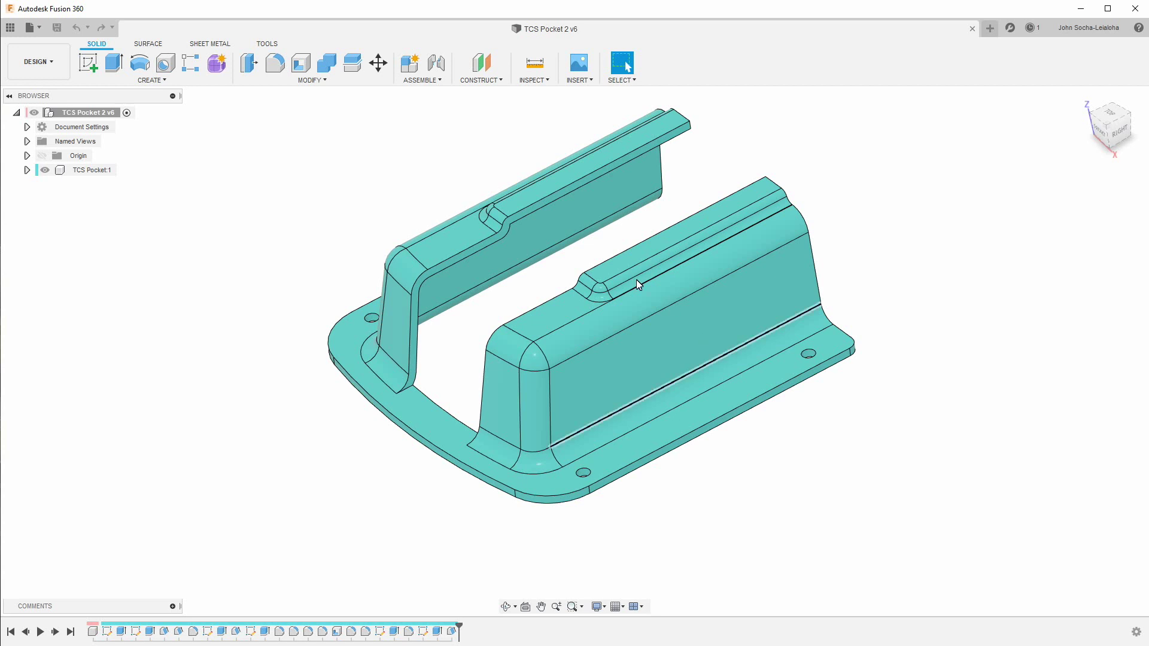
# Create a new blank design and save it as 'TCS Pocket Mold 2' in Throttle > Pocket
pyautogui.click(29, 27)
pyautogui.click(45, 43)
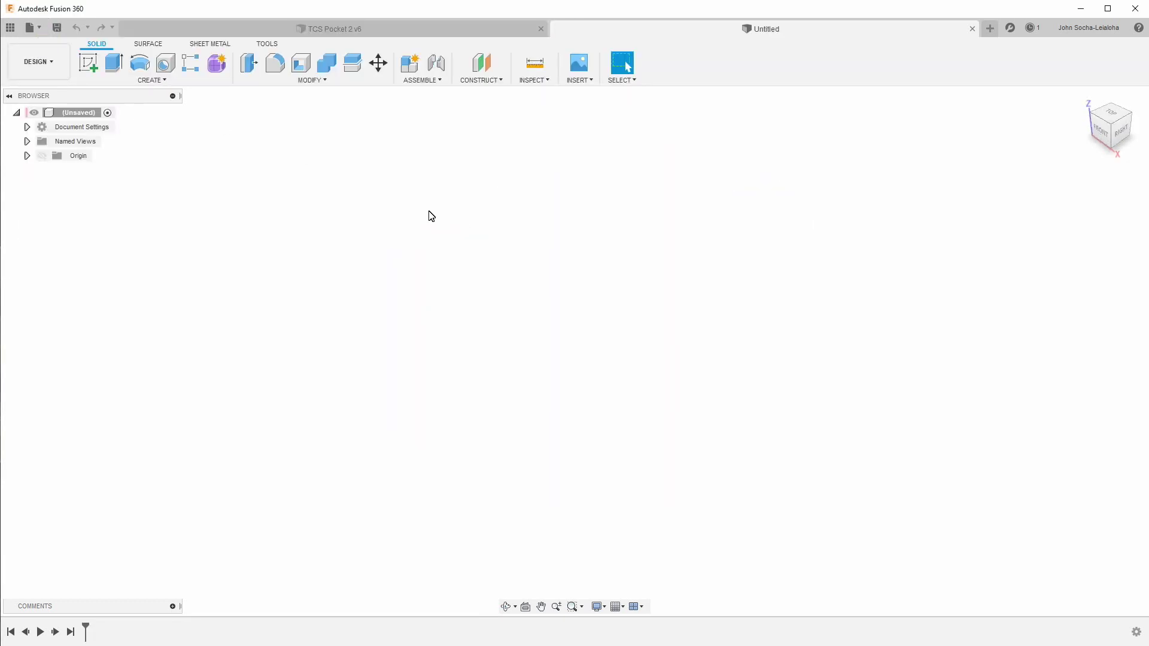
pyautogui.hotkey('ctrl', 's')
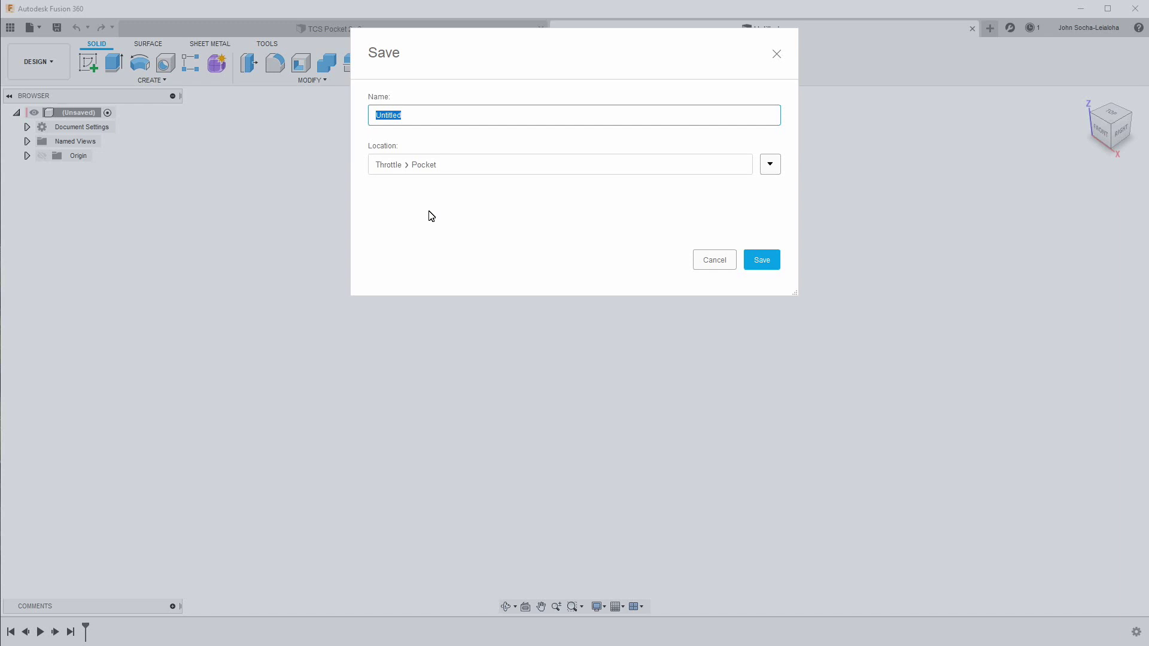
pyautogui.write('TCS Pocket Mold 2')
pyautogui.click(762, 260)
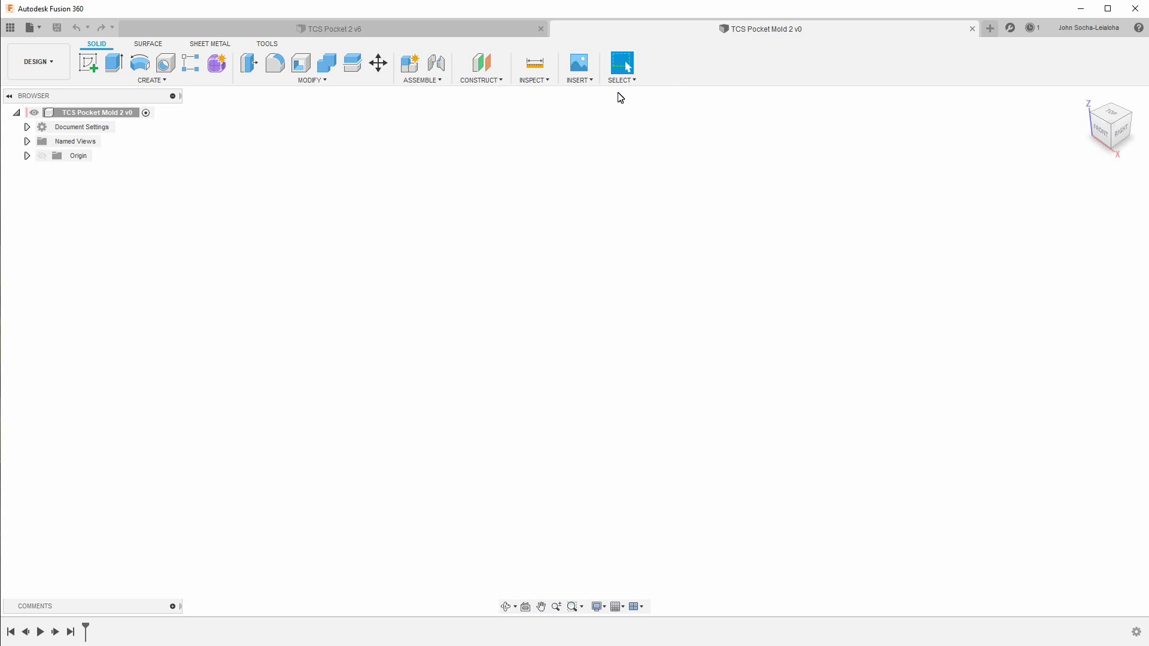
# Derive the pocket body from the TCS Pocket 2 design into this mold design
pyautogui.click(584, 80)
pyautogui.click(586, 94)
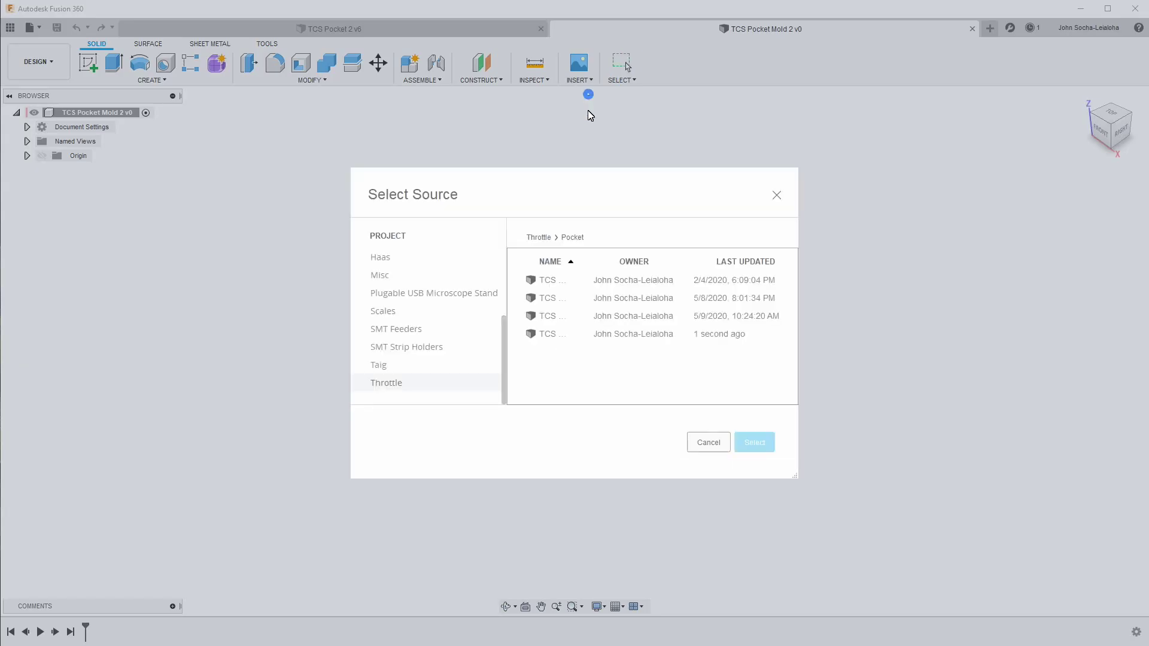
pyautogui.doubleClick(574, 259)
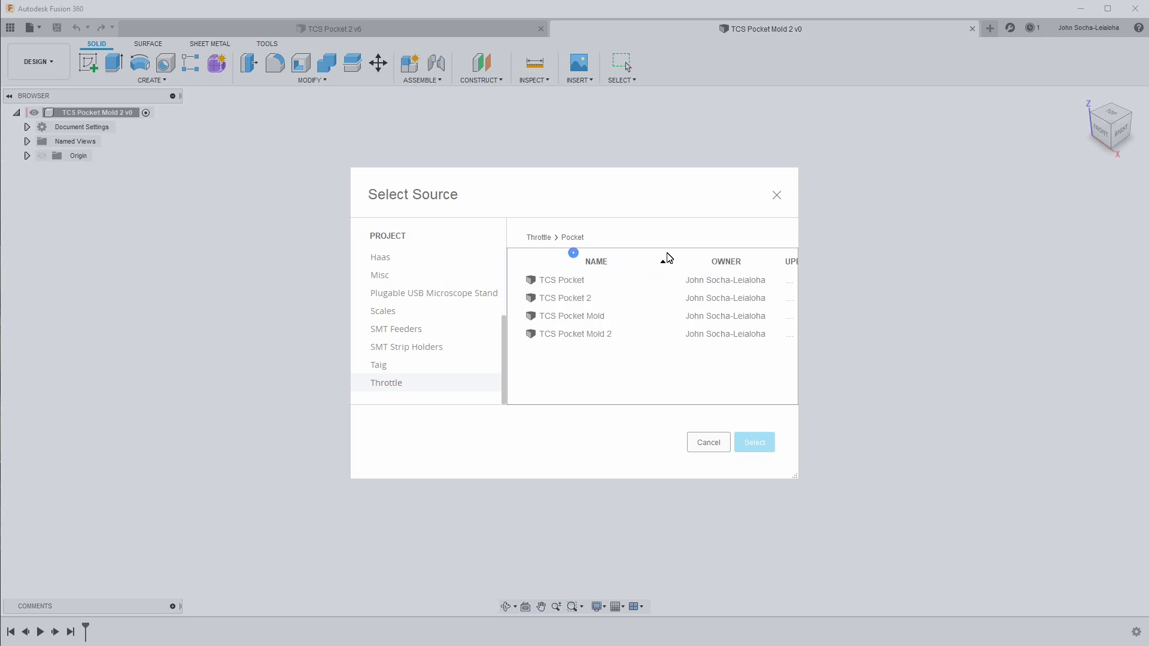
pyautogui.click(546, 298)
pyautogui.click(755, 443)
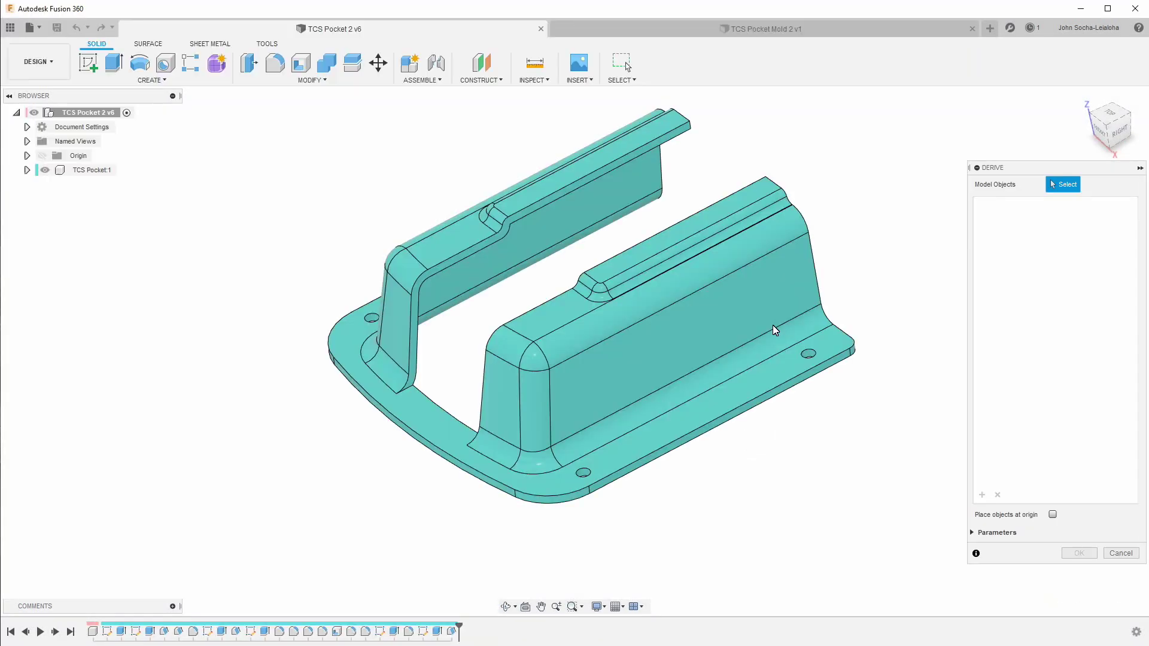
pyautogui.click(686, 353)
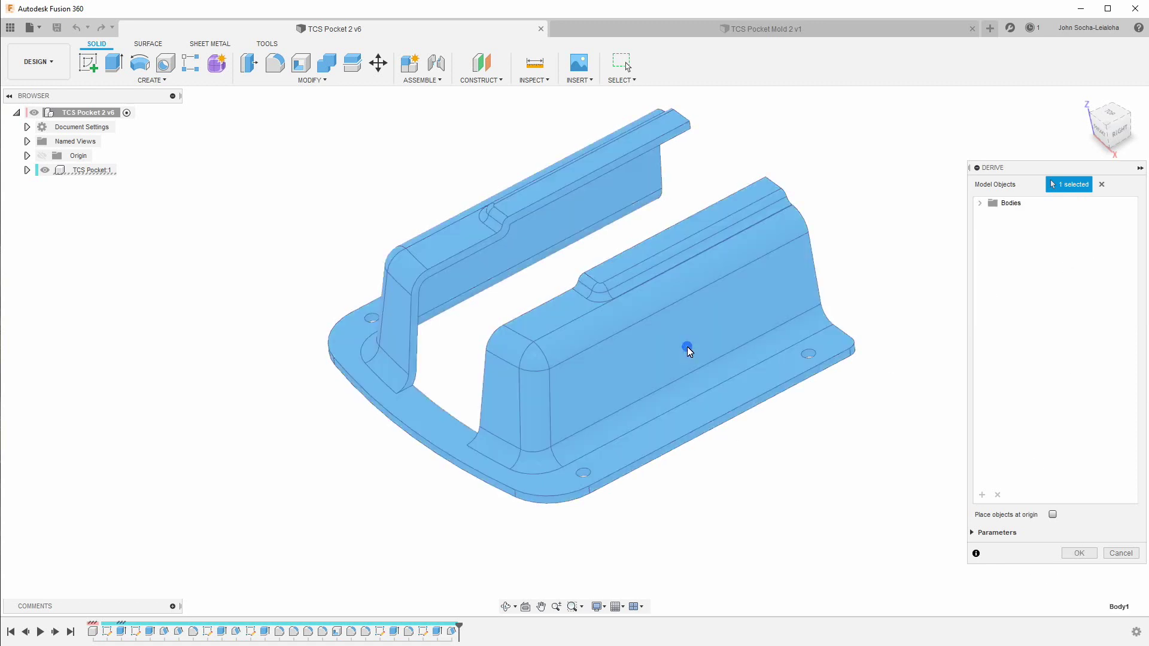
pyautogui.click(1079, 556)
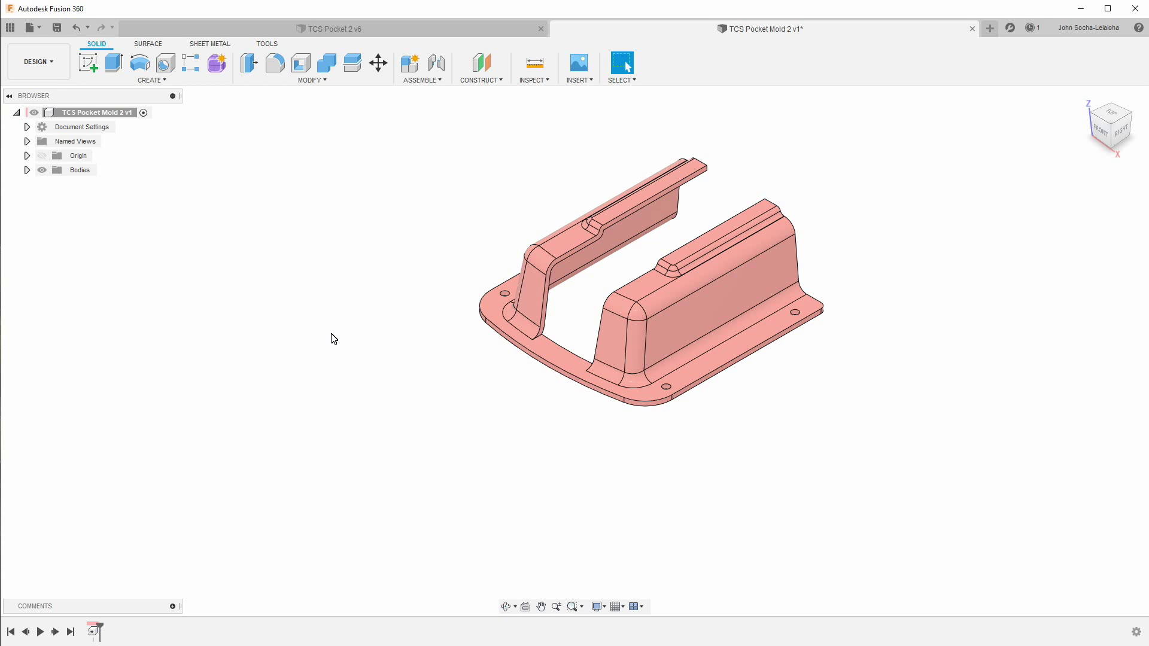
# Orbit around the derived pocket body to inspect it, then switch to the SURFACE tools
pyautogui.keyDown('shift'); pyautogui.moveTo(445, 377); pyautogui.dragTo(752, 484, button='middle'); pyautogui.keyUp('shift')
pyautogui.click(621, 371)
pyautogui.click(754, 486)
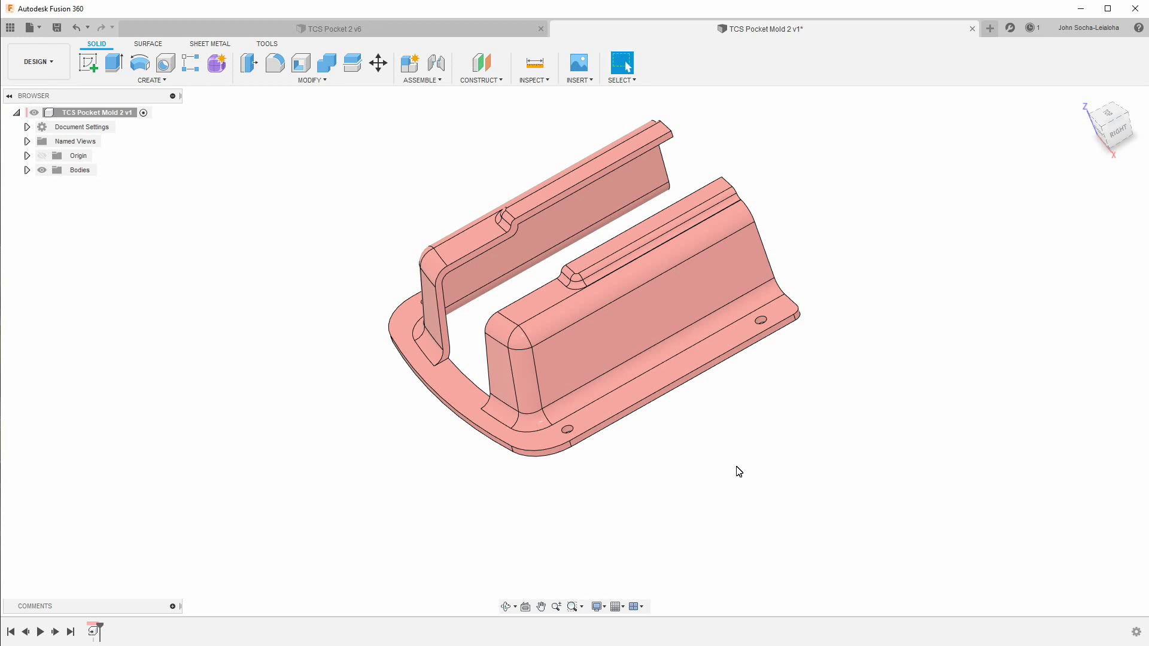
pyautogui.keyDown('shift'); pyautogui.moveTo(739, 472); pyautogui.dragTo(688, 479, button='middle'); pyautogui.keyUp('shift')
pyautogui.scroll(3, 638, 578)
pyautogui.keyDown('shift'); pyautogui.moveTo(638, 577); pyautogui.dragTo(627, 575, button='middle'); pyautogui.keyUp('shift')
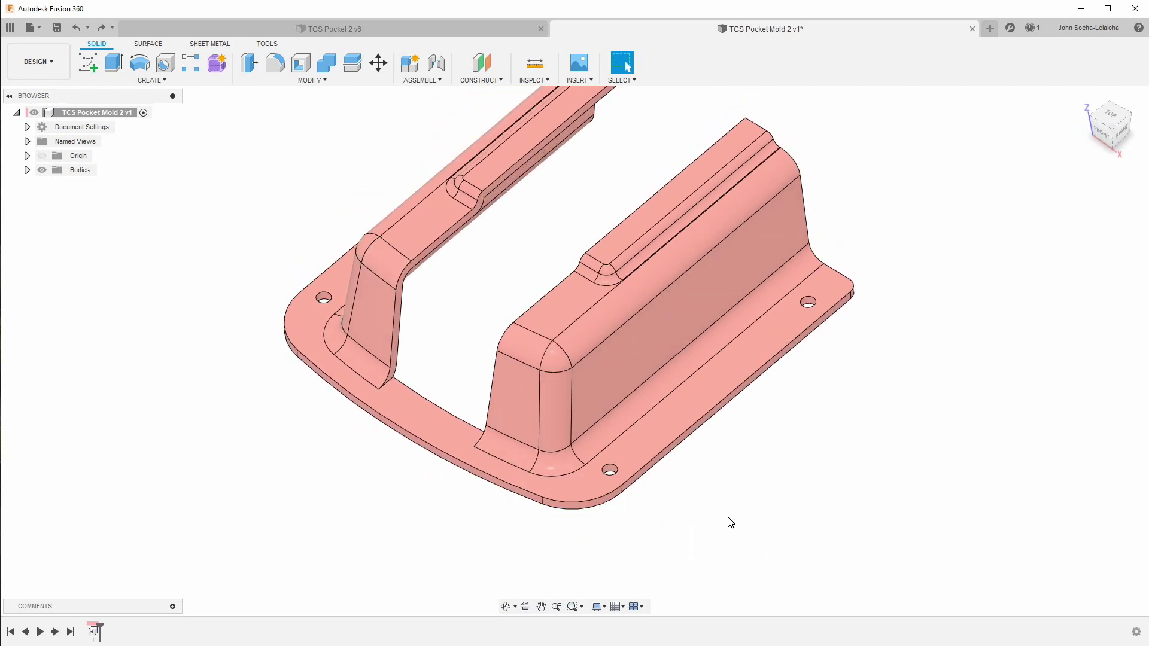
pyautogui.click(148, 44)
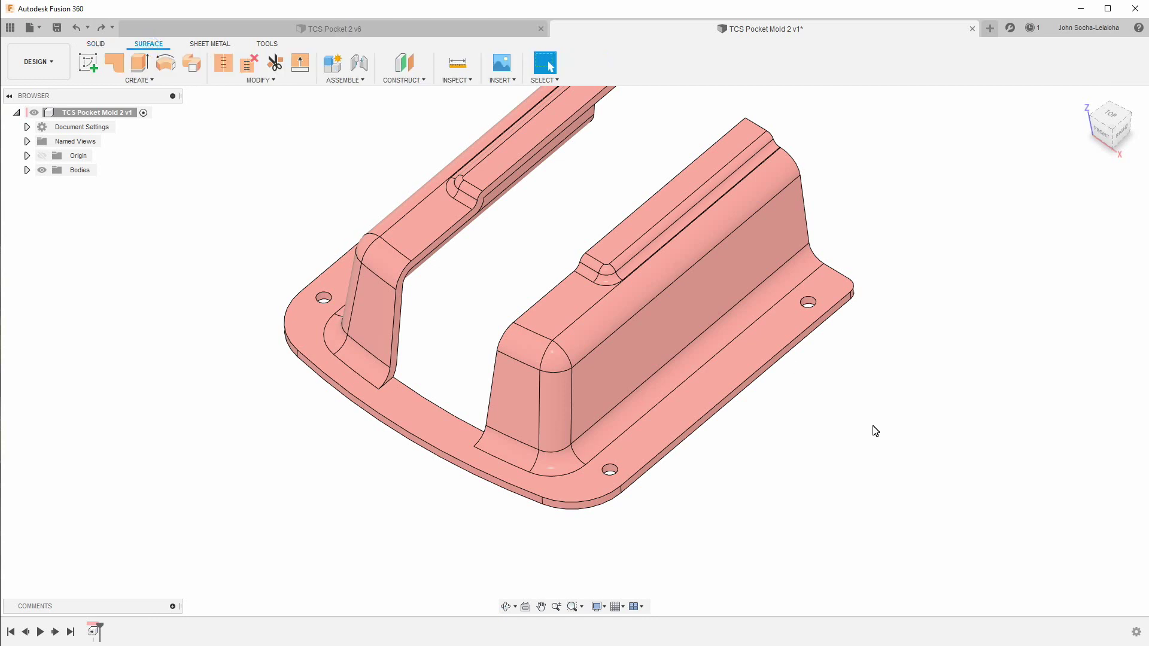
pyautogui.keyDown('shift'); pyautogui.moveTo(875, 431); pyautogui.dragTo(633, 477, button='middle'); pyautogui.keyUp('shift')
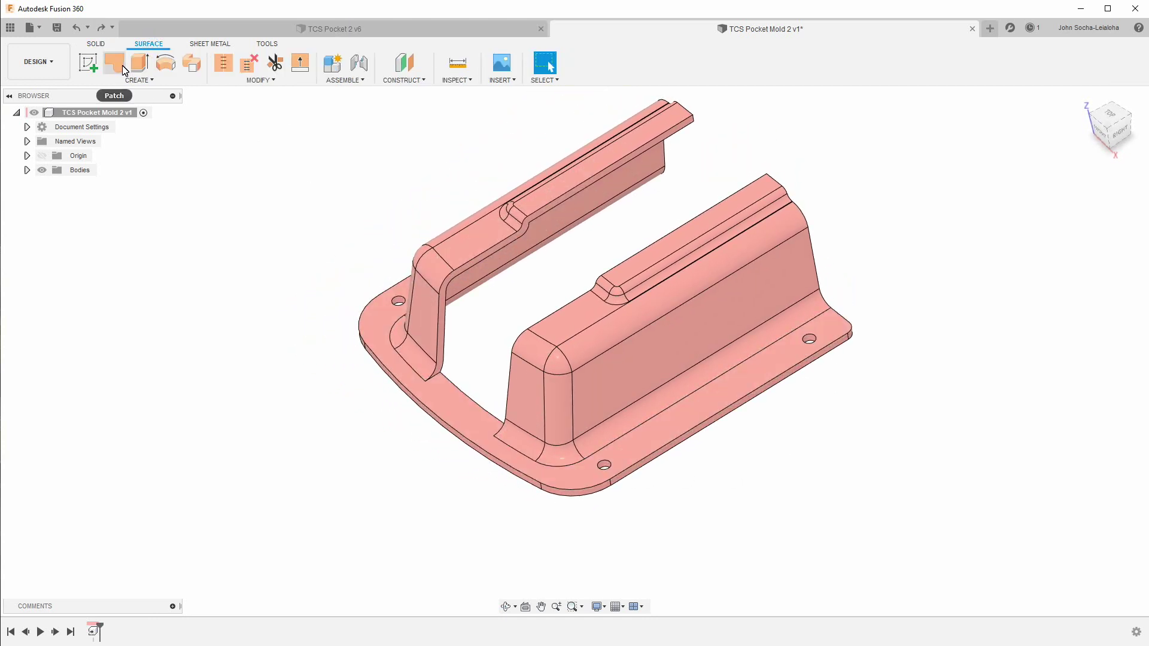
# Fill the first two flange holes with patch surfaces
pyautogui.click(113, 62)
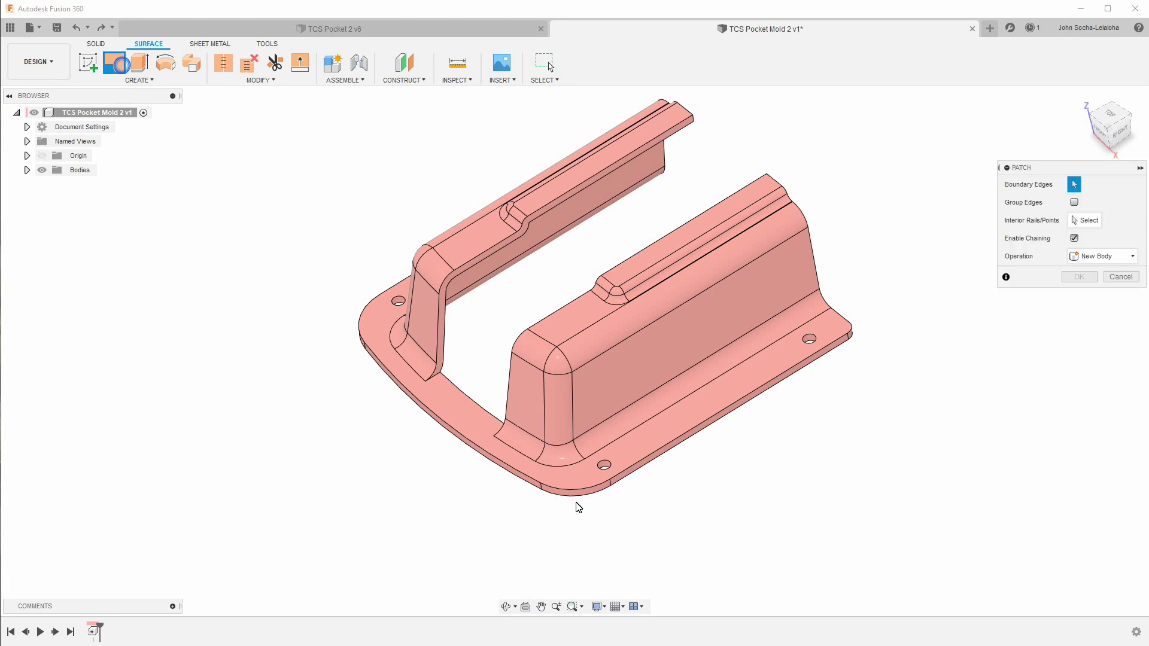
pyautogui.click(605, 465)
pyautogui.click(1080, 334)
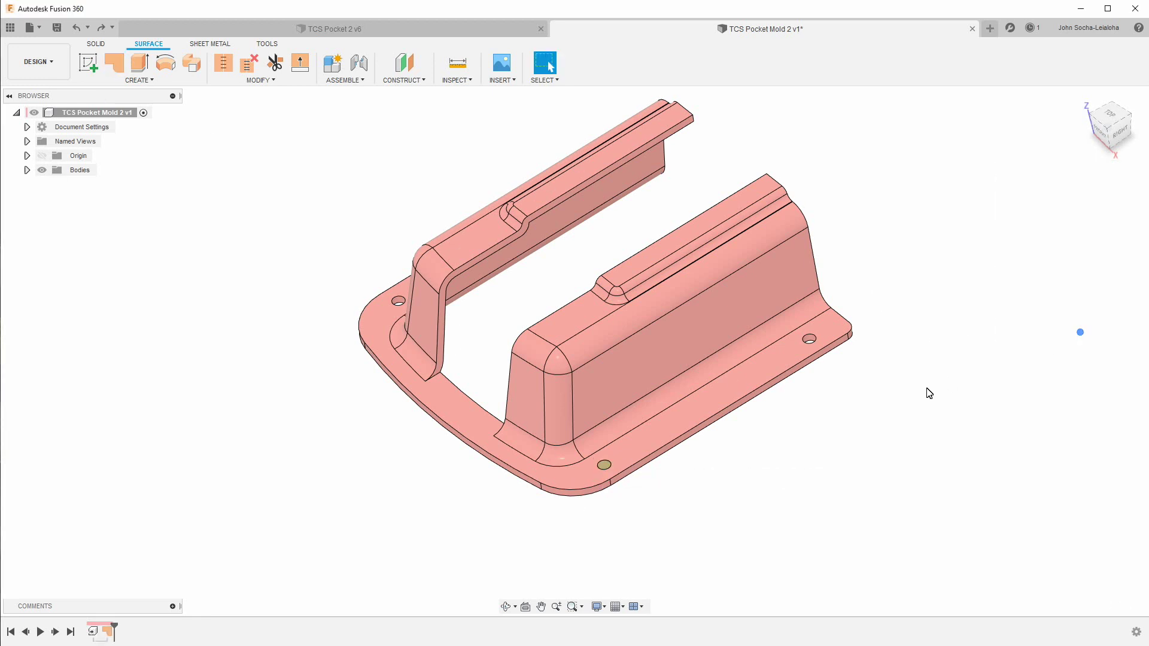
pyautogui.rightClick(926, 387)
pyautogui.click(929, 352)
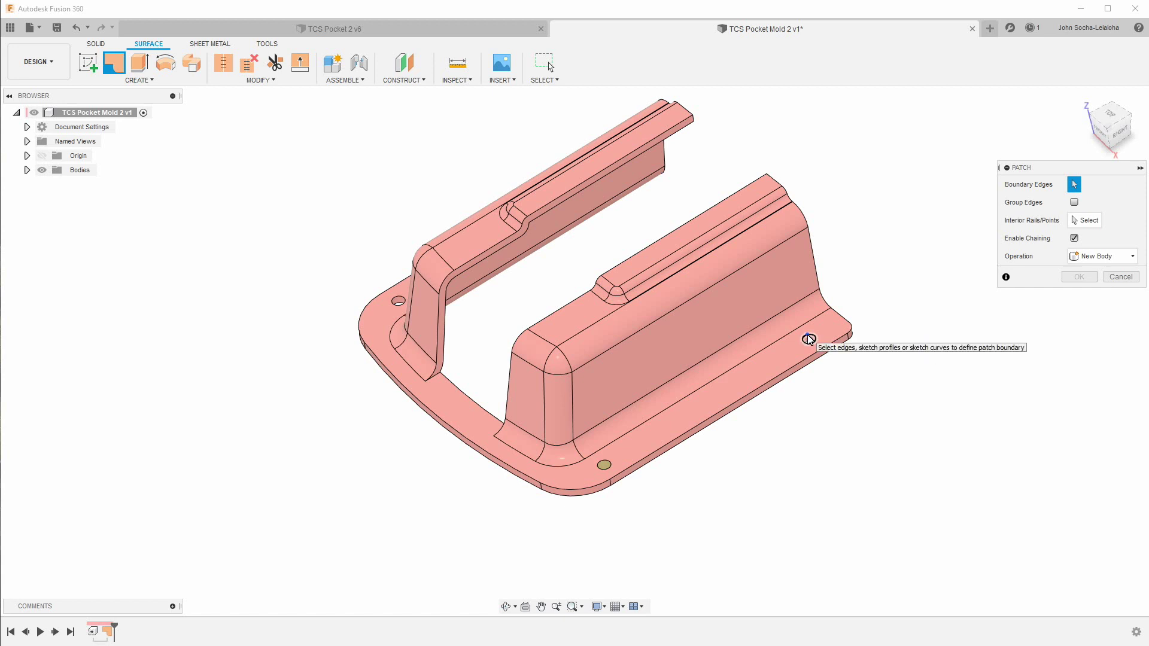
pyautogui.click(809, 336)
pyautogui.click(1080, 331)
# Patch the remaining two holes on the other side of the flange
pyautogui.keyDown('shift'); pyautogui.moveTo(778, 362); pyautogui.dragTo(417, 512, button='middle'); pyautogui.keyUp('shift')
pyautogui.press('Return')
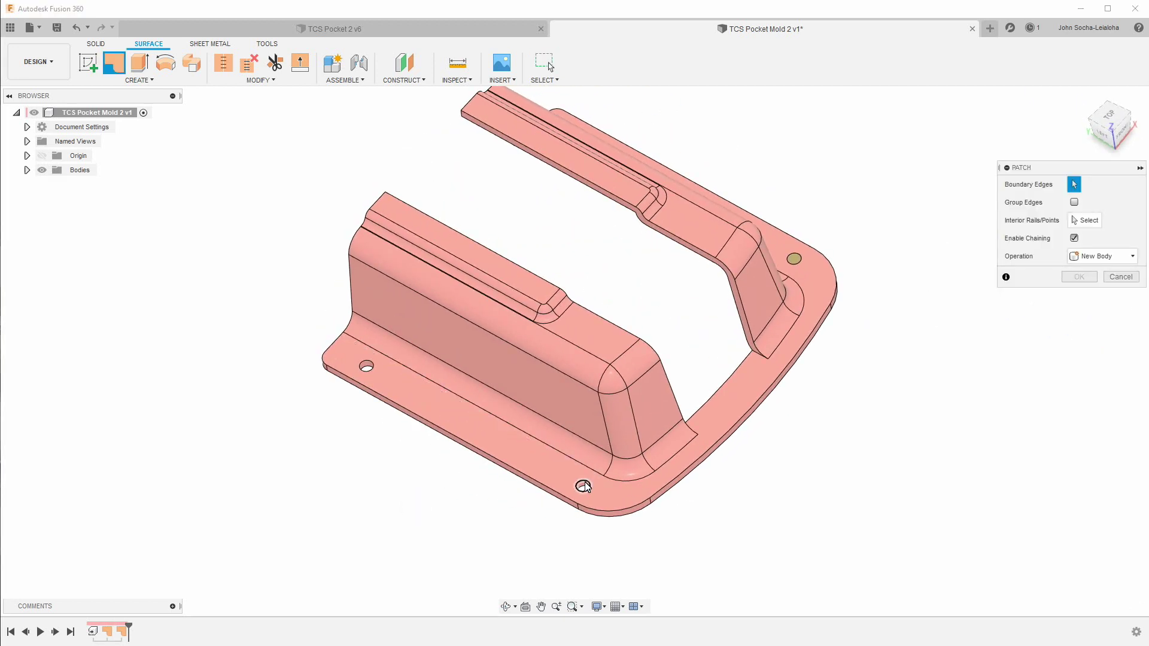
pyautogui.click(584, 486)
pyautogui.click(1083, 335)
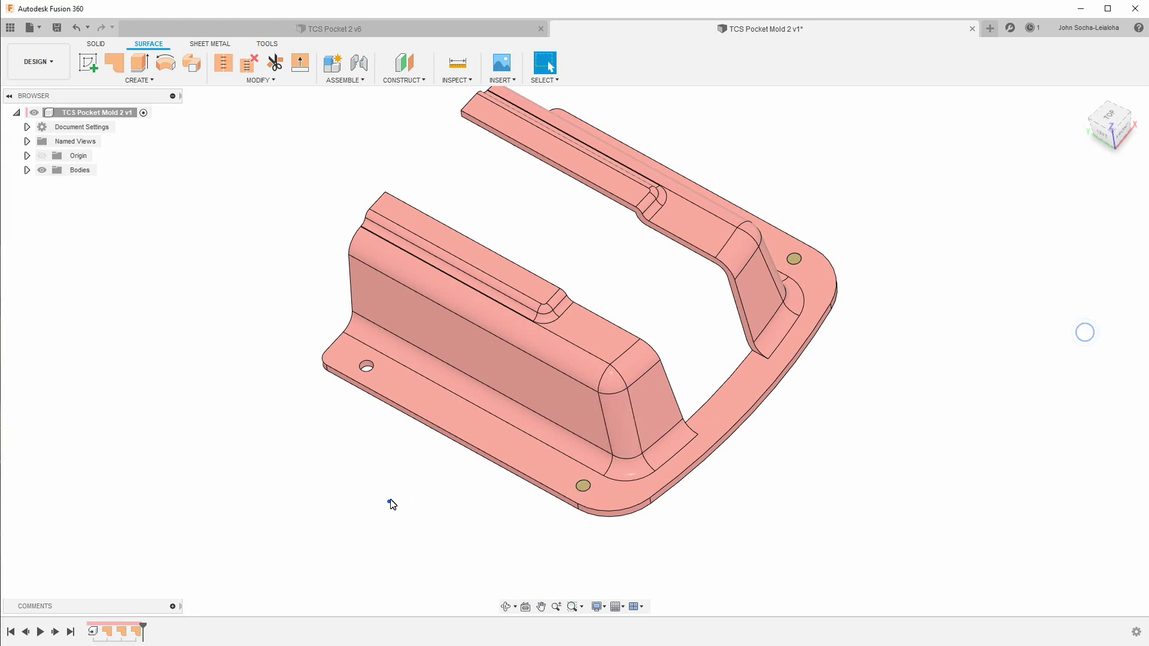
pyautogui.moveTo(390, 502); pyautogui.dragTo(391, 429, button='right')
pyautogui.click(366, 365)
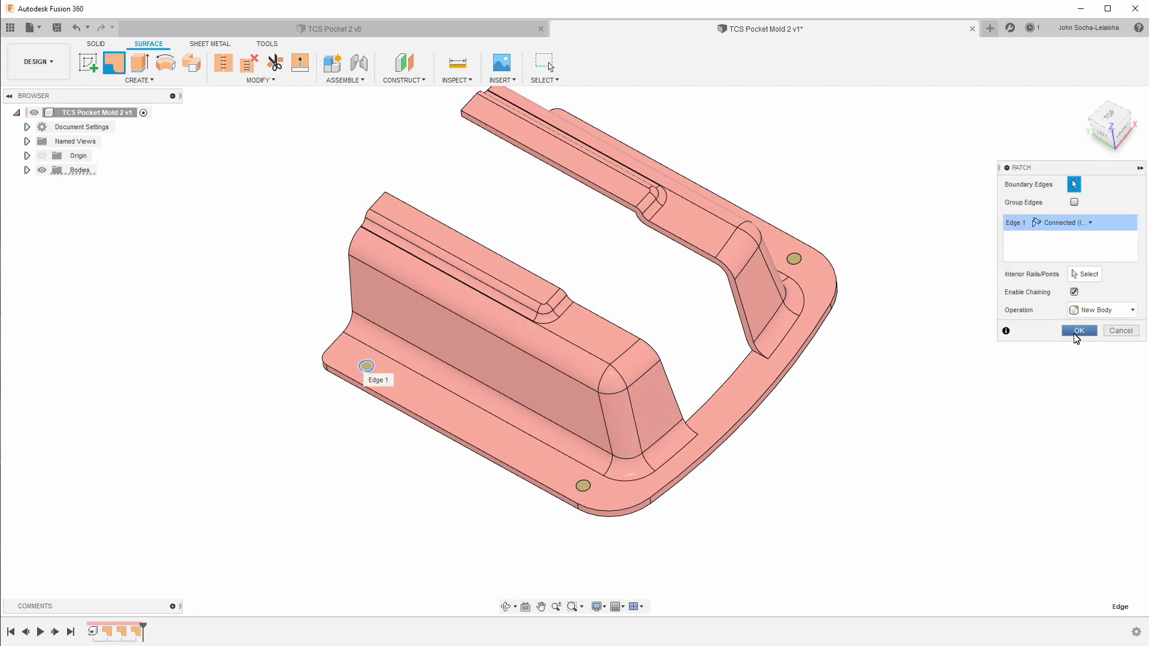
pyautogui.click(1077, 334)
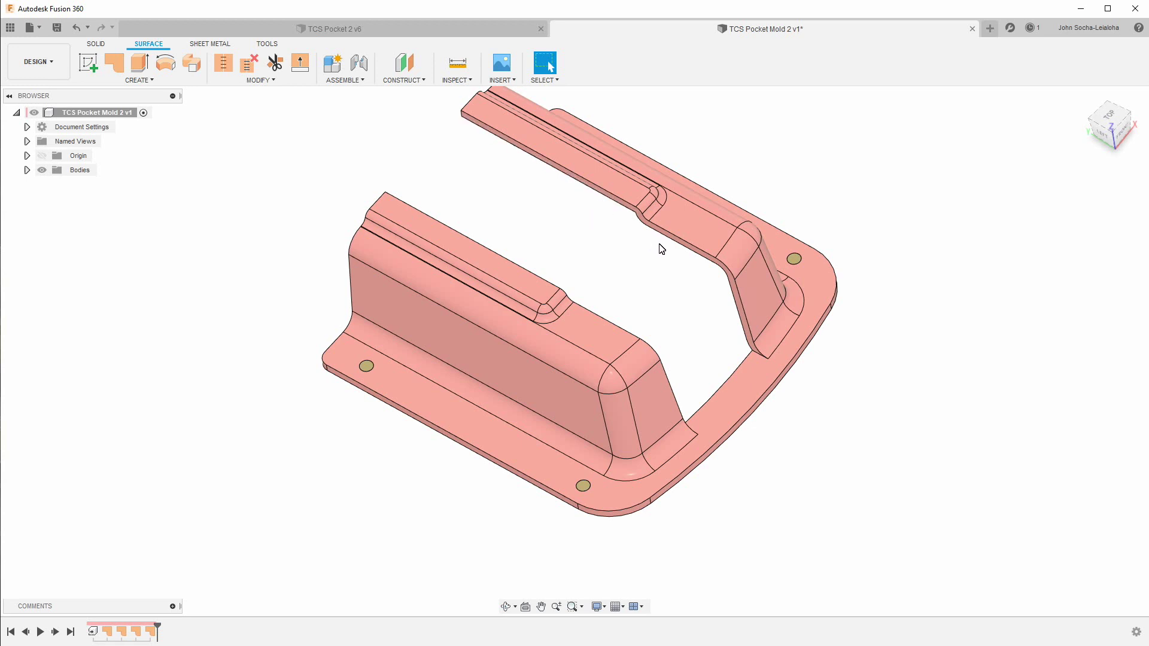
pyautogui.keyDown('shift'); pyautogui.moveTo(618, 210); pyautogui.dragTo(676, 353, button='middle'); pyautogui.keyUp('shift')
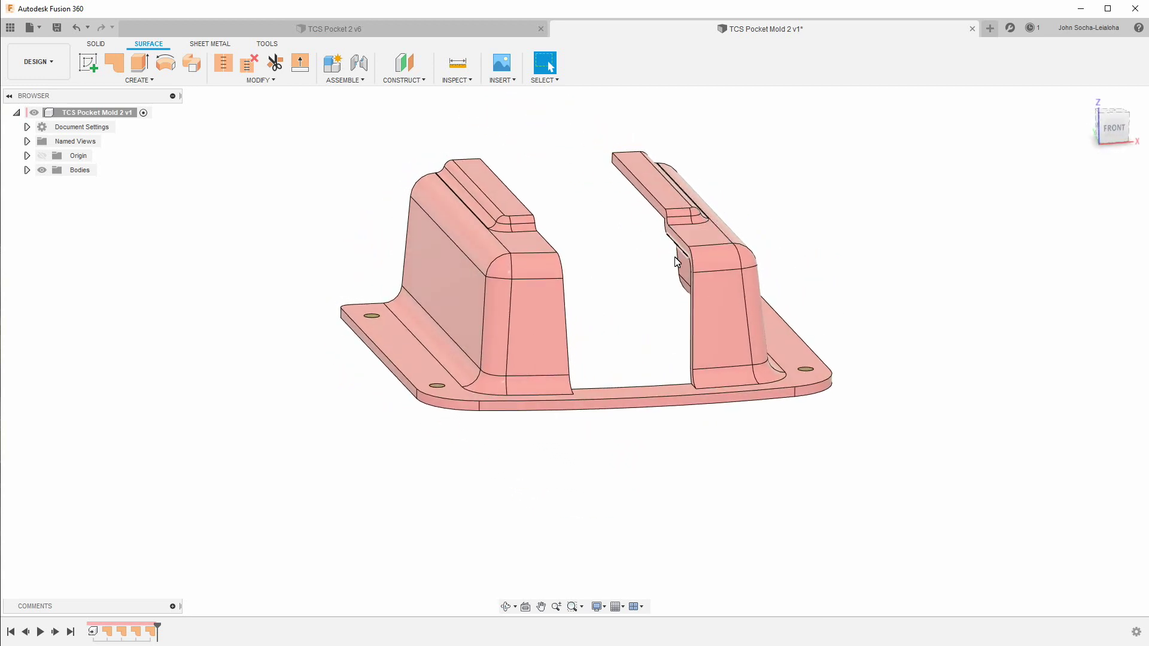
pyautogui.keyDown('shift'); pyautogui.moveTo(625, 303); pyautogui.dragTo(593, 287, button='middle'); pyautogui.keyUp('shift')
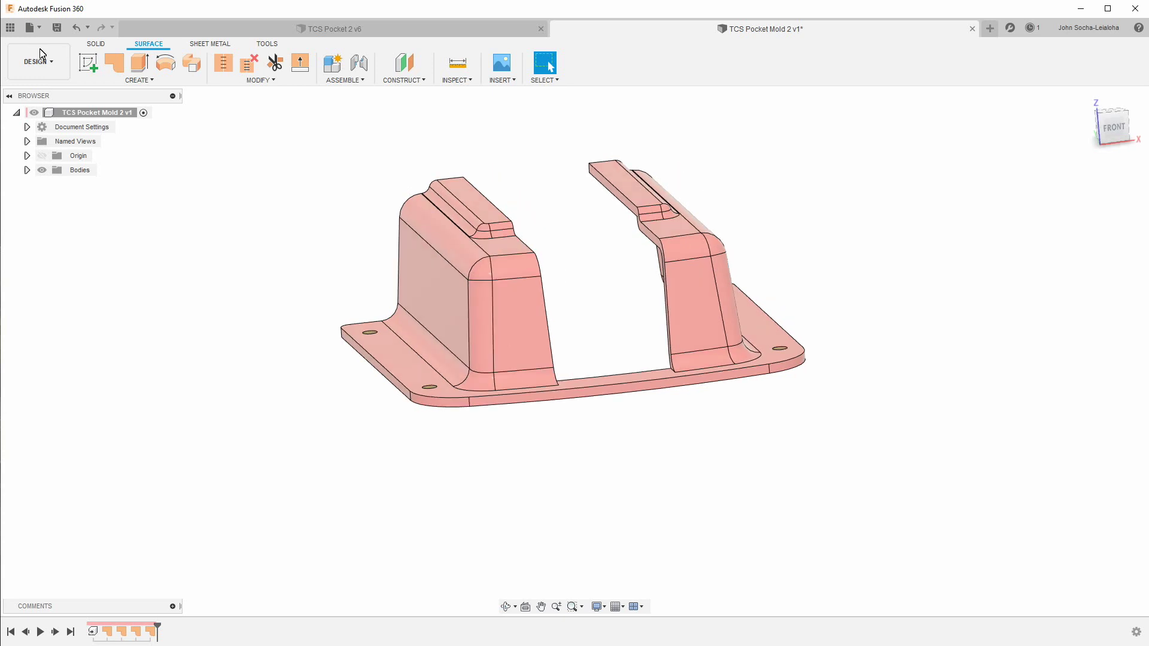
# Start a surface loft and select one rib's edge chain as Profile 1
pyautogui.click(137, 80)
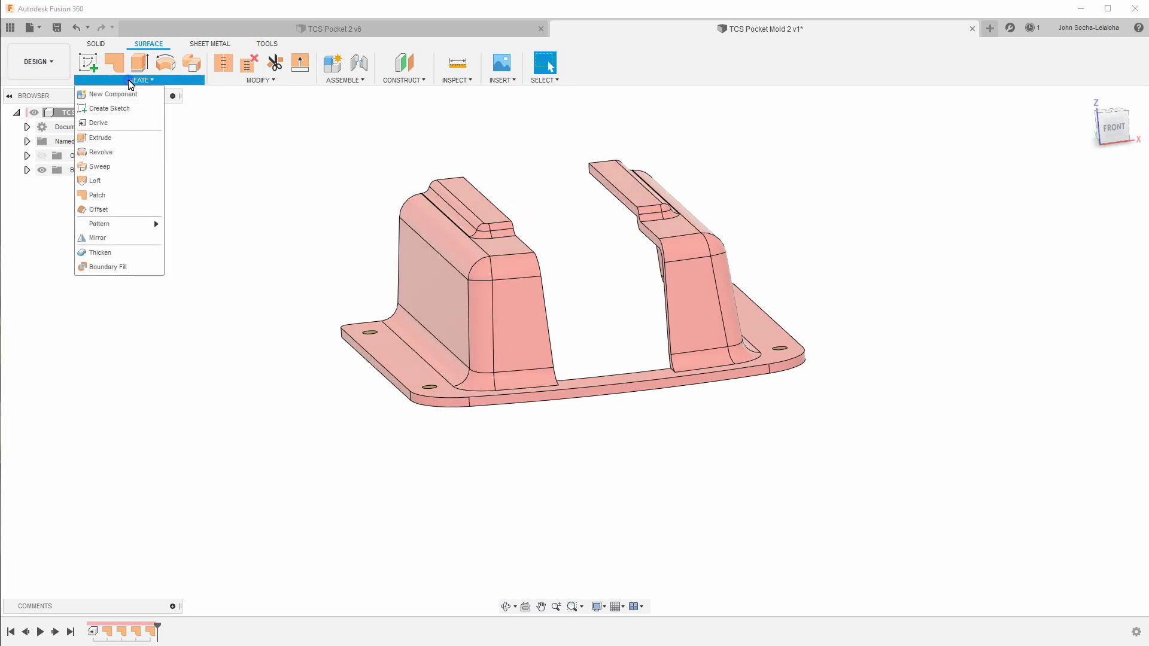
pyautogui.click(132, 181)
pyautogui.keyDown('shift'); pyautogui.moveTo(628, 335); pyautogui.dragTo(718, 353, button='middle'); pyautogui.keyUp('shift')
pyautogui.scroll(5, 794, 367)
pyautogui.scroll(2, 793, 366)
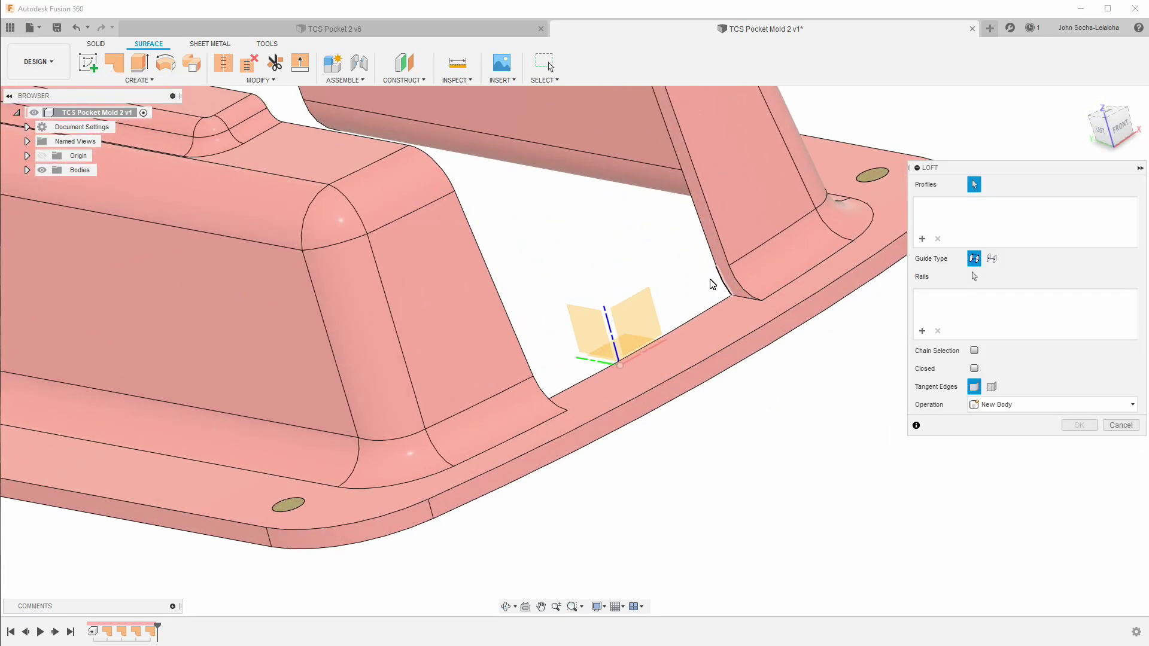
pyautogui.click(722, 282)
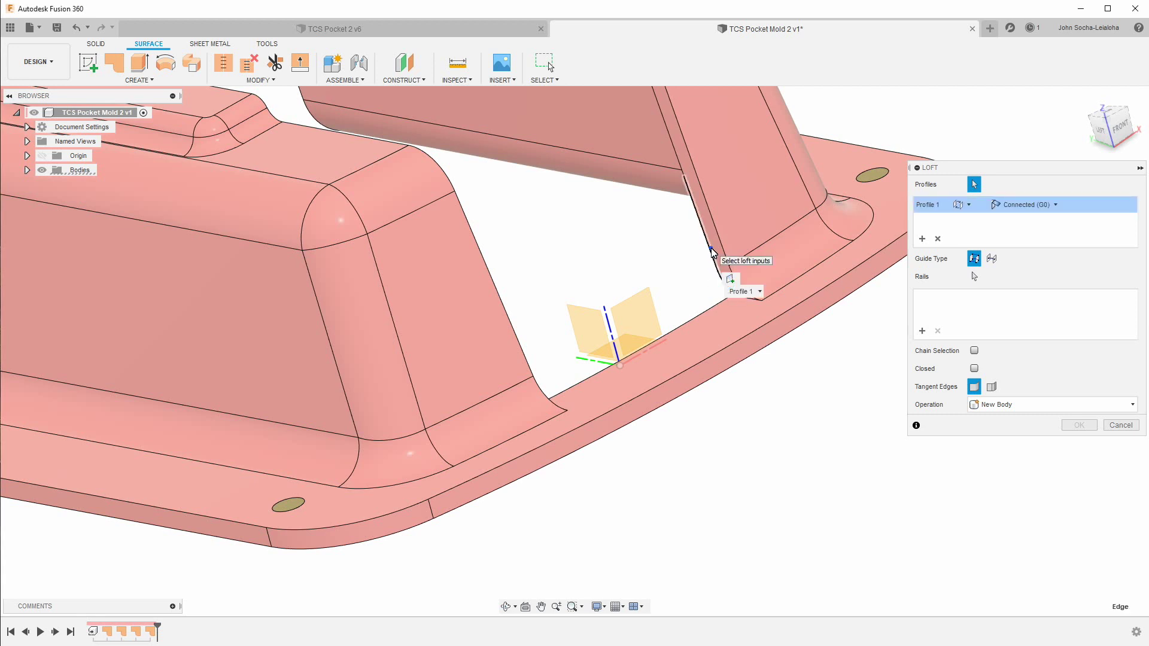
pyautogui.keyDown('shift'); pyautogui.moveTo(678, 160); pyautogui.dragTo(682, 231, button='middle'); pyautogui.keyUp('shift')
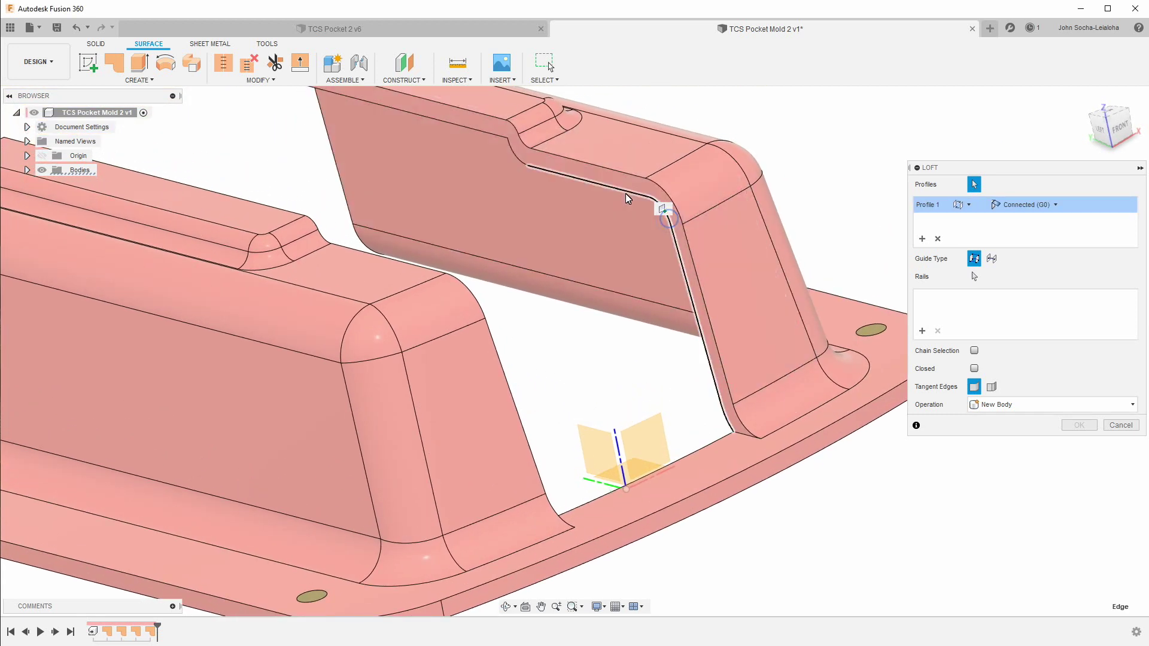
pyautogui.click(665, 217)
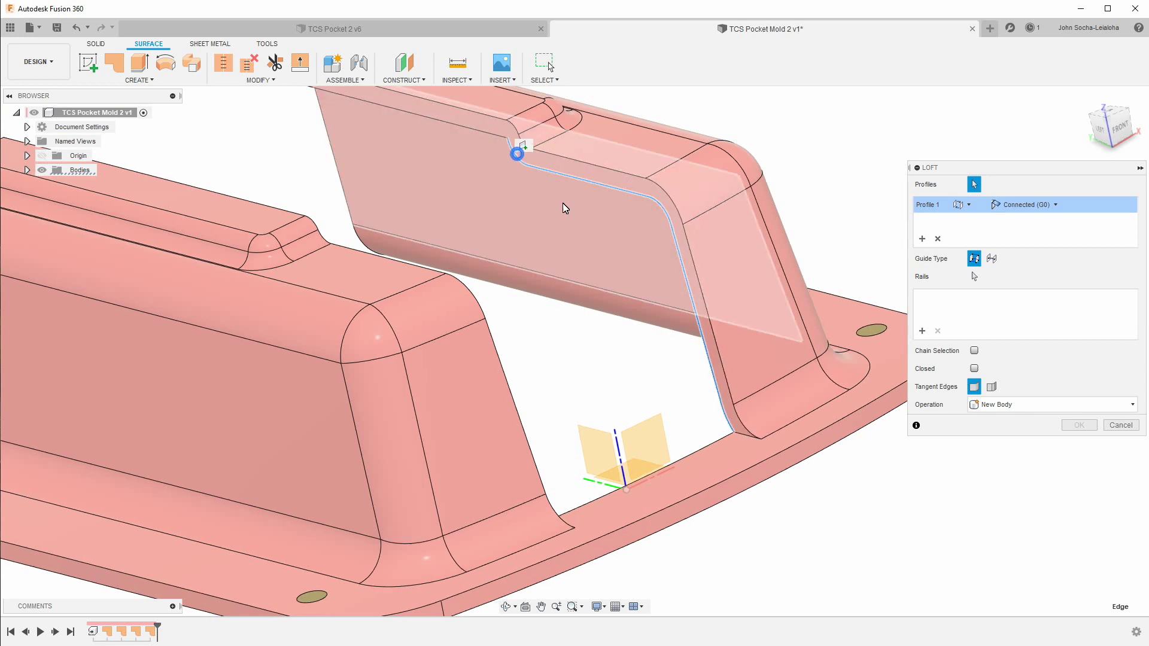
pyautogui.scroll(6, 565, 206)
pyautogui.scroll(5, 610, 118)
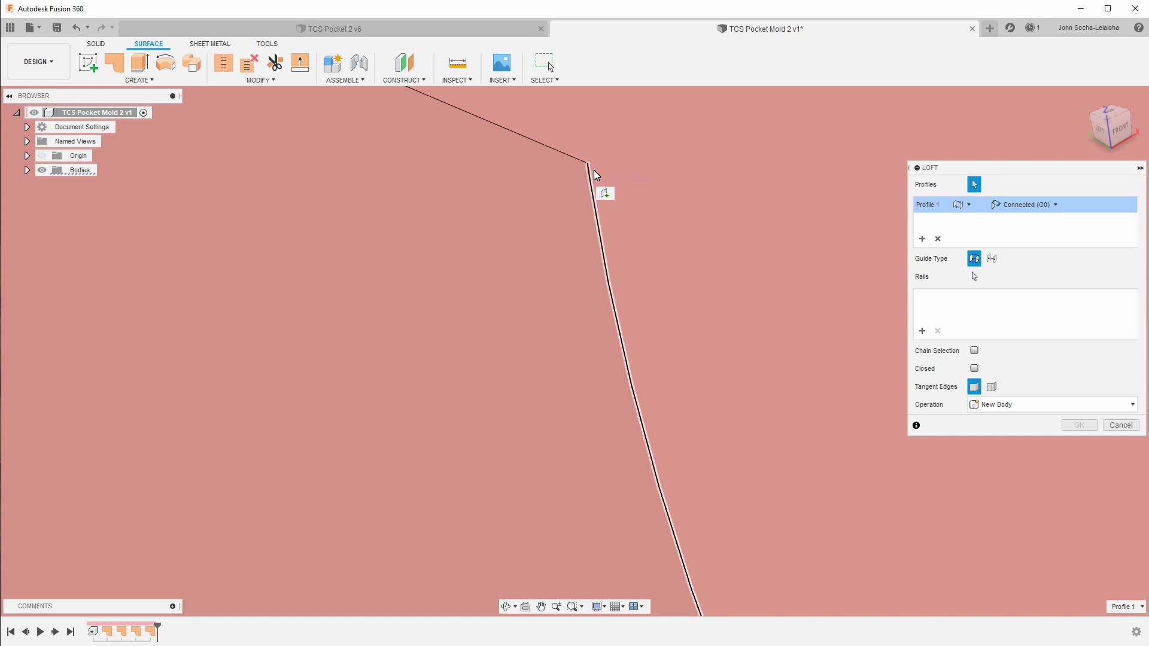
pyautogui.scroll(-1, 649, 236)
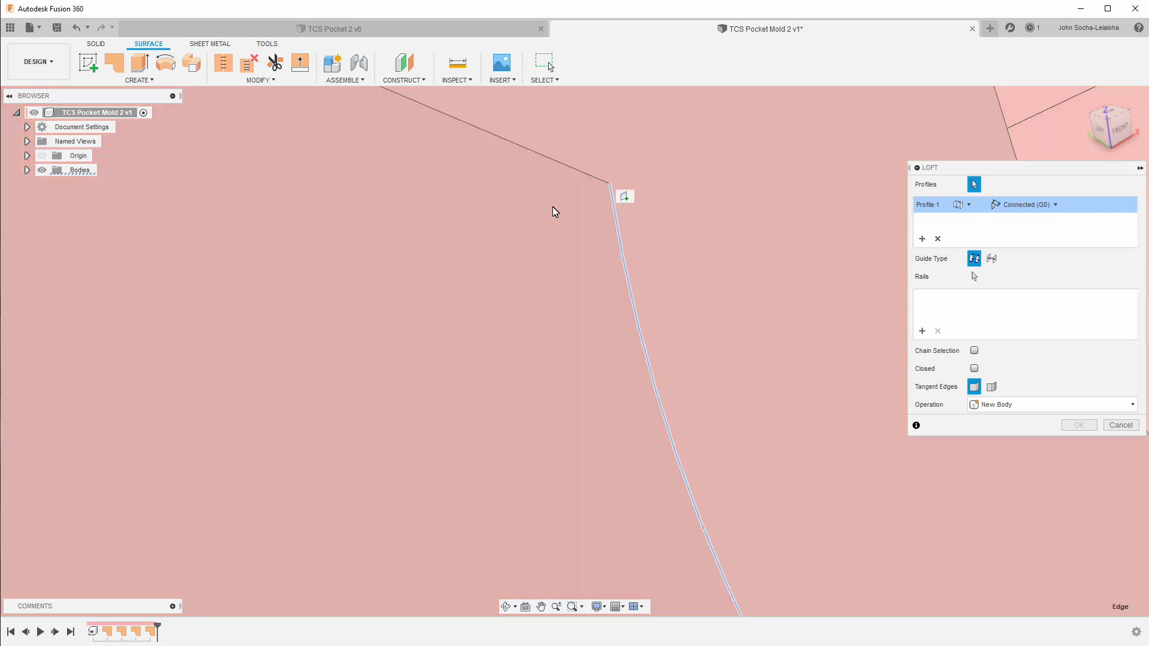
pyautogui.scroll(-3, 649, 290)
pyautogui.scroll(-5, 620, 250)
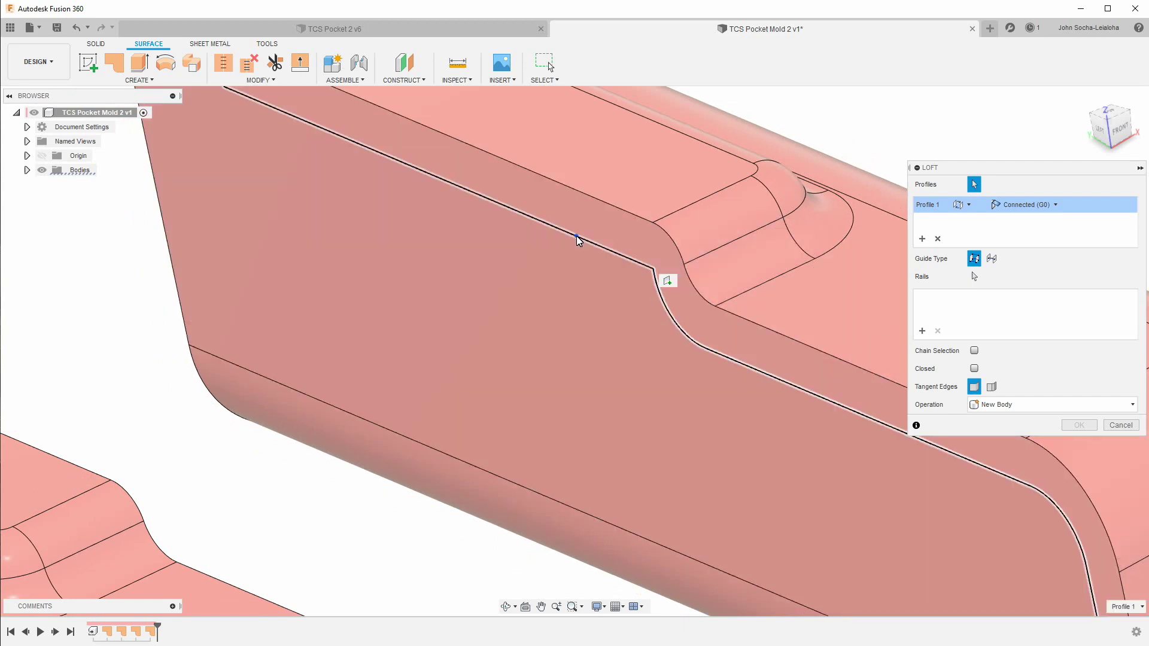
pyautogui.click(578, 238)
# Add the other rib's edge chain as Profile 2 and complete the loft across the channel
pyautogui.keyDown('shift'); pyautogui.moveTo(718, 302); pyautogui.dragTo(434, 483, button='middle'); pyautogui.keyUp('shift')
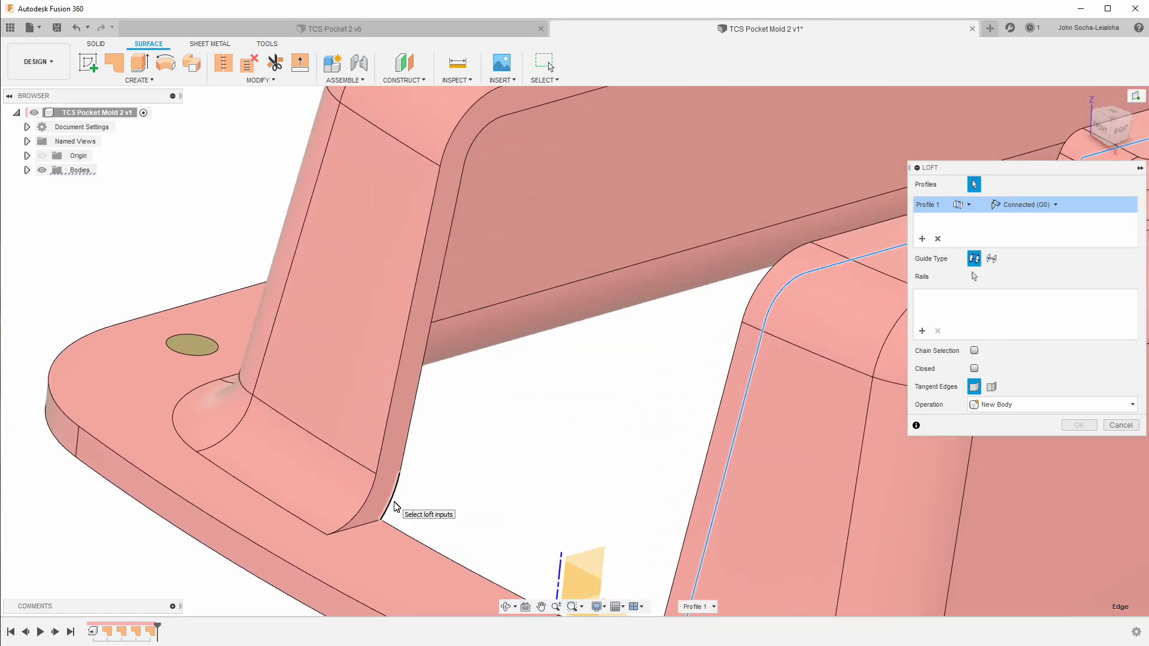
pyautogui.click(393, 503)
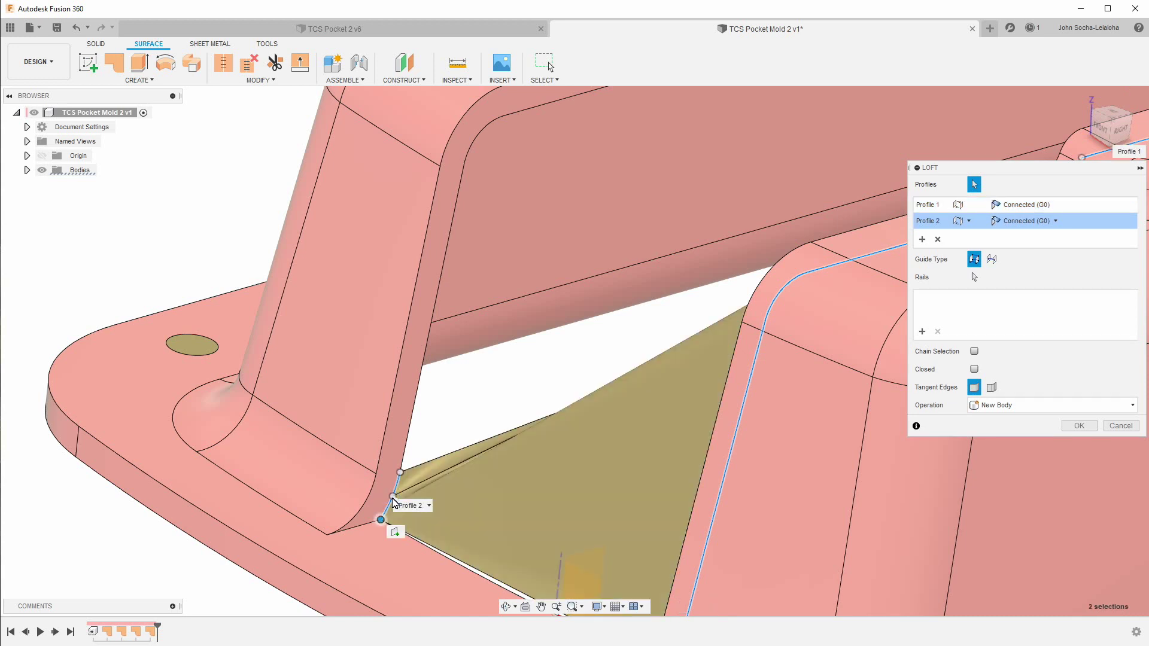
pyautogui.click(407, 442)
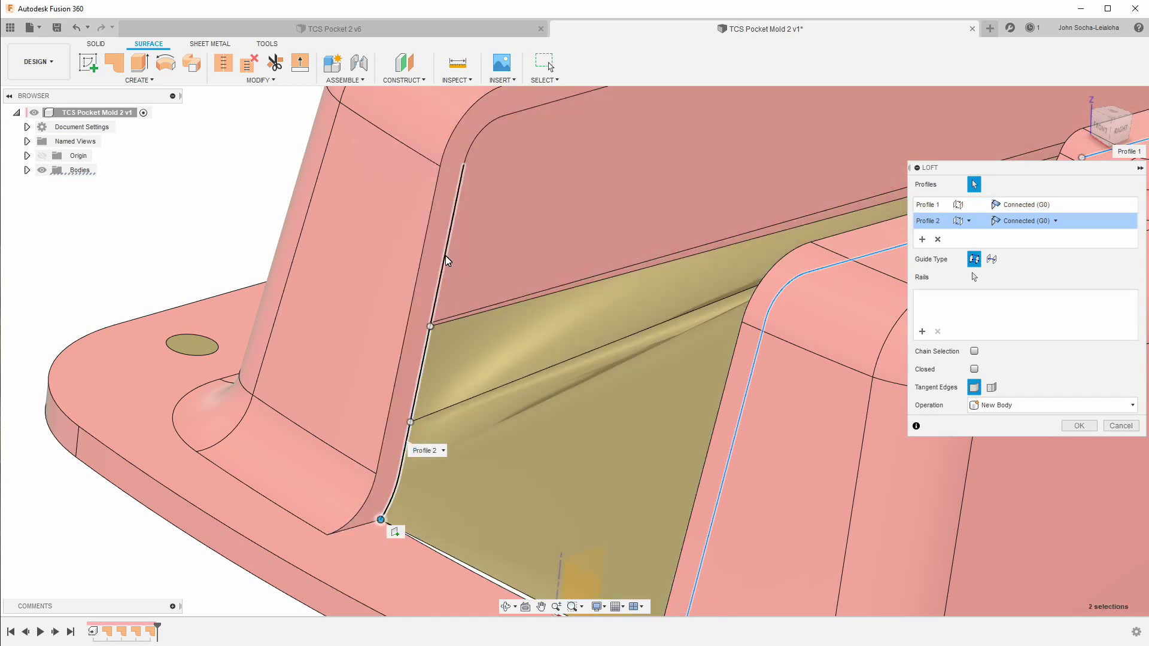
pyautogui.click(446, 256)
pyautogui.click(471, 142)
pyautogui.scroll(-4, 401, 377)
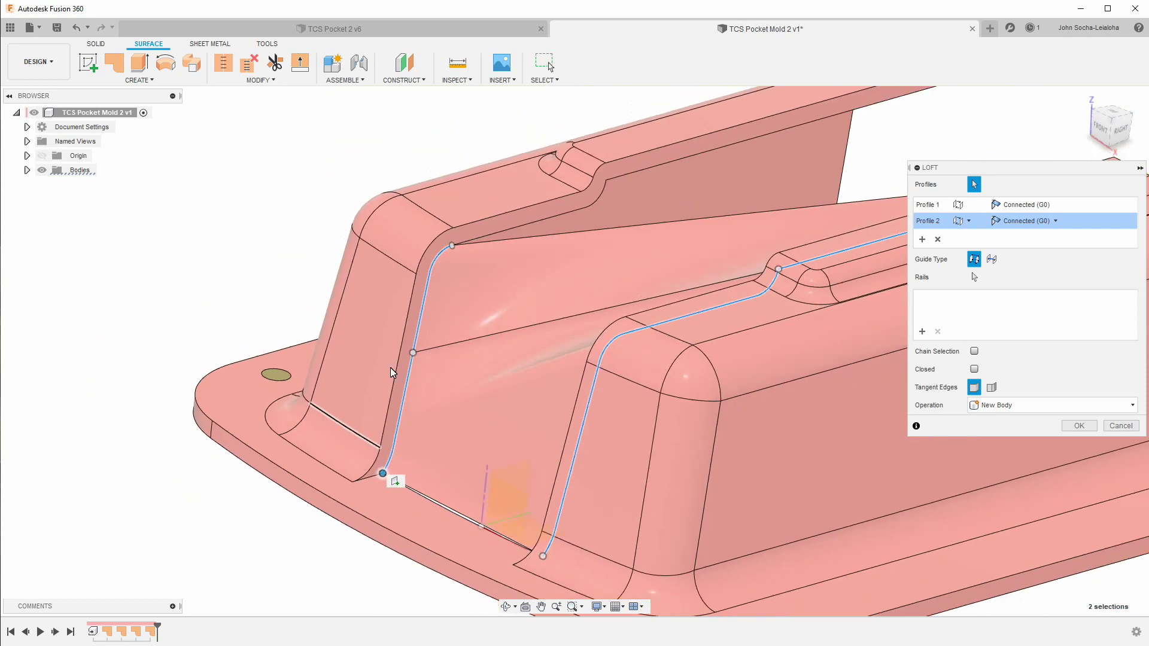
pyautogui.scroll(-1, 390, 367)
pyautogui.click(530, 237)
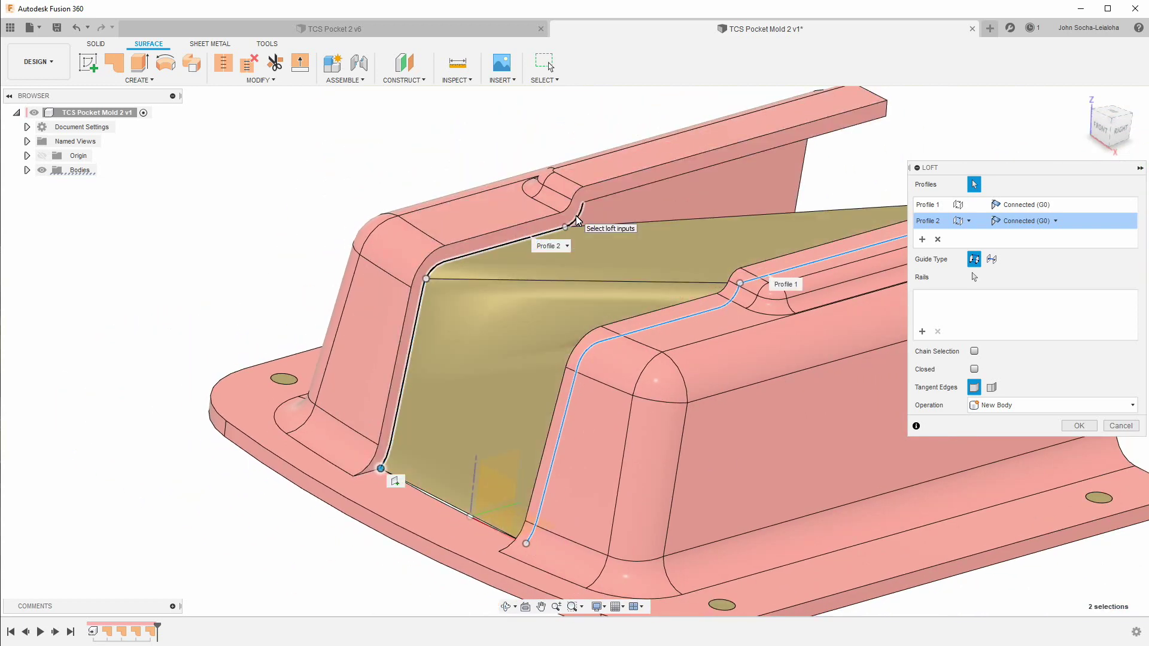
pyautogui.scroll(8, 576, 215)
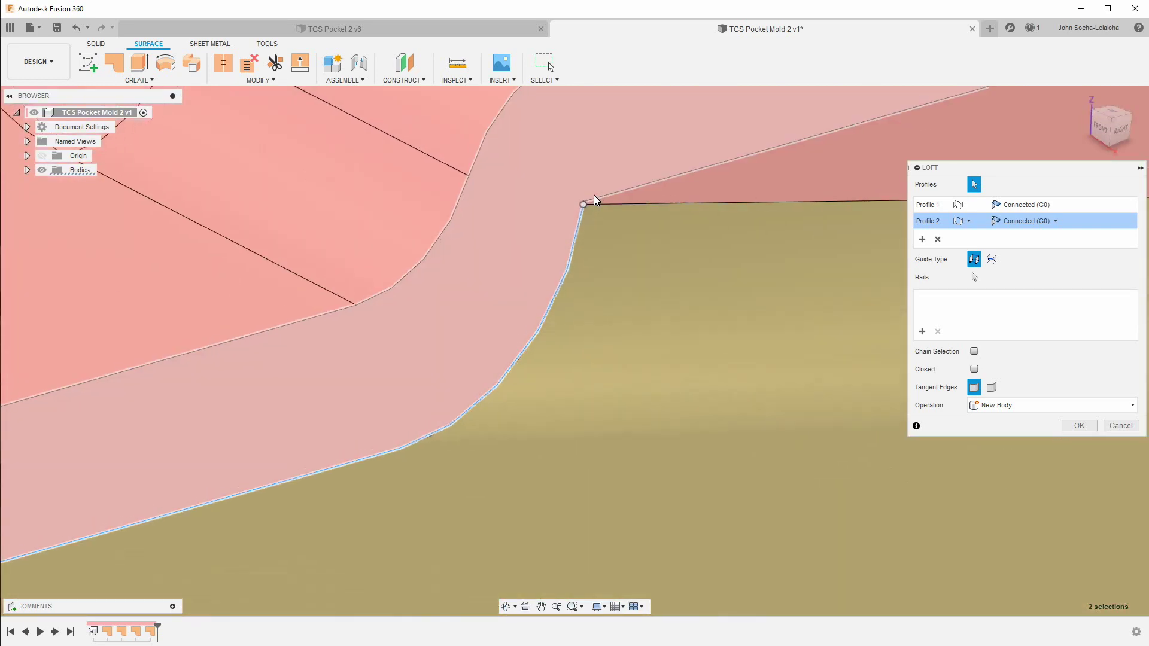
pyautogui.scroll(6, 594, 195)
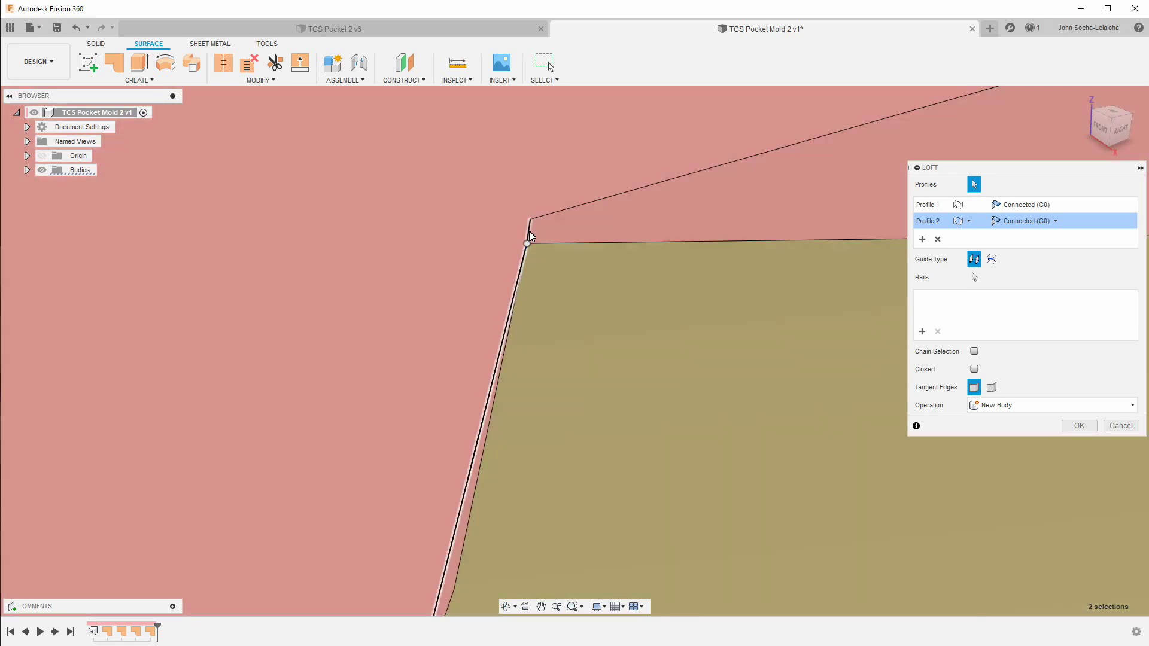
pyautogui.scroll(-5, 533, 287)
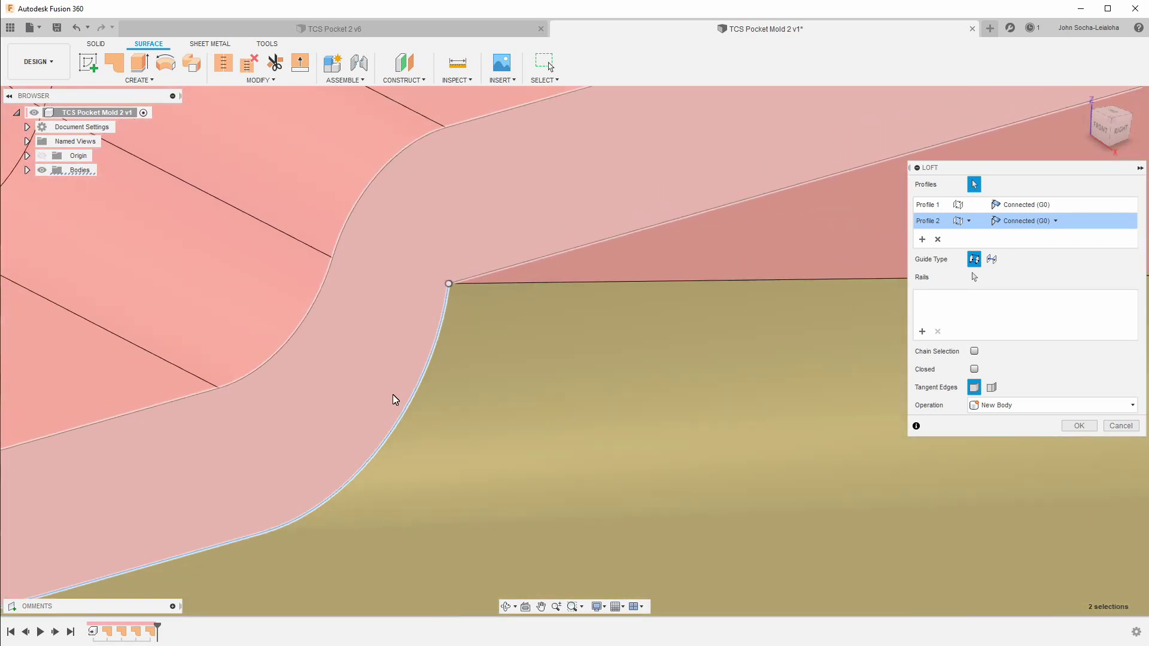
pyautogui.scroll(-5, 310, 353)
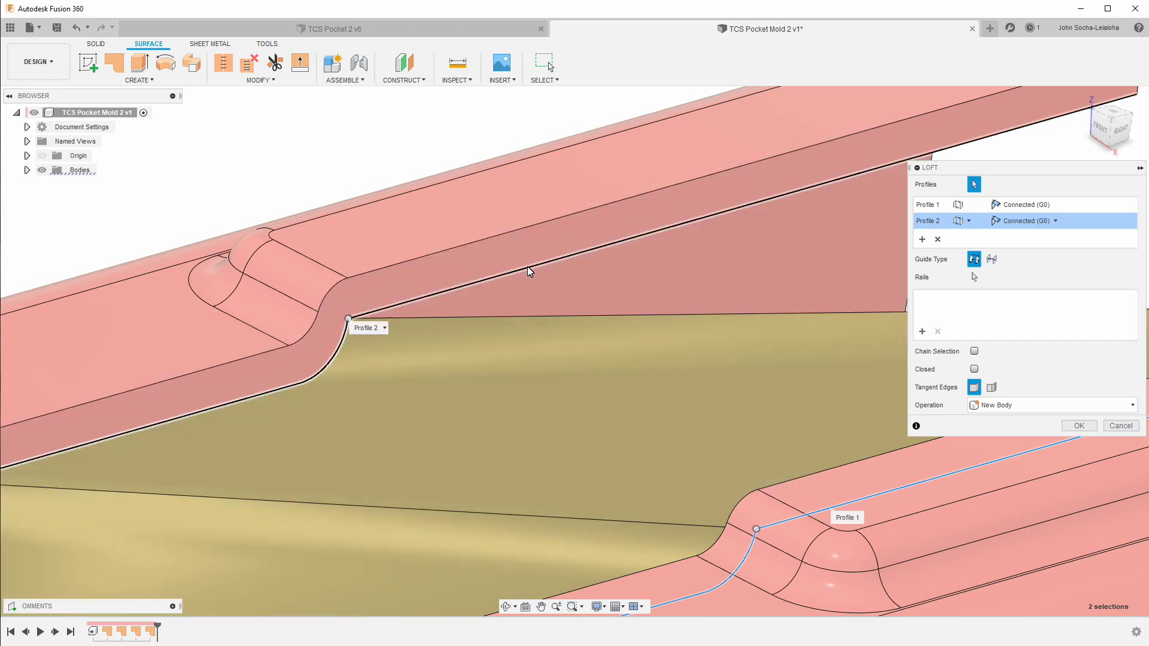
pyautogui.scroll(-10, 527, 267)
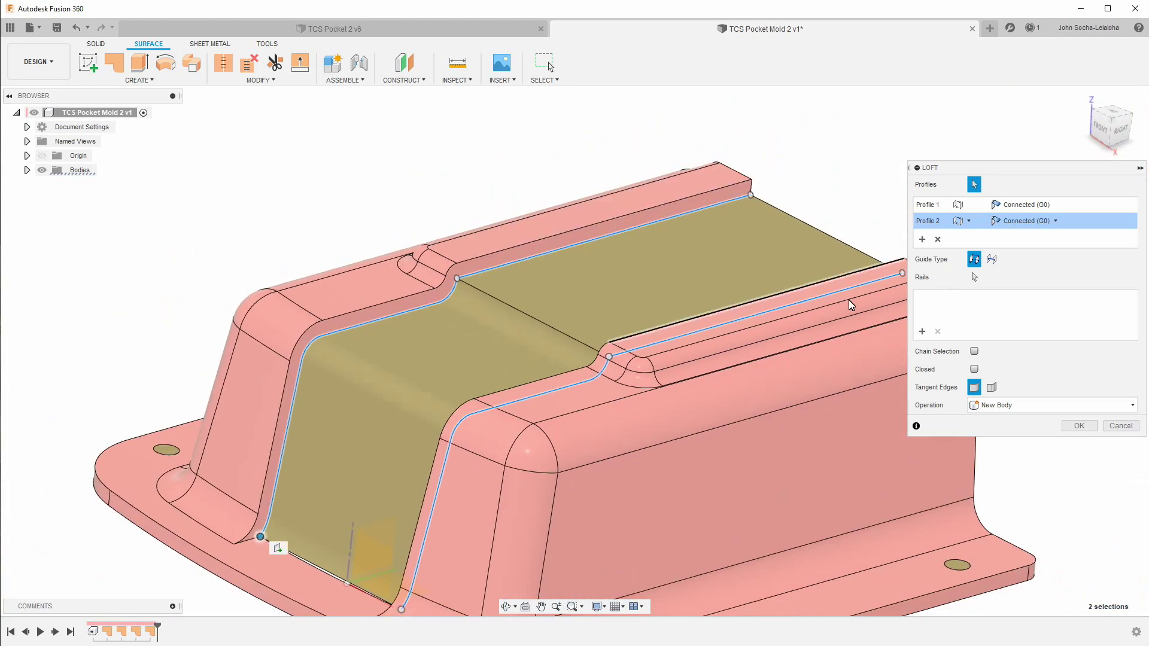
pyautogui.keyDown('shift'); pyautogui.moveTo(848, 300); pyautogui.dragTo(726, 264, button='middle'); pyautogui.keyUp('shift')
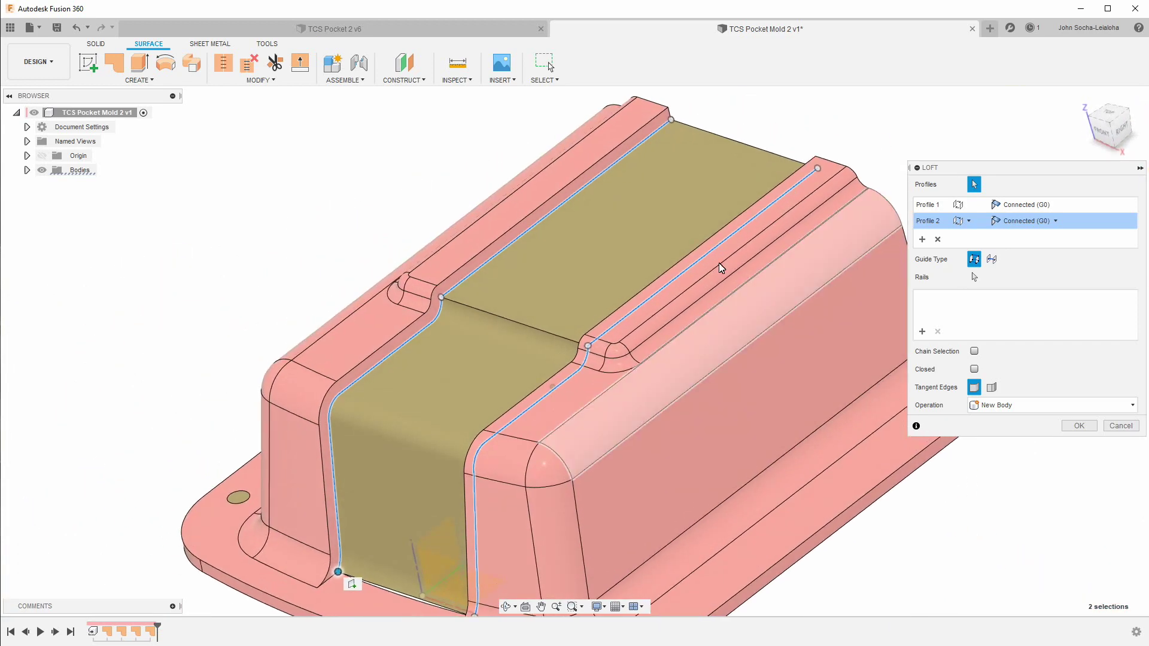
pyautogui.click(1079, 425)
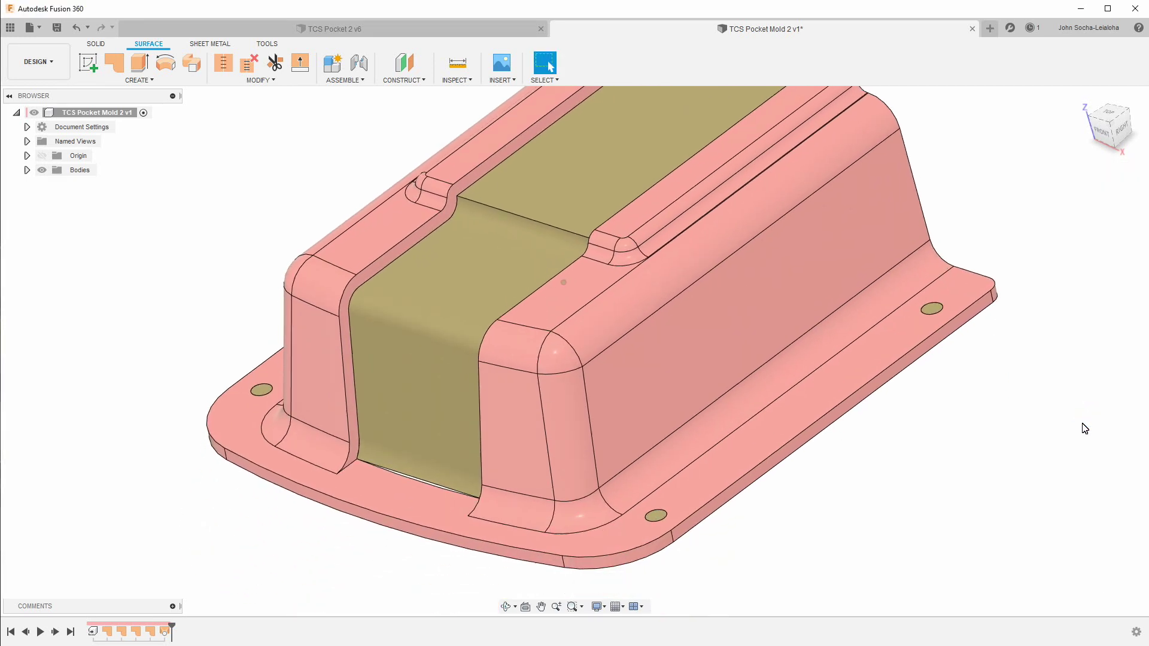
# Loft between the bottom edge and its neighbouring edge to close the gap under the surface
pyautogui.scroll(10, 472, 371)
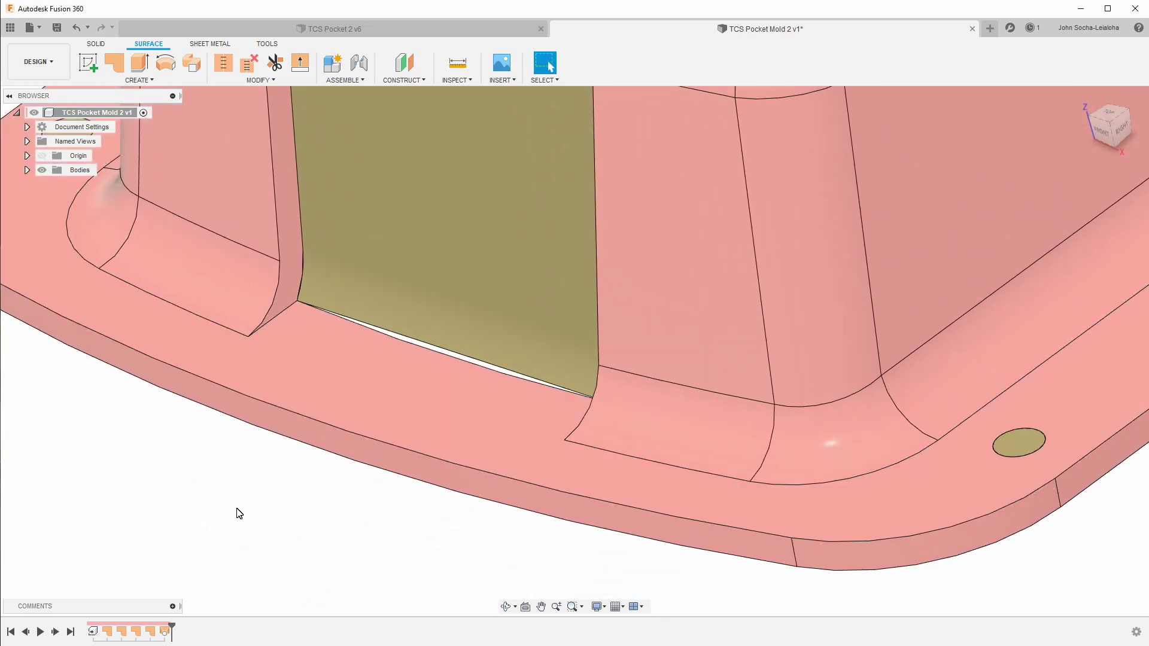
pyautogui.click(137, 81)
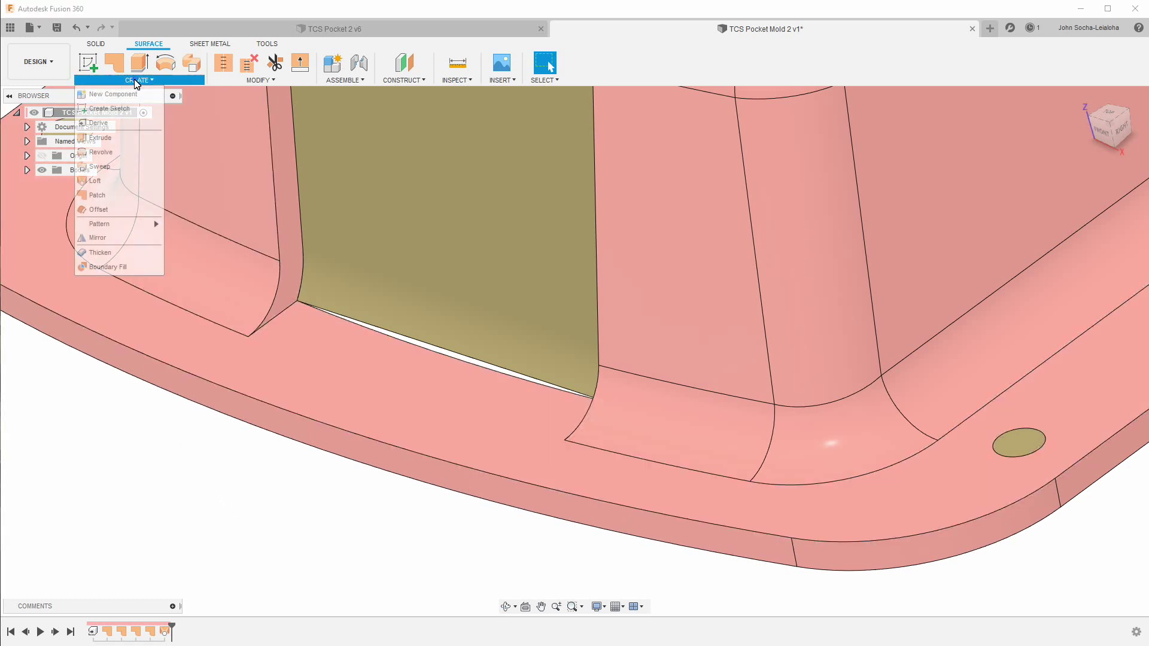
pyautogui.click(121, 184)
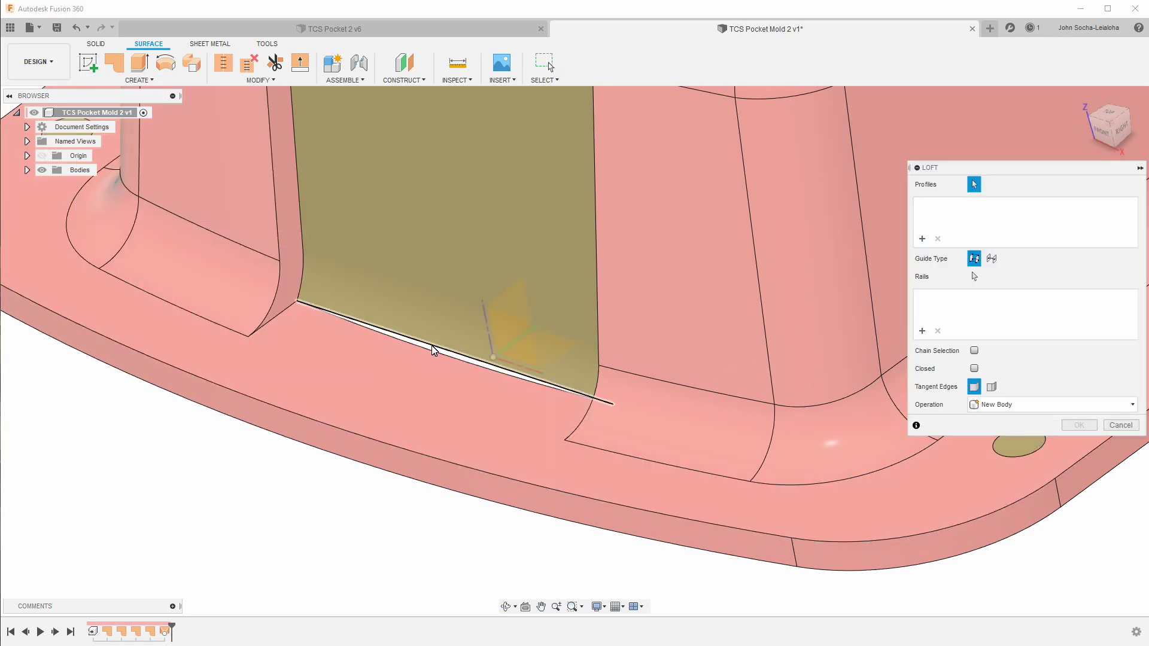
pyautogui.click(432, 352)
pyautogui.click(432, 354)
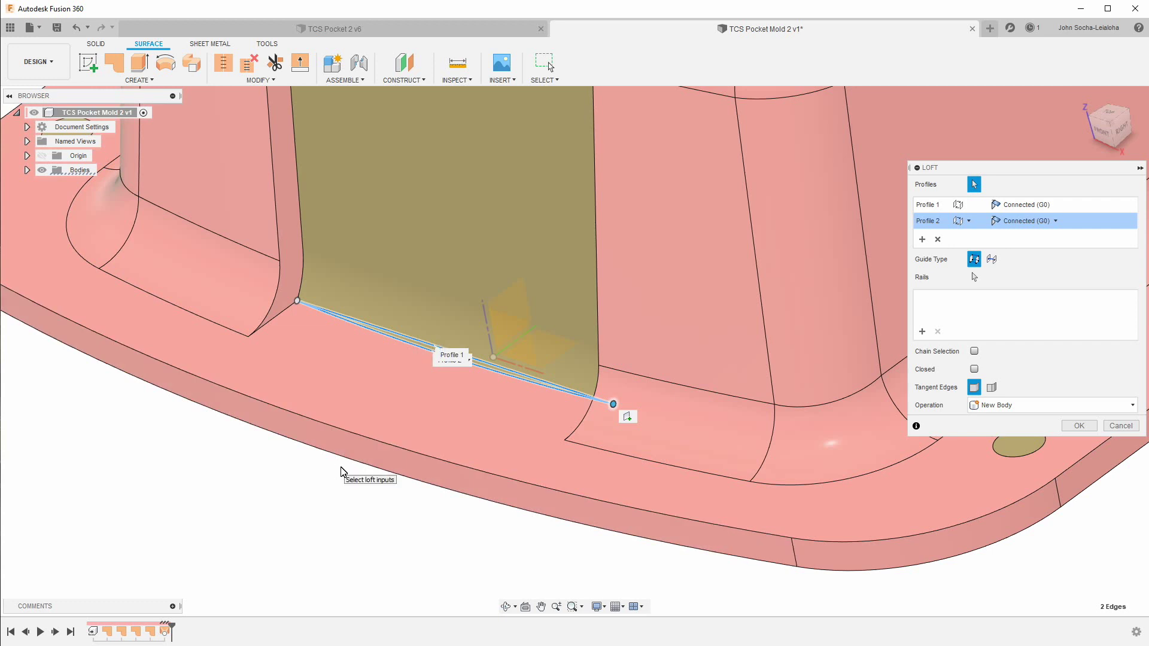
pyautogui.click(1079, 426)
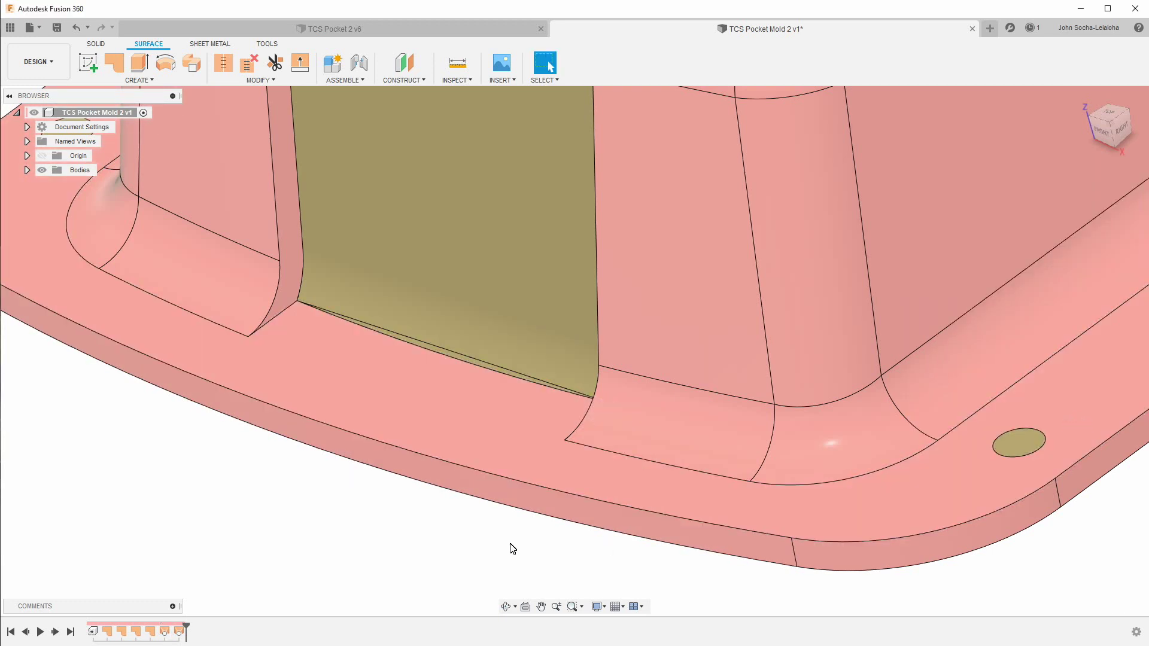
pyautogui.press('F6')
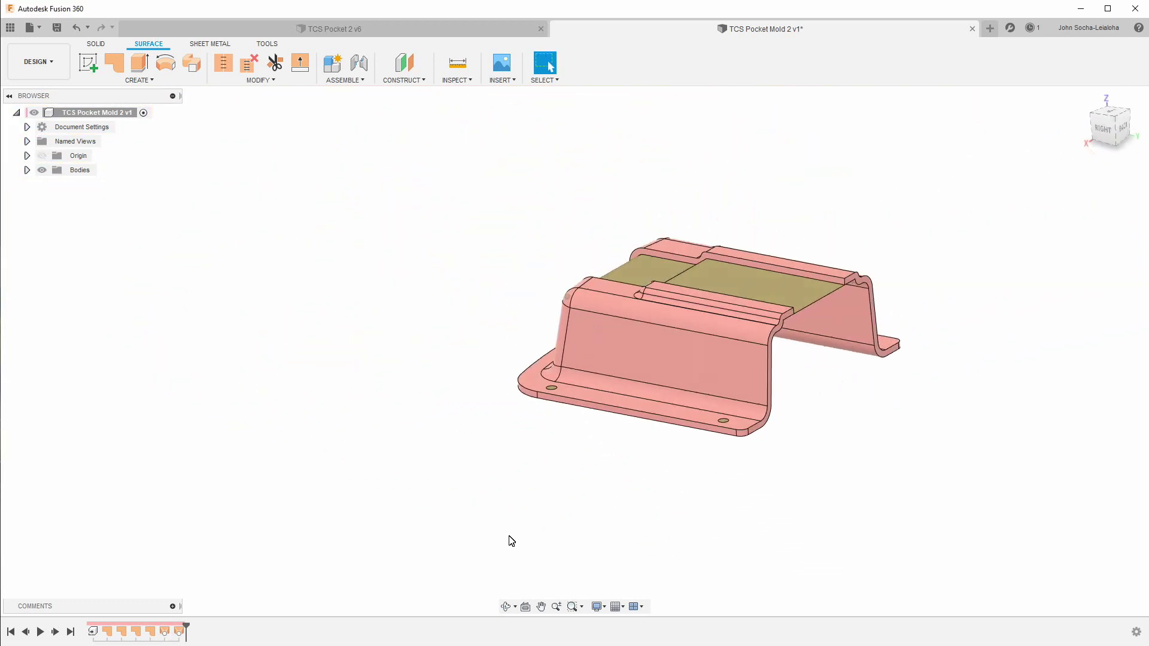
pyautogui.keyDown('shift'); pyautogui.moveTo(512, 541); pyautogui.dragTo(593, 478, button='middle'); pyautogui.keyUp('shift')
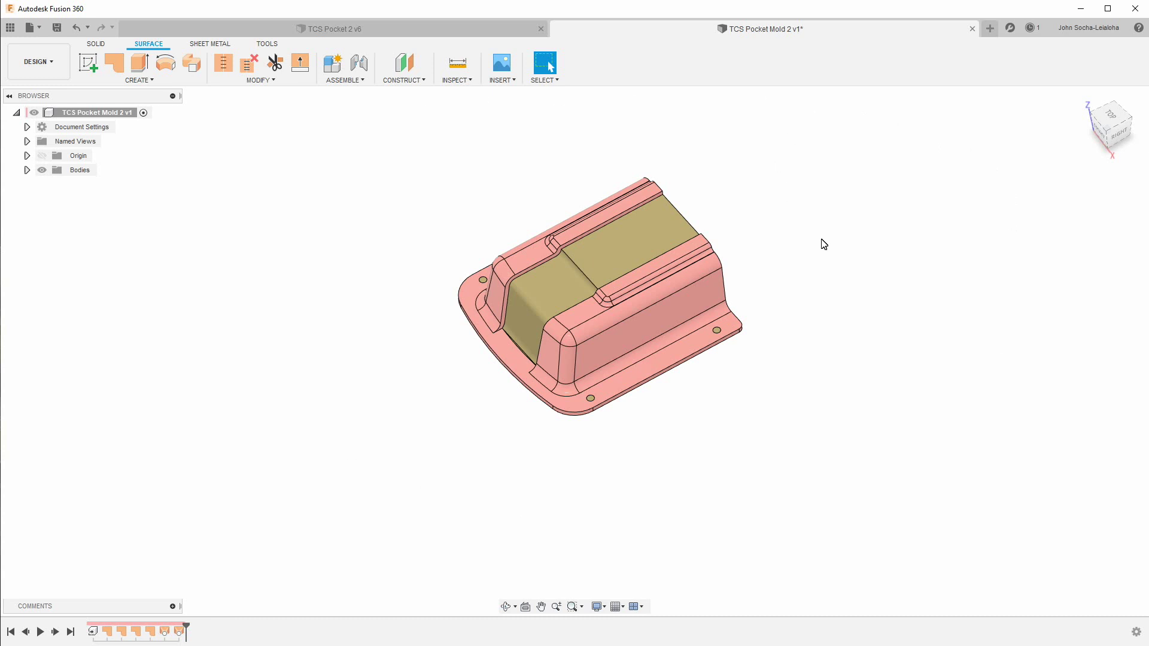
# Add a construction plane offset 6 in from the part's end face
pyautogui.click(403, 82)
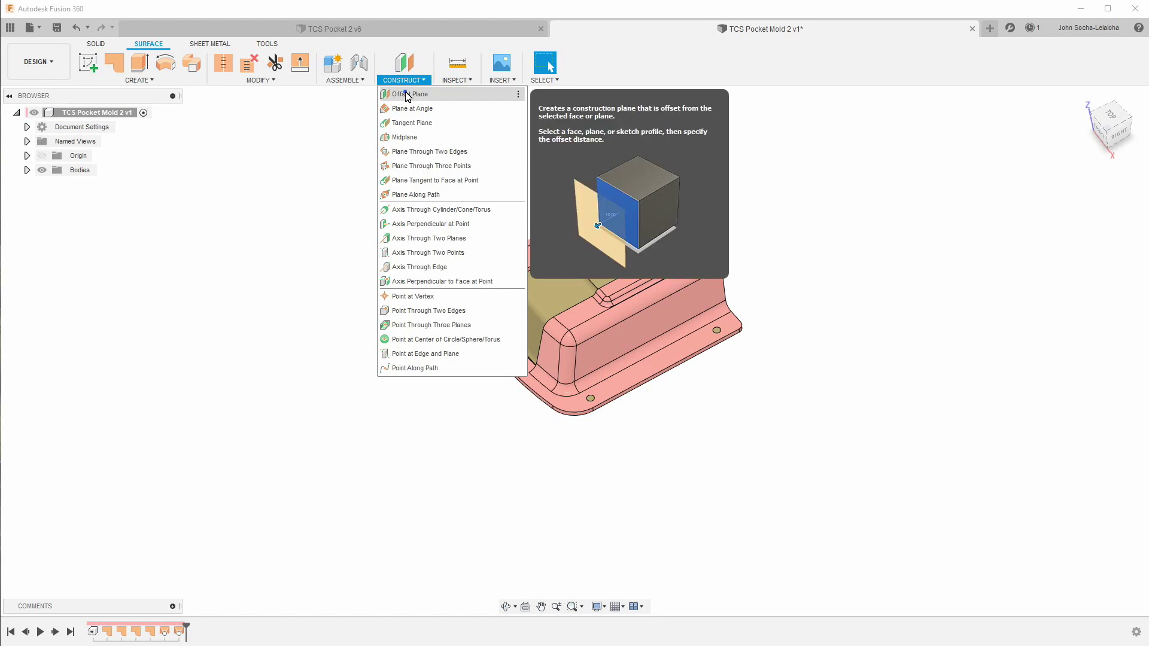
pyautogui.click(404, 94)
pyautogui.click(545, 338)
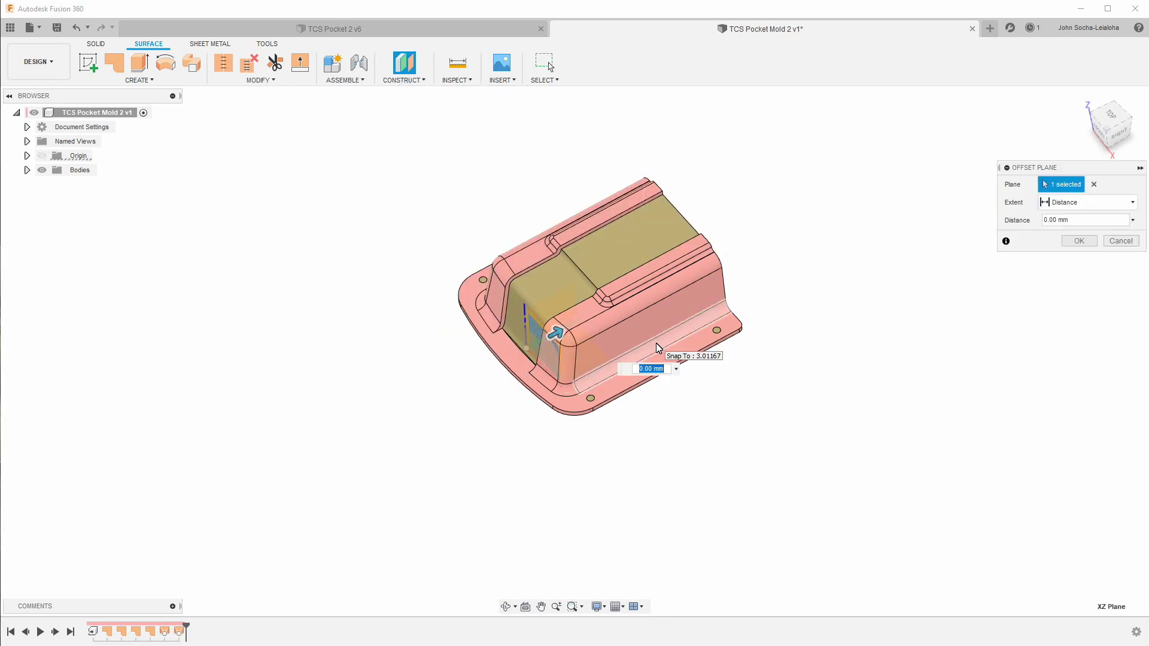
pyautogui.write('6in')
pyautogui.press('Return')
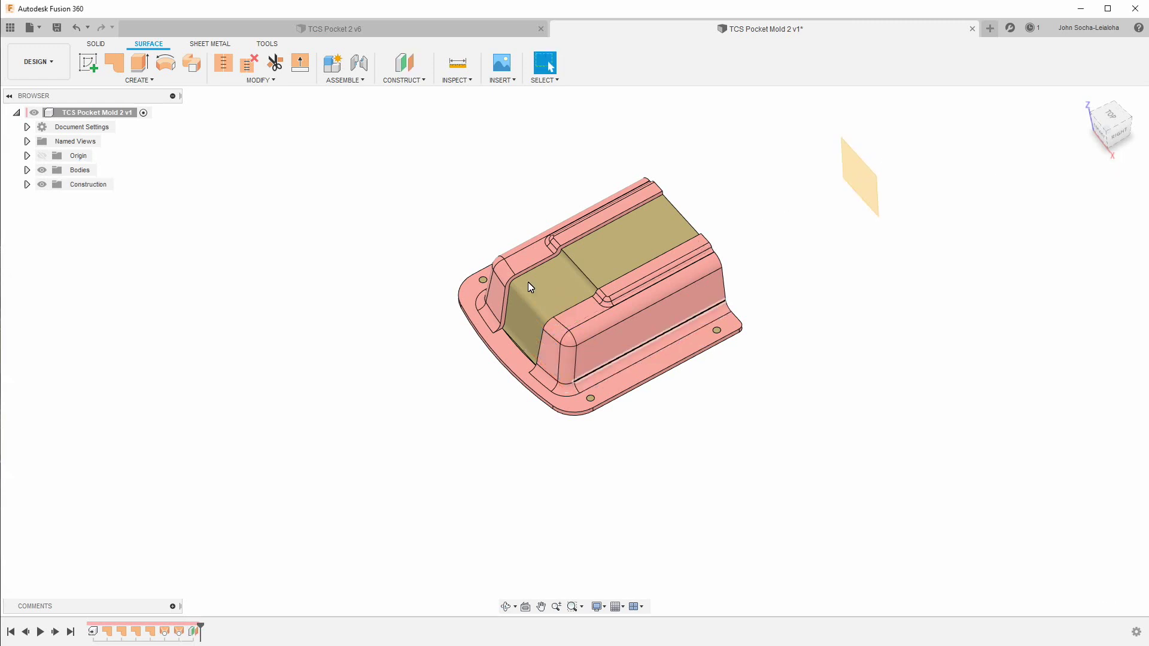
# Change the document's unit type from millimetres to Inch
pyautogui.click(27, 127)
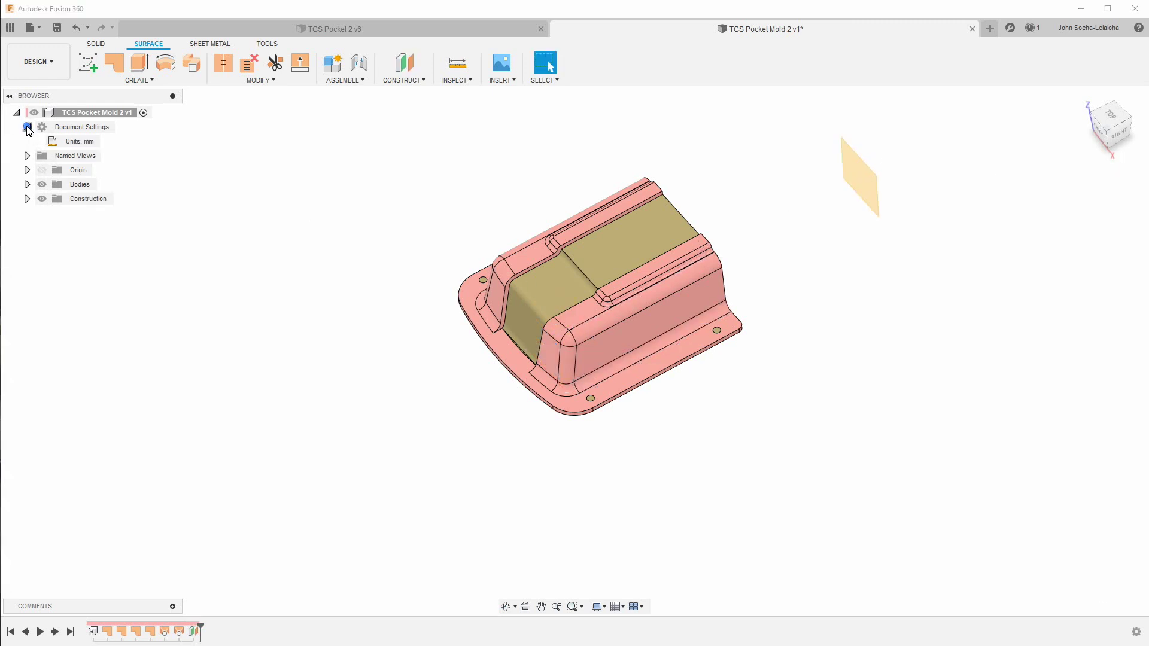
pyautogui.click(106, 142)
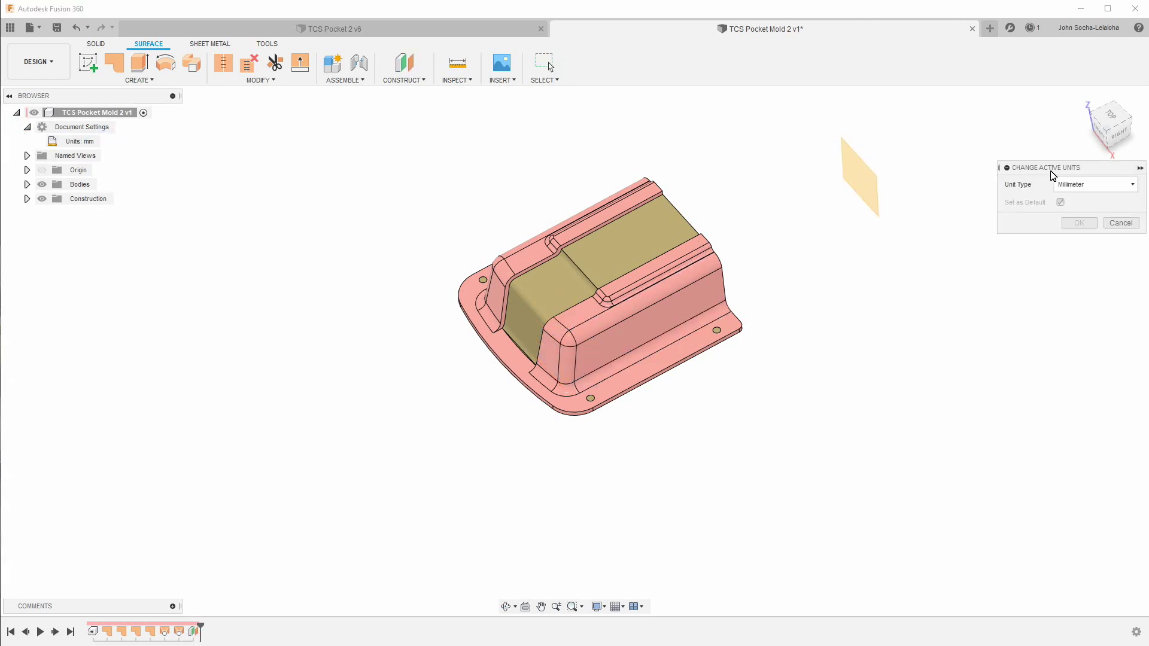
pyautogui.click(1079, 184)
pyautogui.click(1075, 244)
pyautogui.click(1080, 224)
pyautogui.keyDown('shift'); pyautogui.moveTo(921, 359); pyautogui.dragTo(903, 362, button='middle'); pyautogui.keyUp('shift')
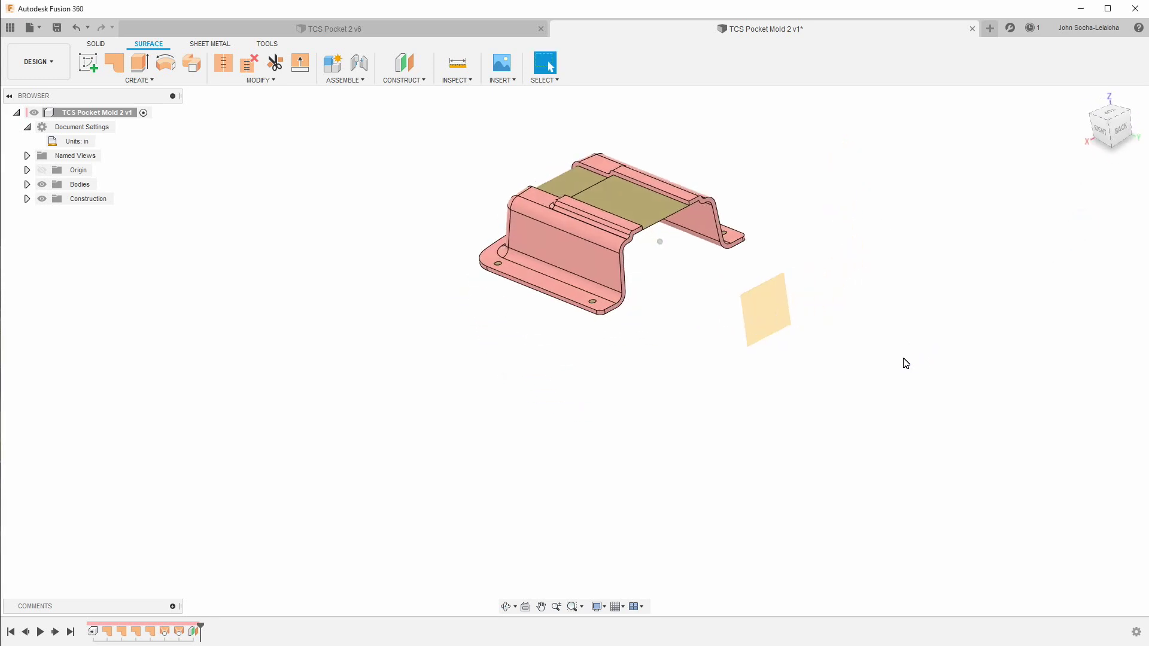
pyautogui.click(84, 64)
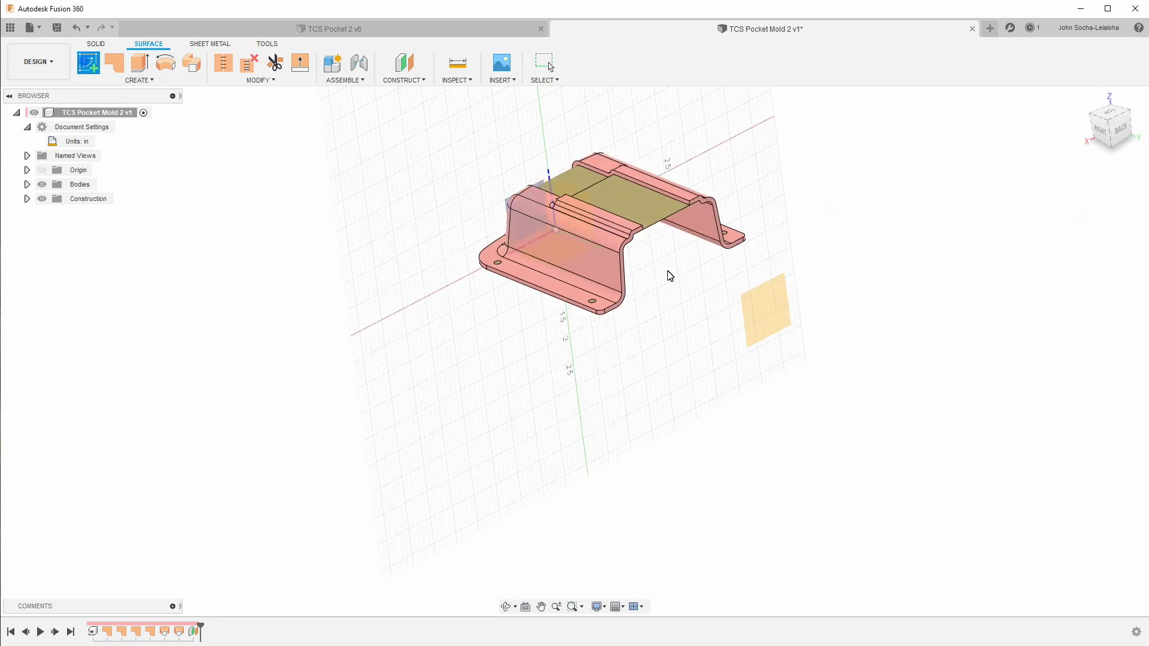
# Sketch on the offset plane, projecting the bottom flange, fillet and long right-hand curved edges
pyautogui.click(766, 309)
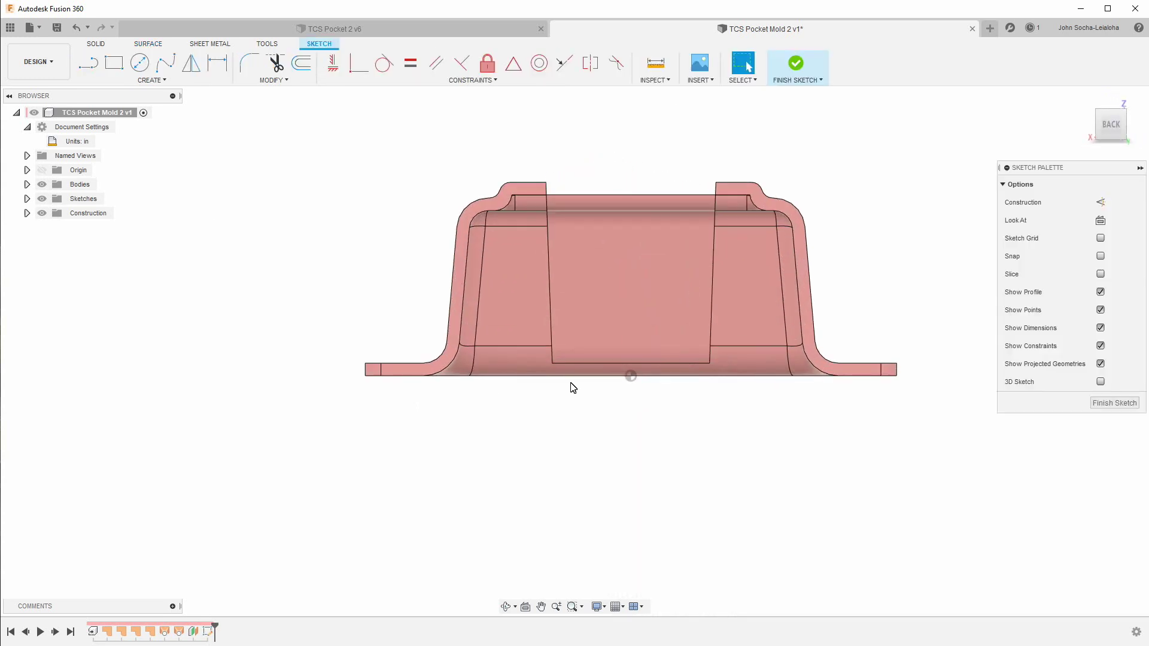
pyautogui.press('p')
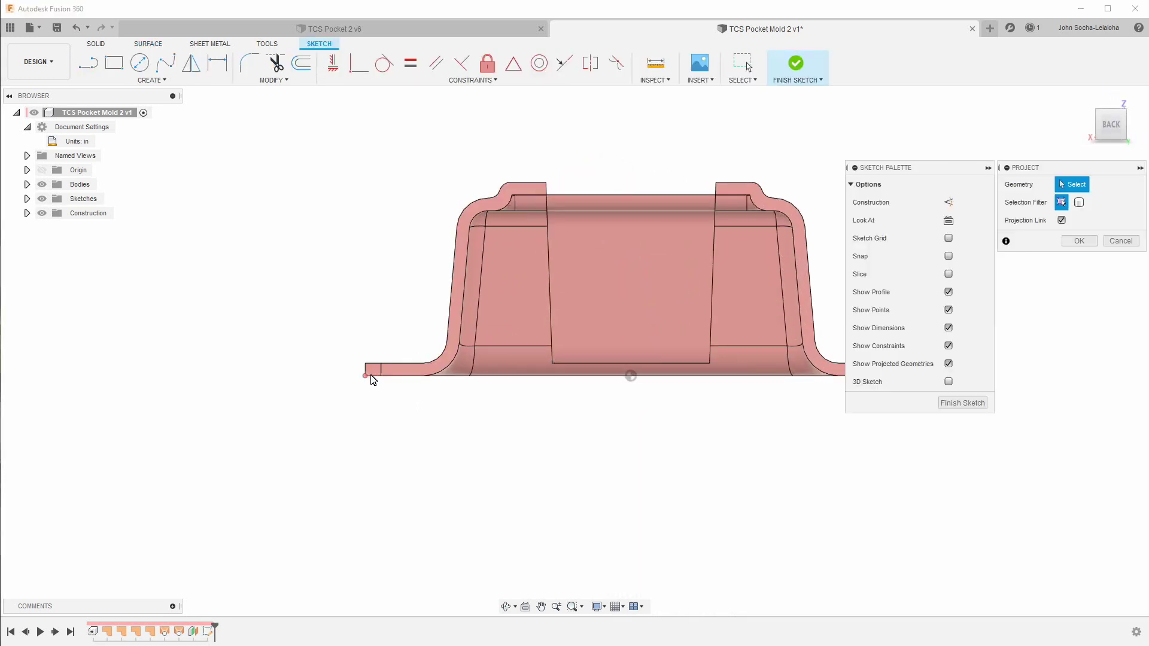
pyautogui.click(376, 377)
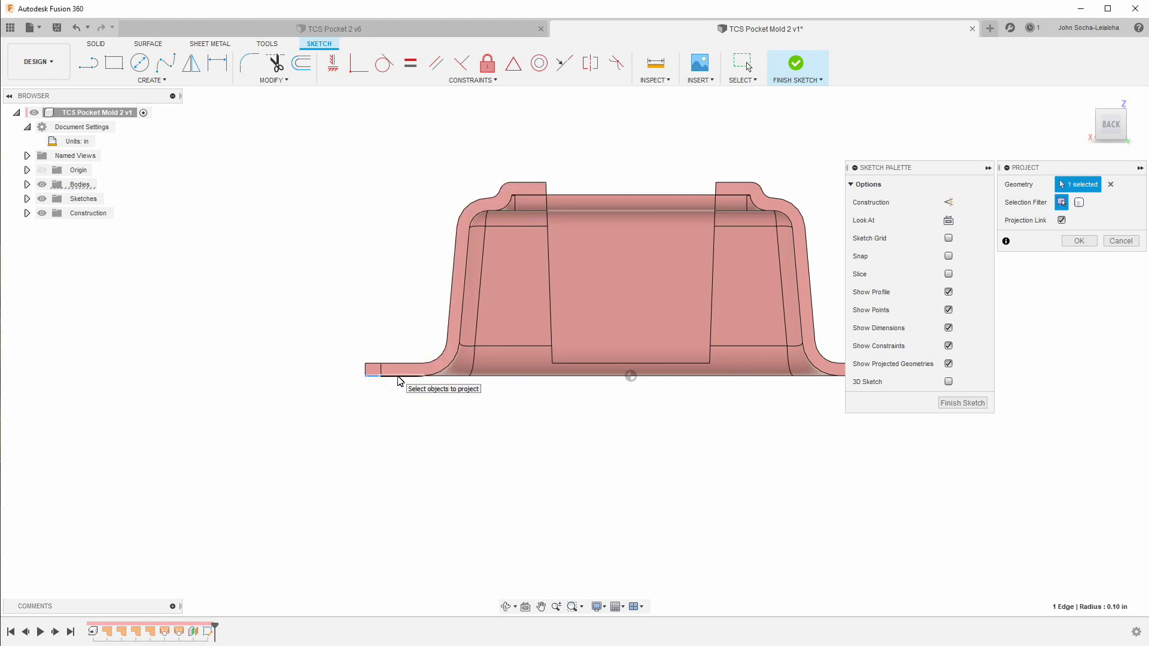
pyautogui.click(449, 370)
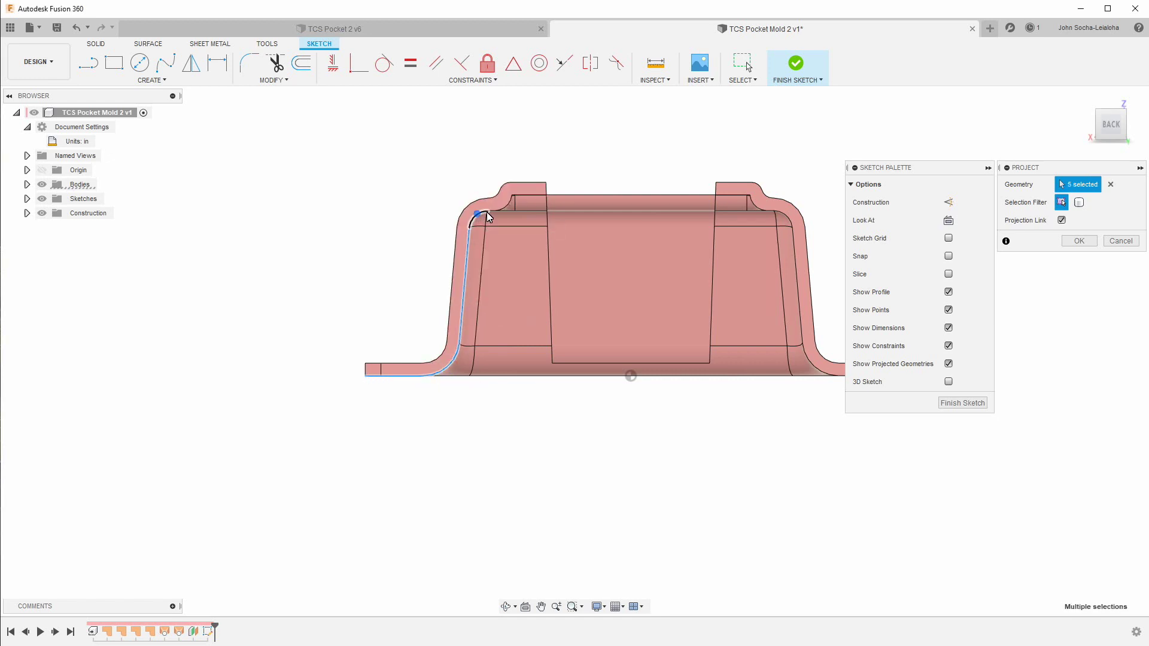
pyautogui.scroll(5, 492, 218)
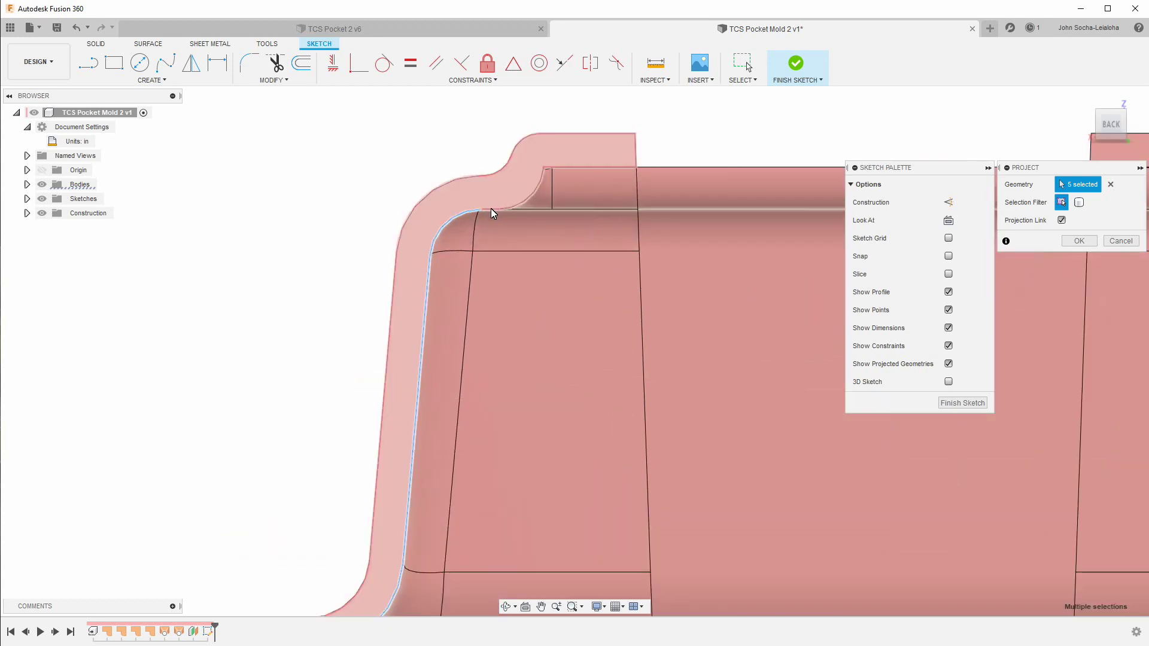
pyautogui.click(488, 213)
pyautogui.click(523, 207)
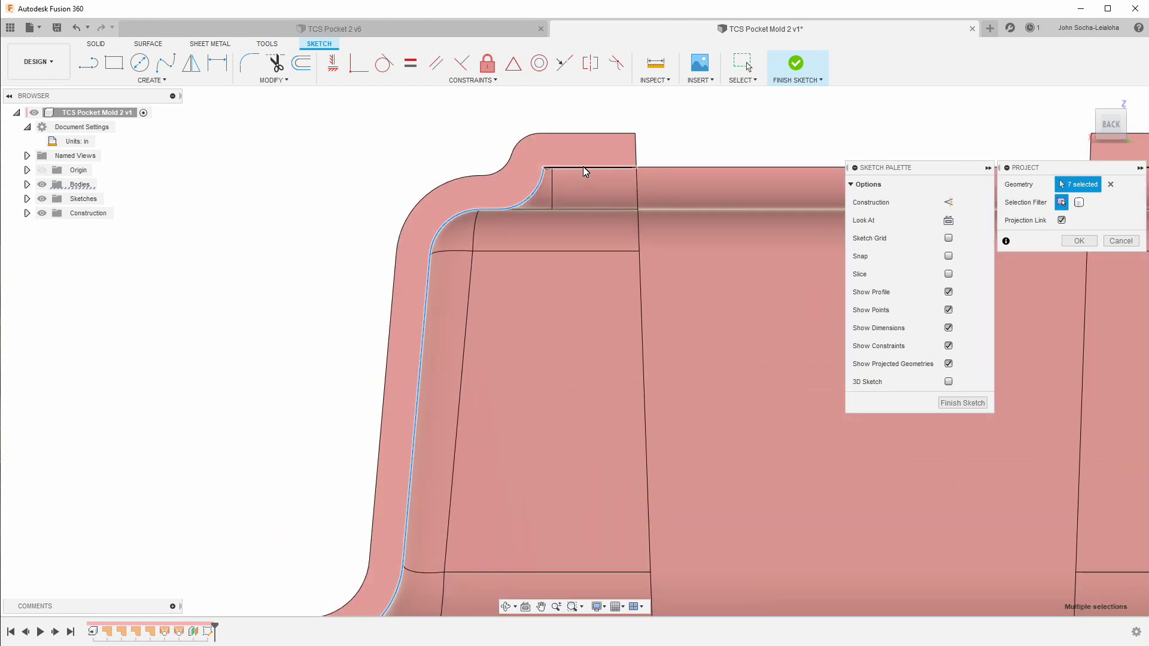
pyautogui.scroll(-3, 496, 223)
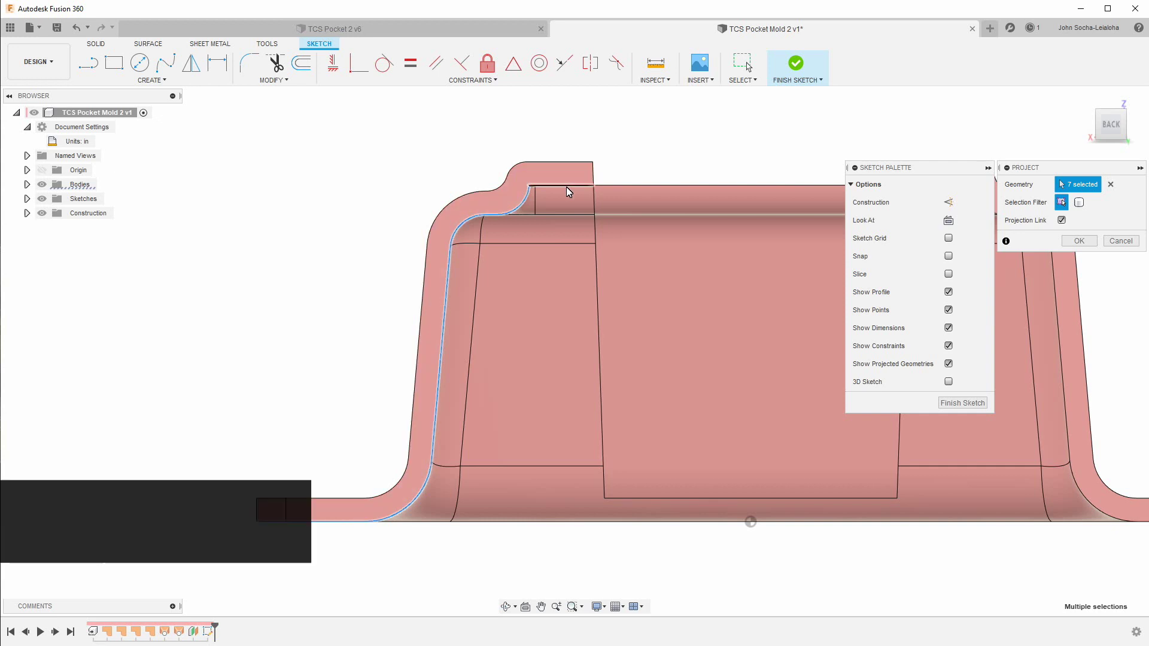
pyautogui.scroll(-3, 346, 190)
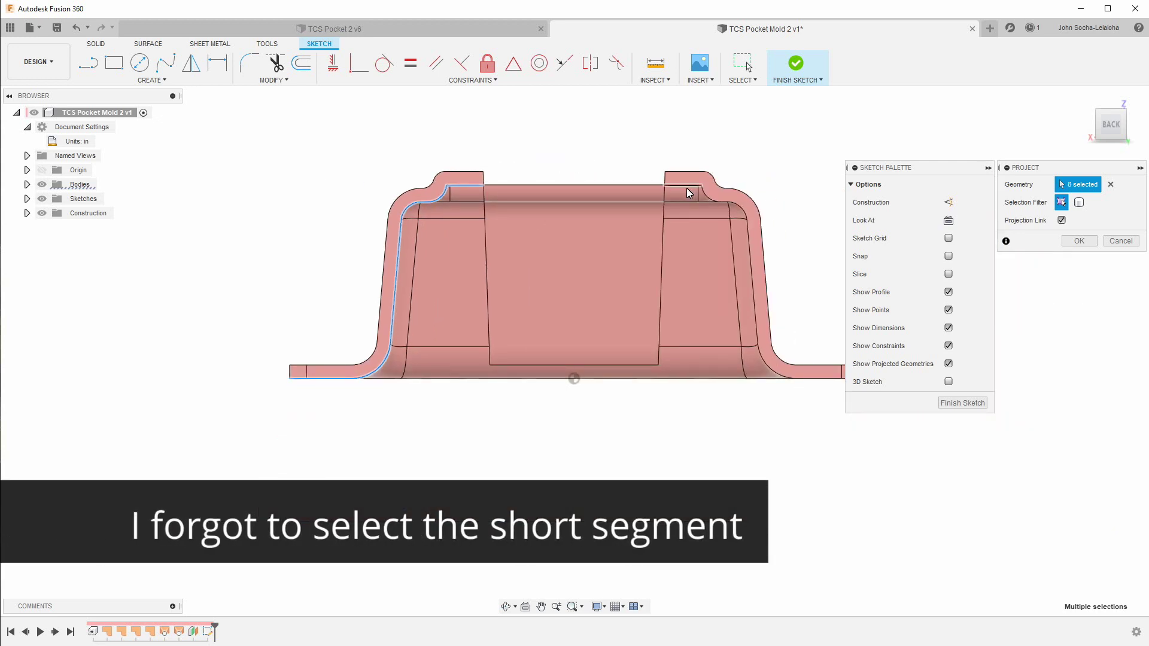
pyautogui.scroll(5, 703, 192)
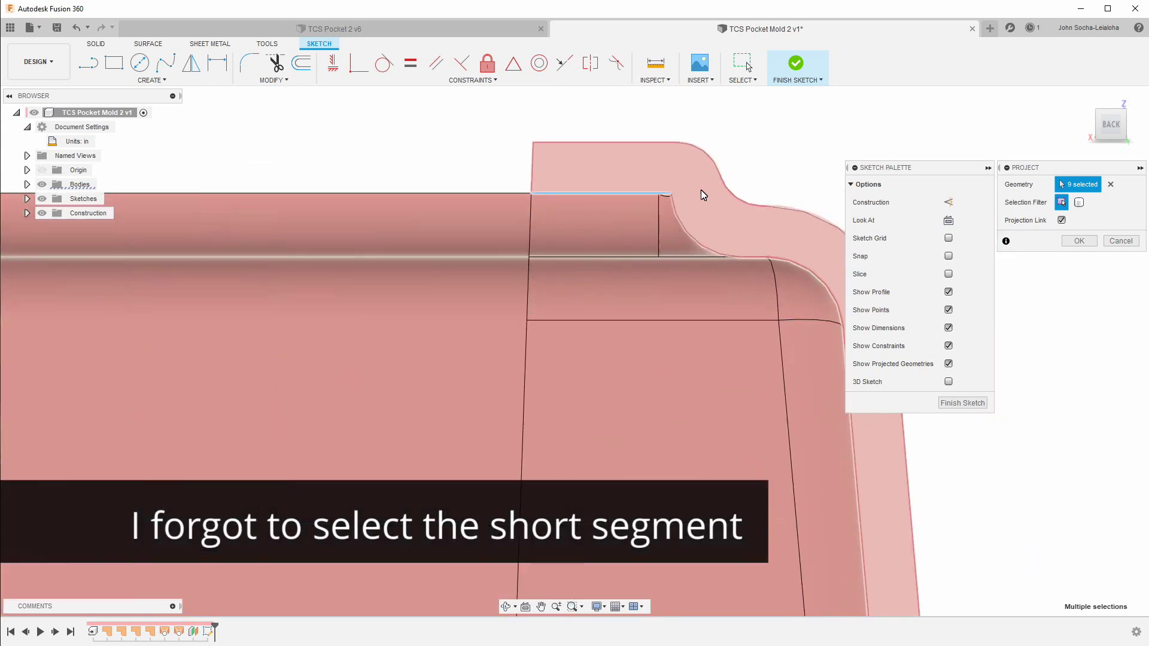
pyautogui.scroll(5, 616, 231)
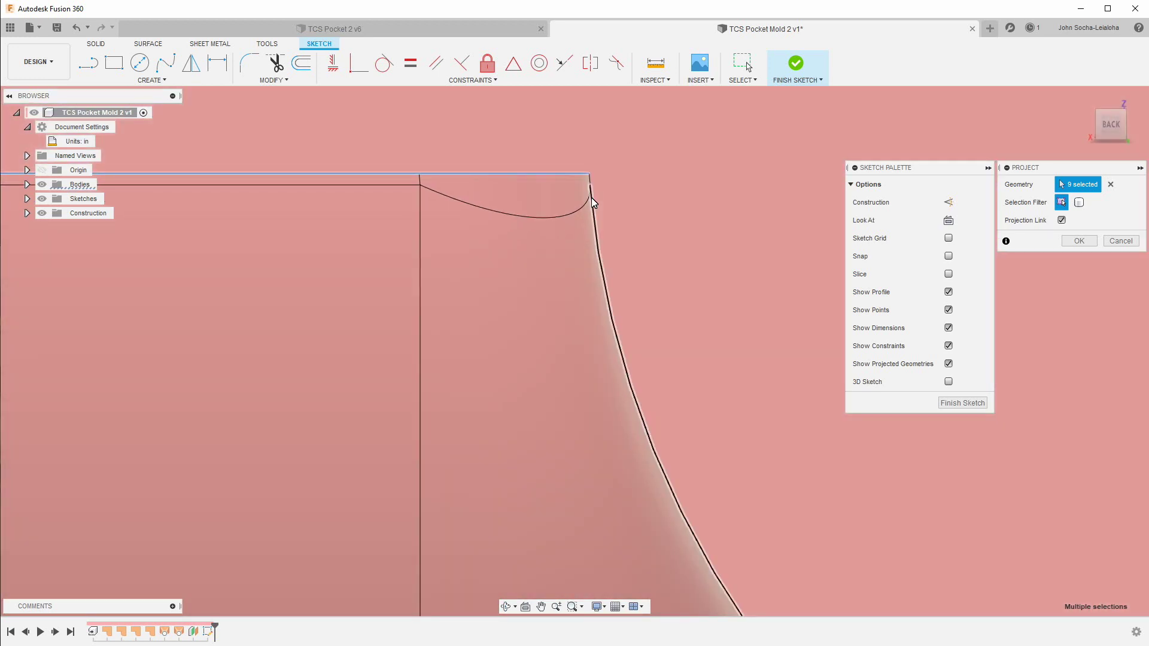
pyautogui.click(594, 214)
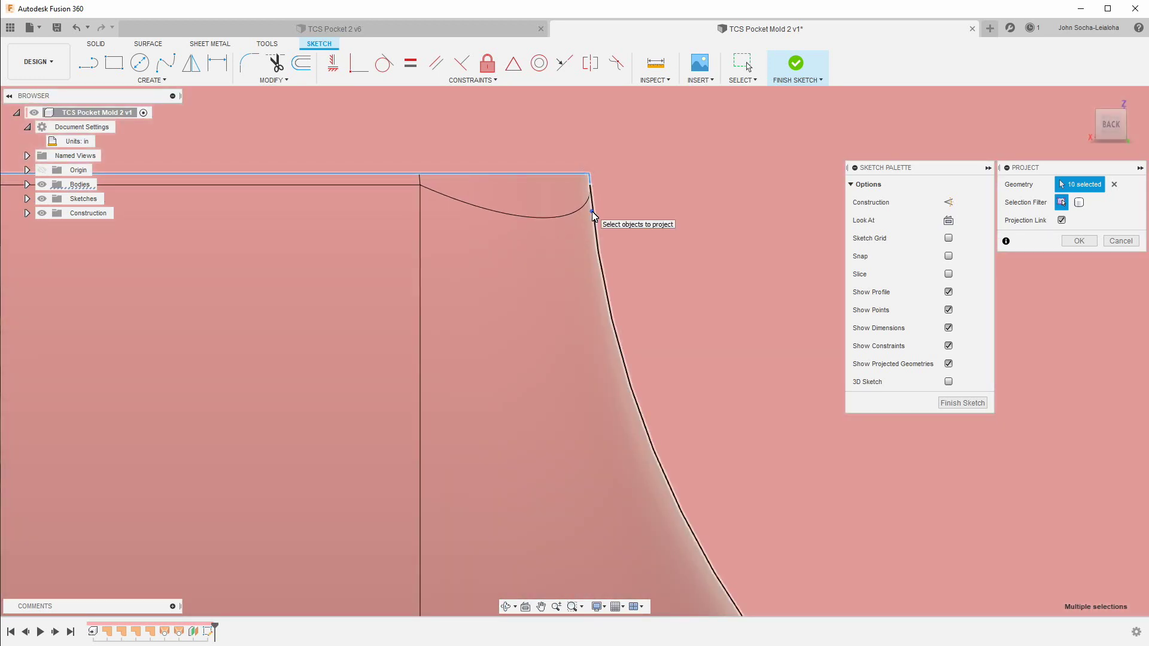
# Project the pocket's corner, right vertical and lower-right fillet edges into the sketch
pyautogui.scroll(-5, 593, 217)
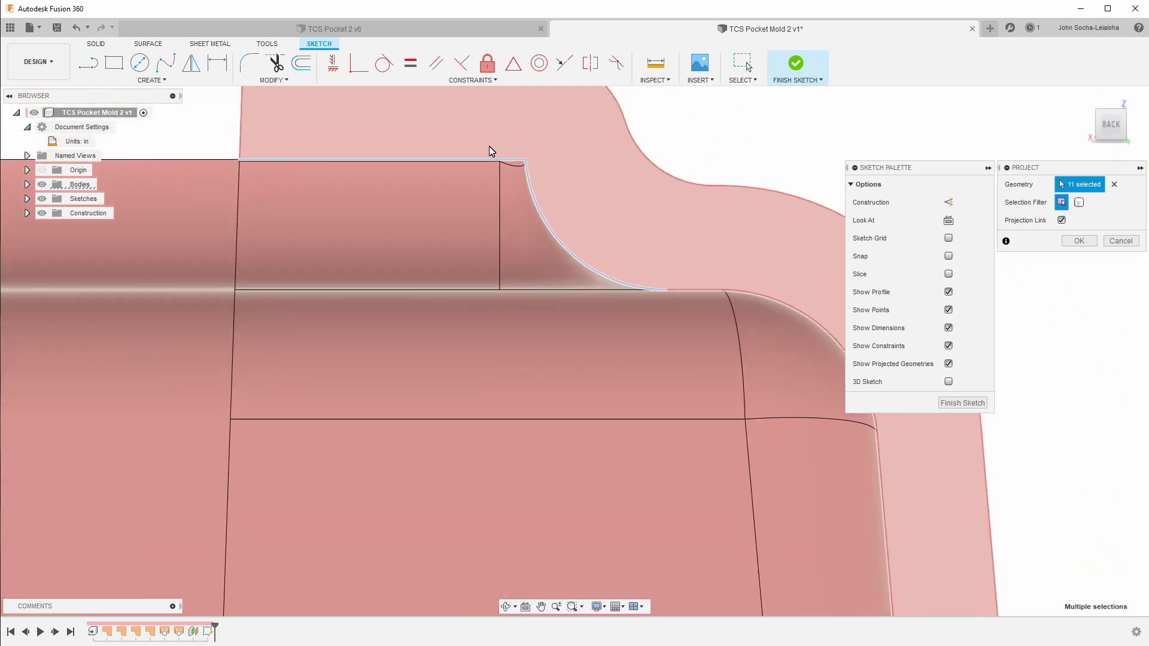
pyautogui.click(735, 314)
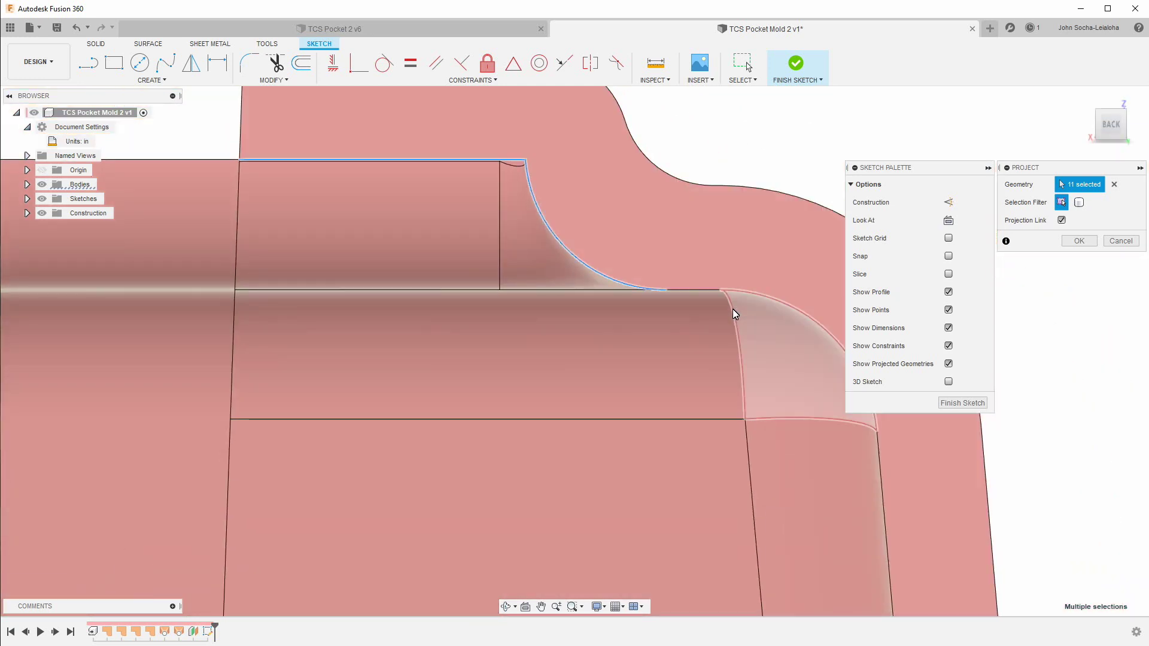
pyautogui.scroll(-1, 735, 314)
pyautogui.click(698, 289)
pyautogui.click(762, 300)
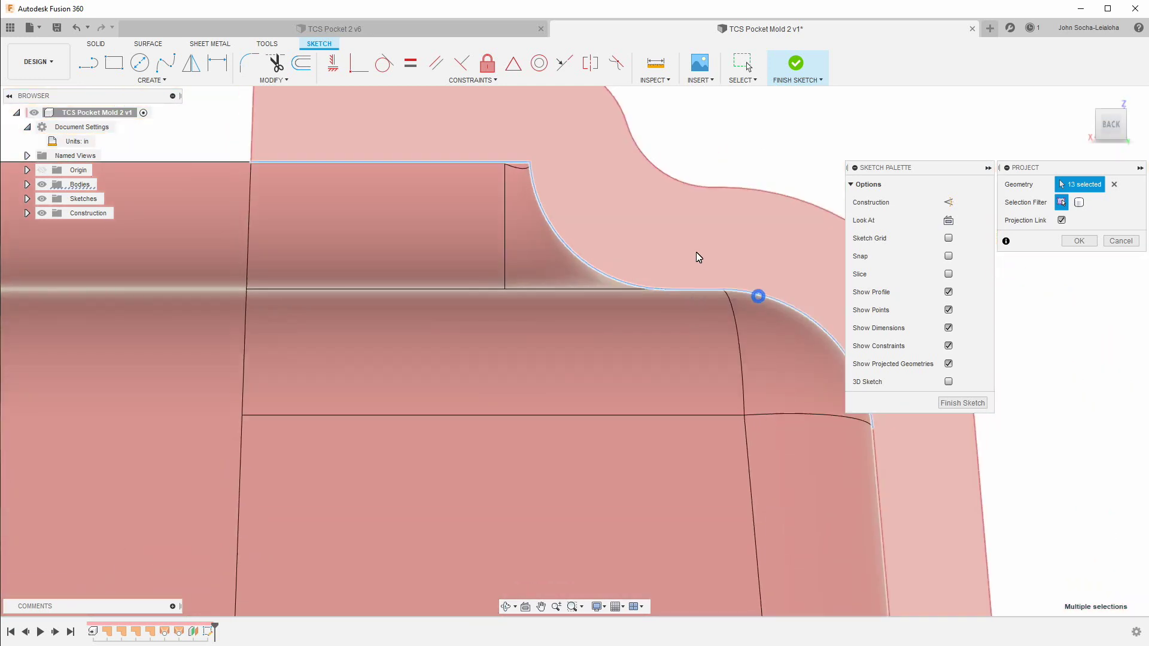
pyautogui.scroll(-6, 698, 257)
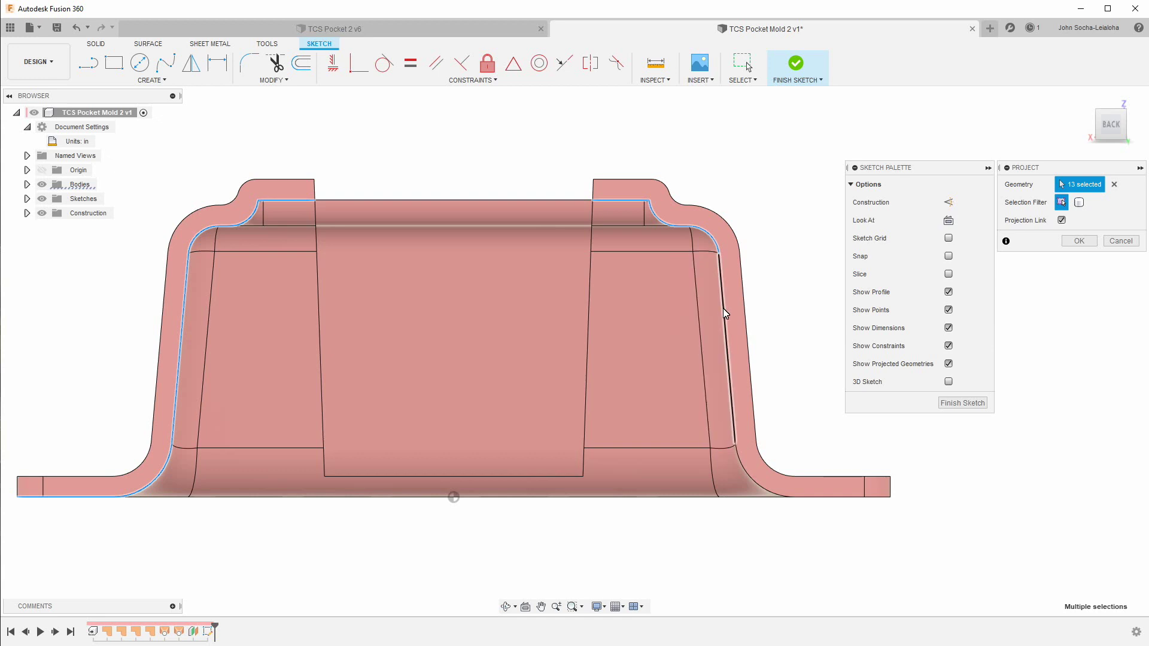
pyautogui.click(726, 314)
pyautogui.click(750, 480)
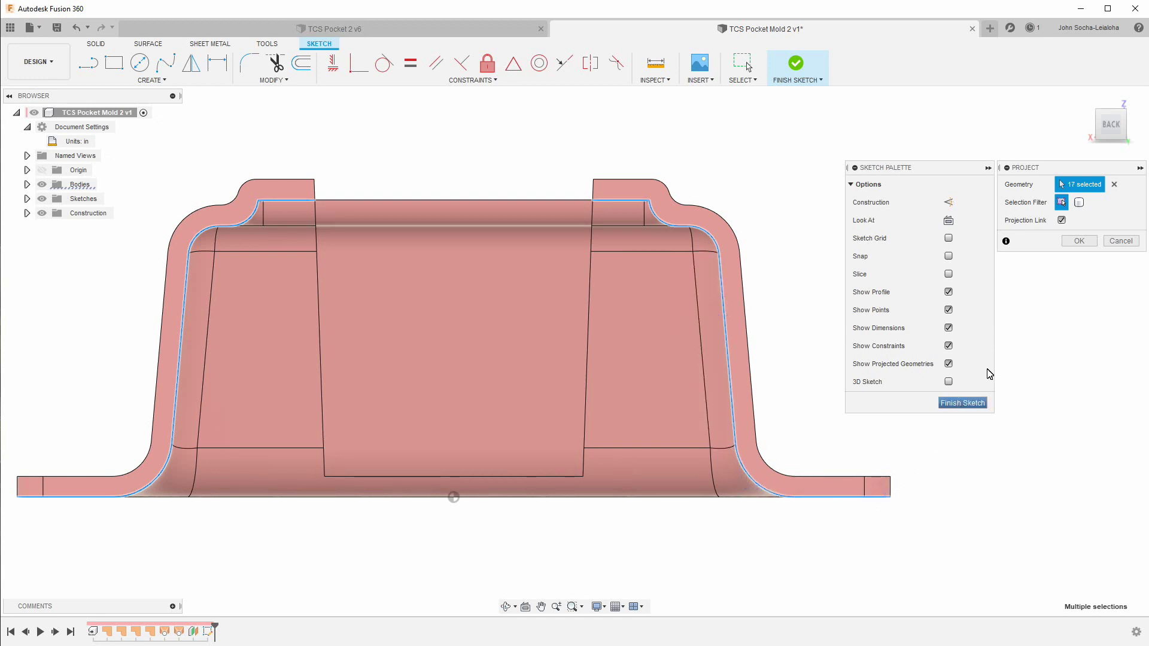
pyautogui.click(1095, 247)
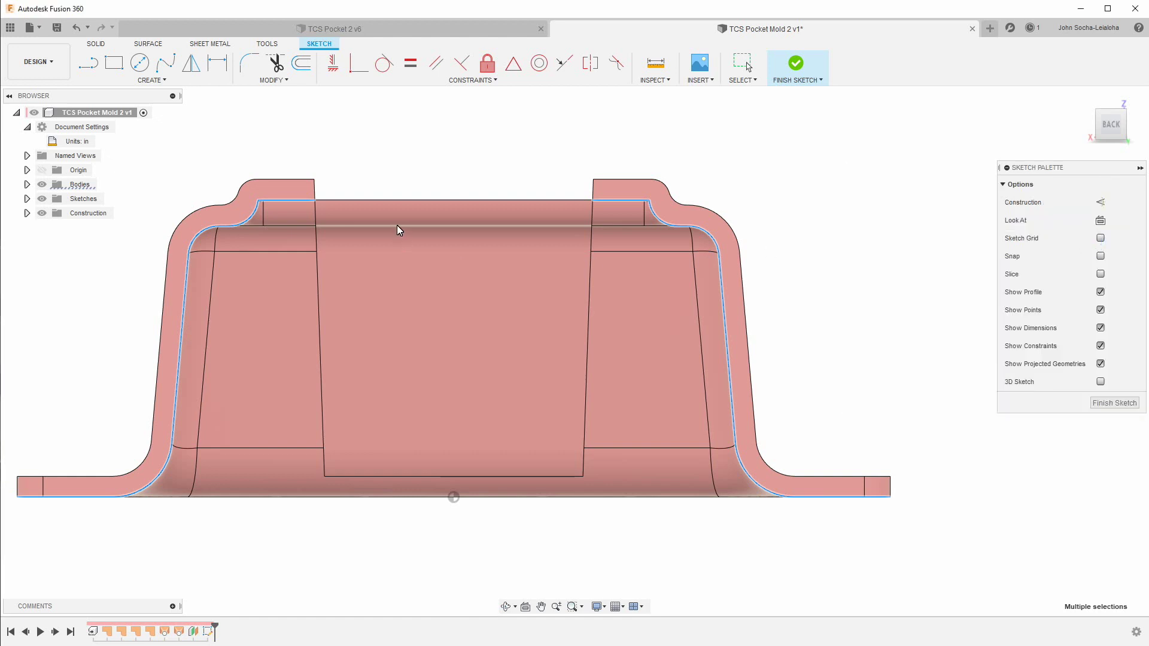
# Draw a 1.075 in line closing the top of the outline and finish the sketch
pyautogui.press('l')
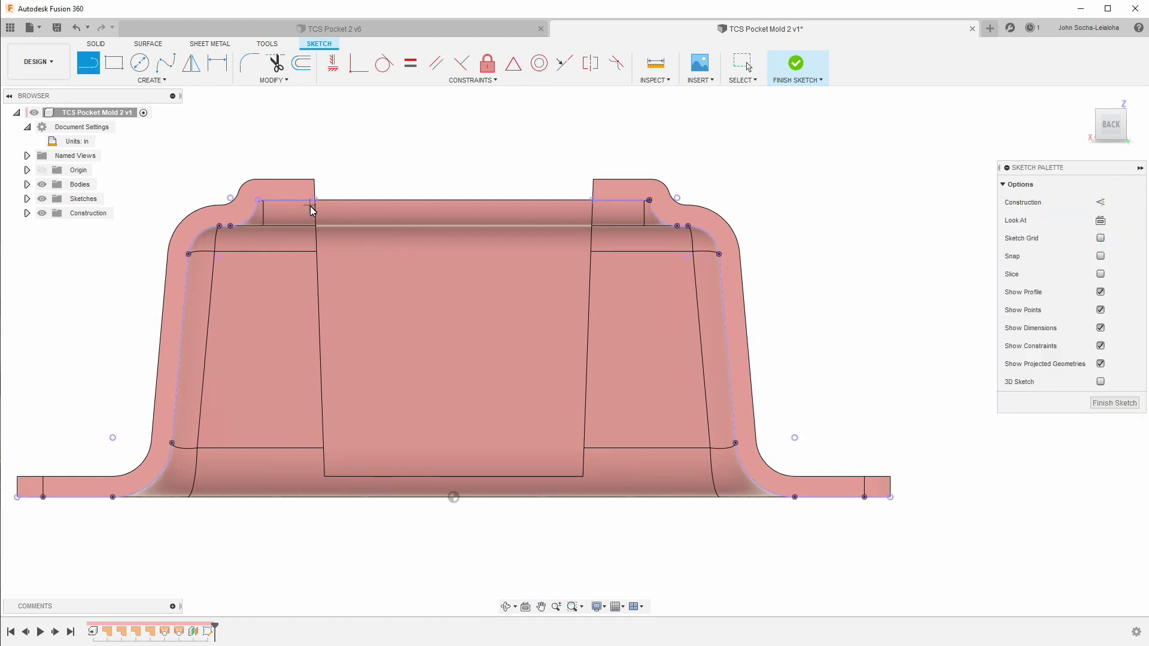
pyautogui.click(316, 200)
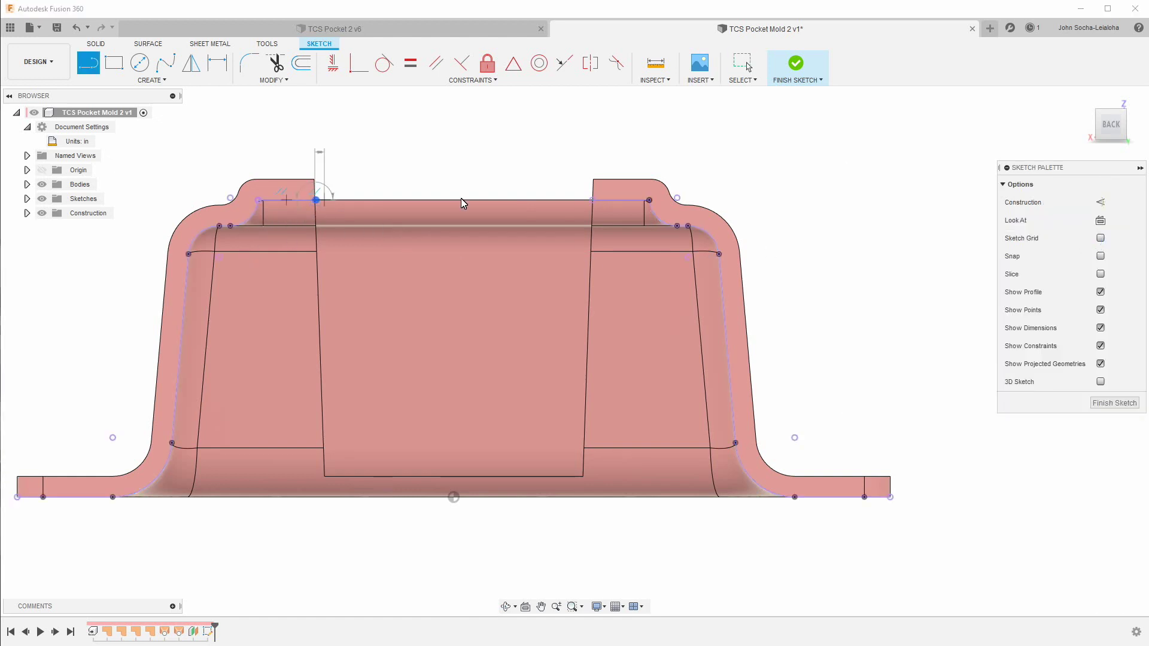
pyautogui.click(592, 201)
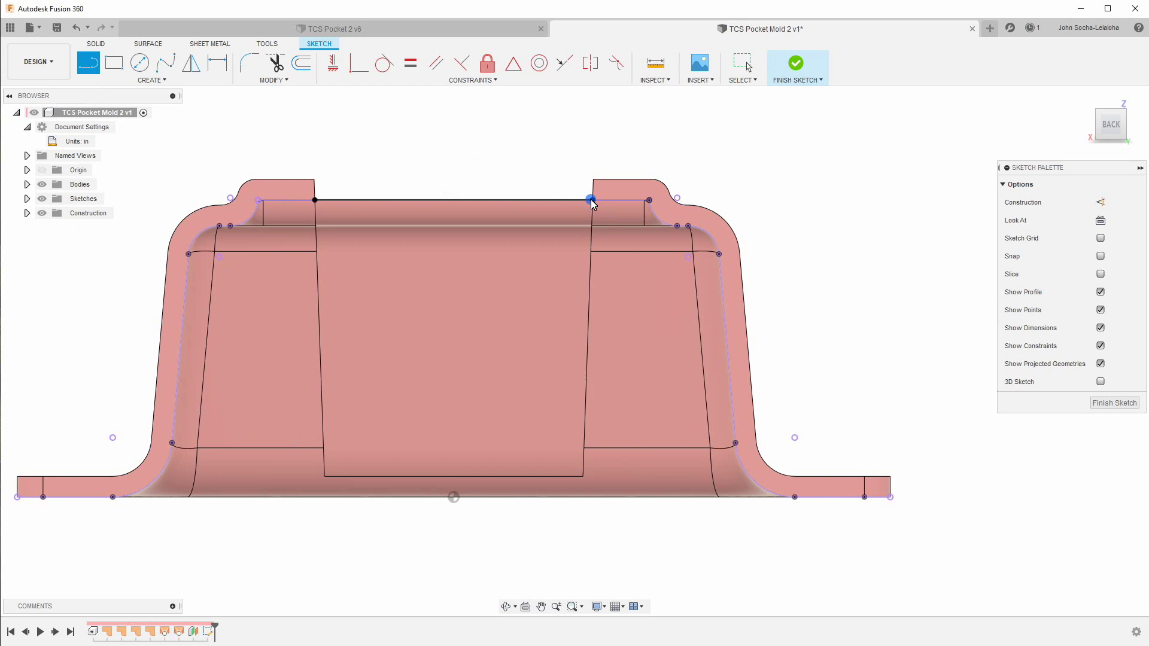
pyautogui.click(1123, 405)
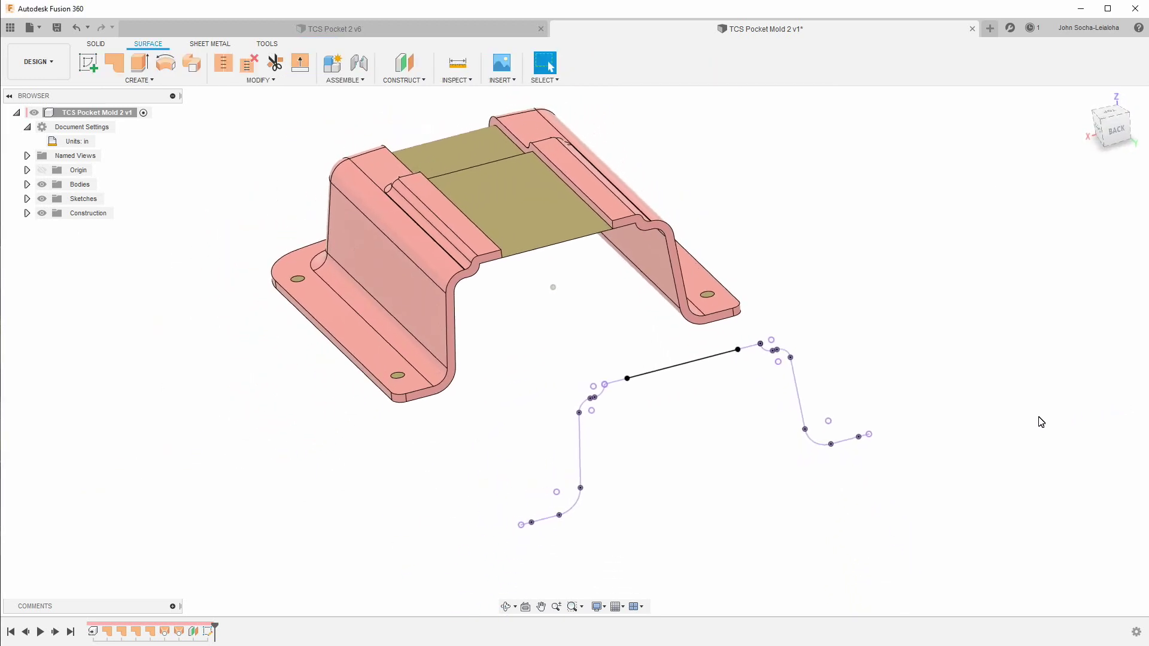
# Start a surface loft using the pocket's bottom, curved and top edges as Profile 1, then add a second profile
pyautogui.click(150, 82)
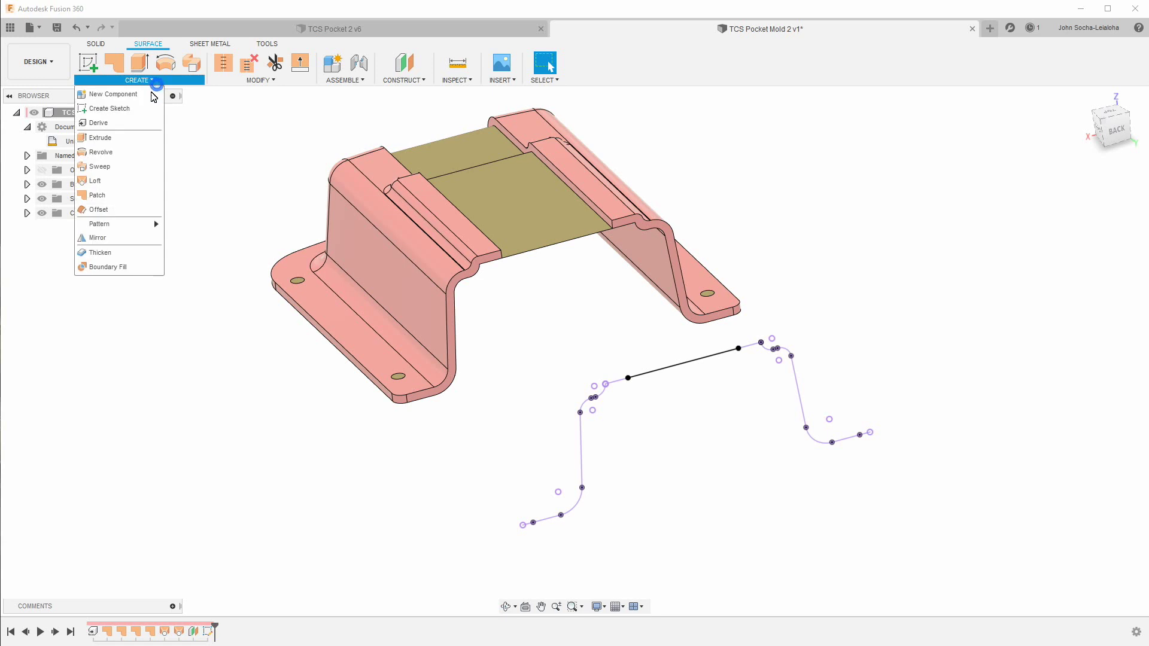
pyautogui.click(114, 181)
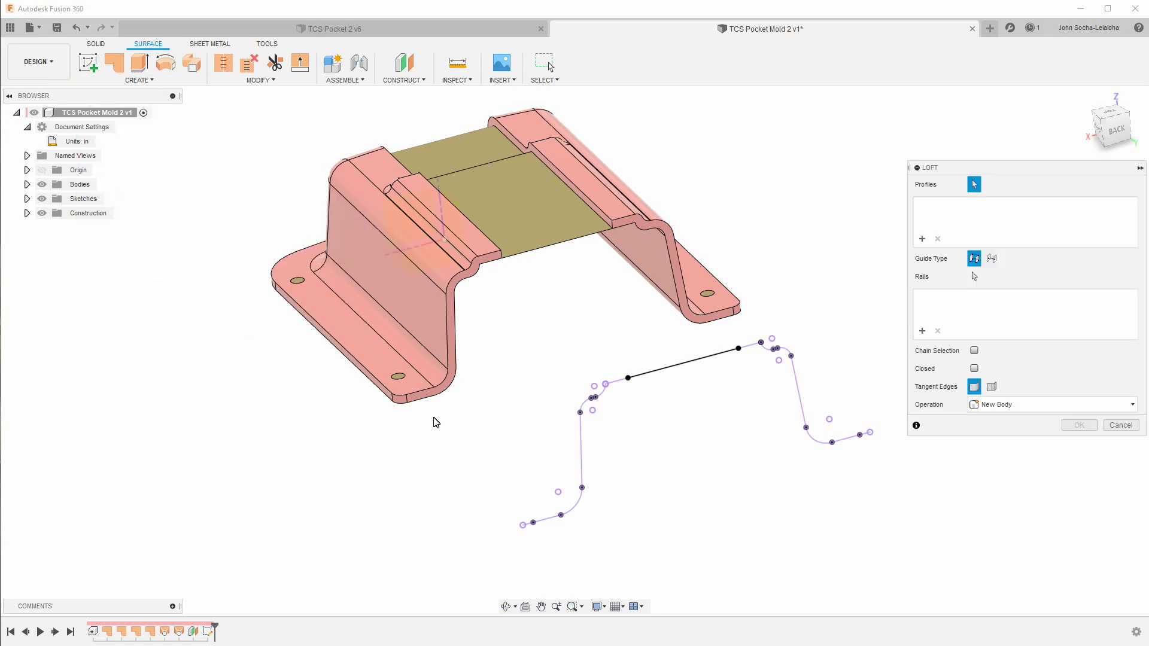
pyautogui.click(402, 405)
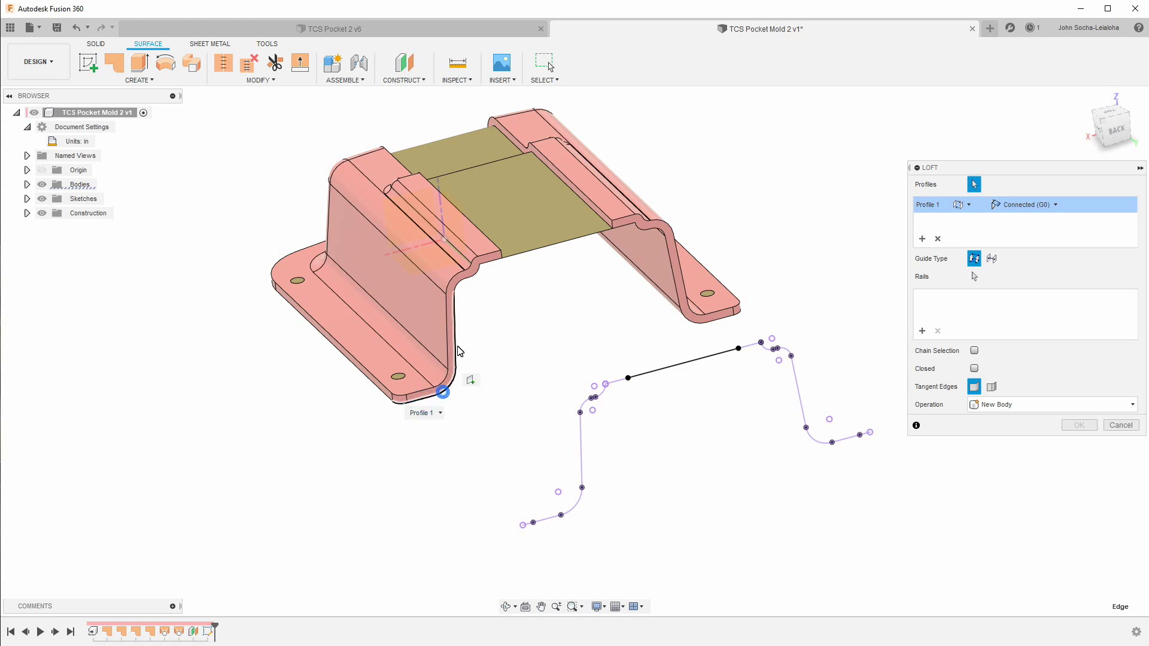
pyautogui.scroll(10, 457, 352)
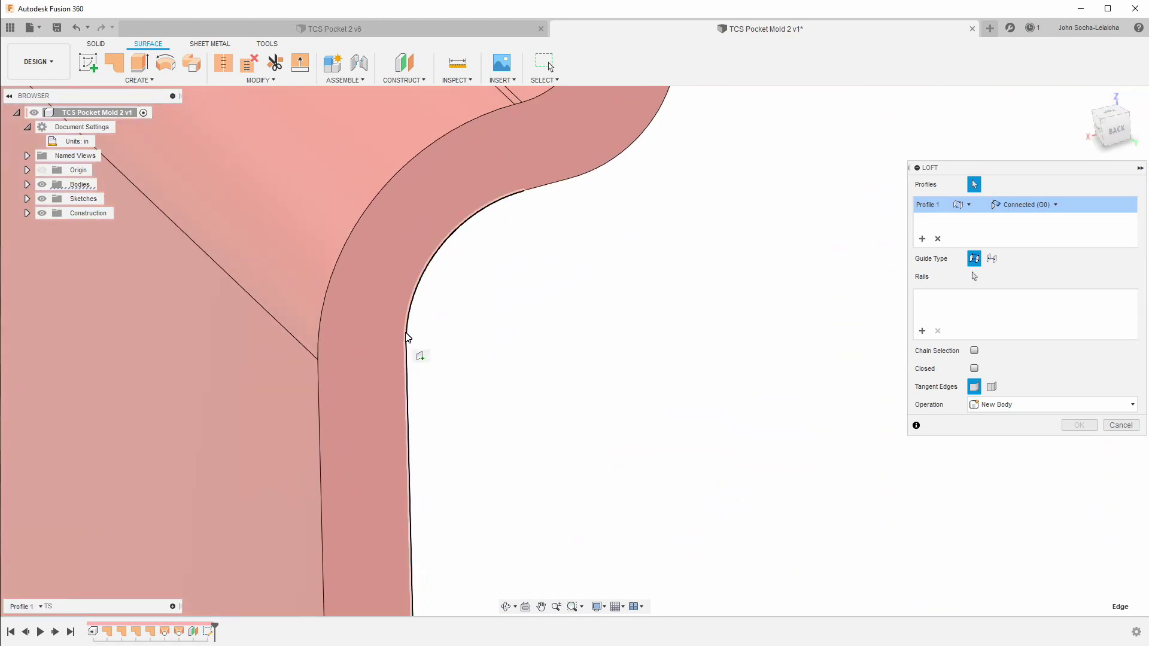
pyautogui.scroll(-3, 517, 292)
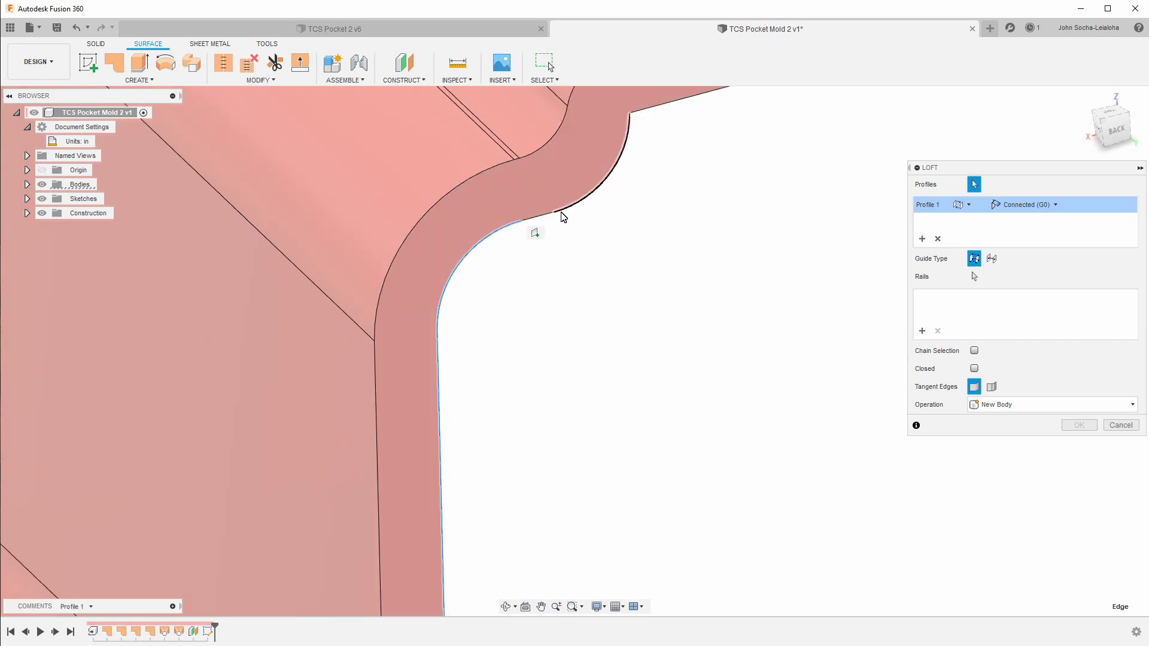
pyautogui.scroll(-2, 561, 243)
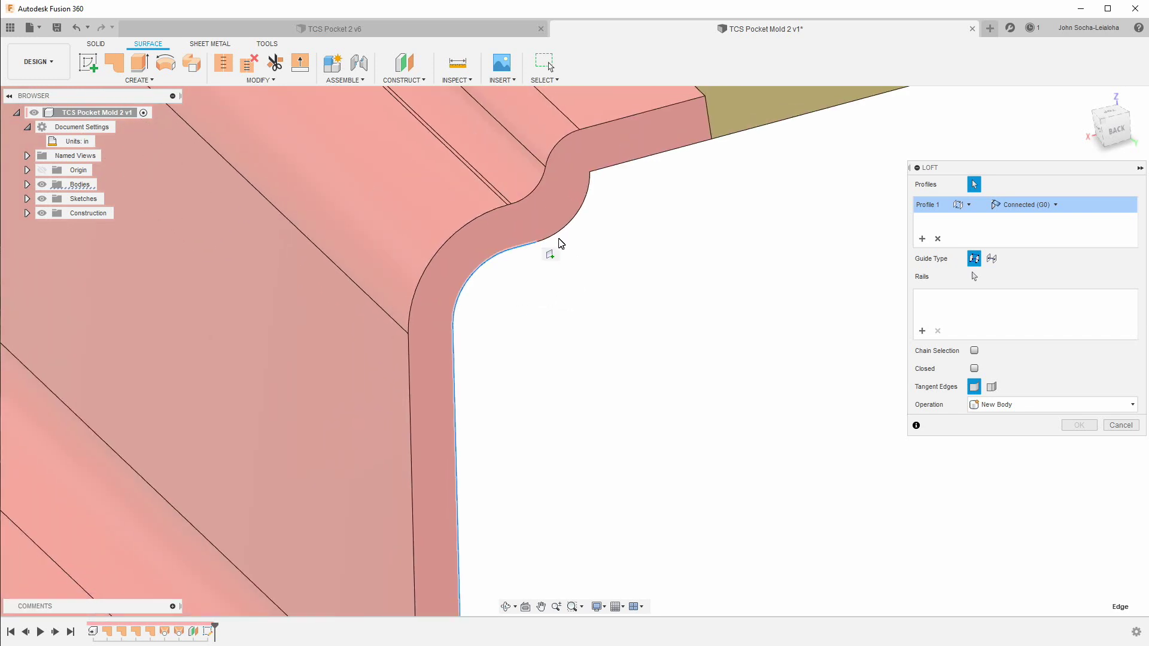
pyautogui.click(559, 235)
pyautogui.scroll(5, 604, 163)
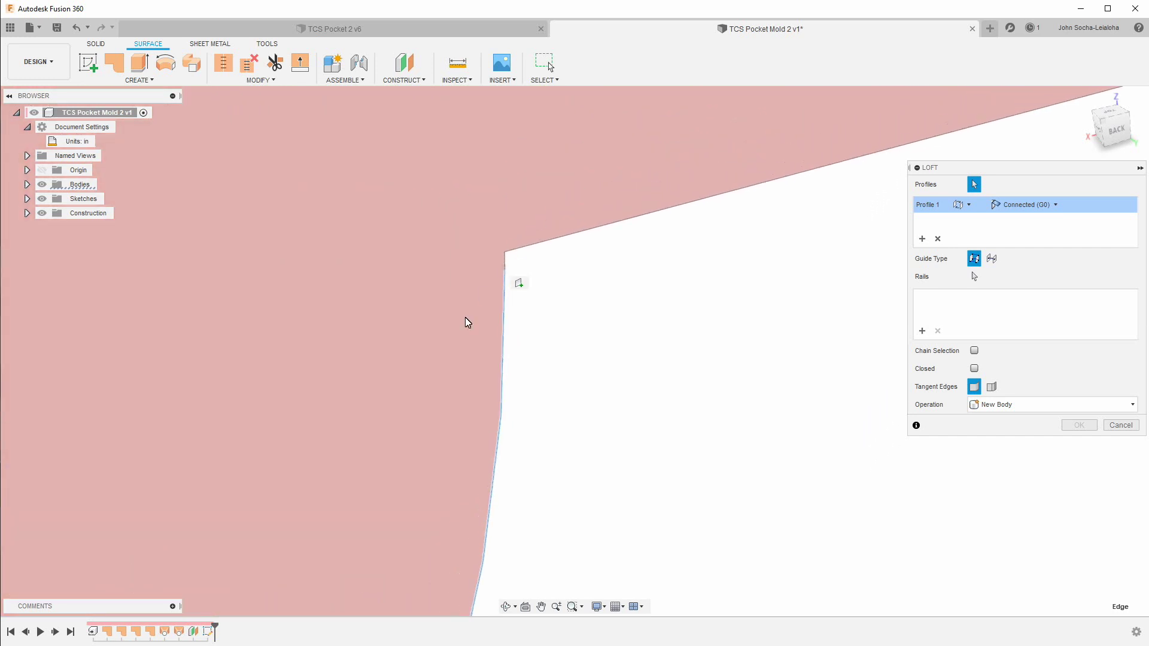
pyautogui.scroll(3, 536, 249)
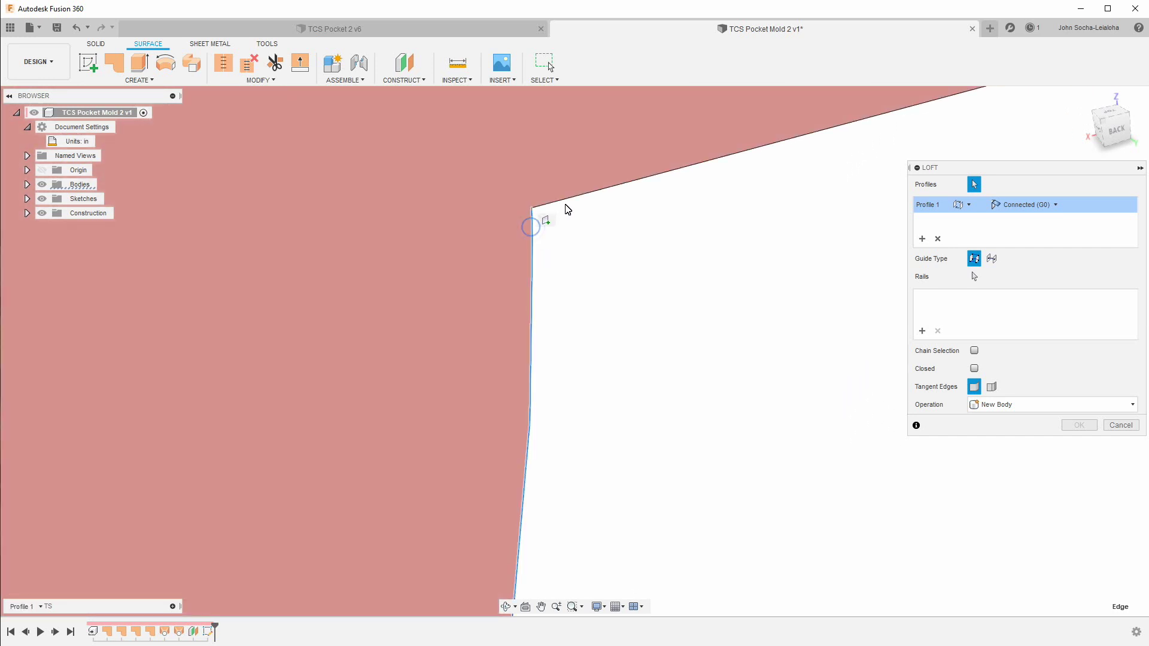
pyautogui.click(572, 198)
pyautogui.scroll(-1, 421, 259)
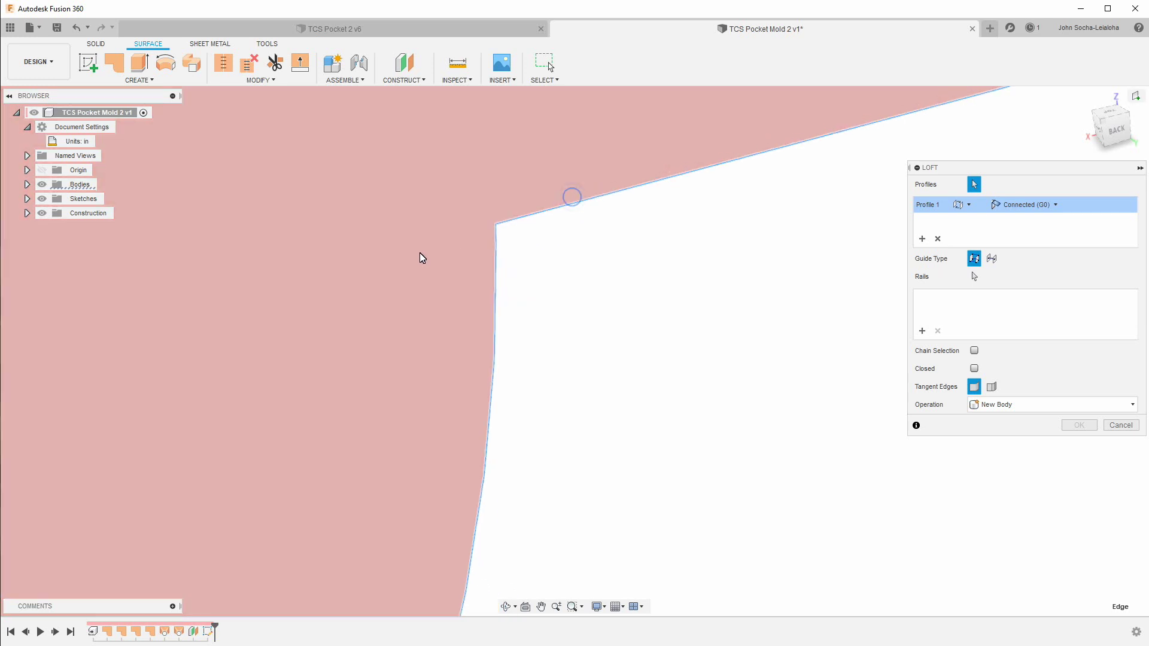
pyautogui.scroll(-5, 390, 234)
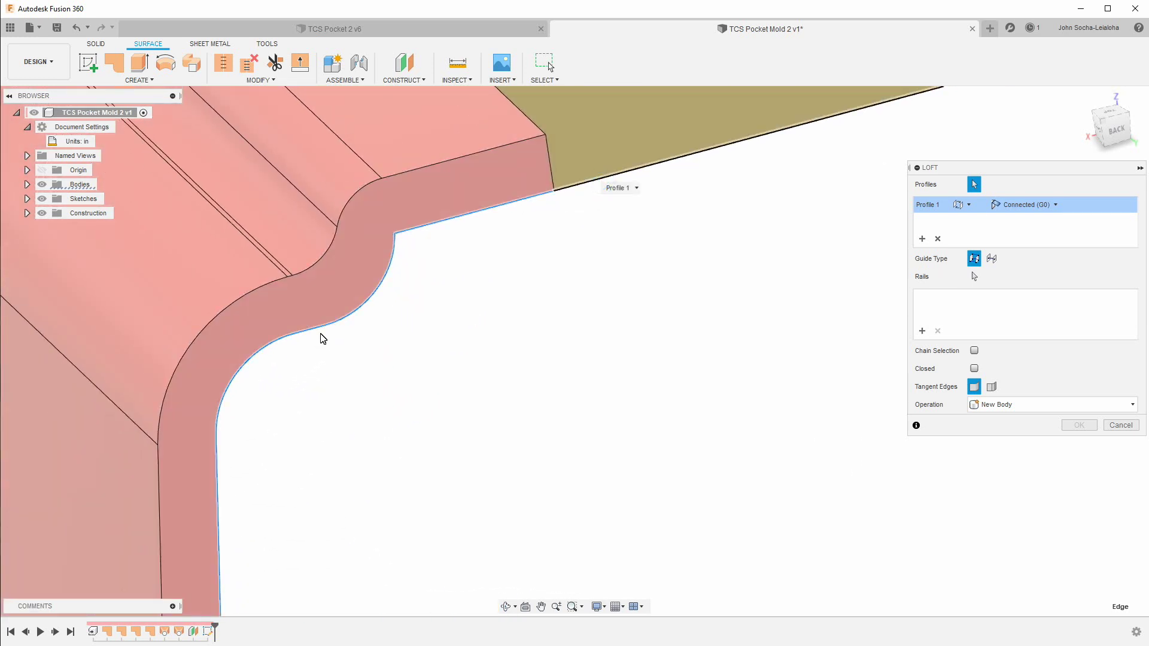
pyautogui.click(324, 339)
# Add the loft corner point as Profile 3, then remove it and the wrong second profile
pyautogui.scroll(-5, 479, 321)
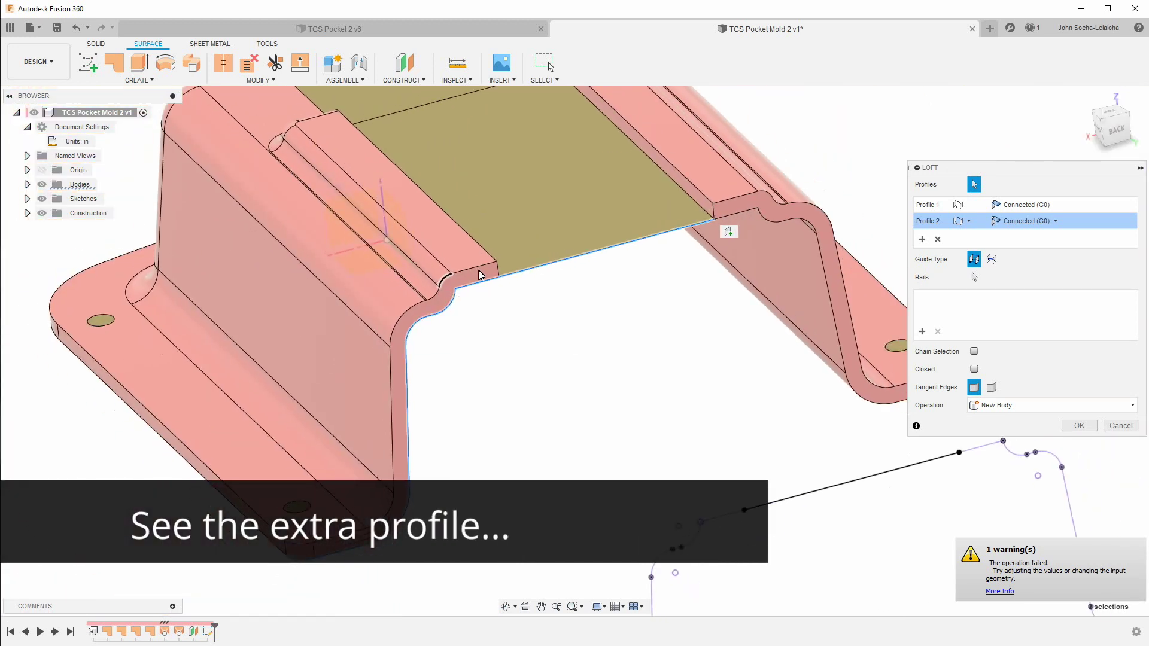
pyautogui.scroll(-3, 479, 276)
pyautogui.scroll(8, 728, 245)
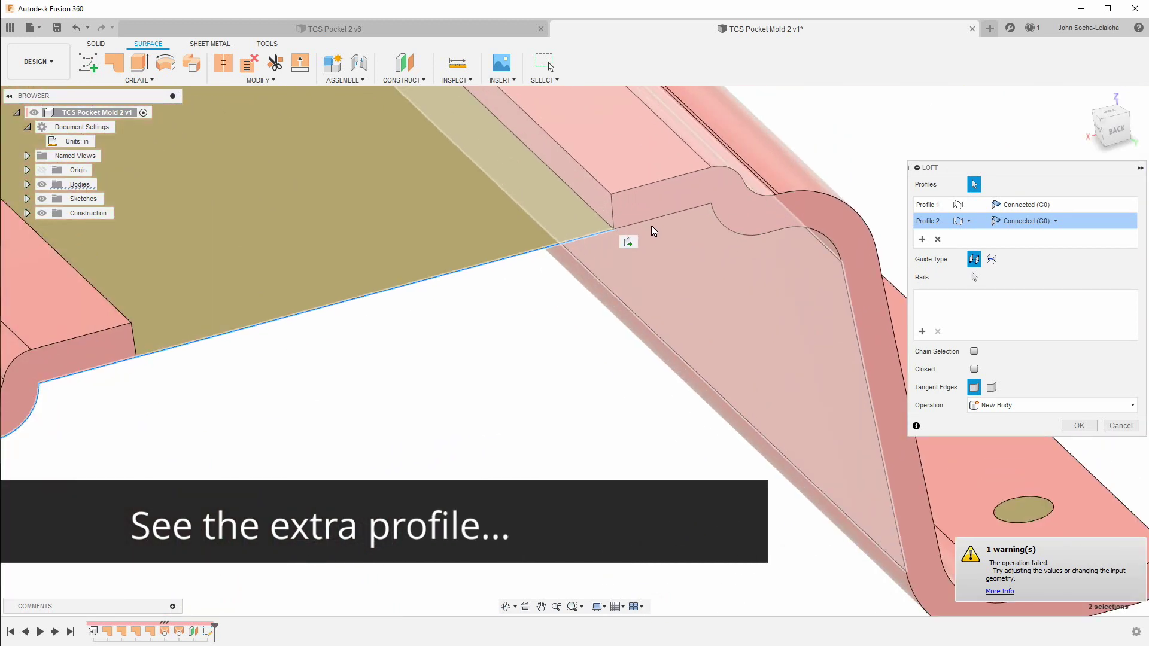
pyautogui.scroll(5, 719, 220)
pyautogui.click(701, 243)
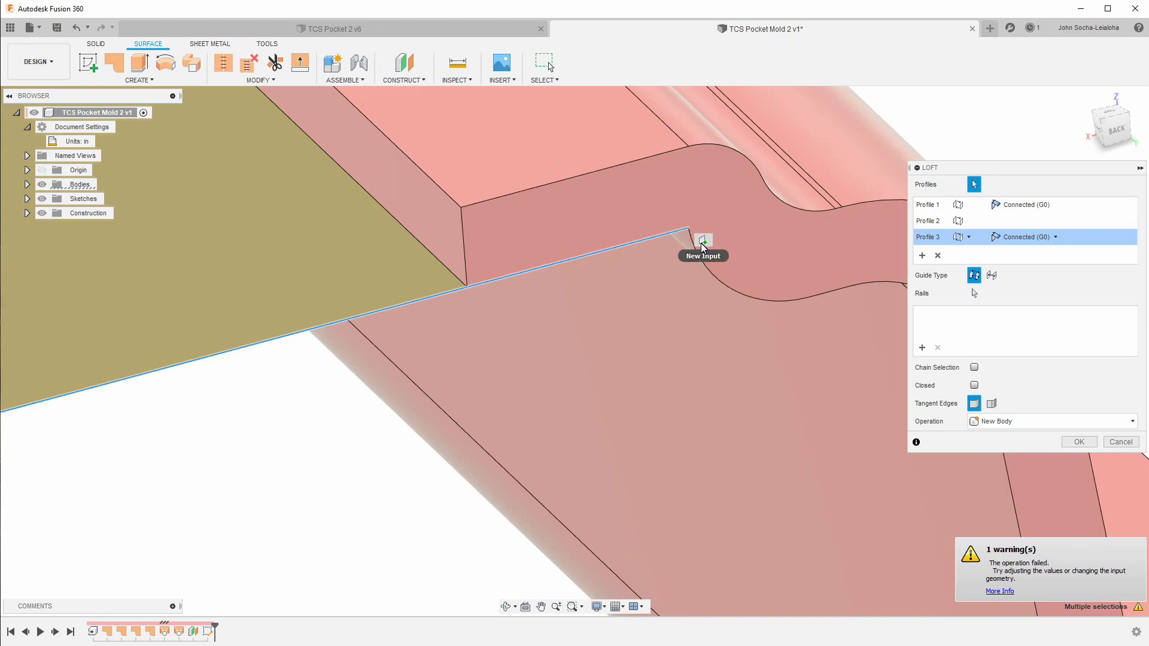
pyautogui.scroll(6, 700, 247)
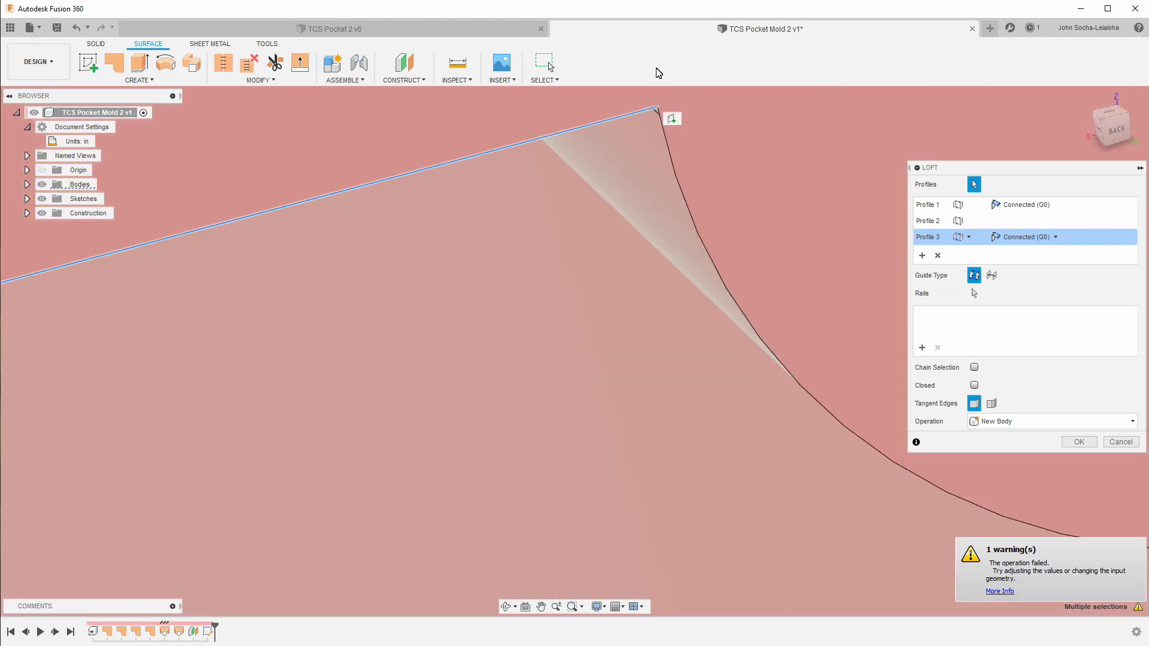
pyautogui.click(660, 109)
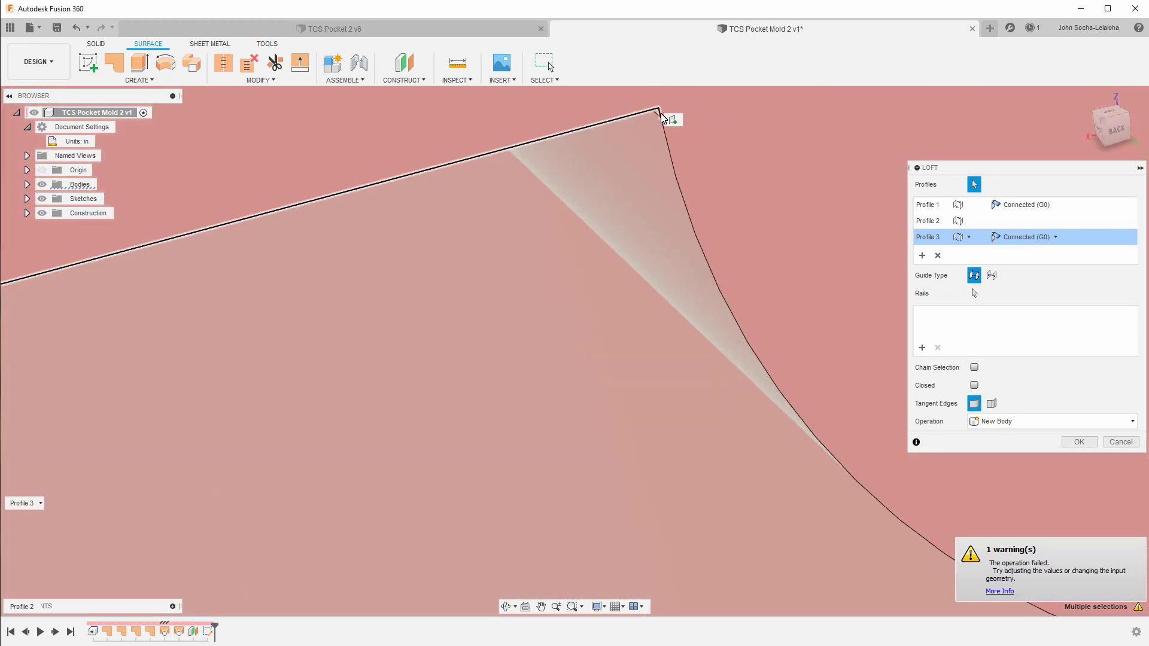
pyautogui.scroll(-4, 498, 327)
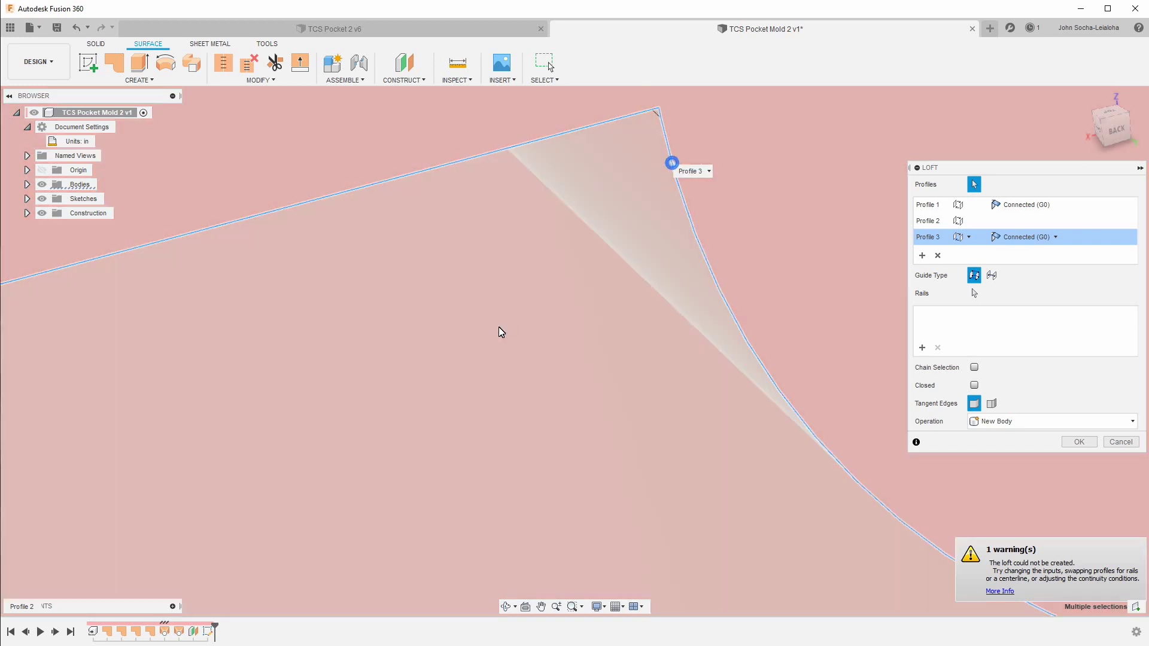
pyautogui.scroll(-5, 424, 239)
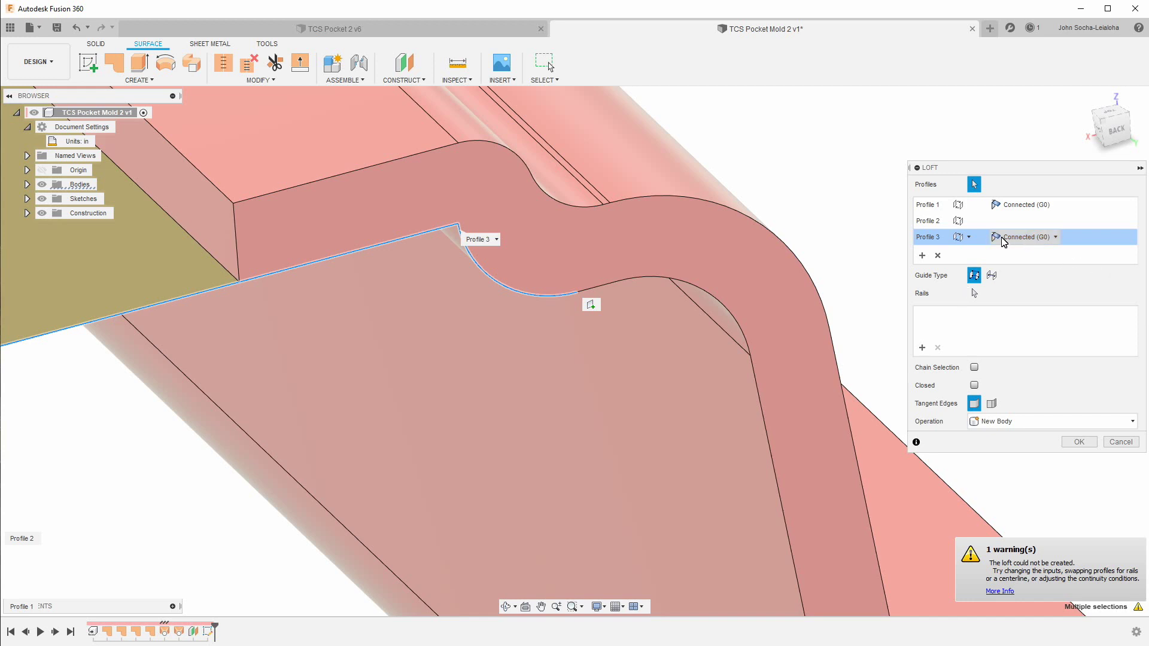
pyautogui.click(938, 256)
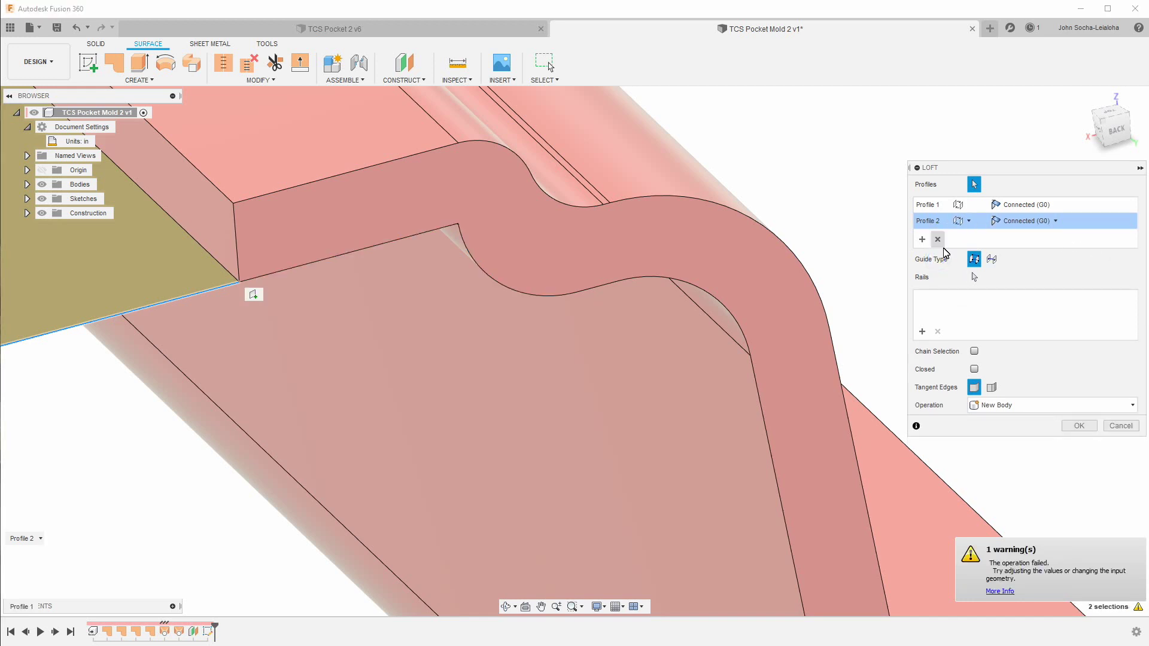
pyautogui.click(938, 240)
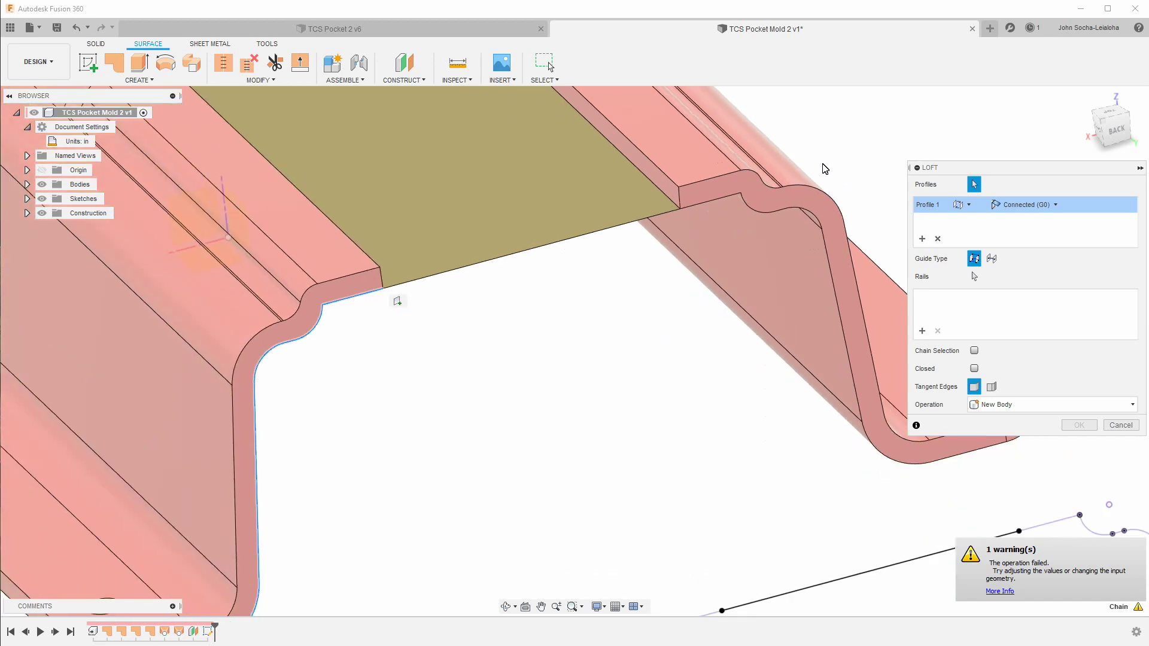
# Pick the sketch's bottom segment, arc and vertical line as Profile 2, then cancel the loft
pyautogui.scroll(-3, 390, 175)
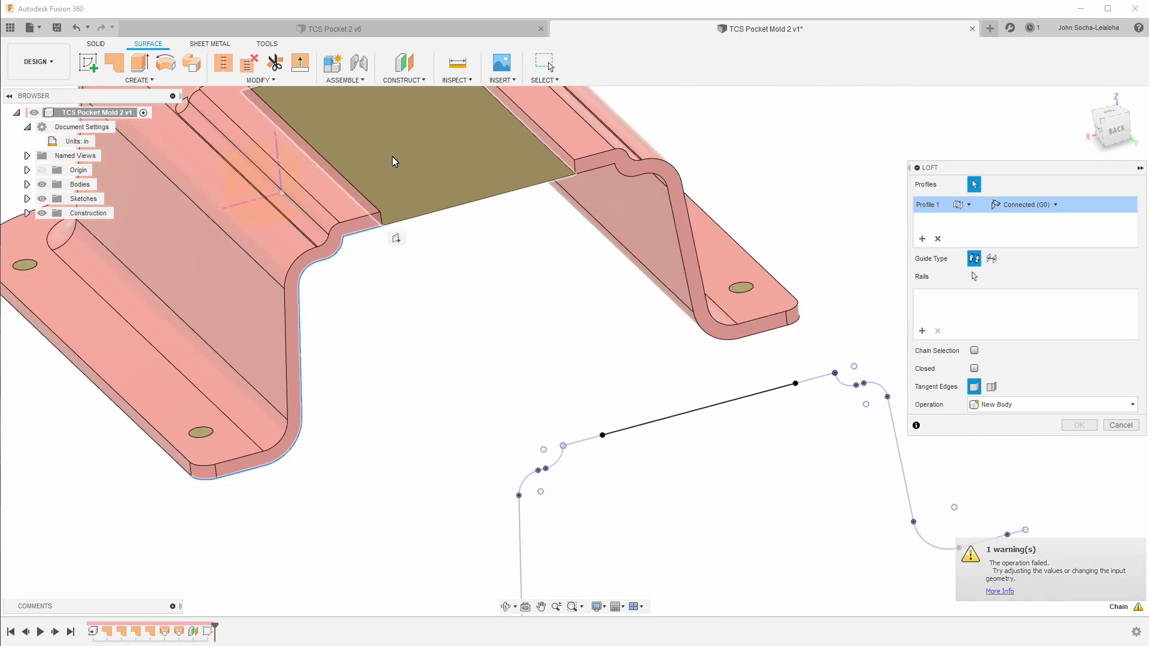
pyautogui.scroll(-2, 478, 178)
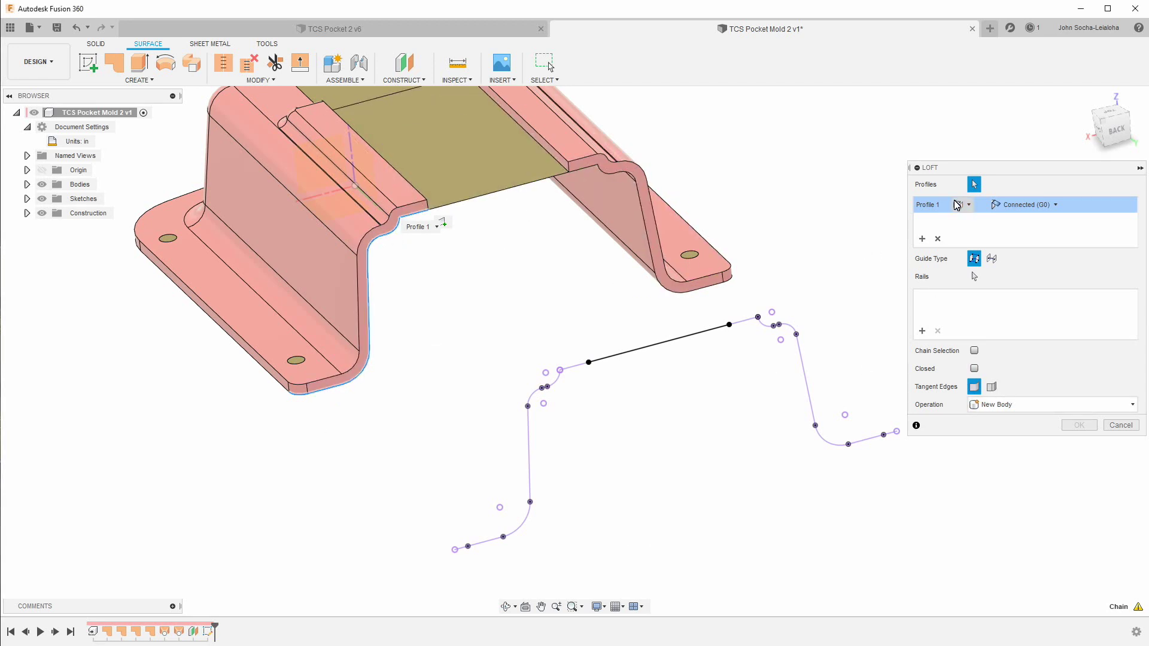
pyautogui.click(462, 553)
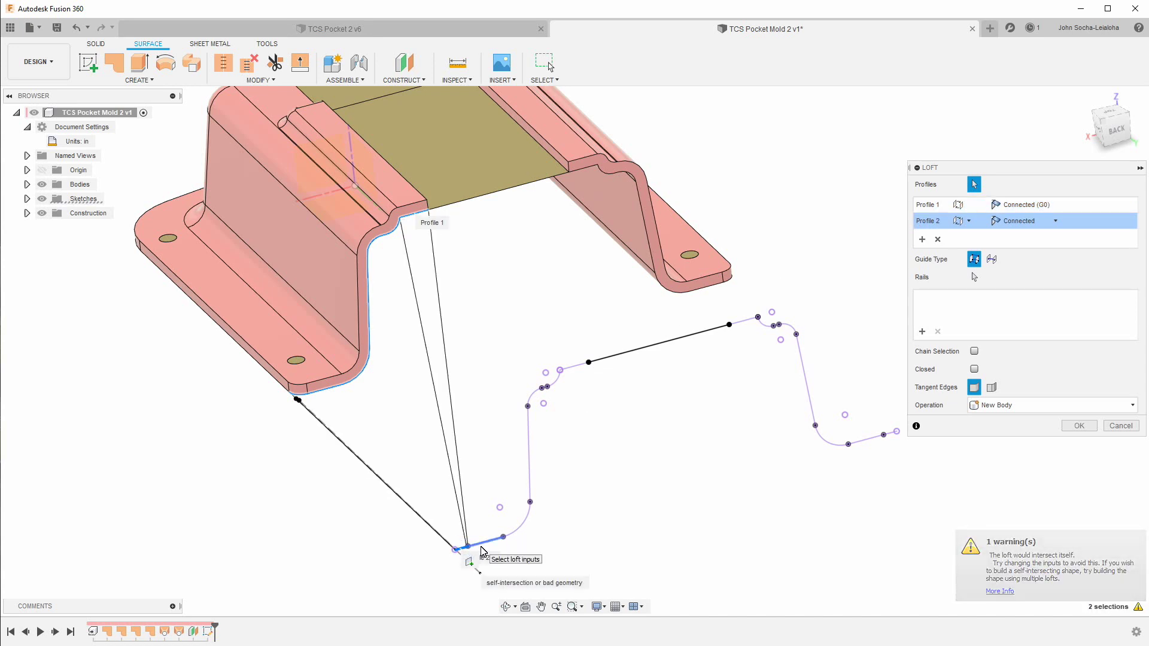
pyautogui.click(526, 521)
pyautogui.click(528, 442)
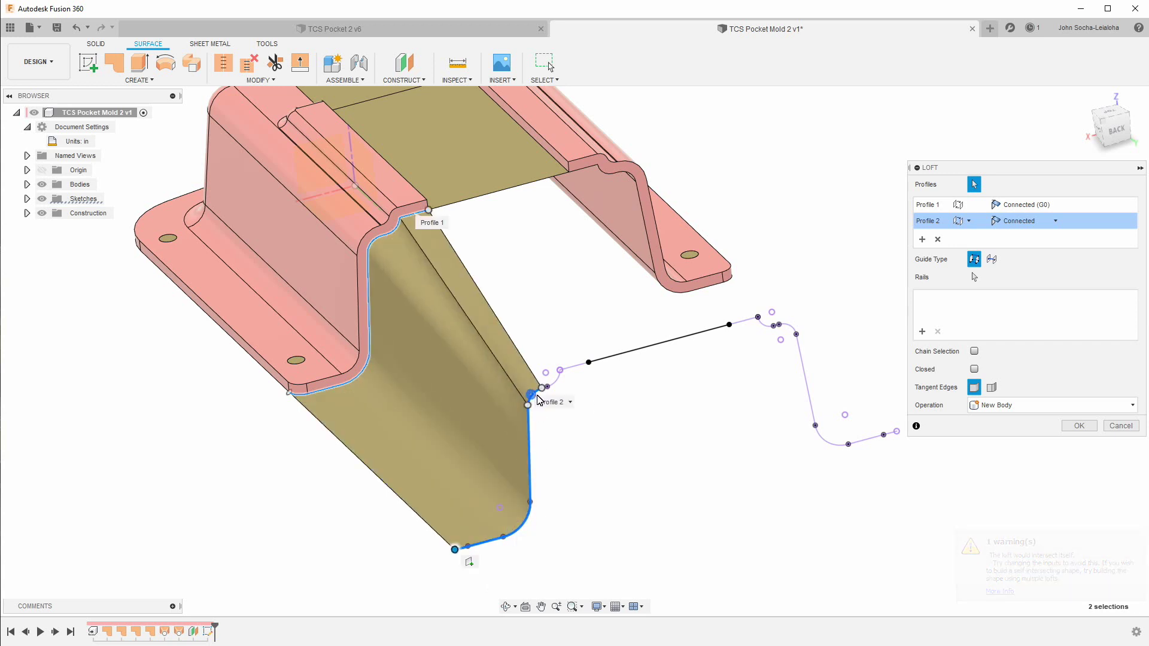
pyautogui.scroll(5, 542, 398)
pyautogui.scroll(2, 551, 380)
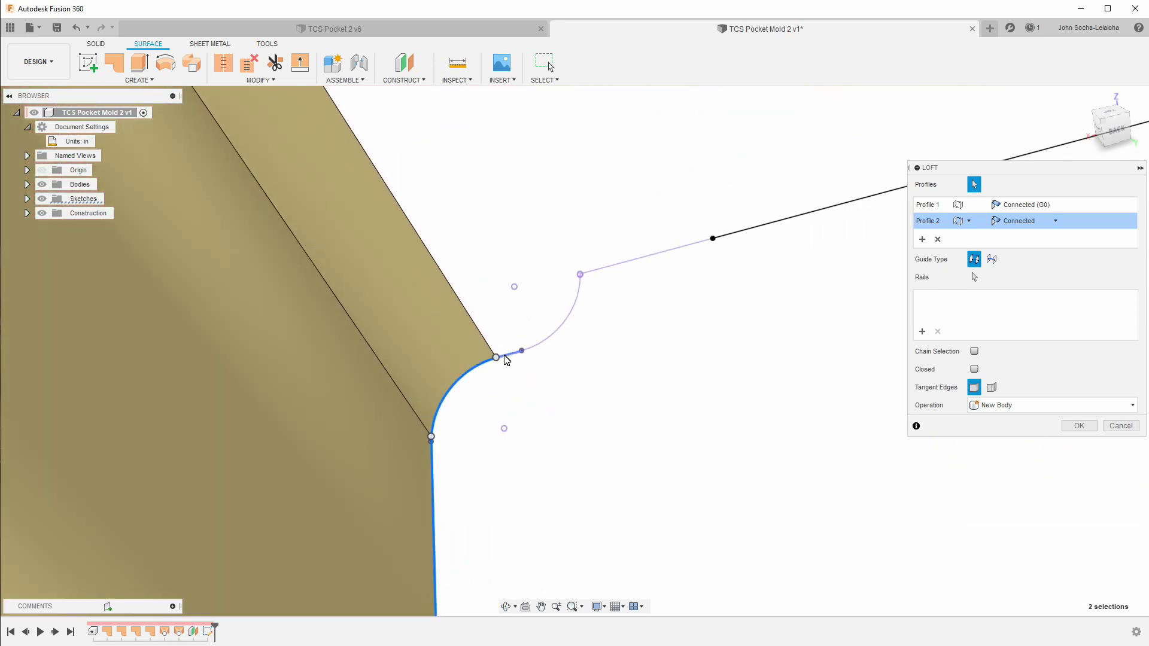
pyautogui.scroll(5, 556, 323)
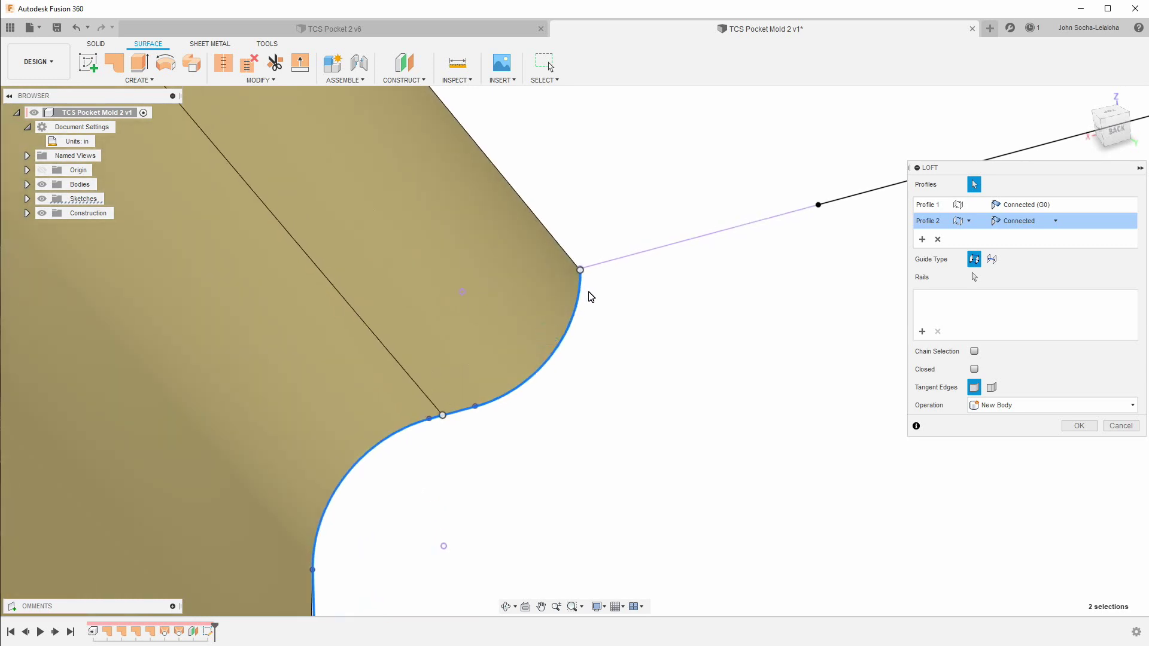
pyautogui.scroll(4, 581, 258)
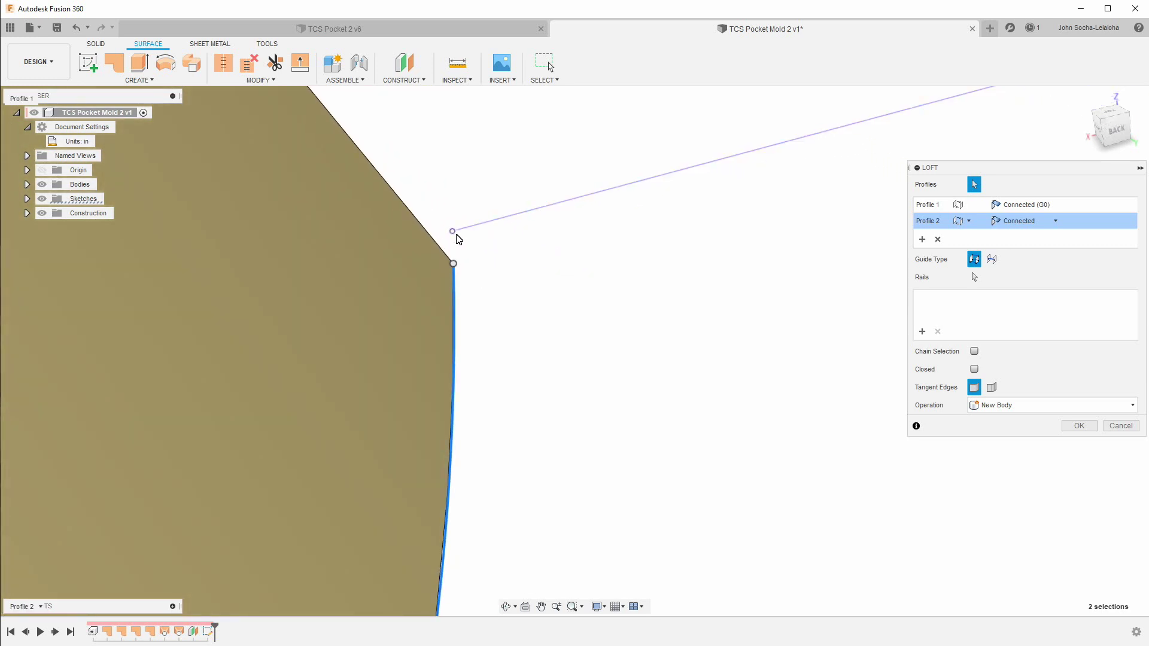
pyautogui.scroll(-2, 529, 324)
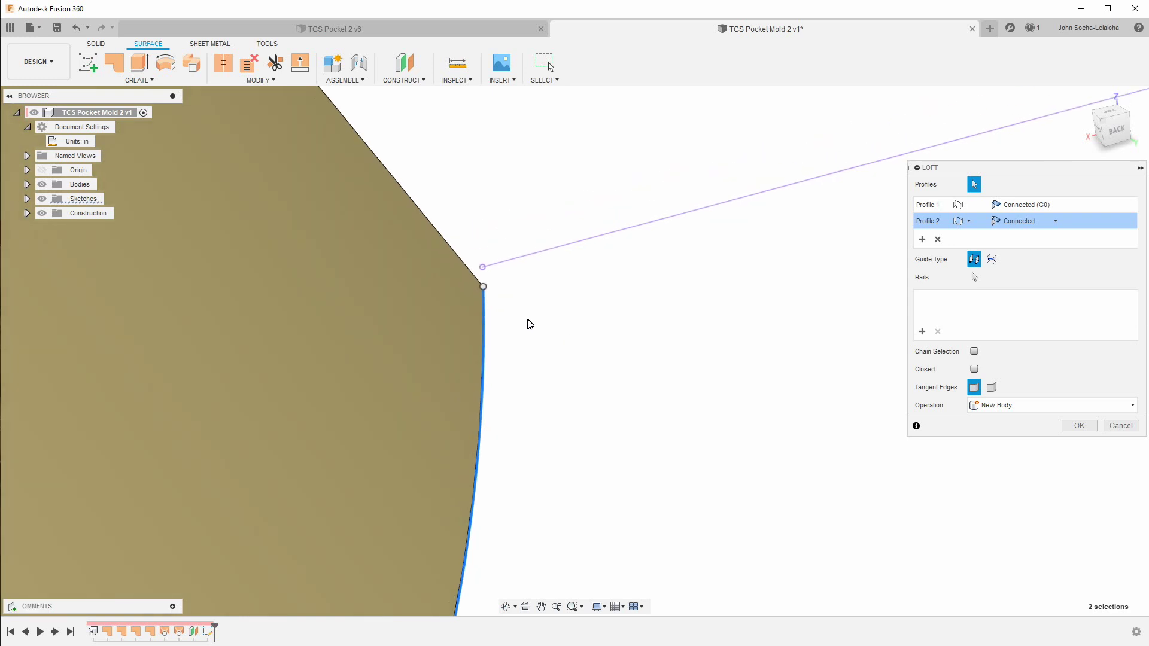
pyautogui.click(1115, 428)
# Edit Sketch1 and project the part's short corner edge into it
pyautogui.rightClick(211, 639)
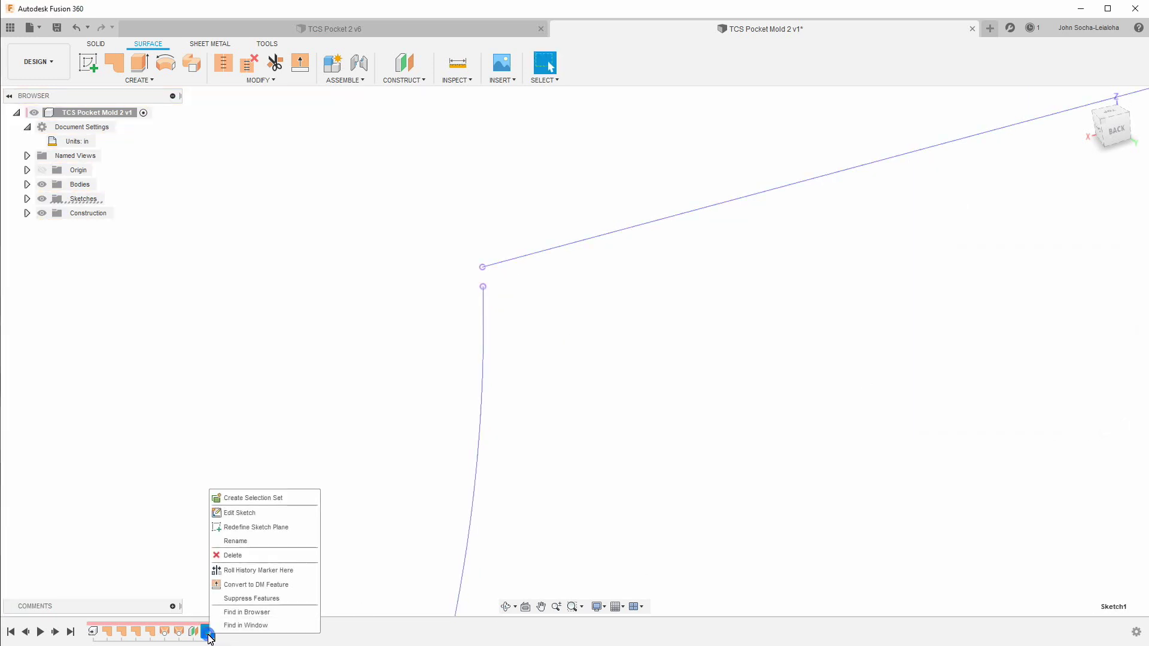
pyautogui.click(231, 513)
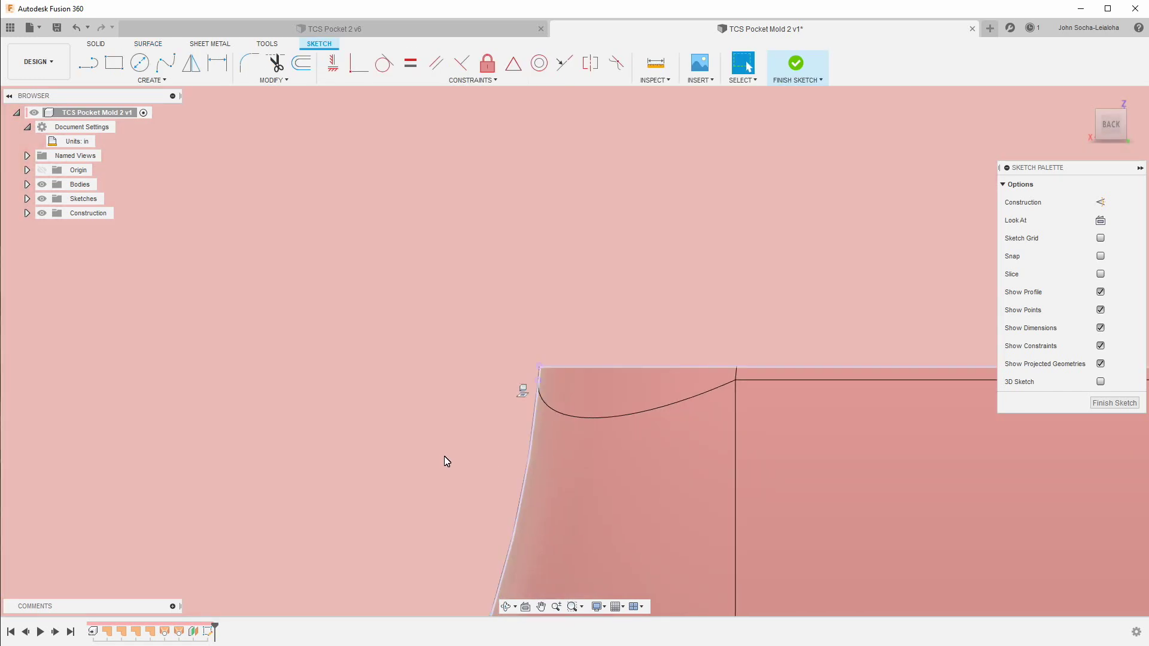
pyautogui.press('p')
pyautogui.scroll(5, 505, 405)
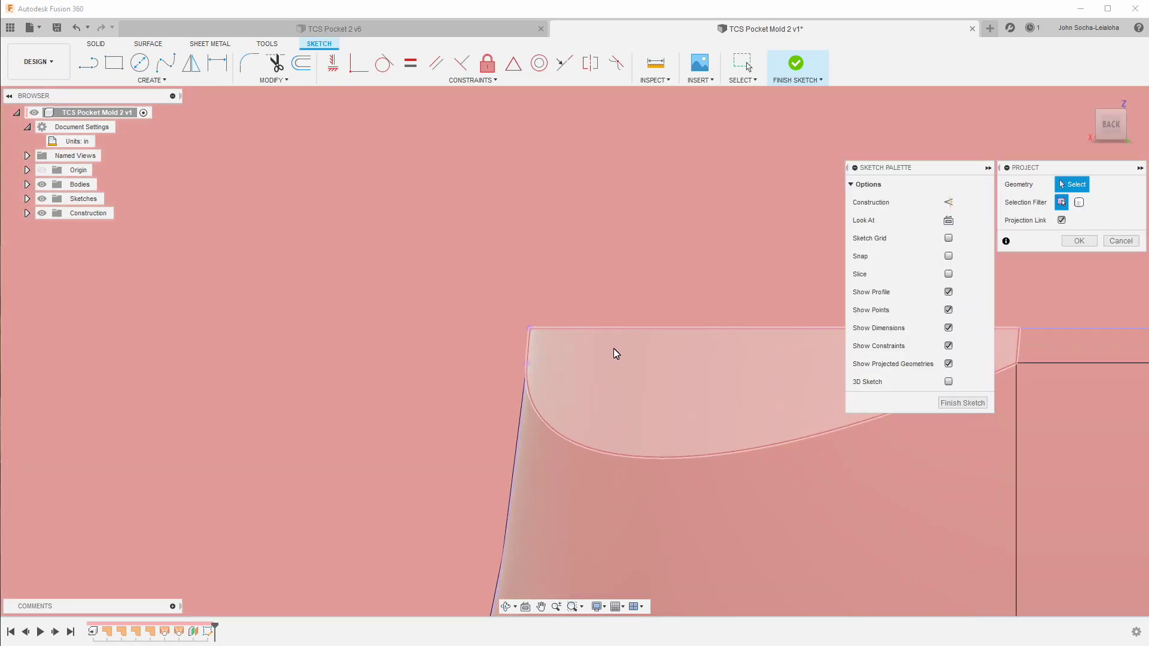
pyautogui.click(529, 351)
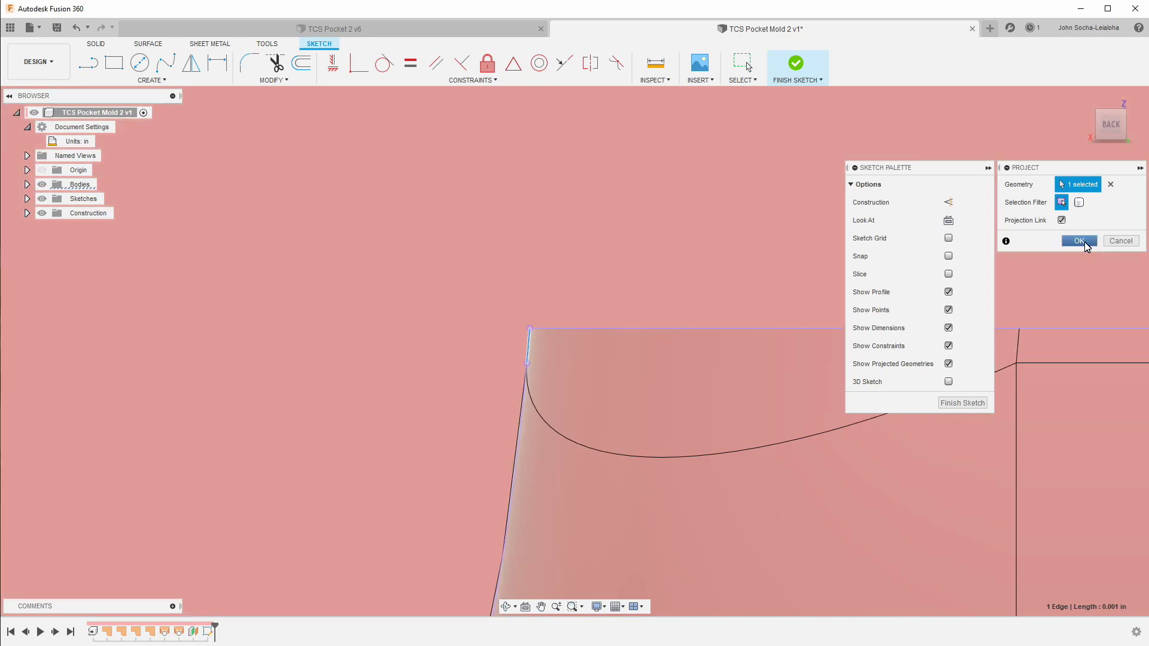
pyautogui.click(1079, 241)
# Finish Sketch1 to return to the full model
pyautogui.scroll(-5, 303, 406)
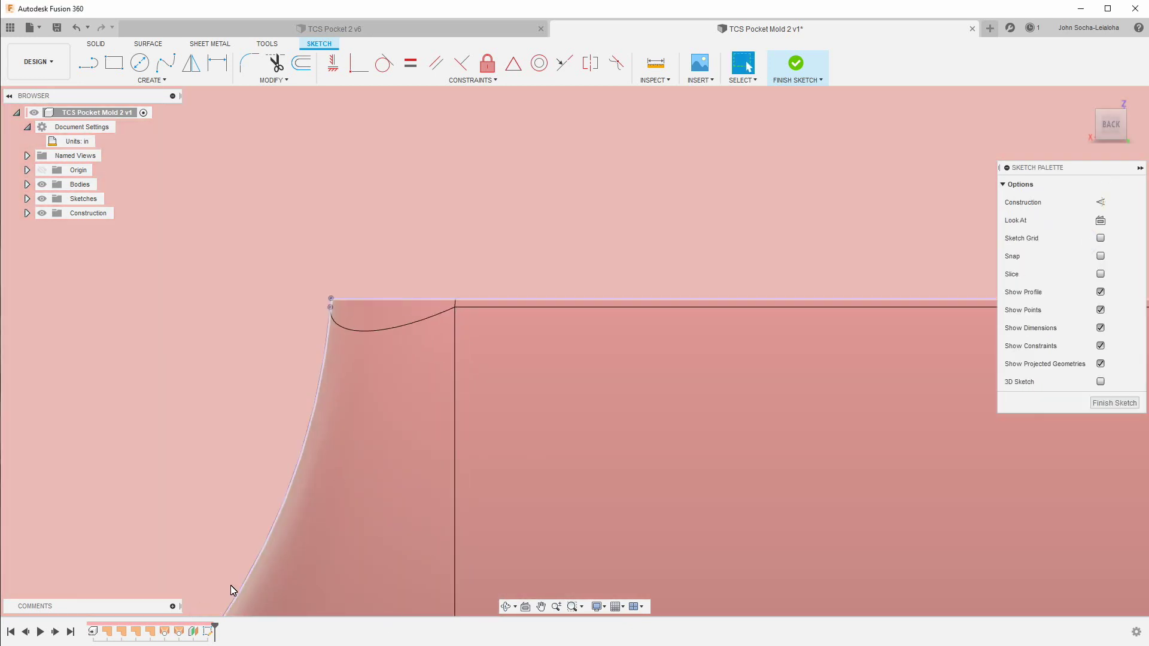
pyautogui.scroll(-3, 272, 576)
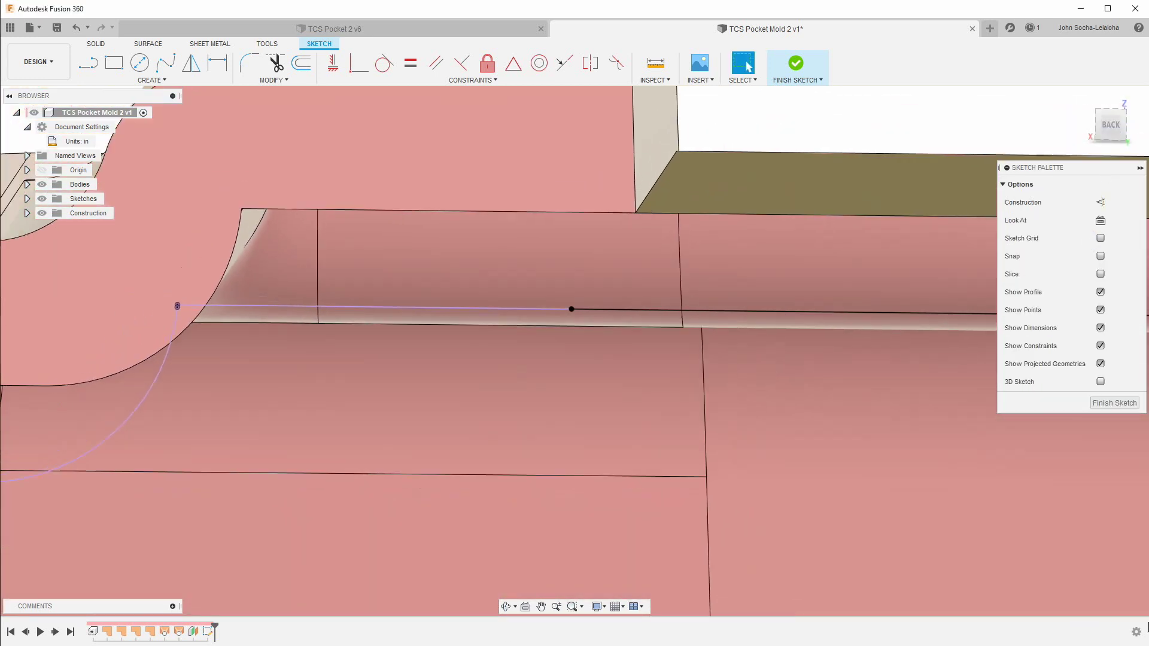
pyautogui.scroll(-6, 808, 542)
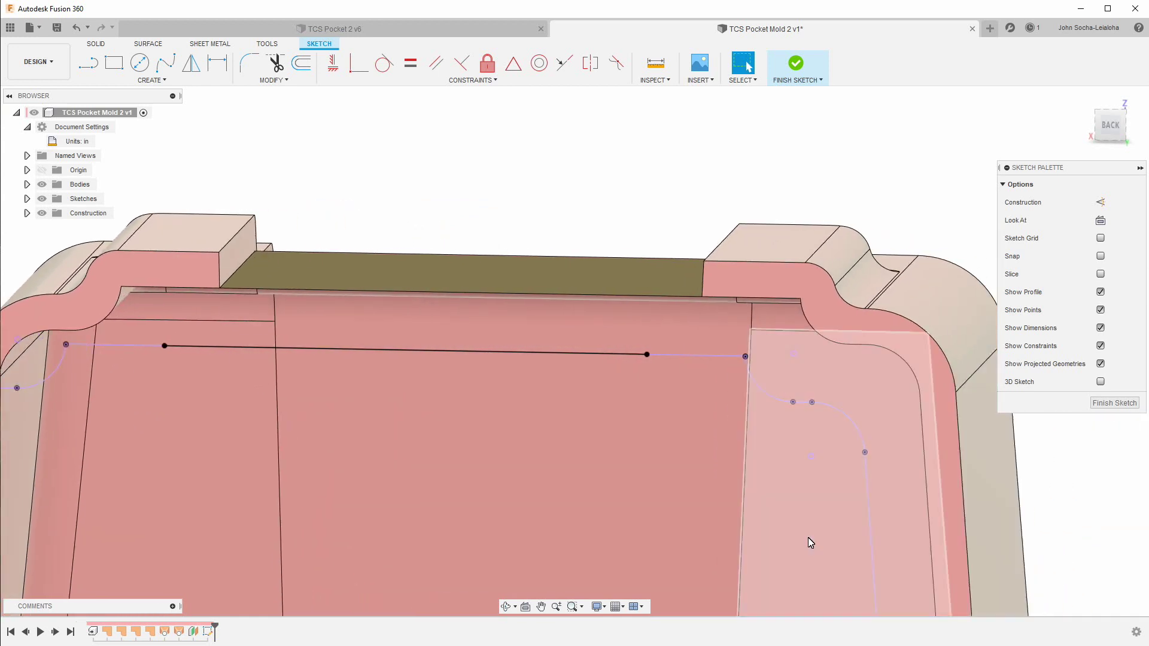
pyautogui.scroll(8, 781, 354)
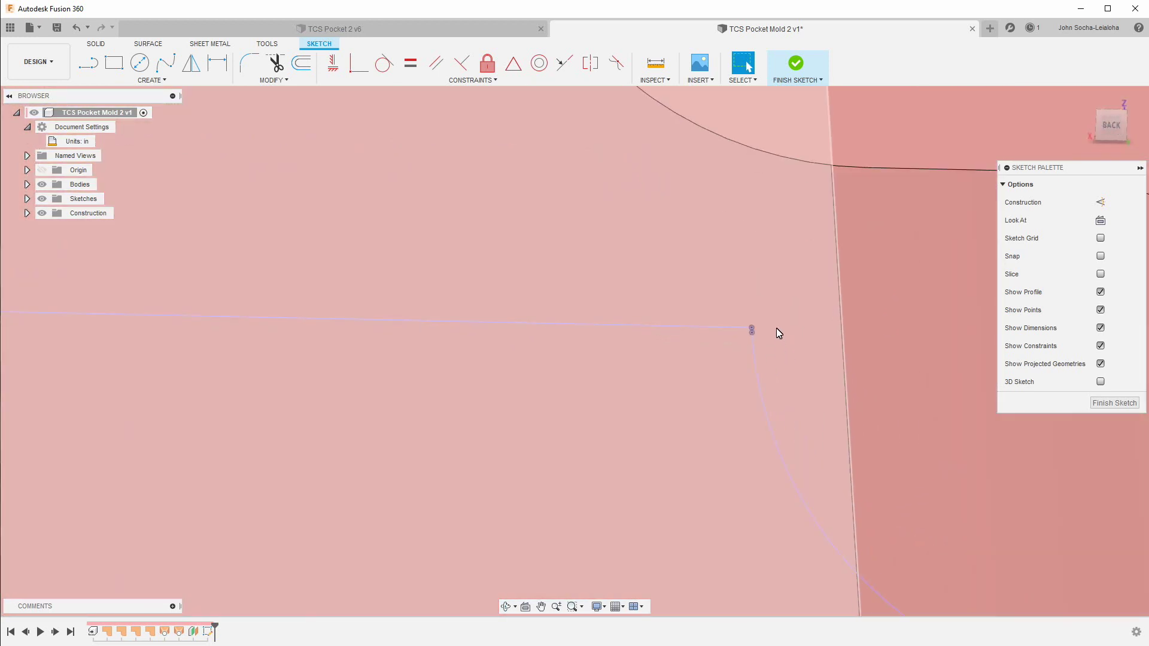
pyautogui.scroll(4, 758, 337)
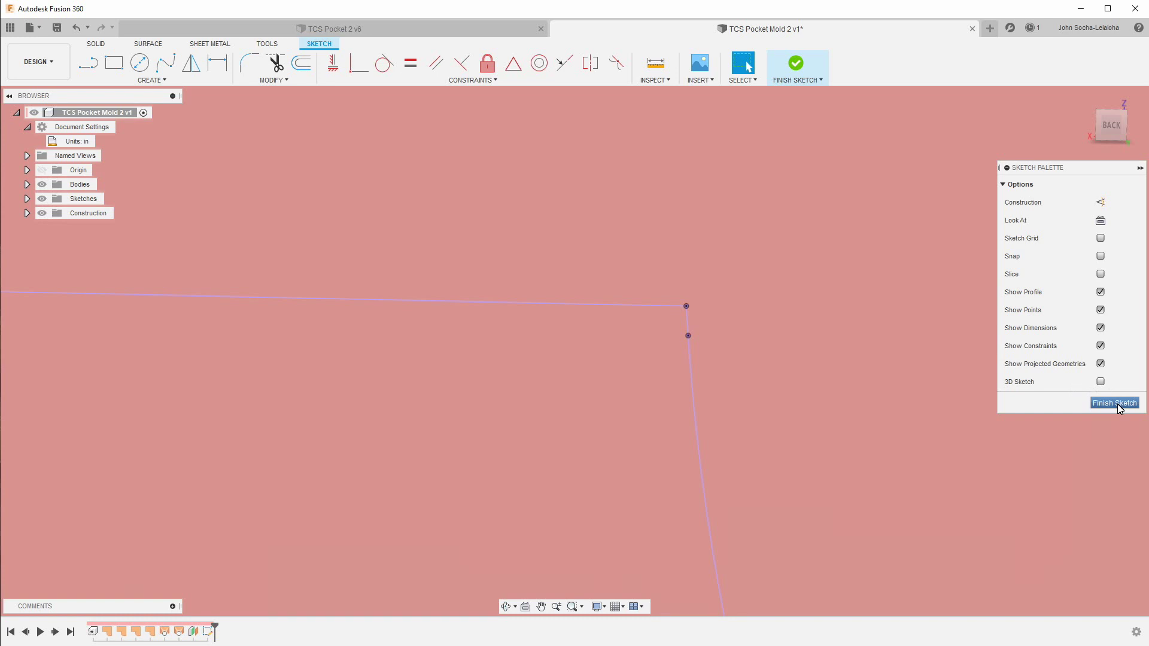
pyautogui.click(1116, 402)
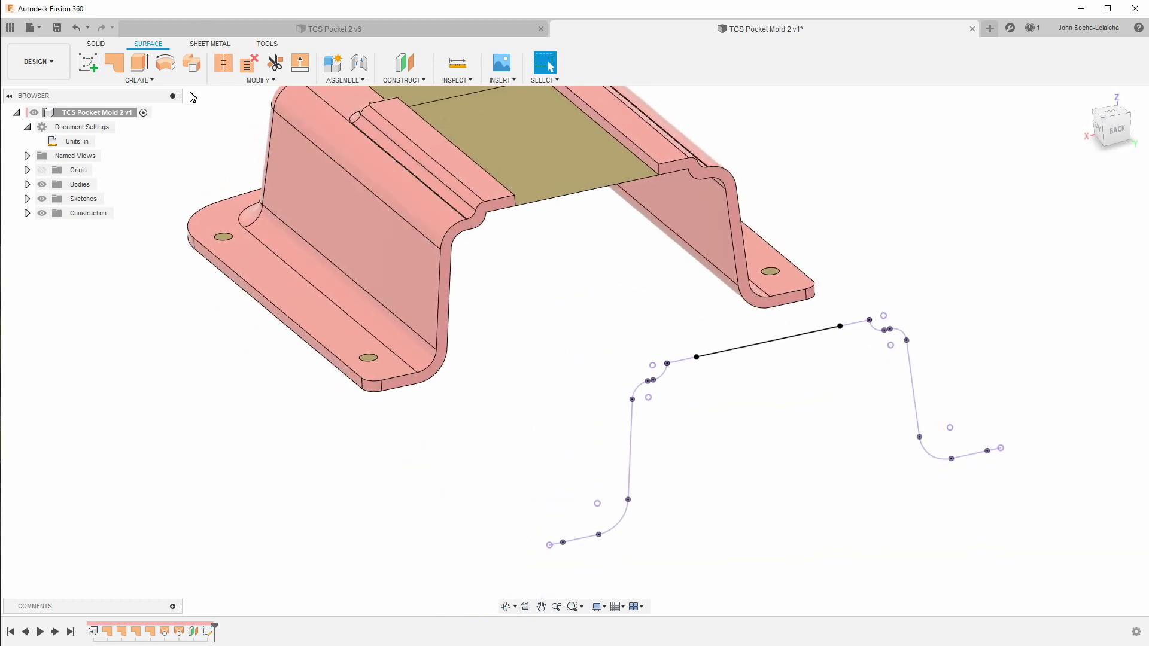
# Start a loft with the part's curved edge as first profile, trying and removing the olive face edge
pyautogui.click(142, 80)
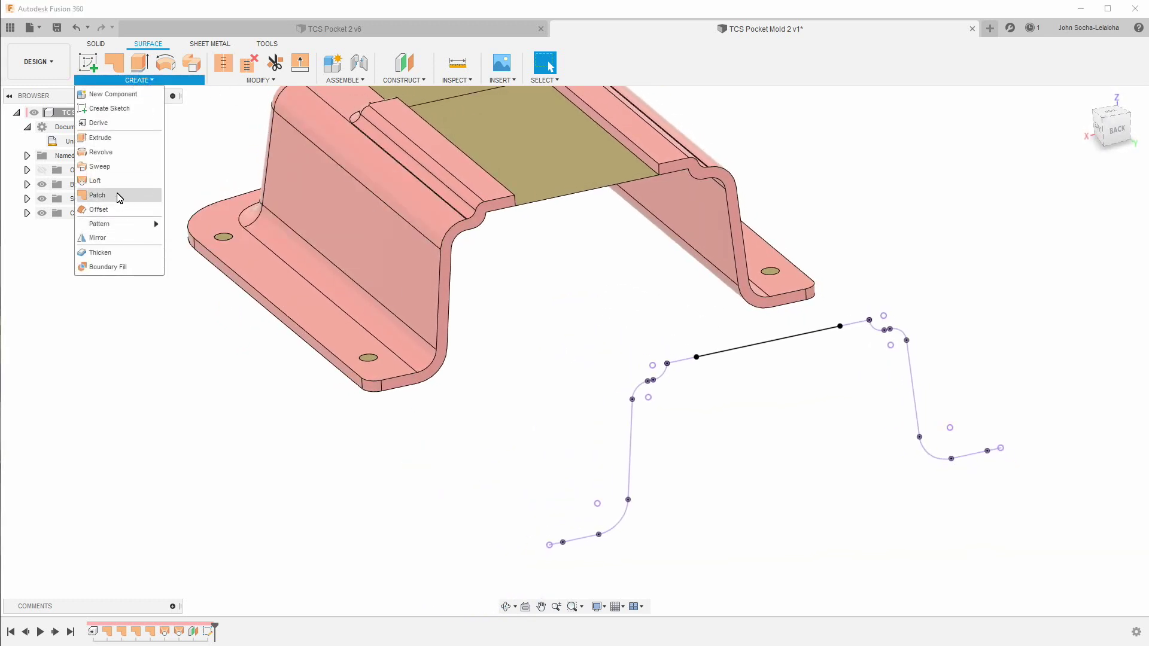
pyautogui.click(114, 181)
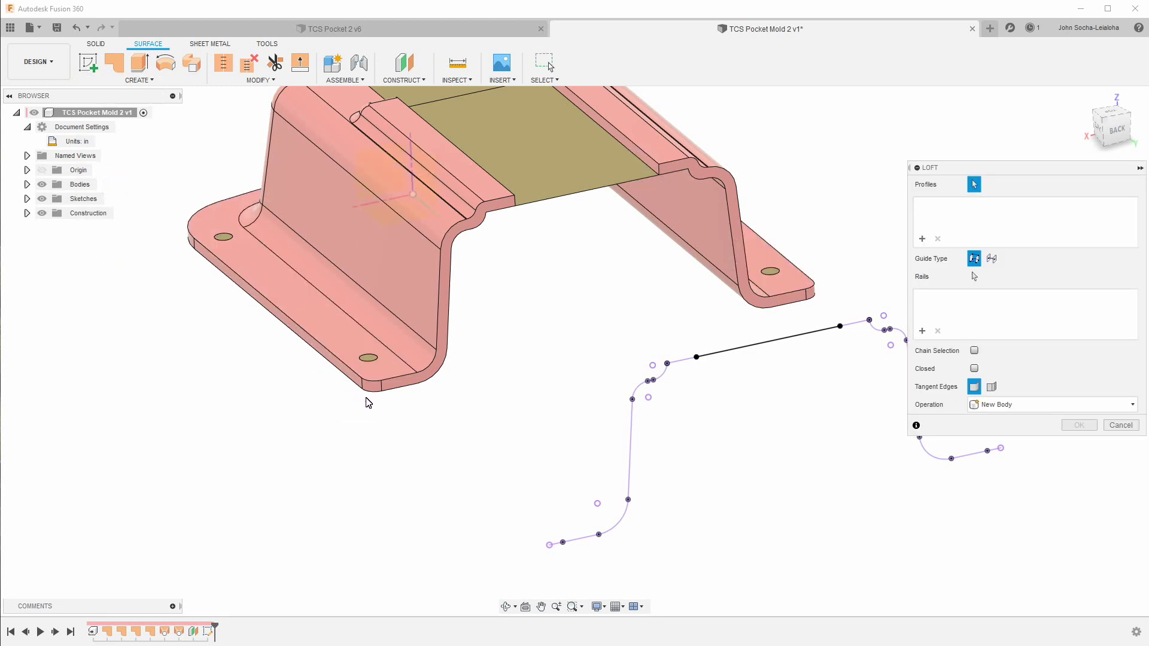
pyautogui.click(374, 394)
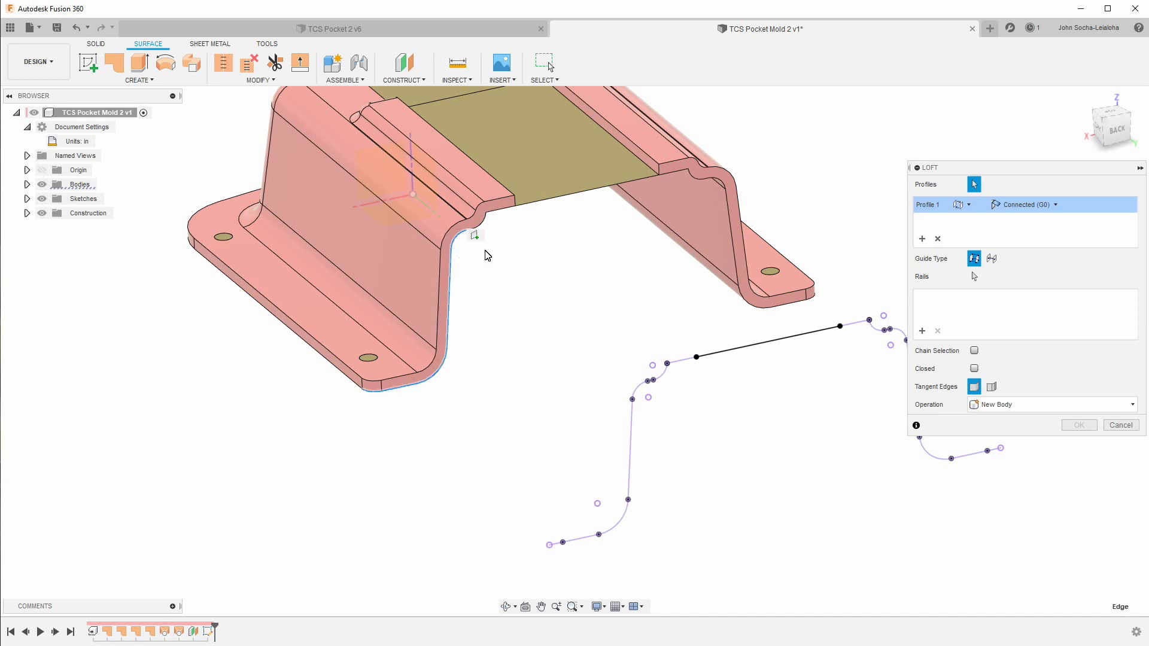
pyautogui.scroll(5, 477, 236)
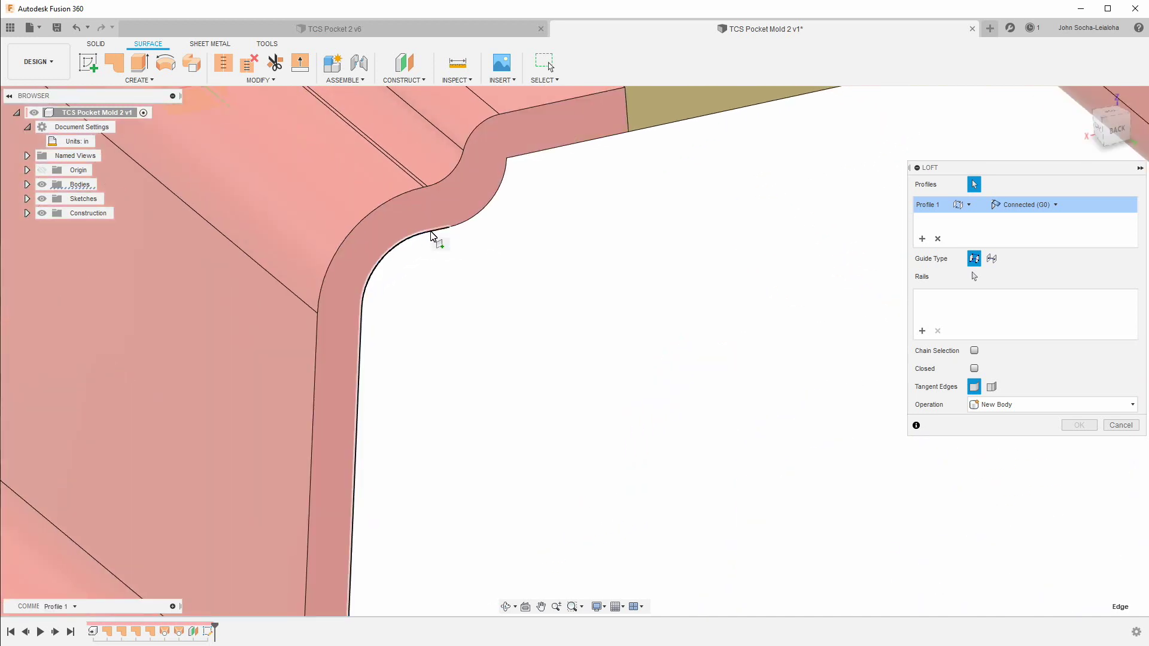
pyautogui.scroll(6, 513, 160)
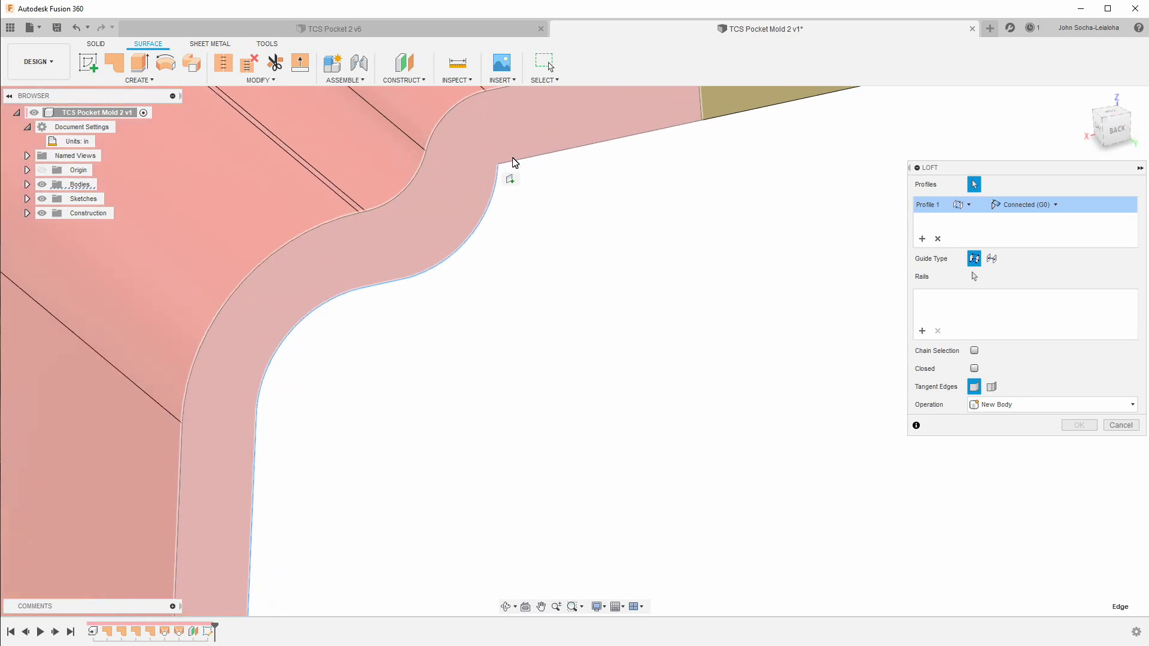
pyautogui.scroll(3, 503, 169)
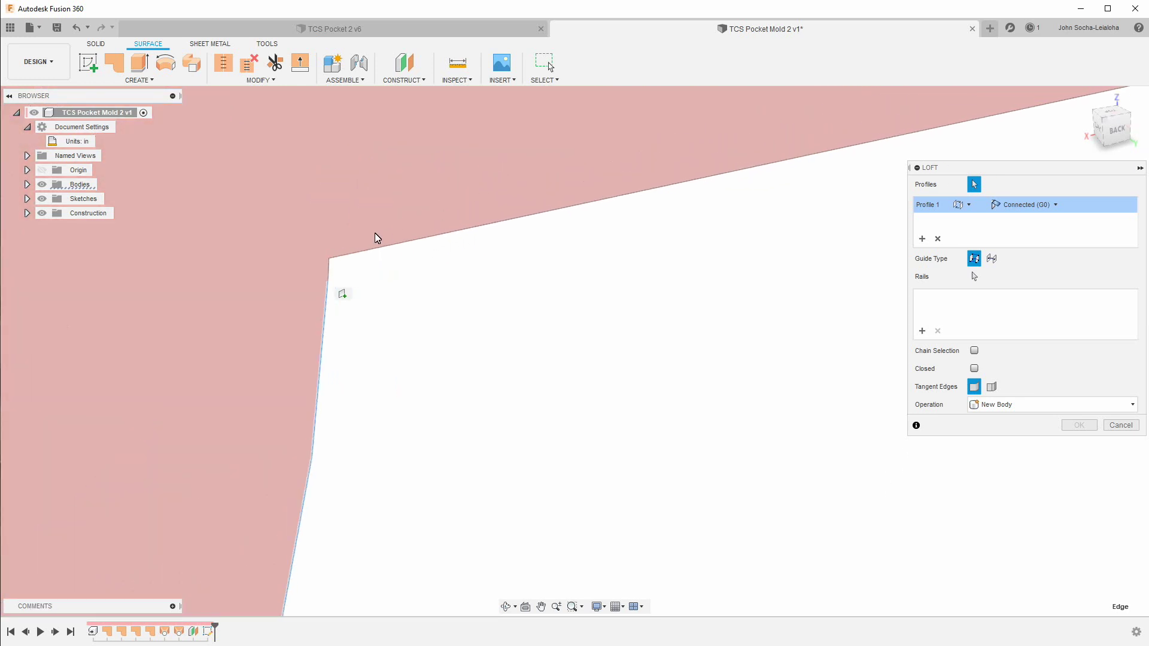
pyautogui.scroll(-5, 371, 294)
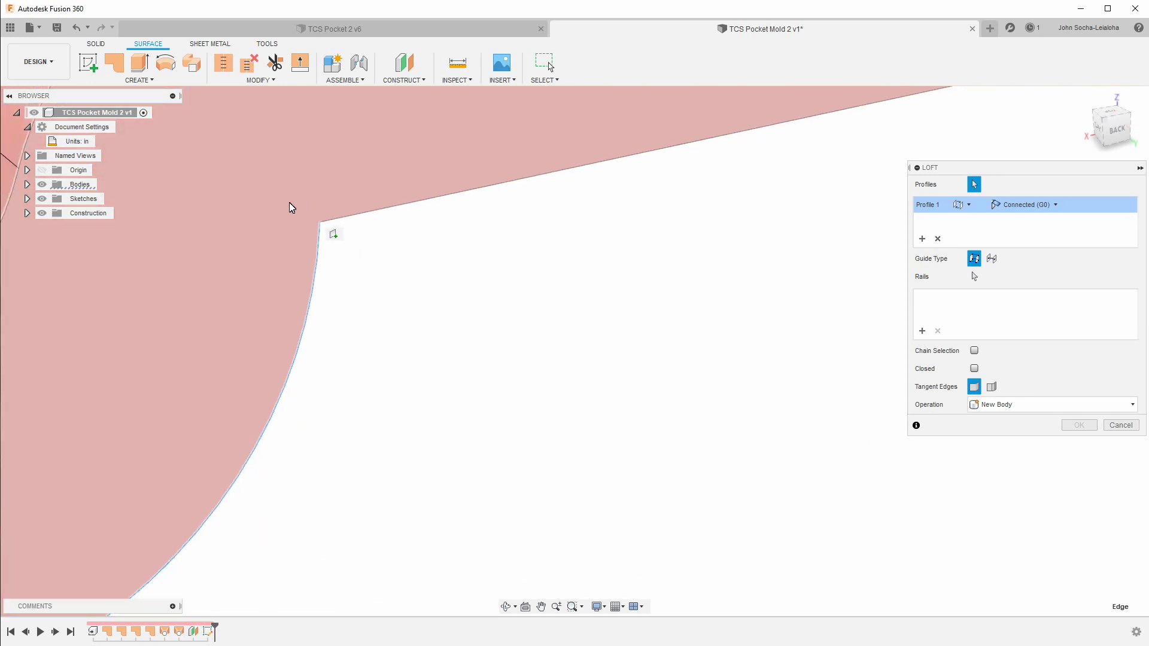
pyautogui.keyDown('shift'); pyautogui.moveTo(372, 272); pyautogui.dragTo(251, 228, button='middle'); pyautogui.keyUp('shift')
pyautogui.scroll(-3, 252, 228)
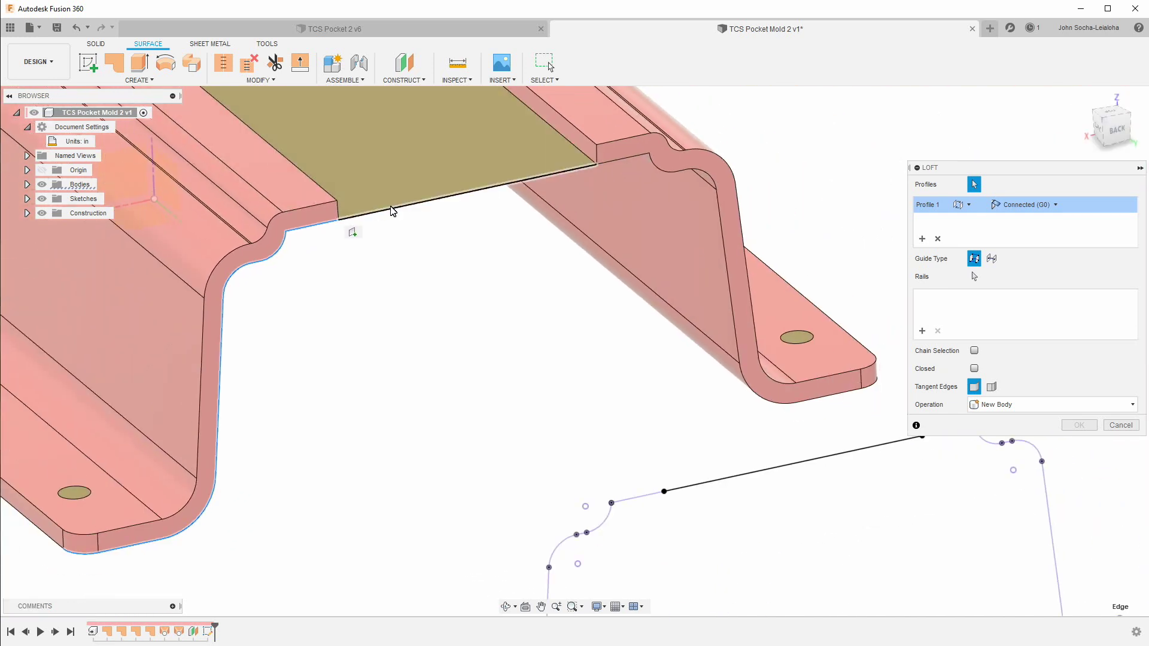
pyautogui.click(383, 214)
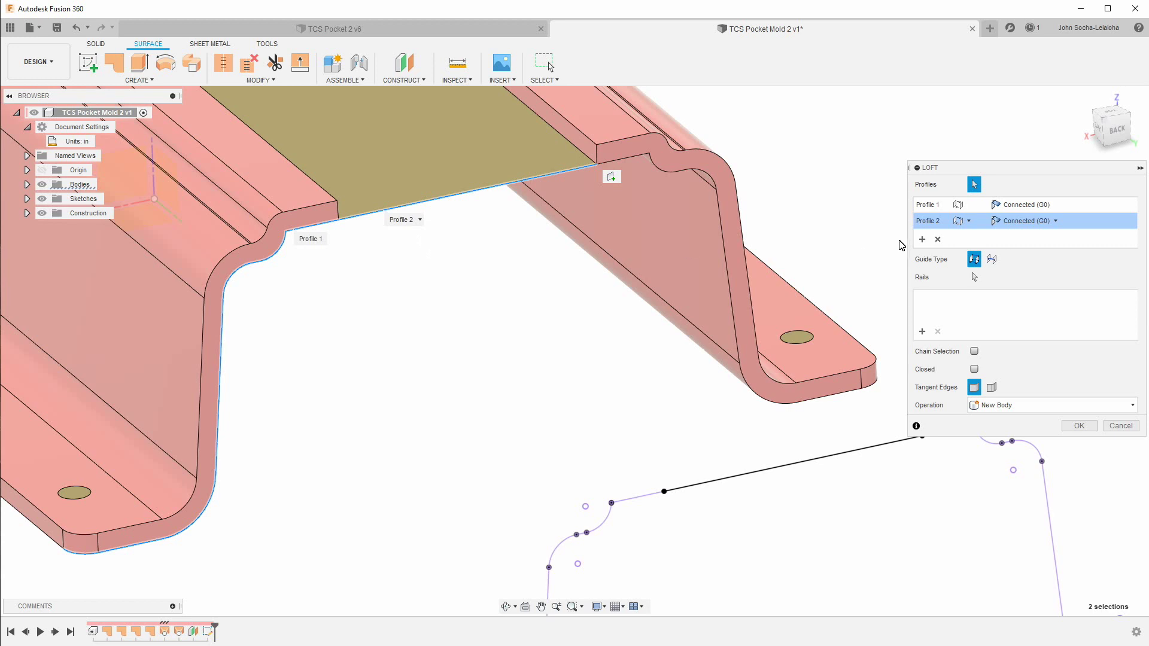
pyautogui.click(938, 240)
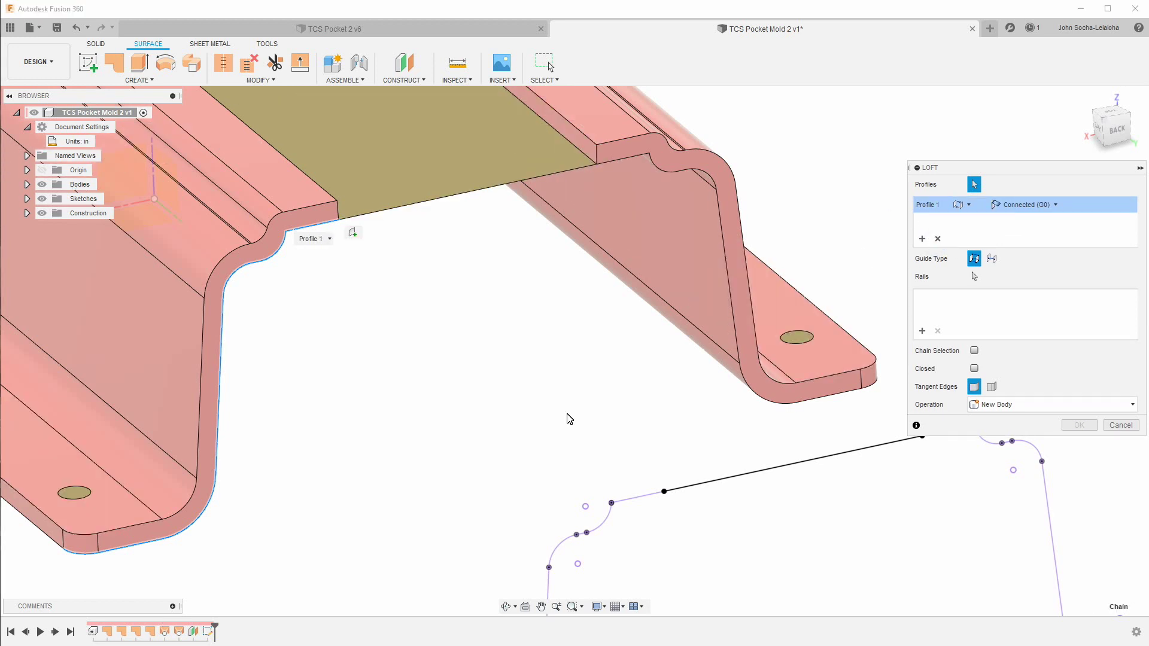
pyautogui.scroll(-3, 423, 109)
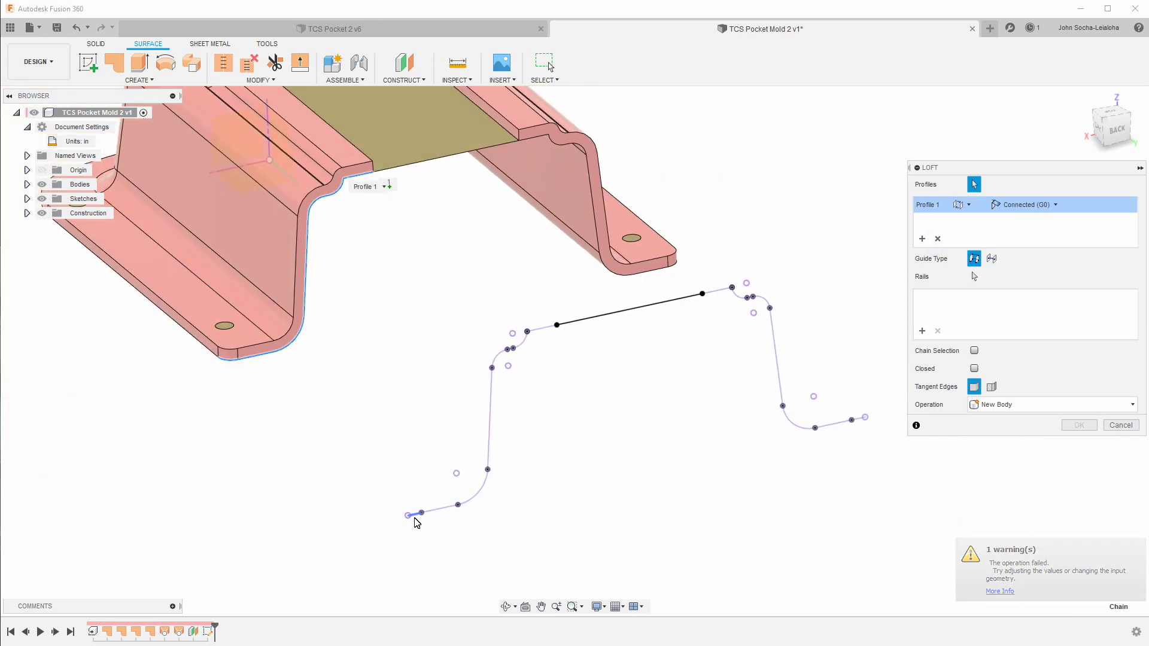
# Use the sketch curve, its arc and short end segment as the second profile and create the loft
pyautogui.click(417, 522)
pyautogui.click(475, 498)
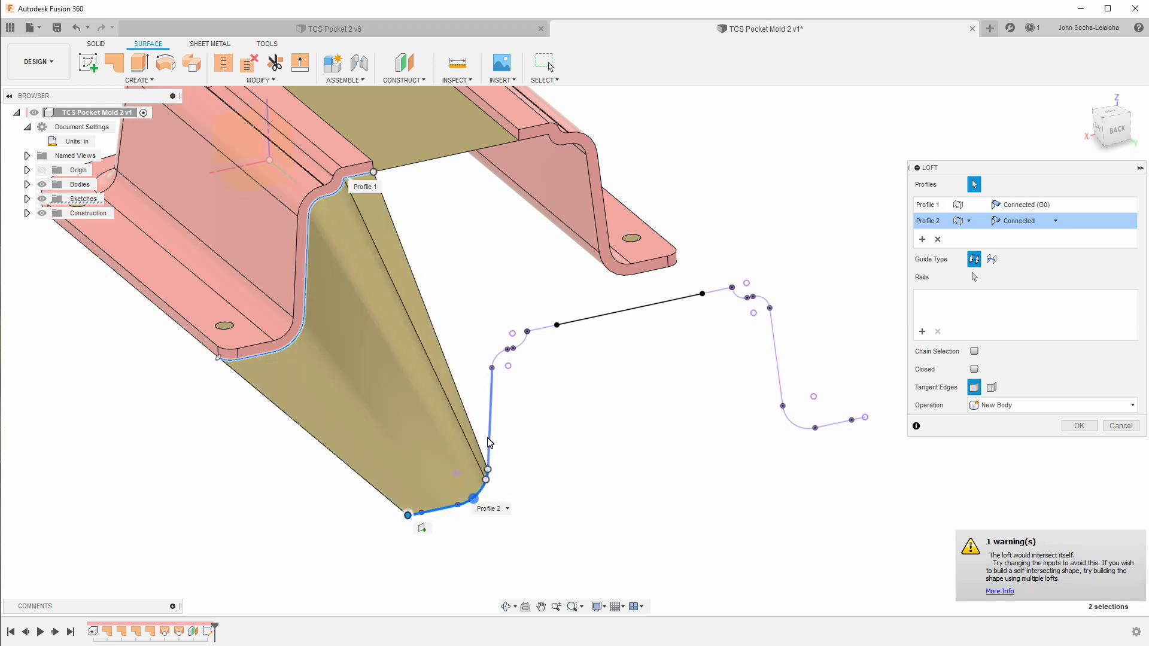
pyautogui.click(502, 366)
pyautogui.scroll(5, 502, 363)
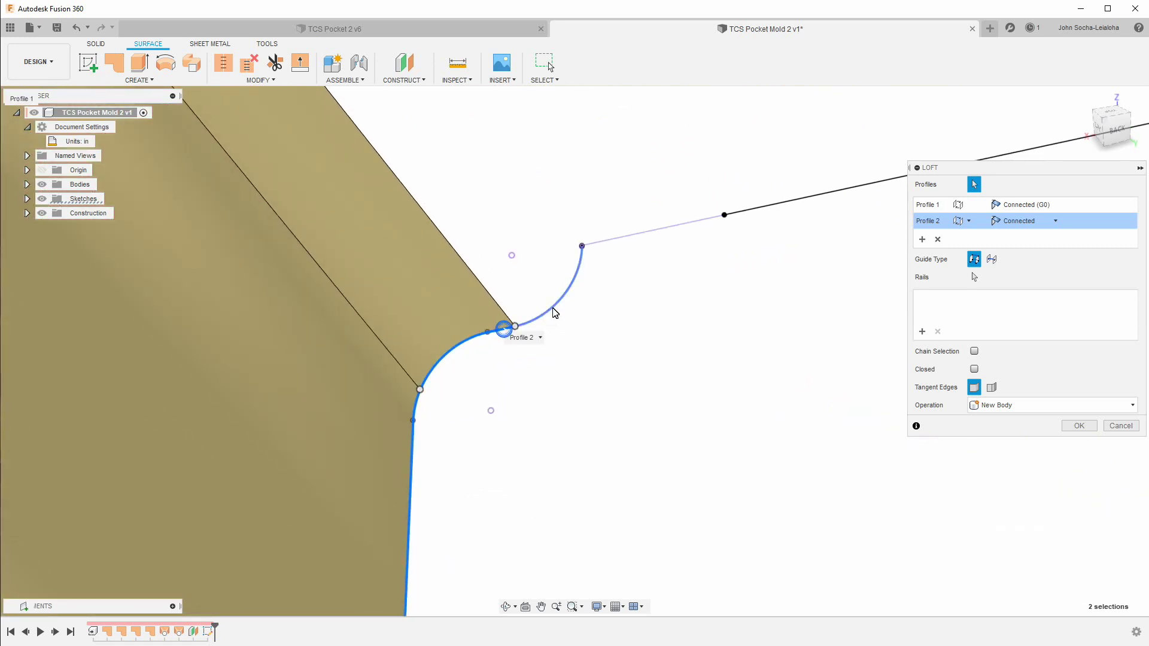
pyautogui.scroll(6, 555, 315)
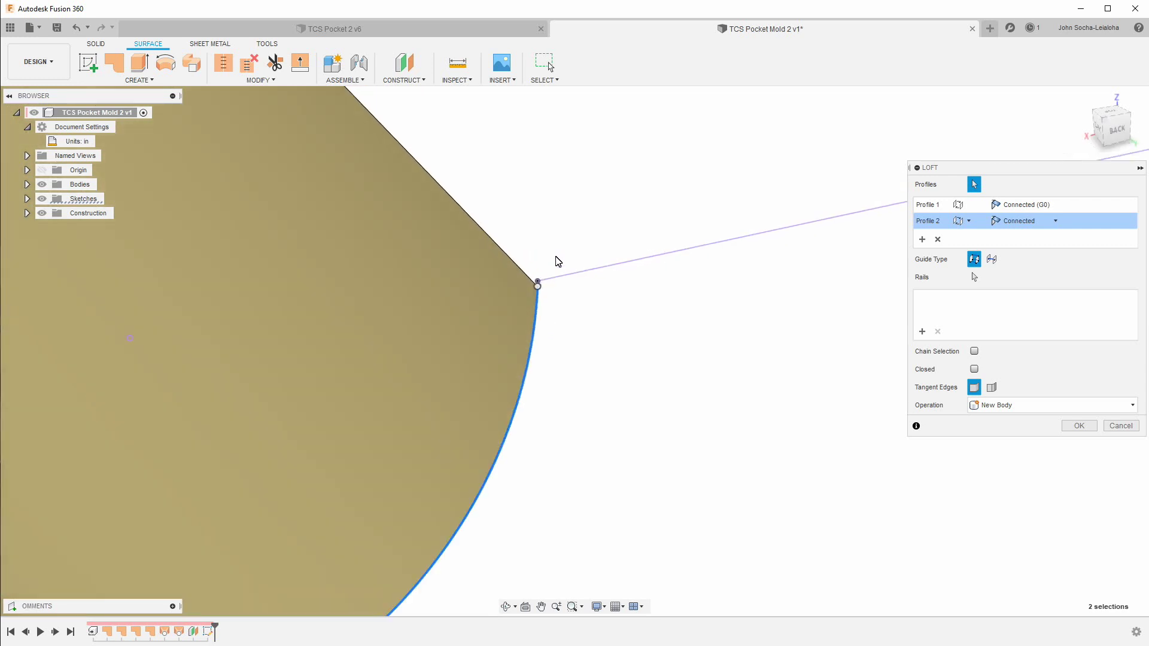
pyautogui.scroll(3, 539, 310)
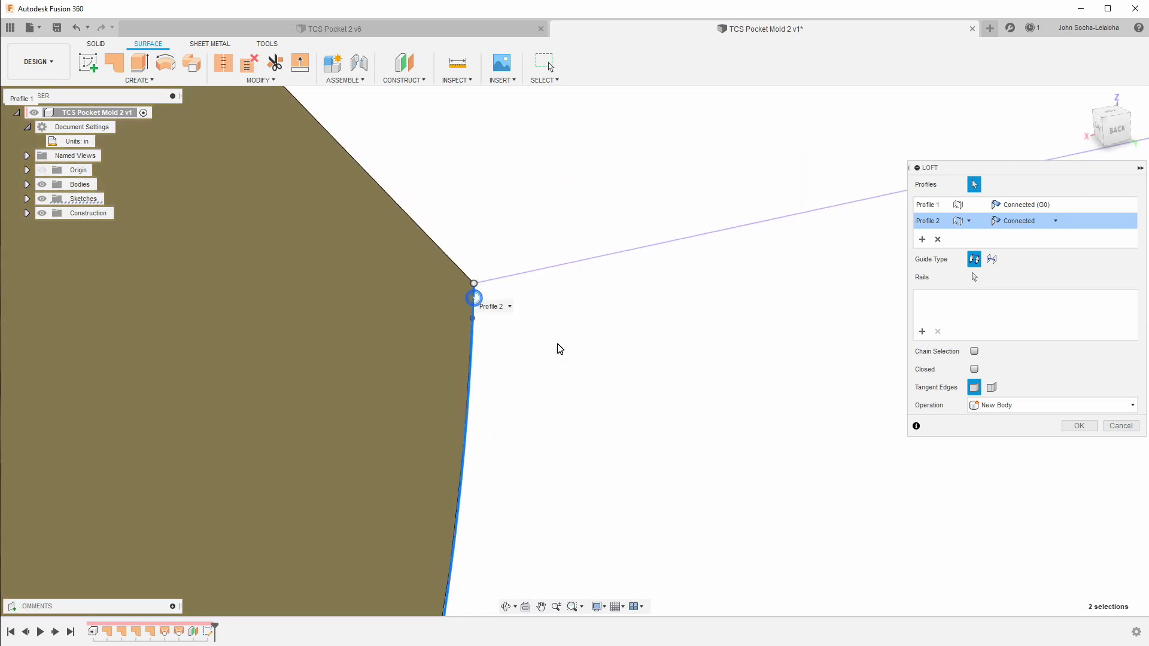
pyautogui.scroll(-8, 557, 299)
pyautogui.scroll(-10, 589, 298)
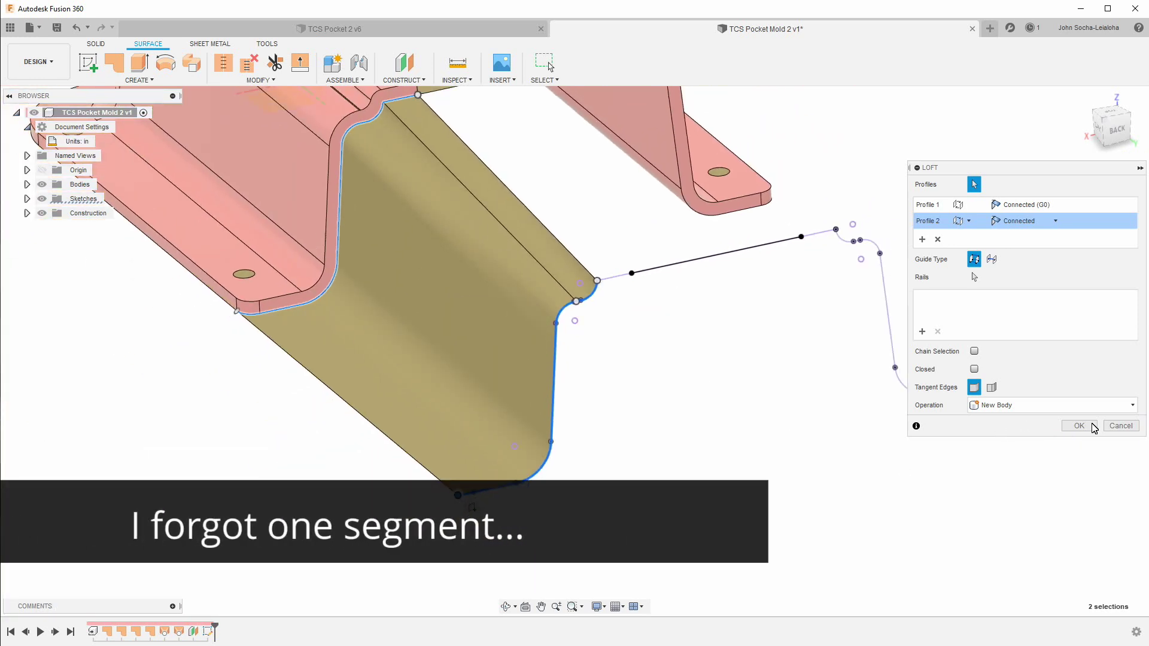
pyautogui.click(1089, 425)
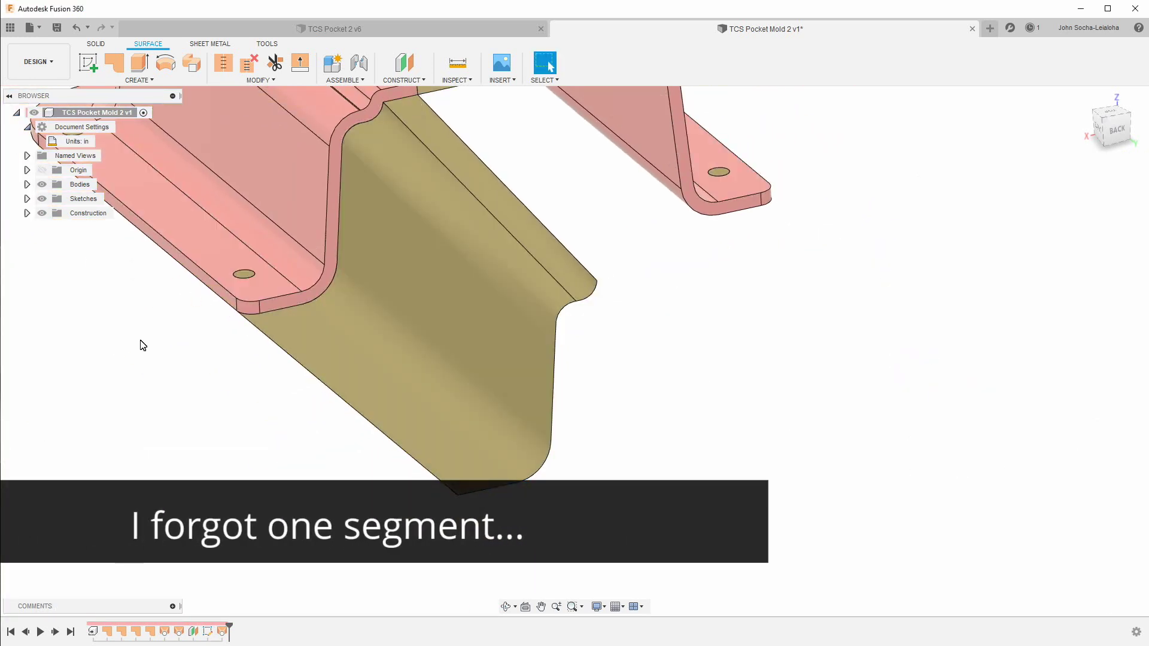
# Show Sketch1, then try extruding the bridging face and cancel the extrusion
pyautogui.click(27, 199)
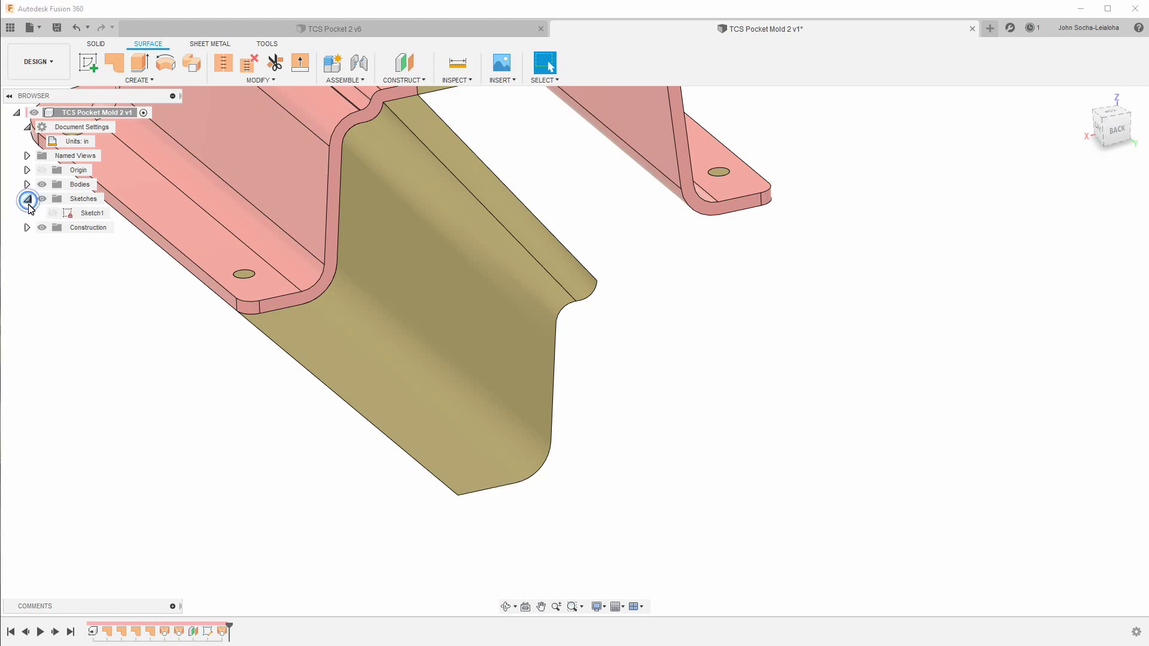
pyautogui.click(51, 215)
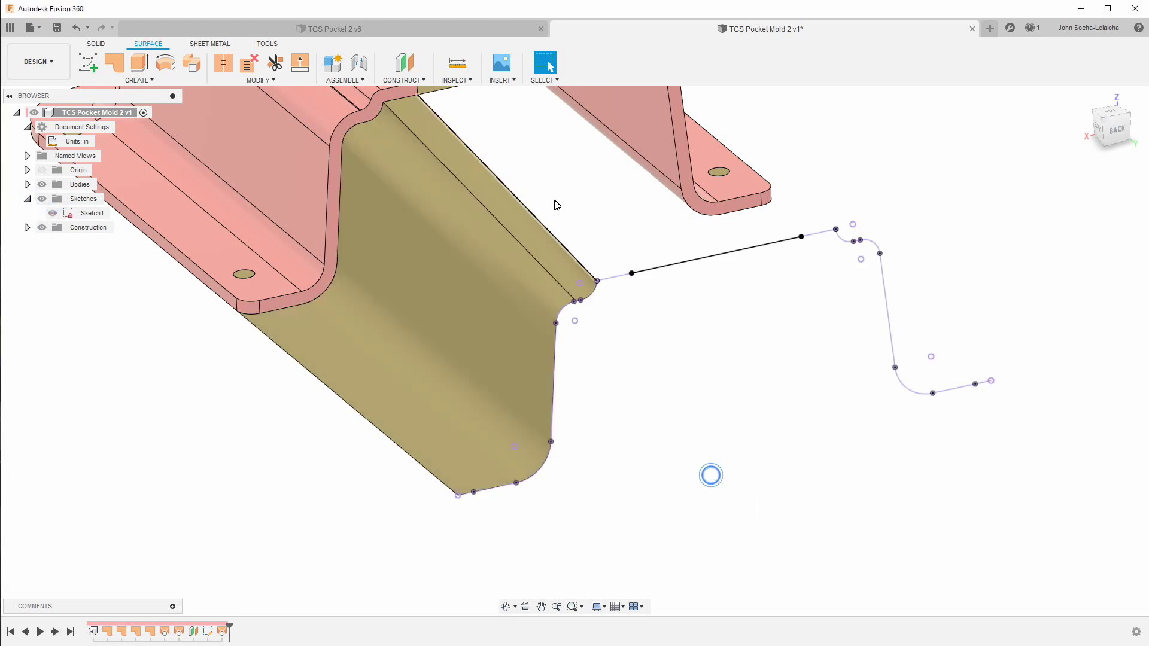
pyautogui.click(138, 81)
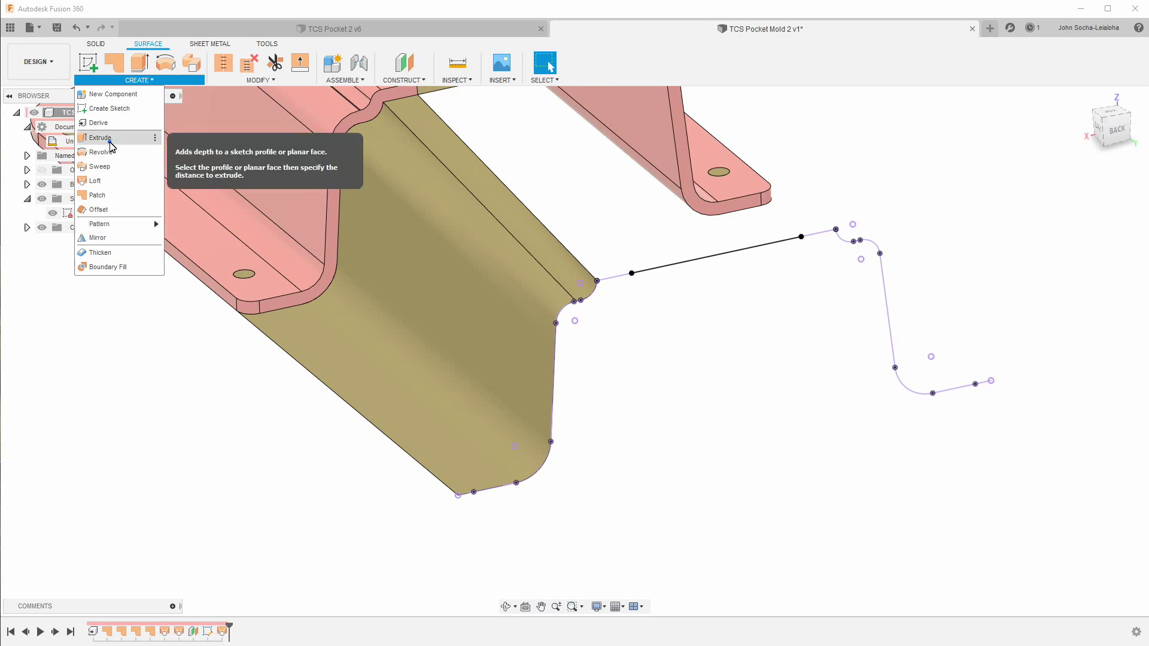
pyautogui.click(95, 138)
pyautogui.scroll(-3, 551, 437)
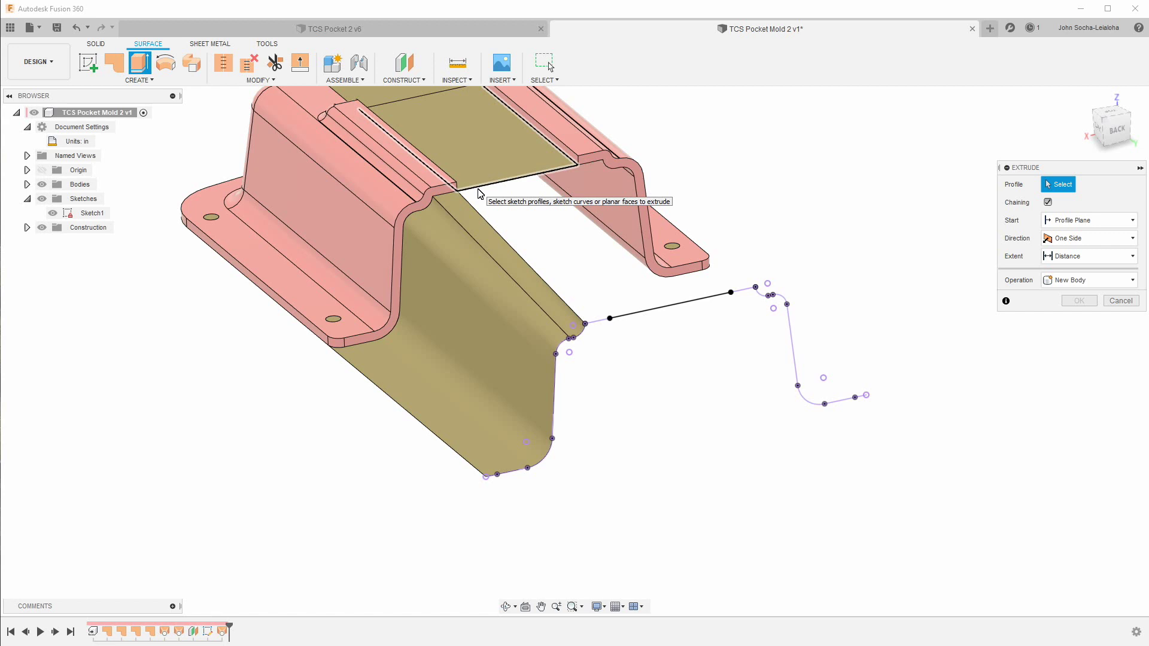
pyautogui.click(478, 192)
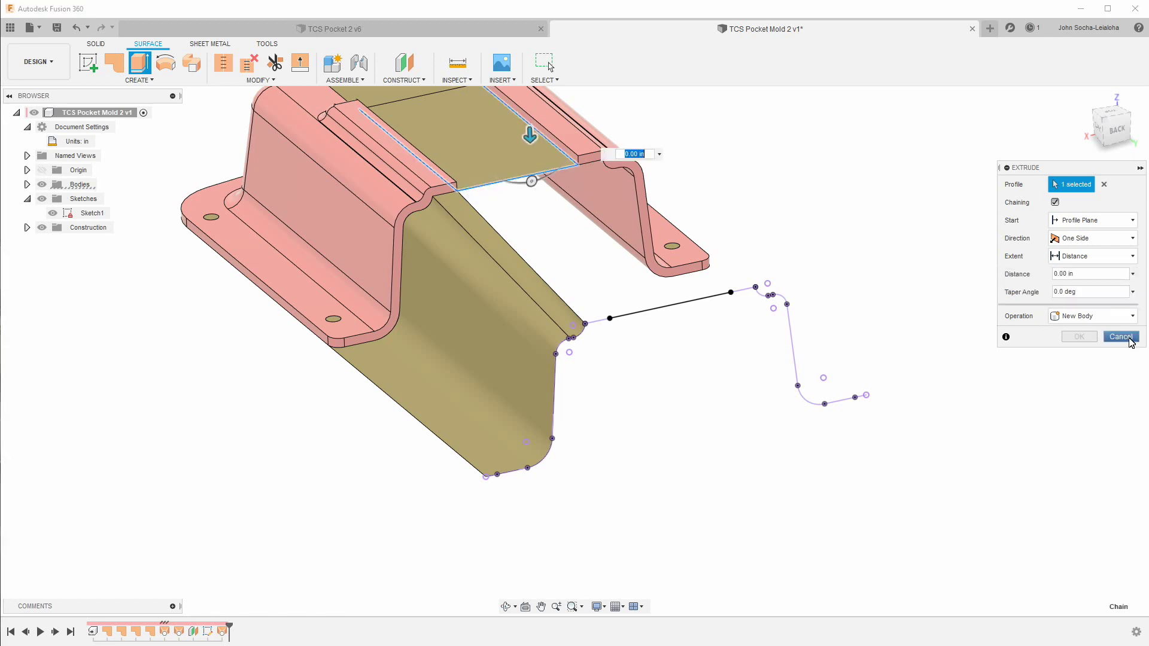
pyautogui.click(1122, 337)
# Start a loft from the part's top edge to the short sketch line and its next segment
pyautogui.click(99, 81)
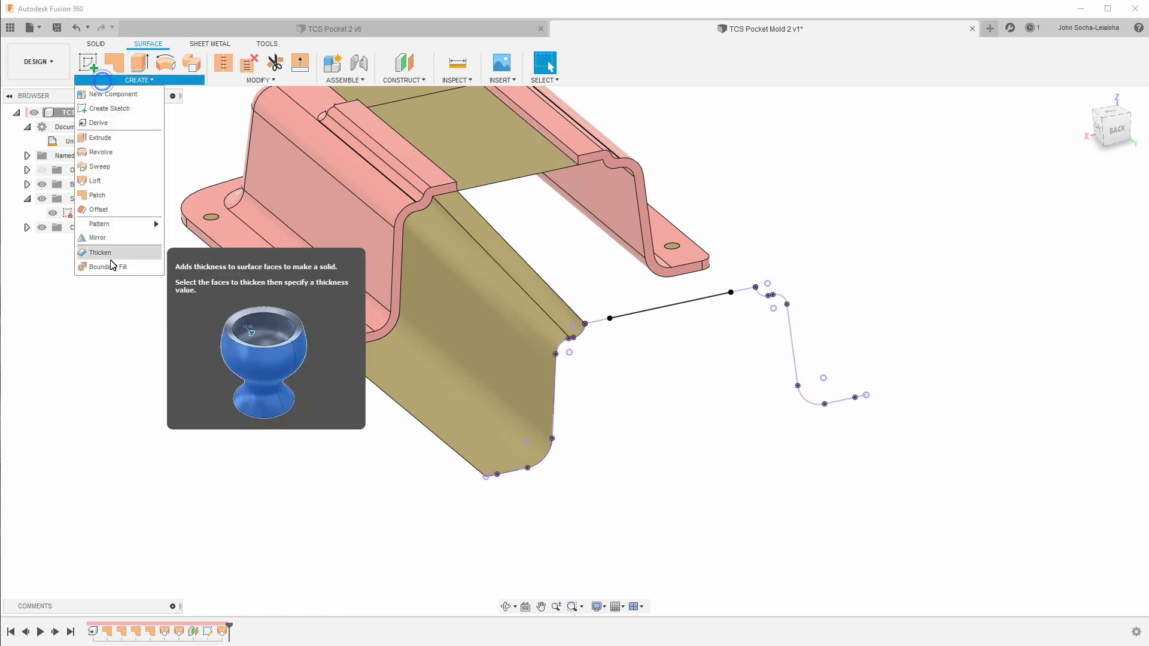
pyautogui.click(103, 181)
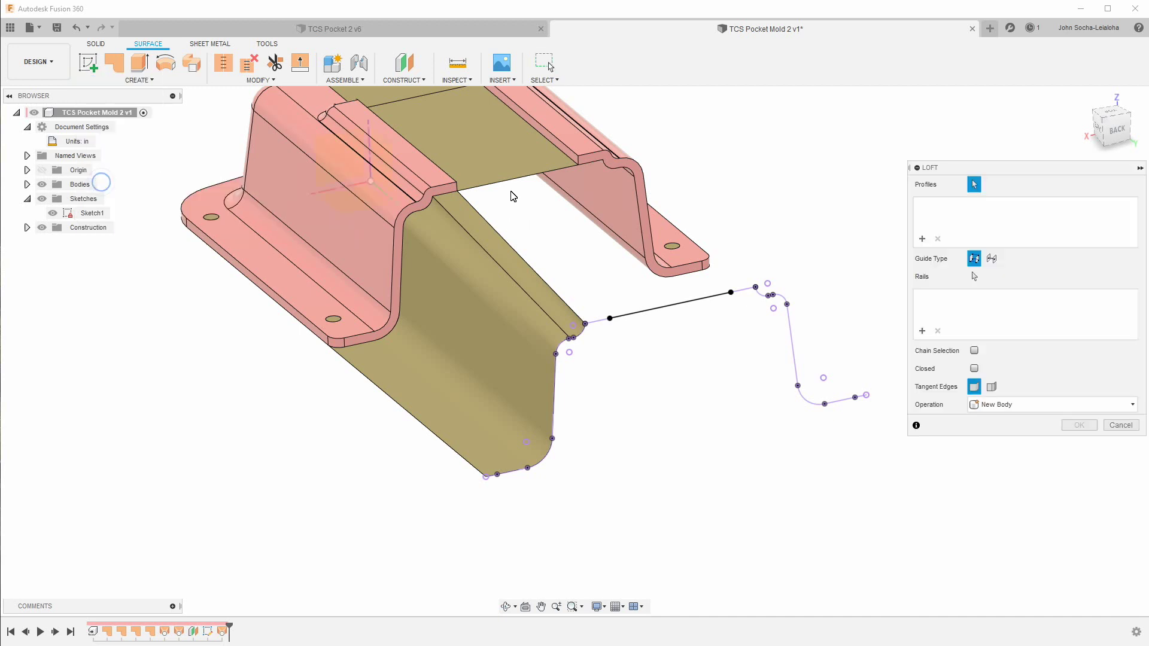
pyautogui.click(512, 184)
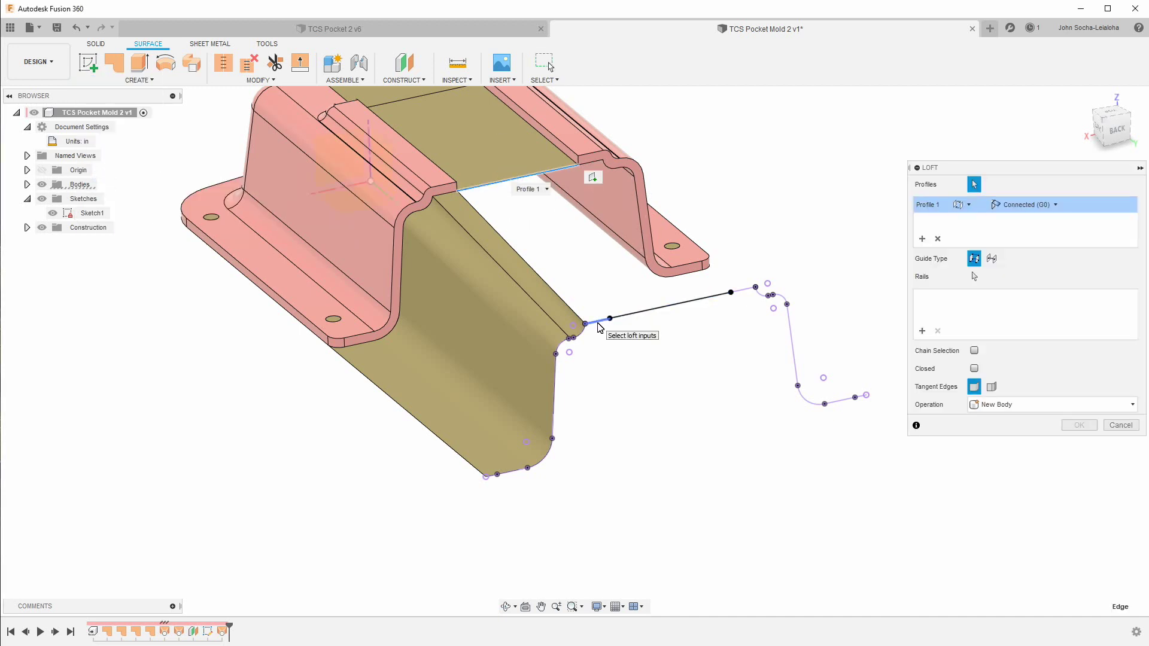
pyautogui.click(599, 323)
pyautogui.click(662, 312)
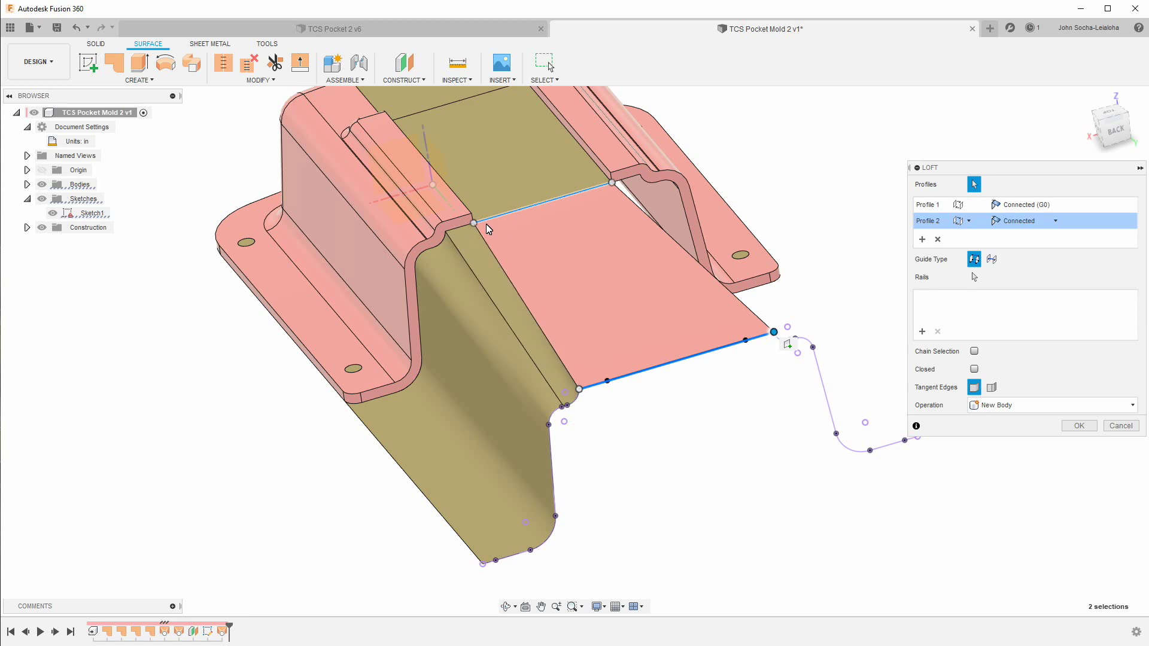
# Cancel the new loft and edit the previous loft to add the missed short segment to Profile 2
pyautogui.click(1121, 425)
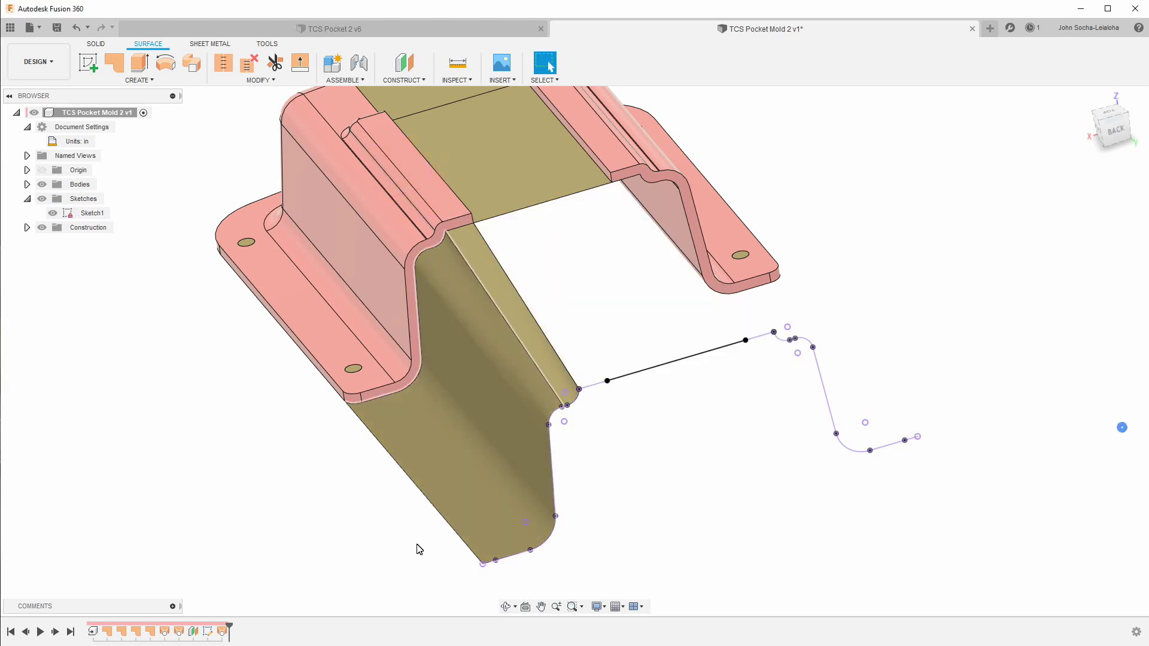
pyautogui.rightClick(222, 632)
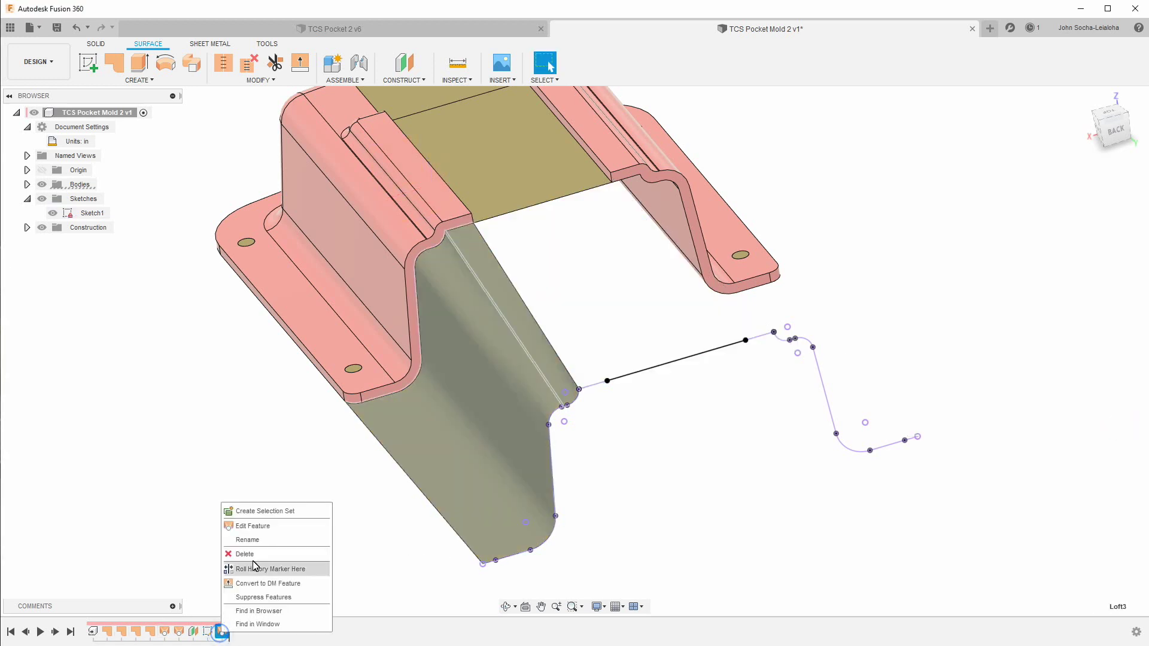
pyautogui.click(253, 525)
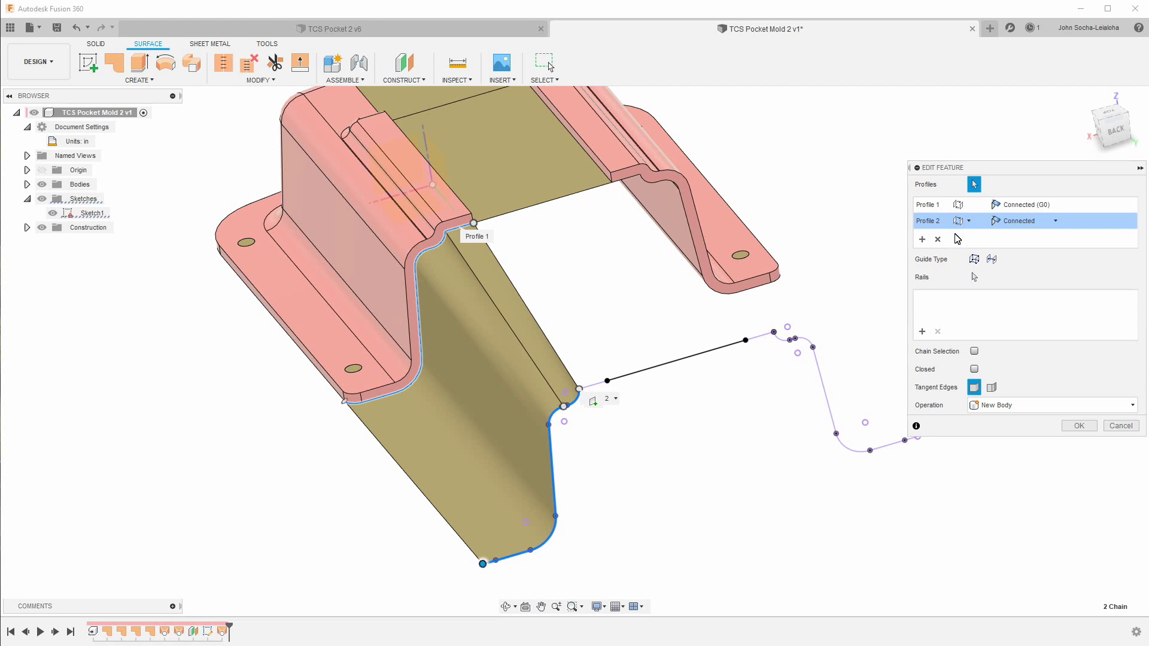
pyautogui.click(593, 389)
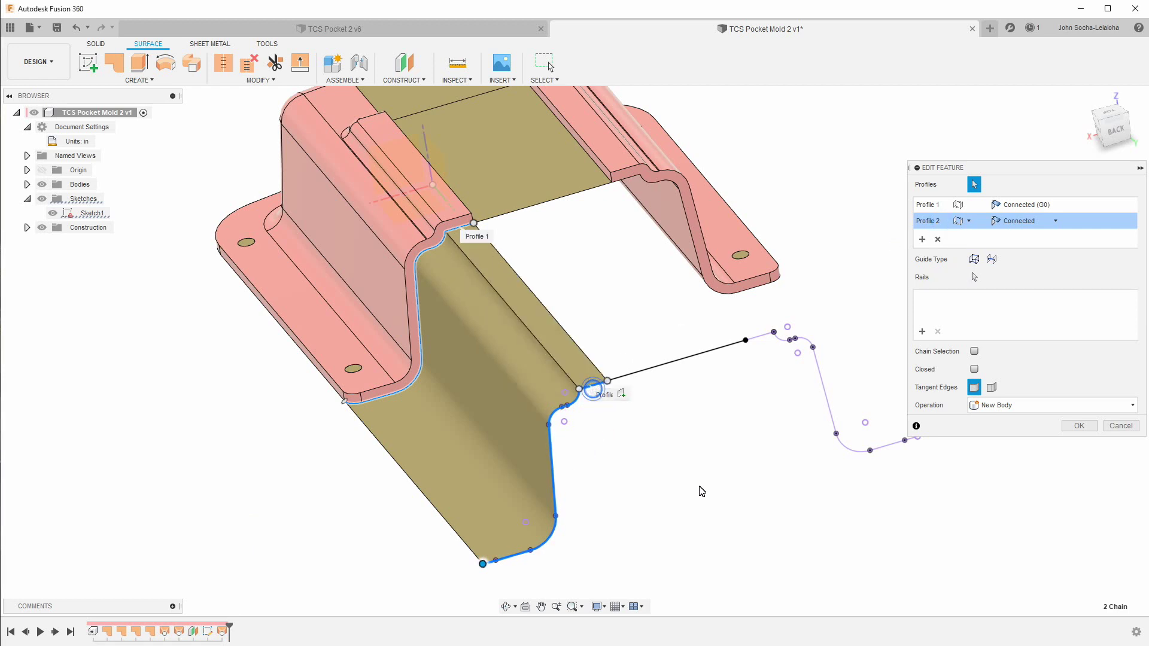
pyautogui.click(1079, 427)
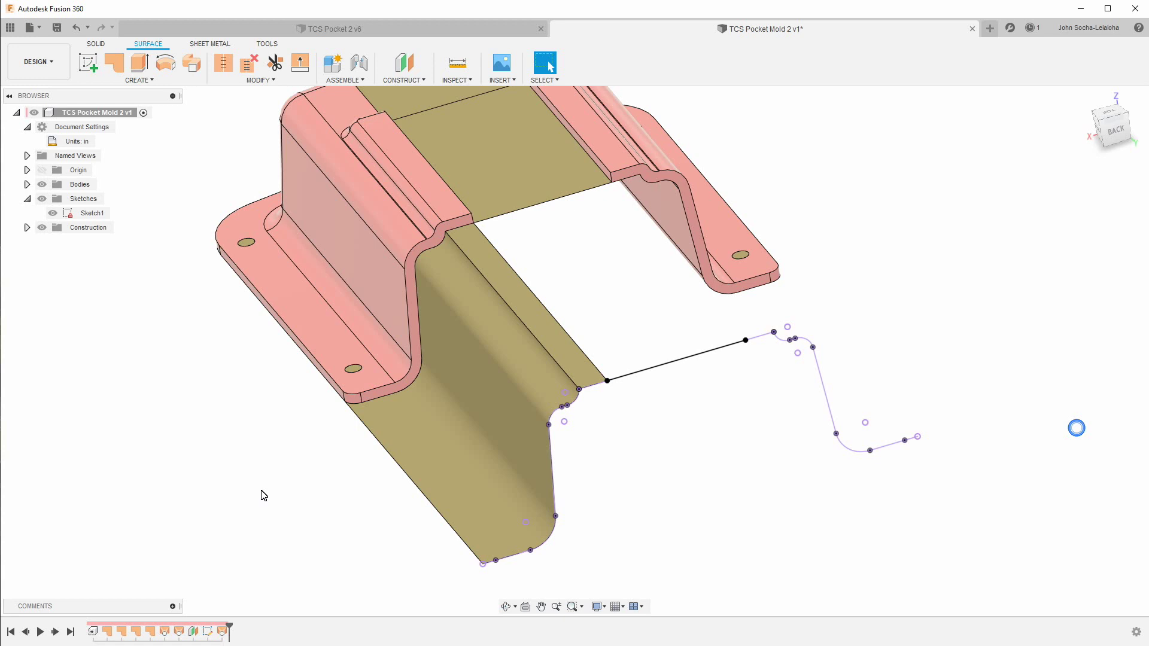
pyautogui.click(139, 81)
# Loft a flat surface from the top edge to the straight sketch line
pyautogui.click(115, 183)
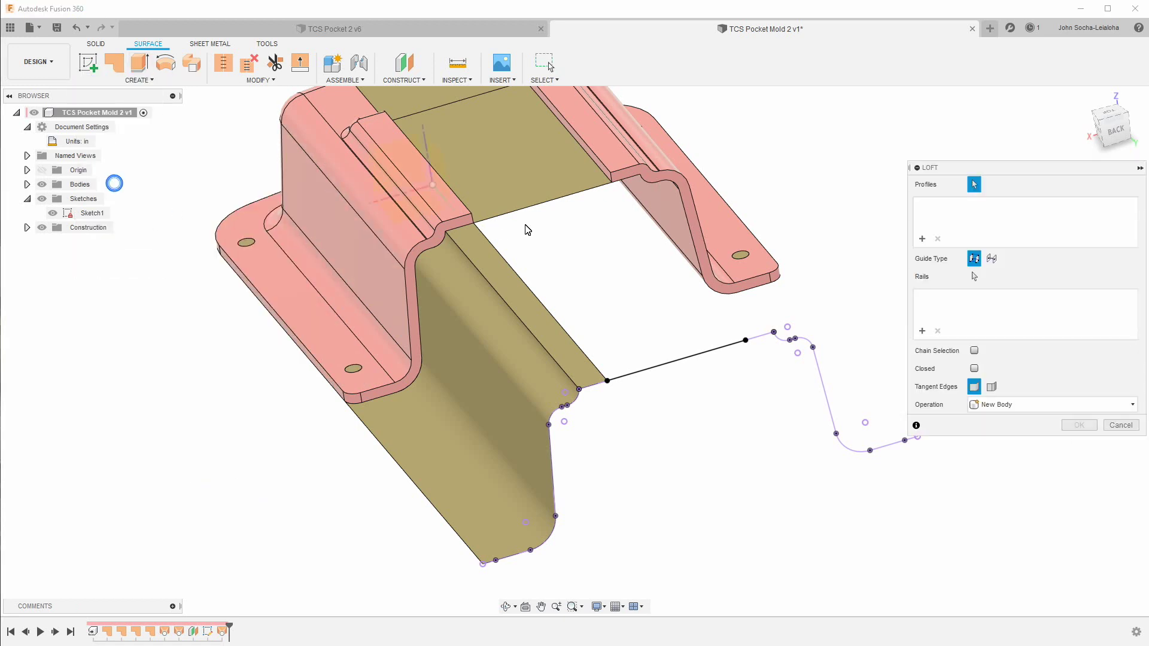
pyautogui.click(529, 215)
pyautogui.click(673, 365)
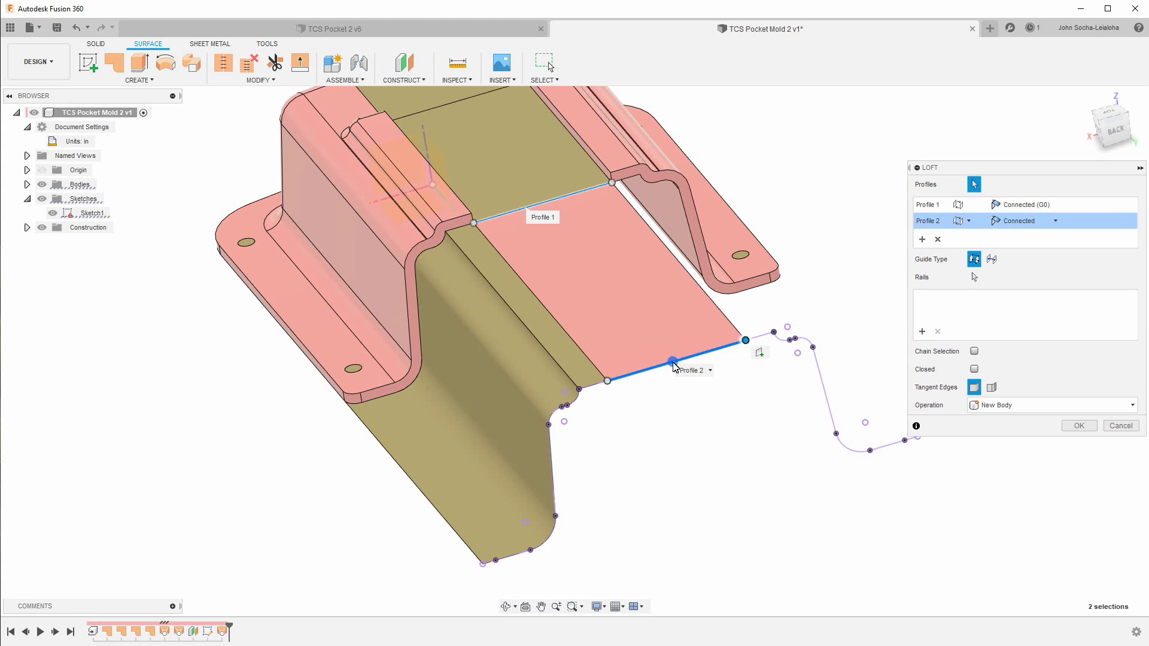
pyautogui.click(1078, 426)
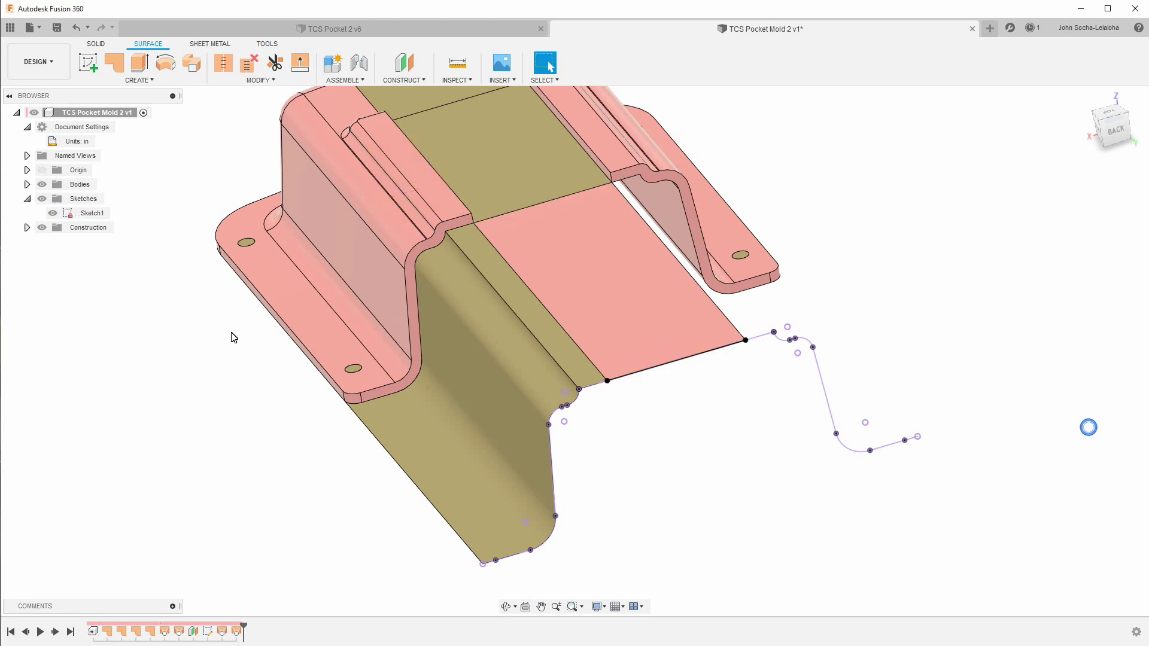
# Loft another surface from the part's end outline to the far sketch curve
pyautogui.click(134, 80)
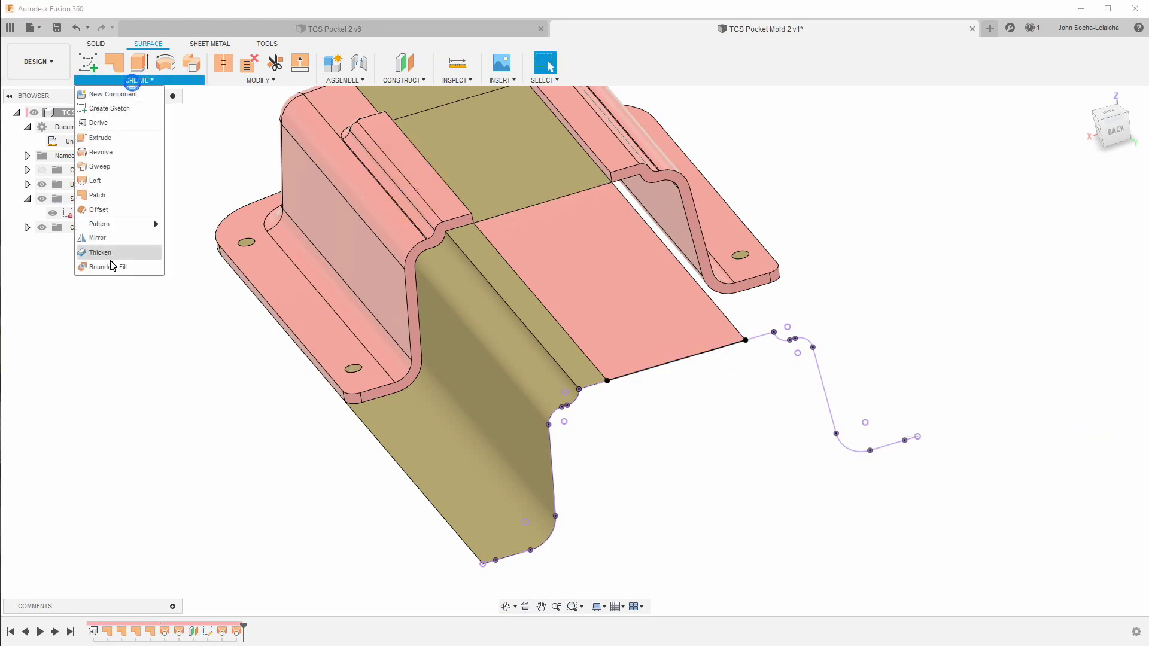
pyautogui.click(99, 185)
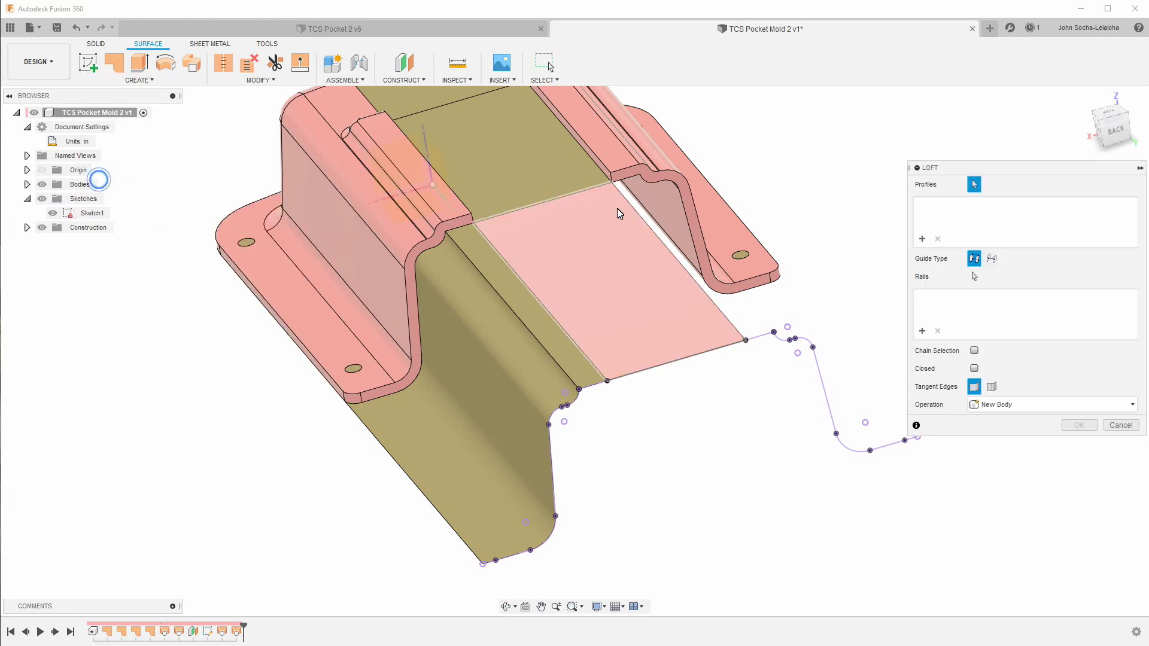
pyautogui.click(626, 179)
pyautogui.scroll(10, 666, 167)
pyautogui.scroll(-4, 640, 206)
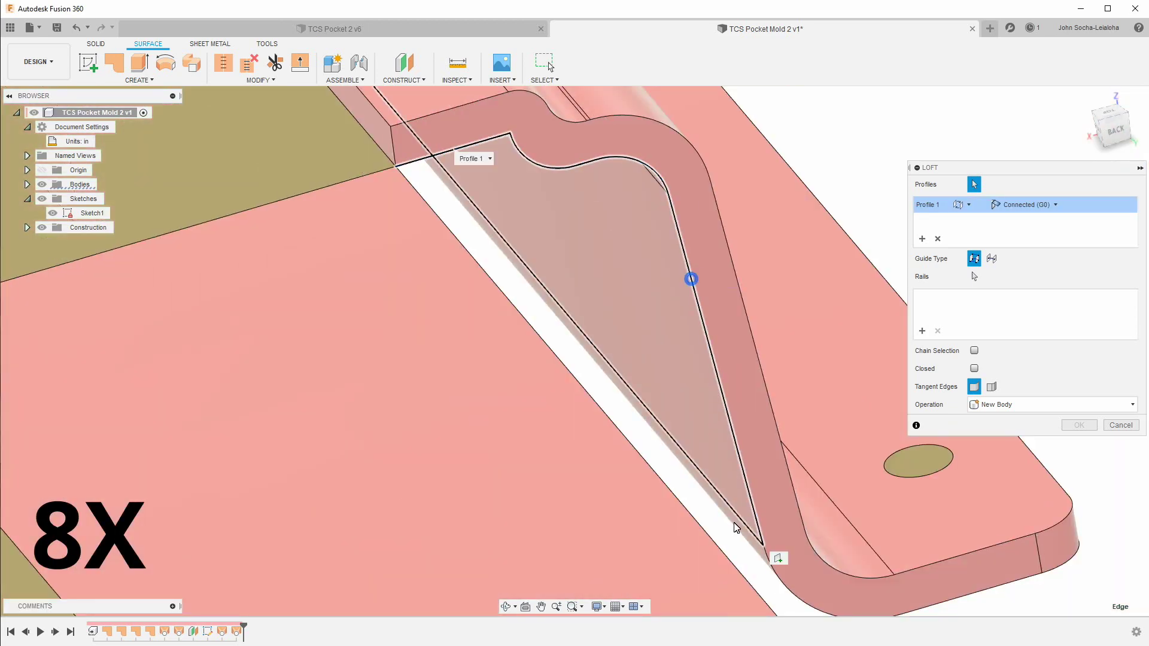
pyautogui.scroll(-8, 736, 528)
pyautogui.keyDown('shift'); pyautogui.moveTo(737, 528); pyautogui.dragTo(778, 419, button='middle'); pyautogui.keyUp('shift')
pyautogui.scroll(5, 726, 359)
pyautogui.click(725, 359)
pyautogui.scroll(5, 639, 332)
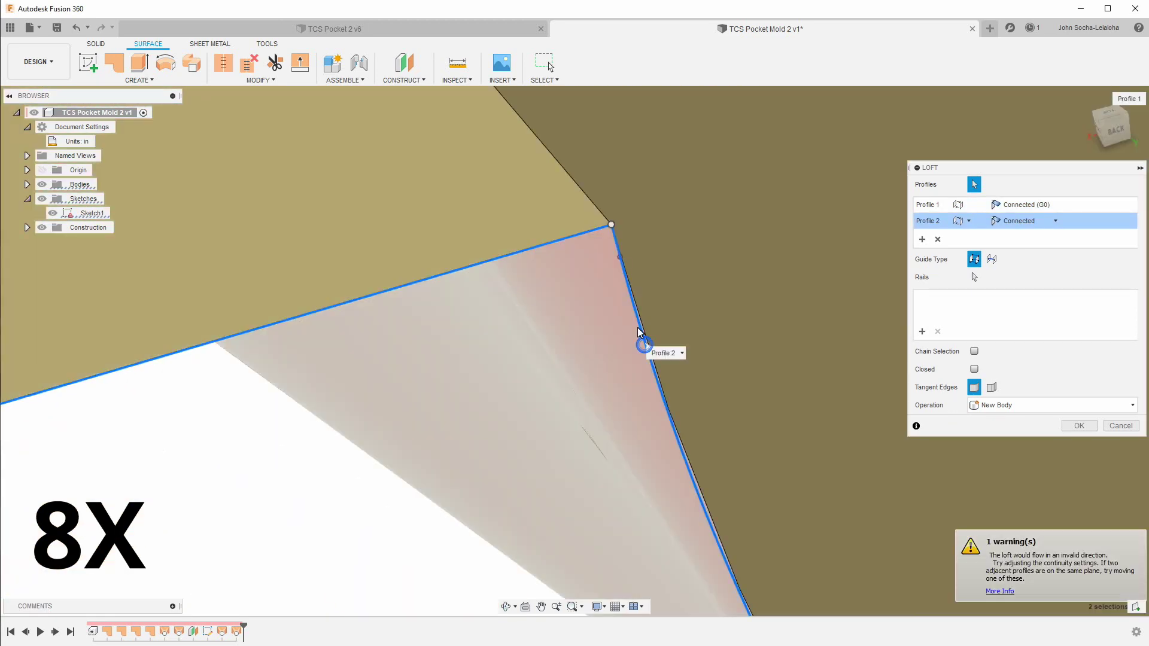
pyautogui.scroll(-5, 639, 333)
pyautogui.keyDown('shift'); pyautogui.moveTo(693, 390); pyautogui.dragTo(636, 503, button='middle'); pyautogui.keyUp('shift')
pyautogui.scroll(4, 752, 474)
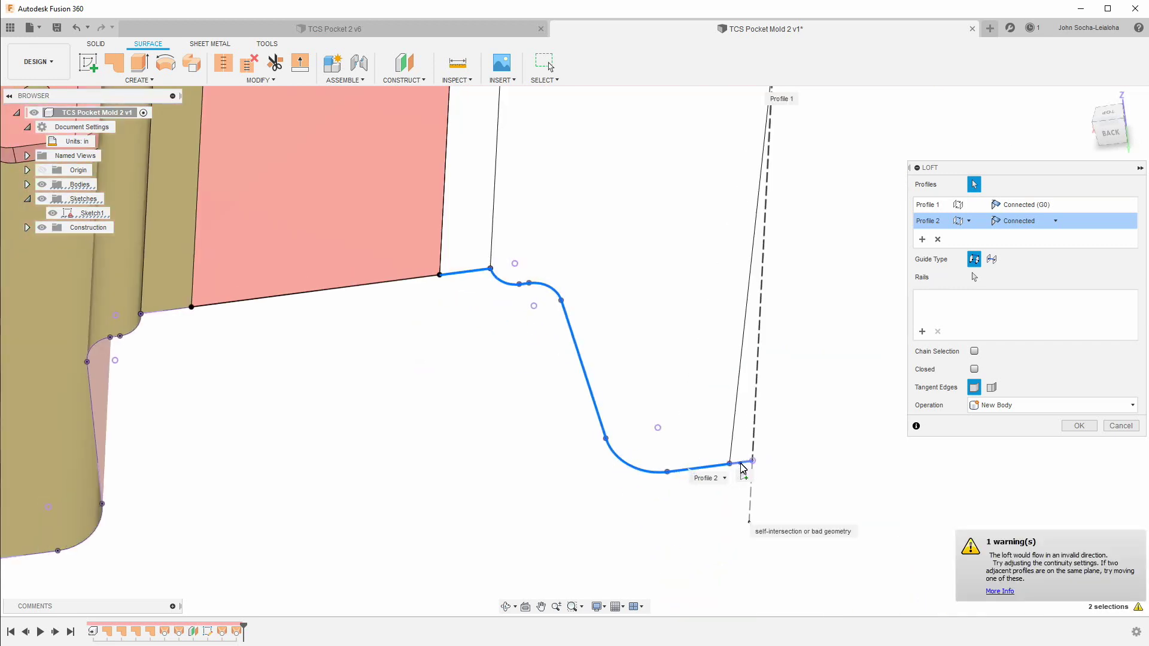
pyautogui.scroll(-10, 742, 469)
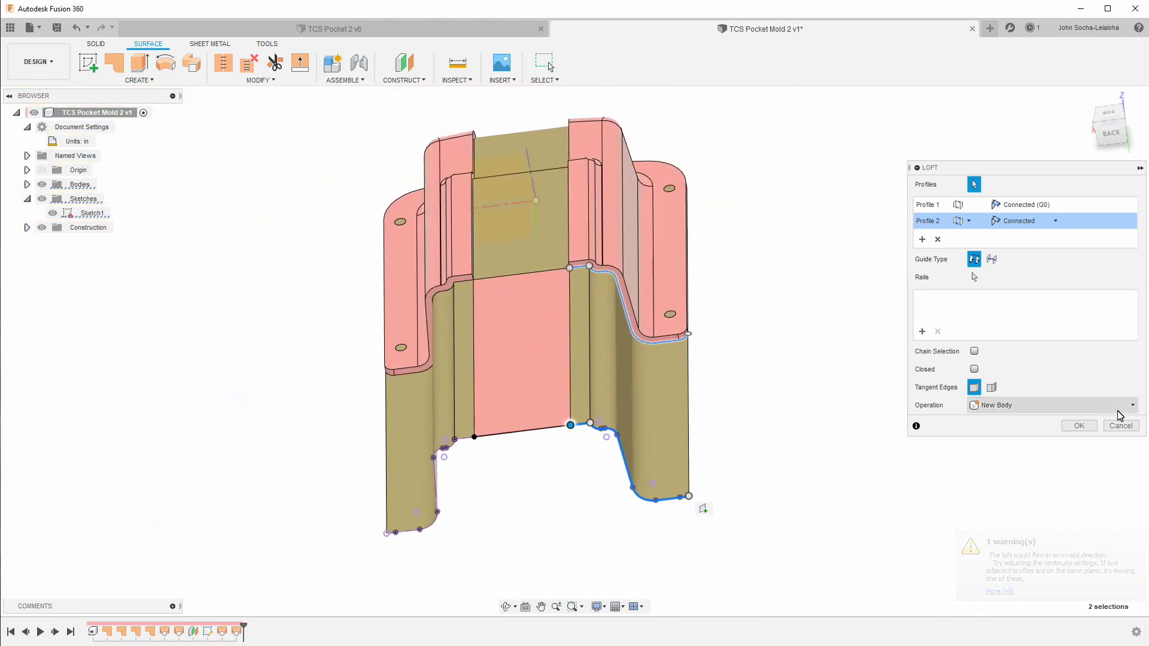
pyautogui.click(1079, 426)
pyautogui.keyDown('shift'); pyautogui.moveTo(1089, 430); pyautogui.dragTo(910, 457, button='middle'); pyautogui.keyUp('shift')
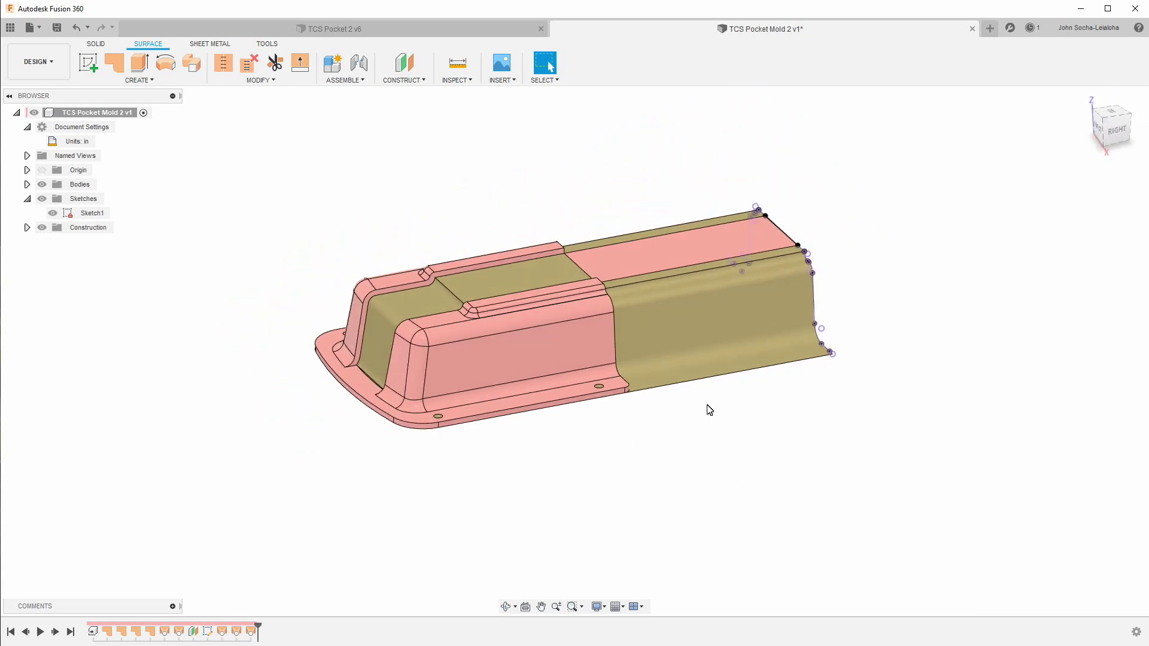
# Create a new sketch on the part's underside face and hide Sketch1
pyautogui.keyDown('shift'); pyautogui.moveTo(709, 410); pyautogui.dragTo(741, 429, button='middle'); pyautogui.keyUp('shift')
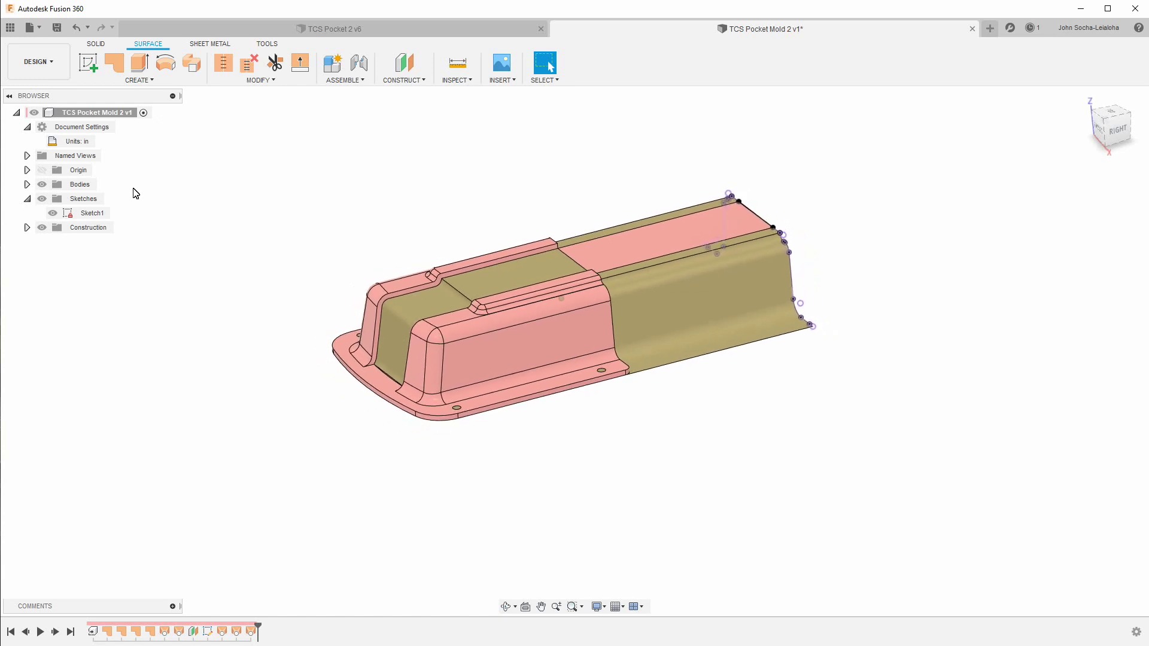
pyautogui.click(88, 62)
pyautogui.moveTo(233, 289)
pyautogui.keyDown('shift'); pyautogui.mouseDown(button='middle')
pyautogui.moveTo(399, 433)
pyautogui.moveTo(449, 359)
pyautogui.mouseUp(button='middle'); pyautogui.keyUp('shift')
pyautogui.click(438, 341)
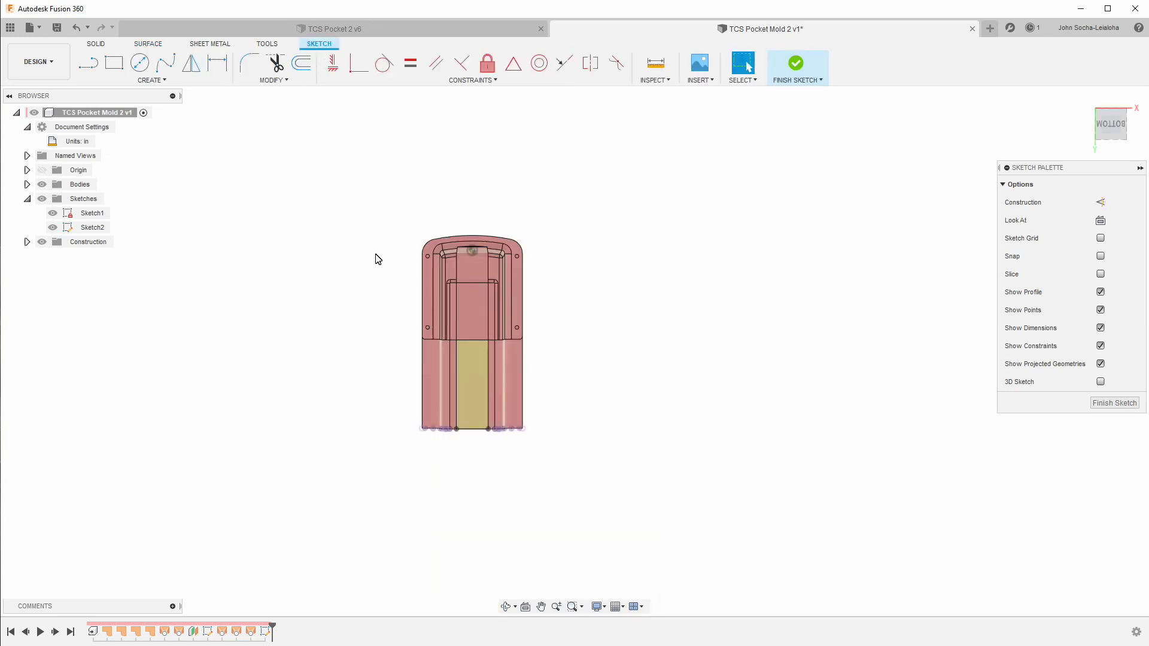
pyautogui.scroll(4, 513, 205)
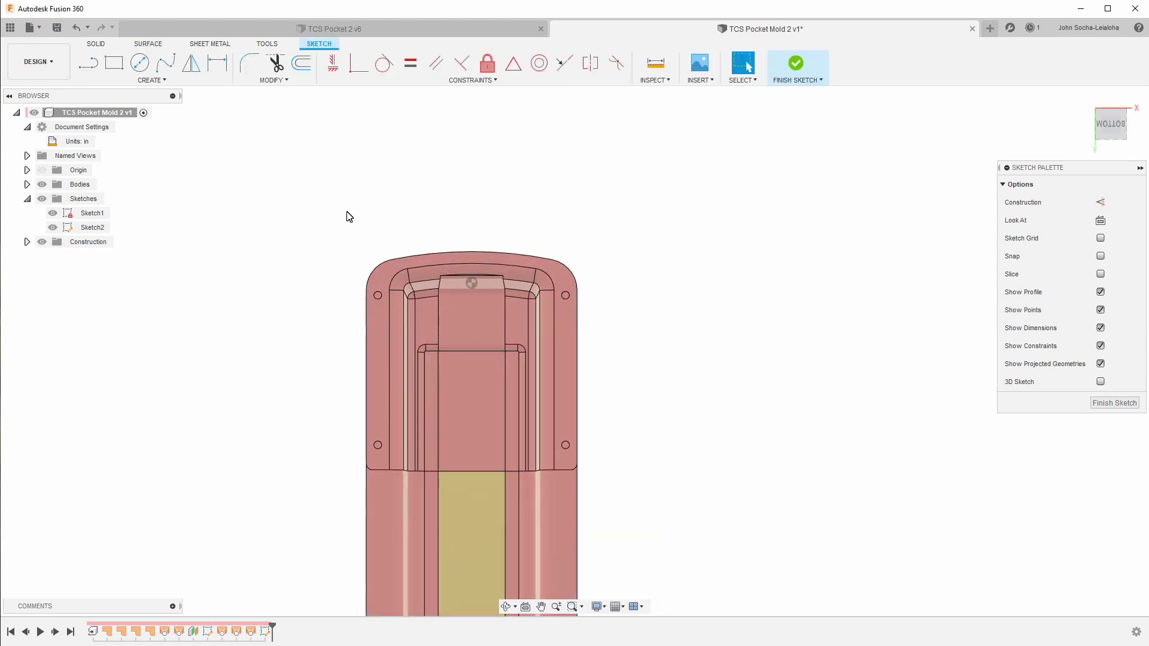
pyautogui.click(53, 222)
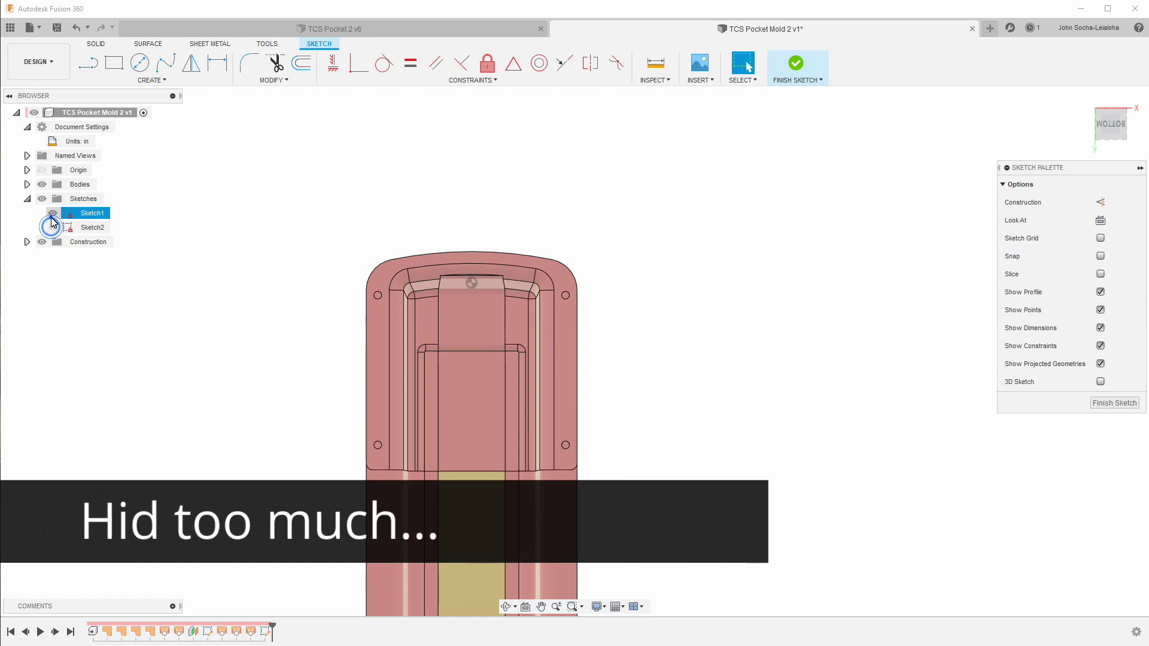
# Project the part's curved top, left and right edges into Sketch2, dropping an extra bottom edge
pyautogui.press('p')
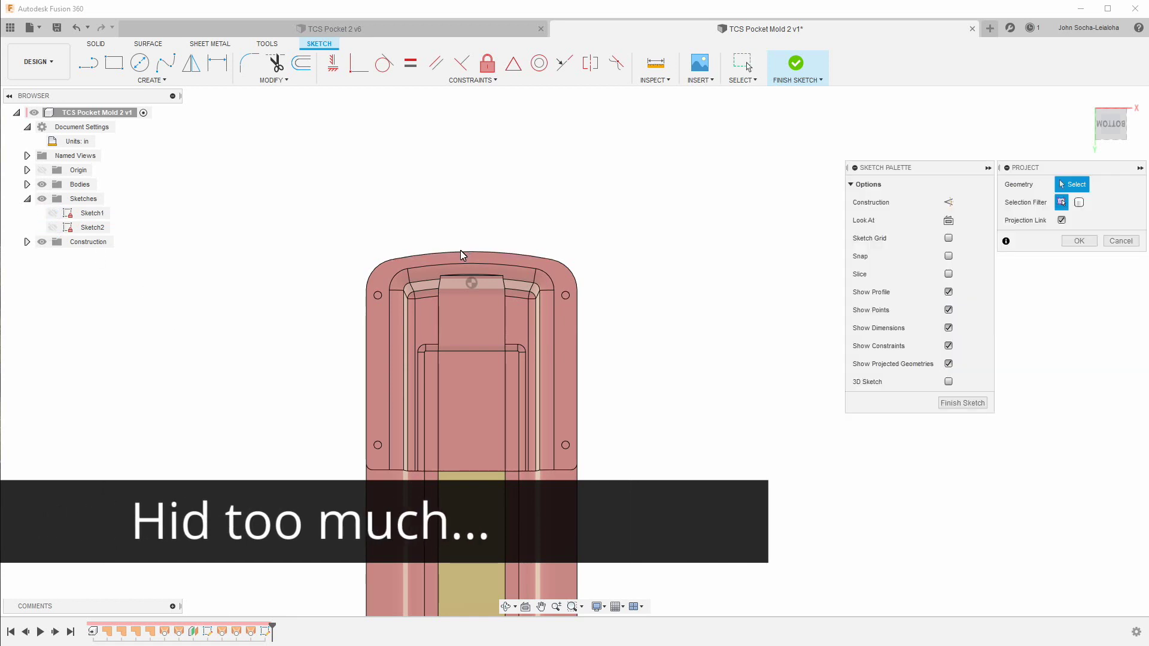
pyautogui.click(458, 253)
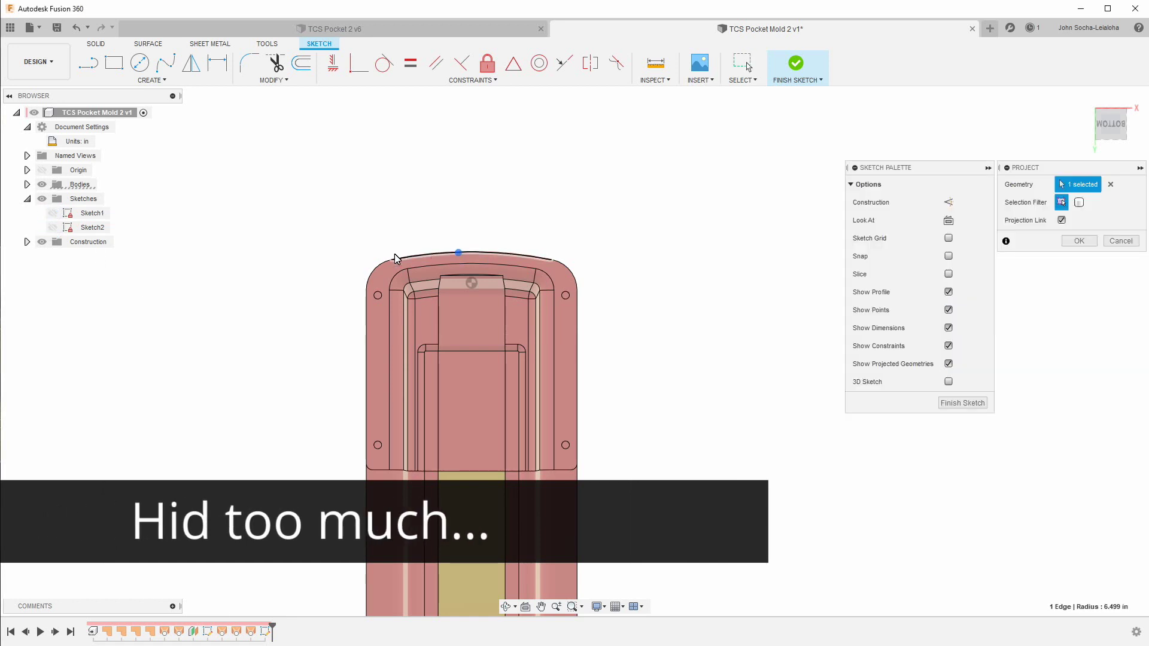
pyautogui.click(366, 342)
pyautogui.scroll(5, 364, 513)
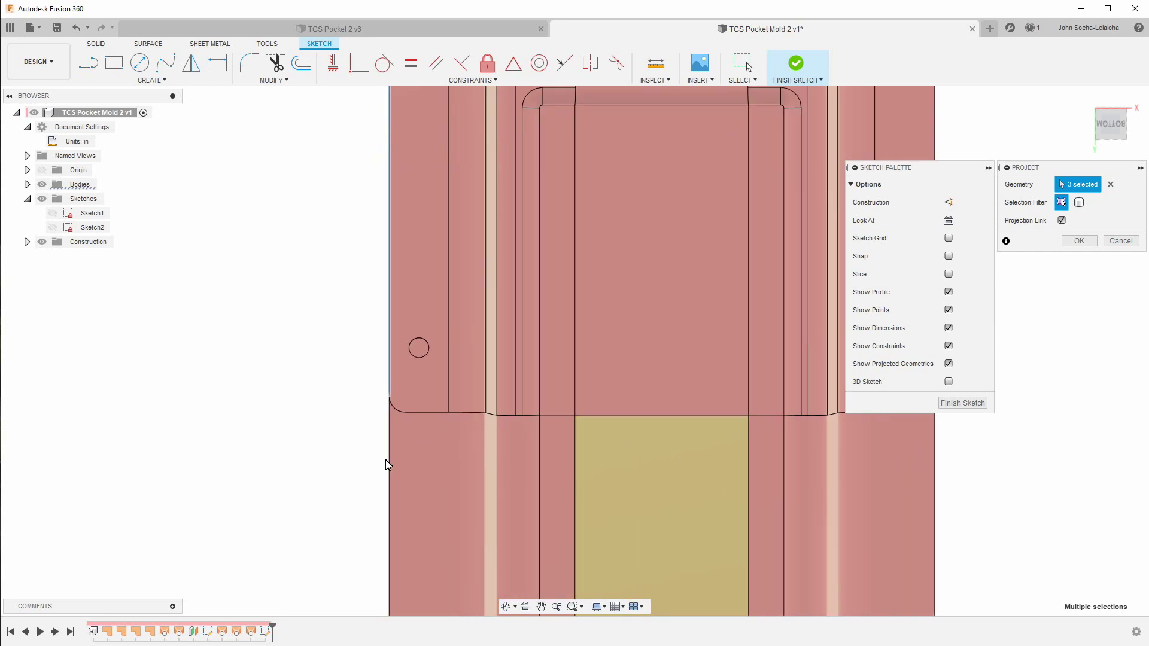
pyautogui.scroll(-5, 278, 185)
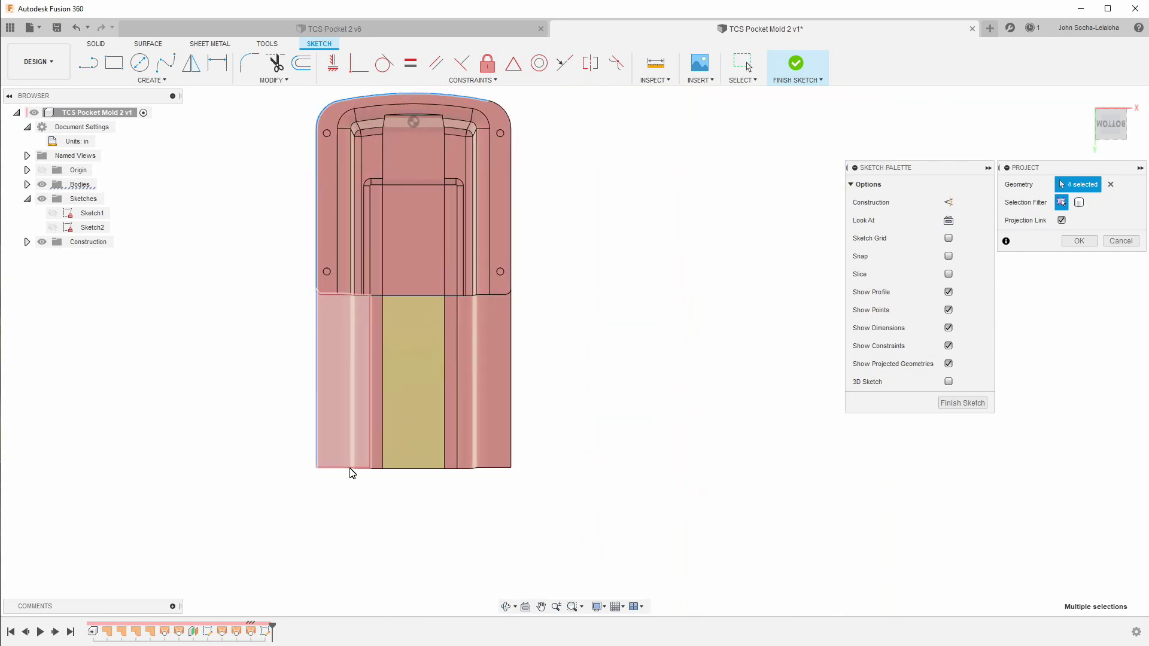
pyautogui.scroll(8, 383, 496)
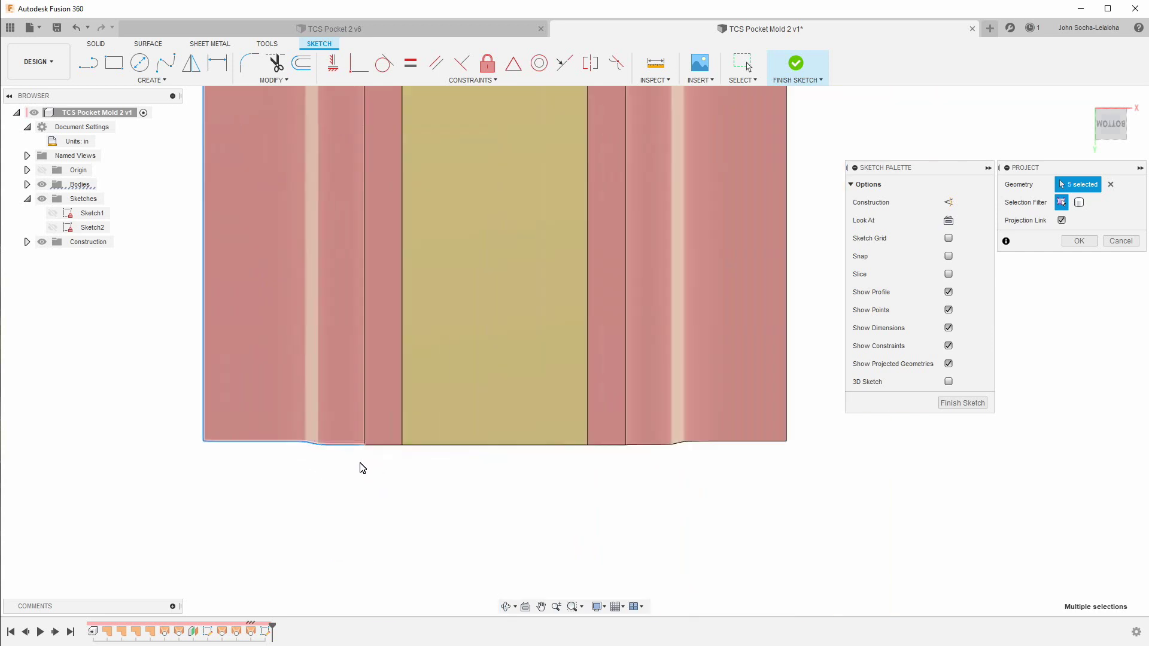
pyautogui.scroll(-3, 321, 487)
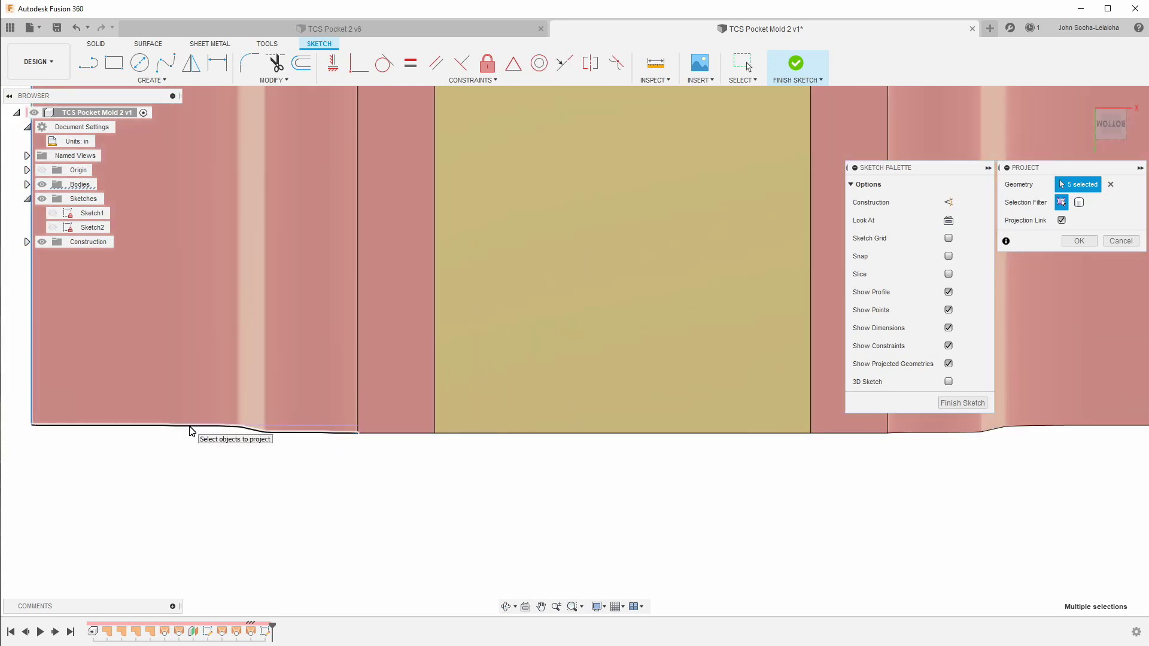
pyautogui.click(216, 431)
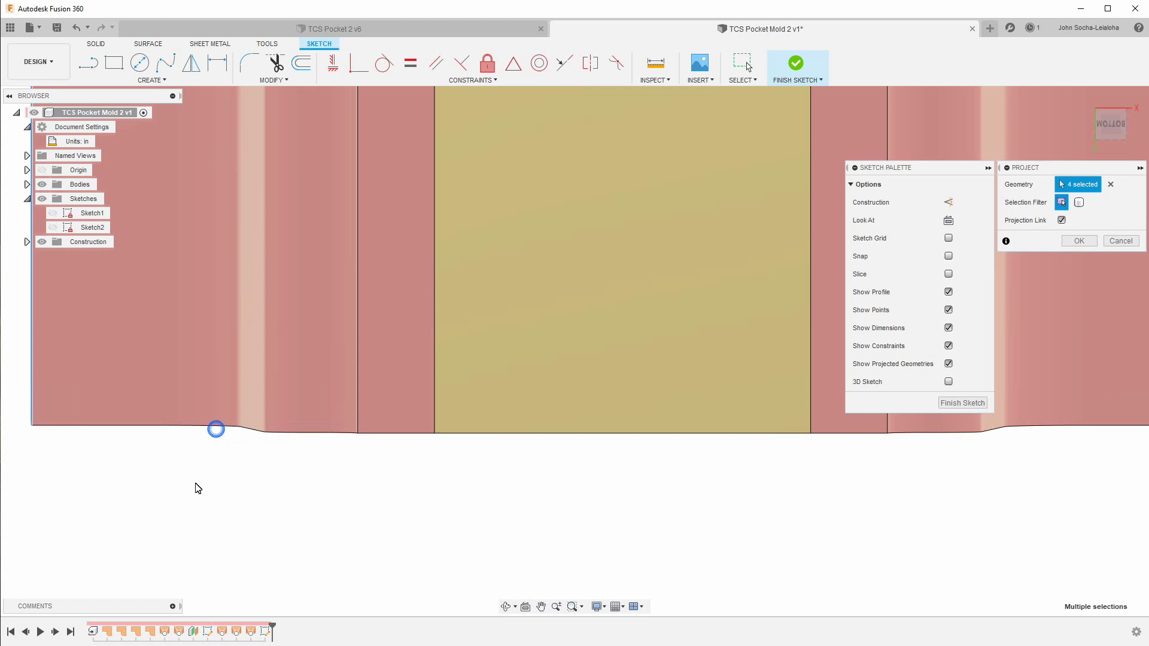
pyautogui.scroll(-6, 195, 487)
pyautogui.scroll(-1, 297, 570)
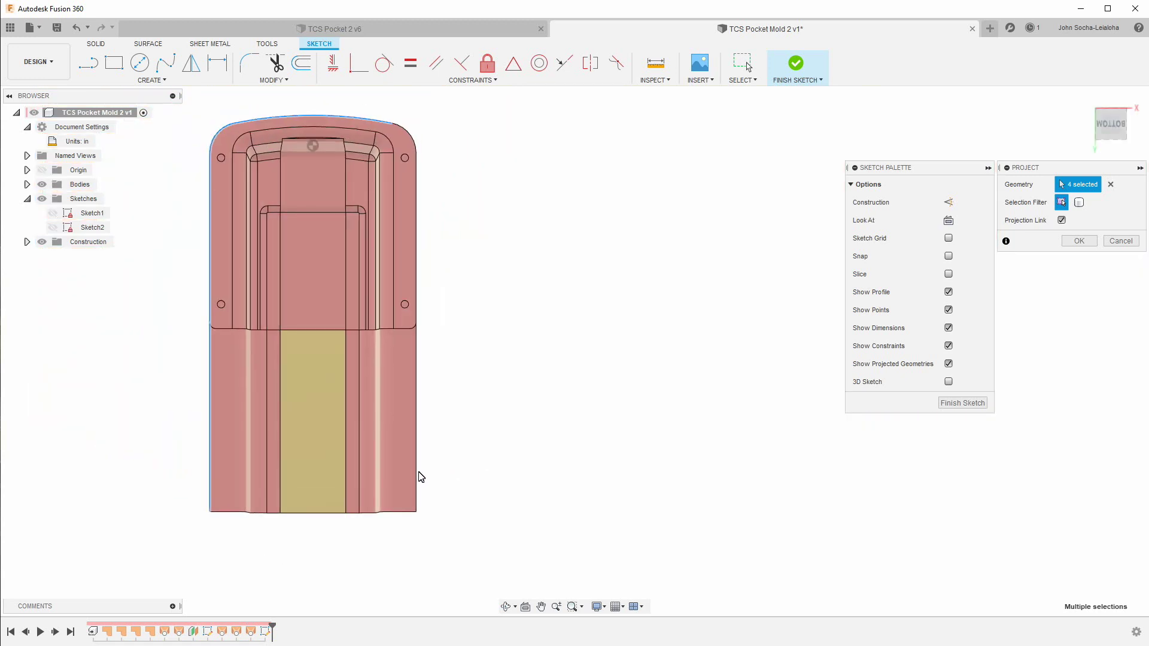
pyautogui.click(418, 473)
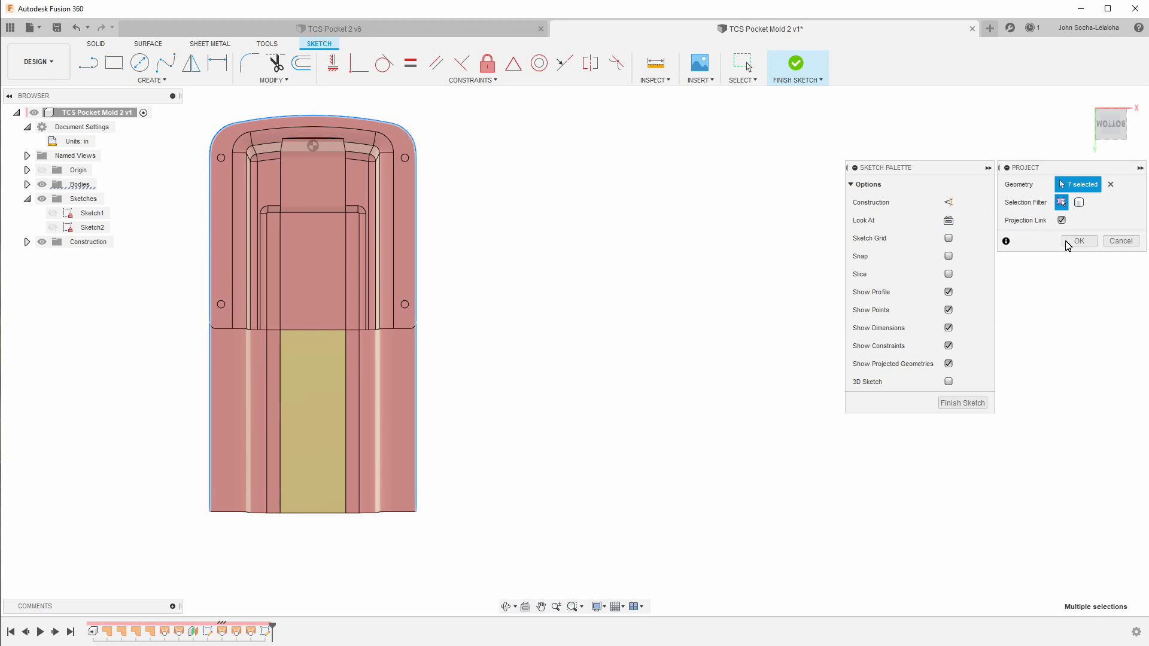
pyautogui.click(1077, 241)
pyautogui.scroll(-4, 814, 502)
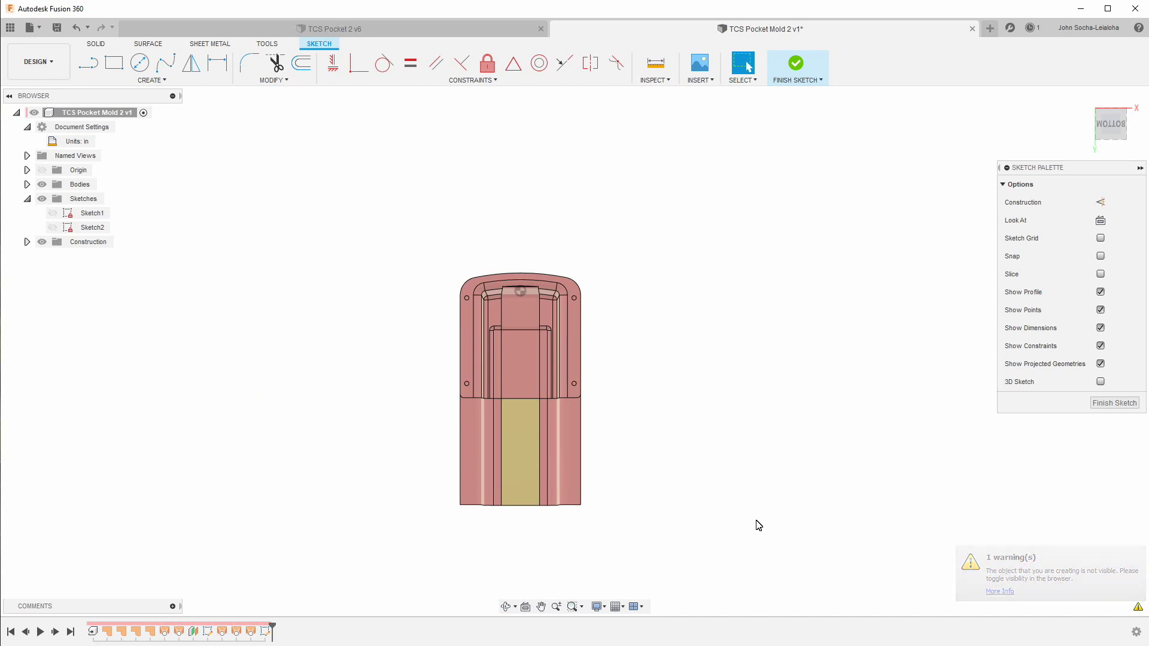
# Project the part's left outer edge, top corner arc and top edge, then show Sketch2
pyautogui.scroll(1, 637, 509)
pyautogui.scroll(2, 432, 346)
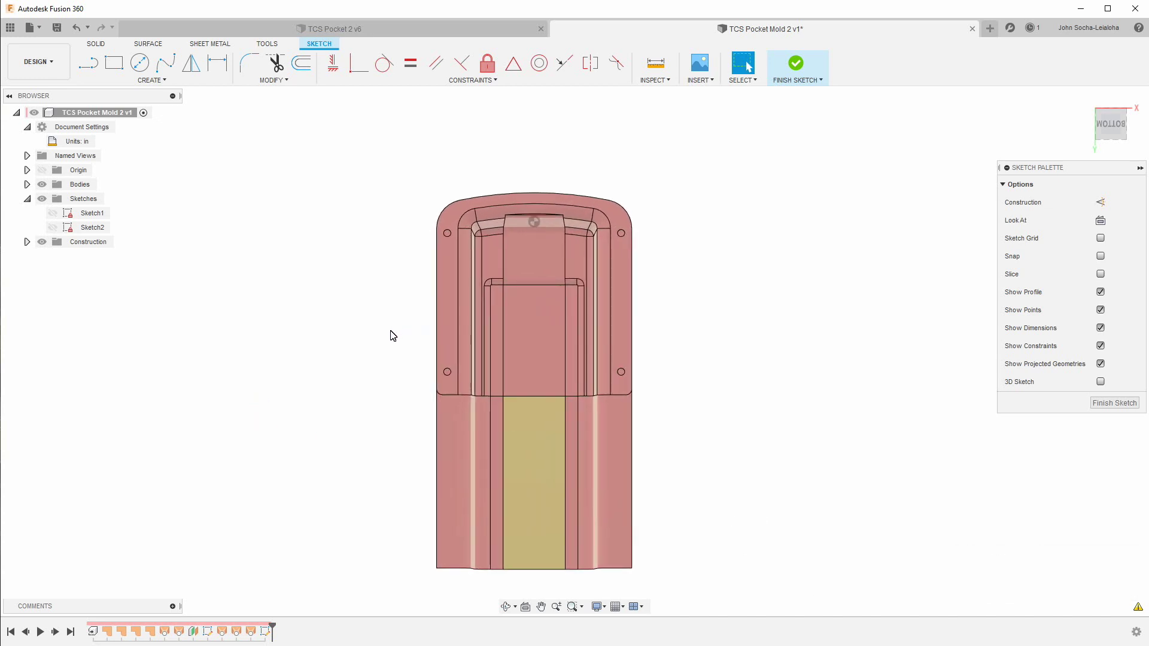
pyautogui.press('p')
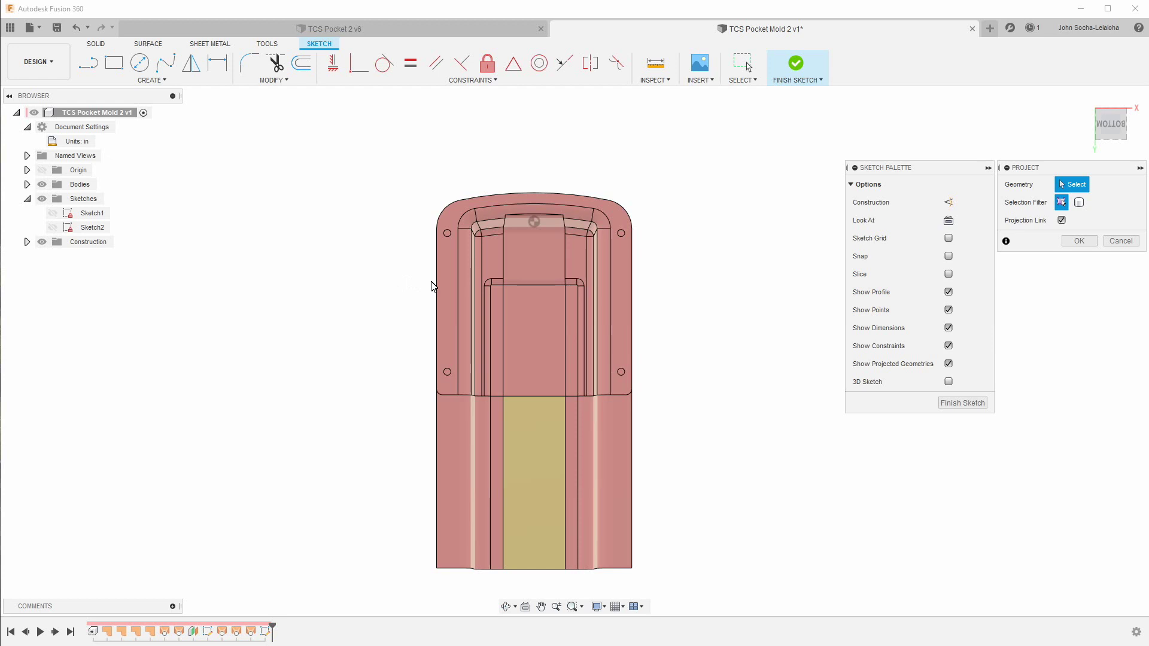
pyautogui.click(436, 286)
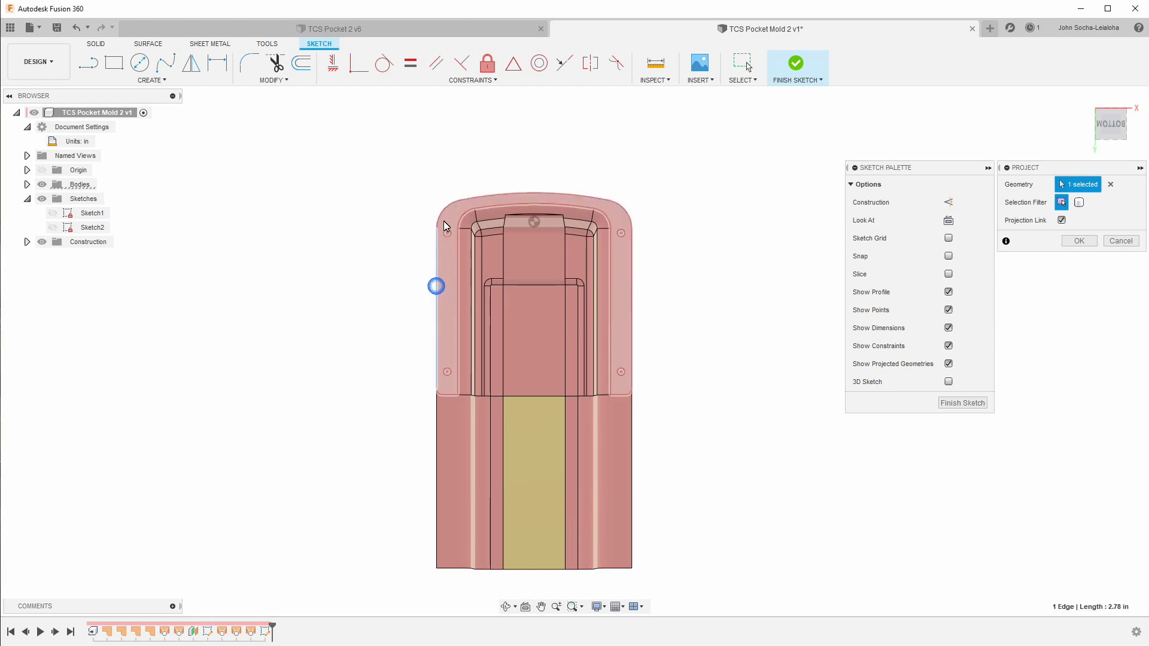
pyautogui.click(440, 216)
pyautogui.click(557, 193)
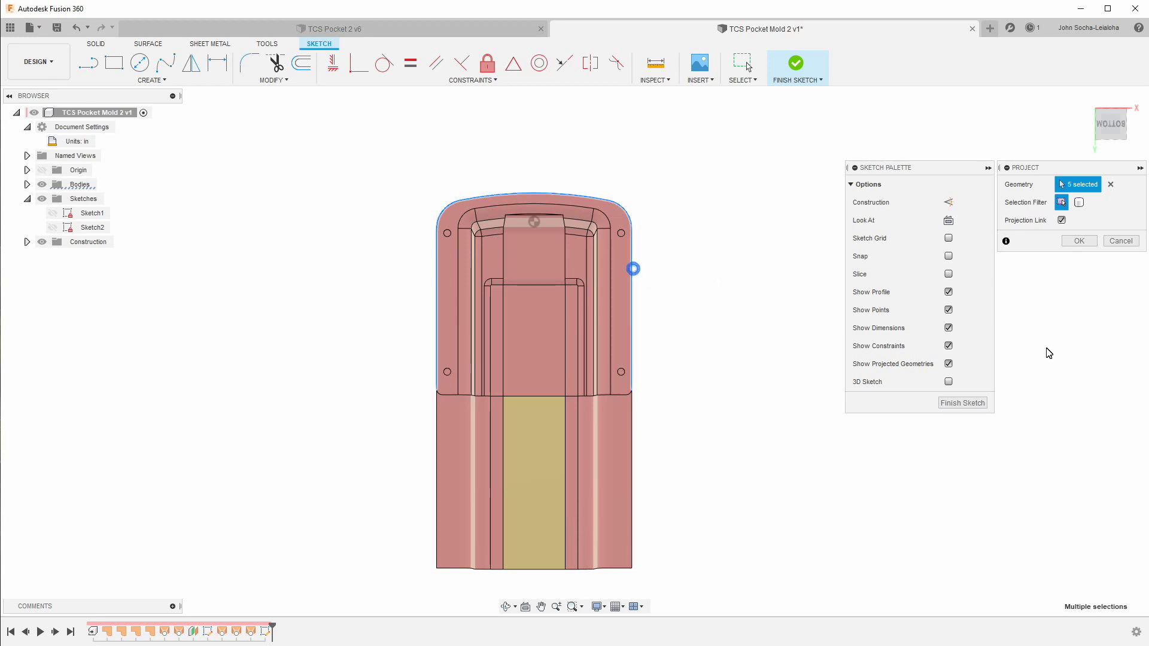
pyautogui.click(1080, 241)
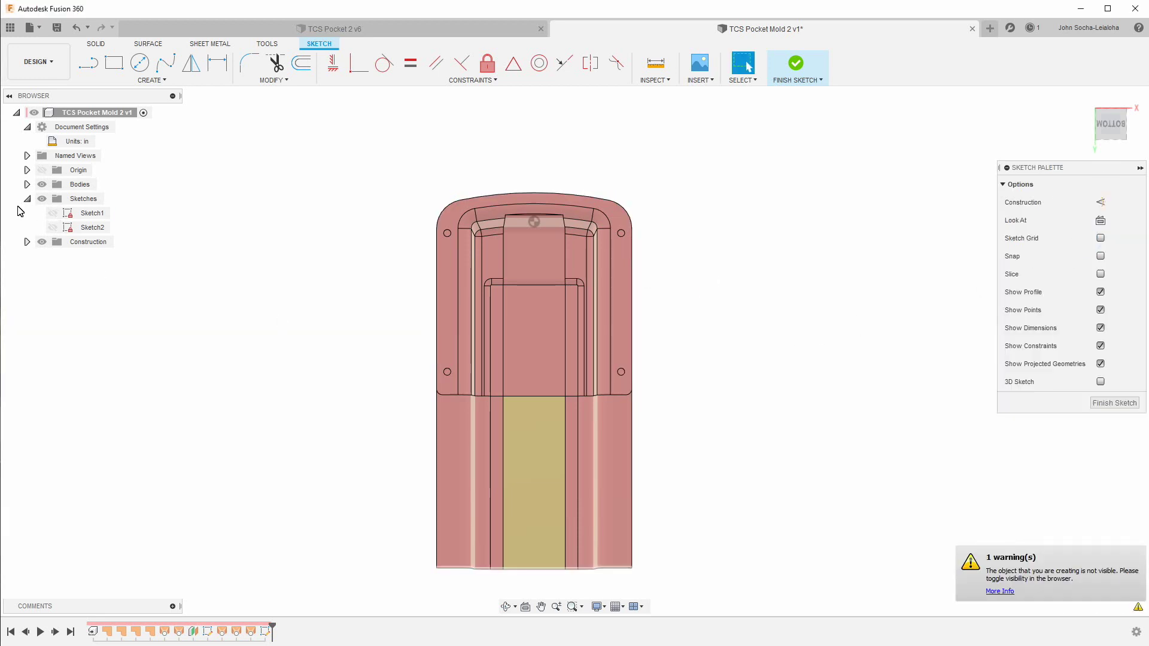
pyautogui.click(53, 227)
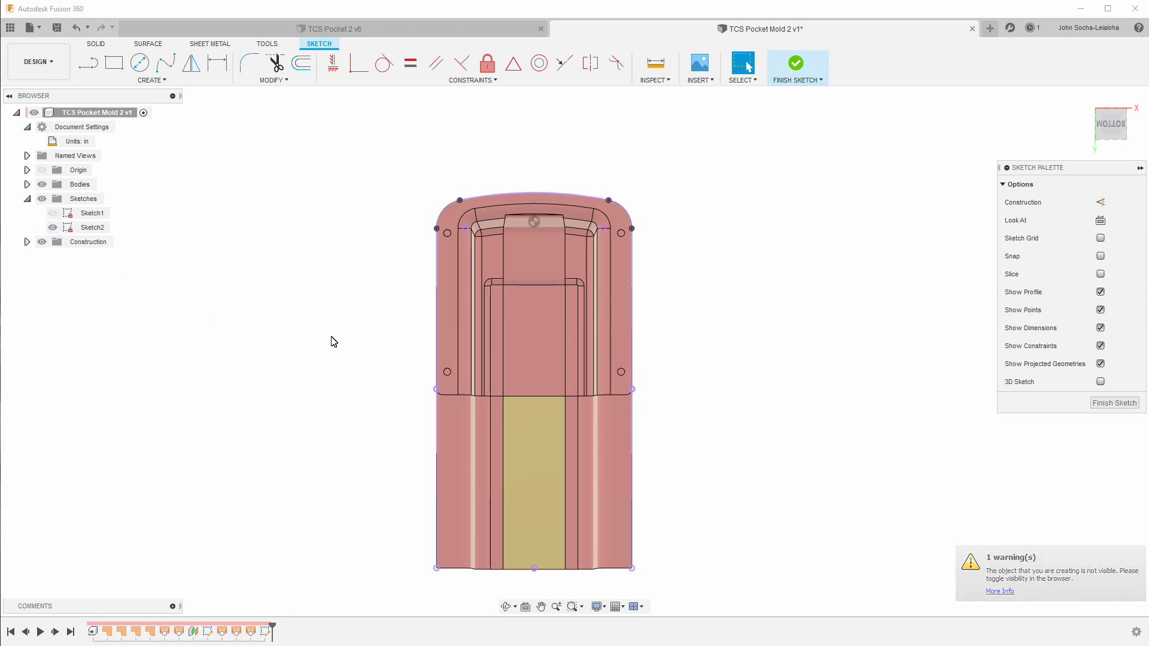
pyautogui.scroll(-1, 337, 327)
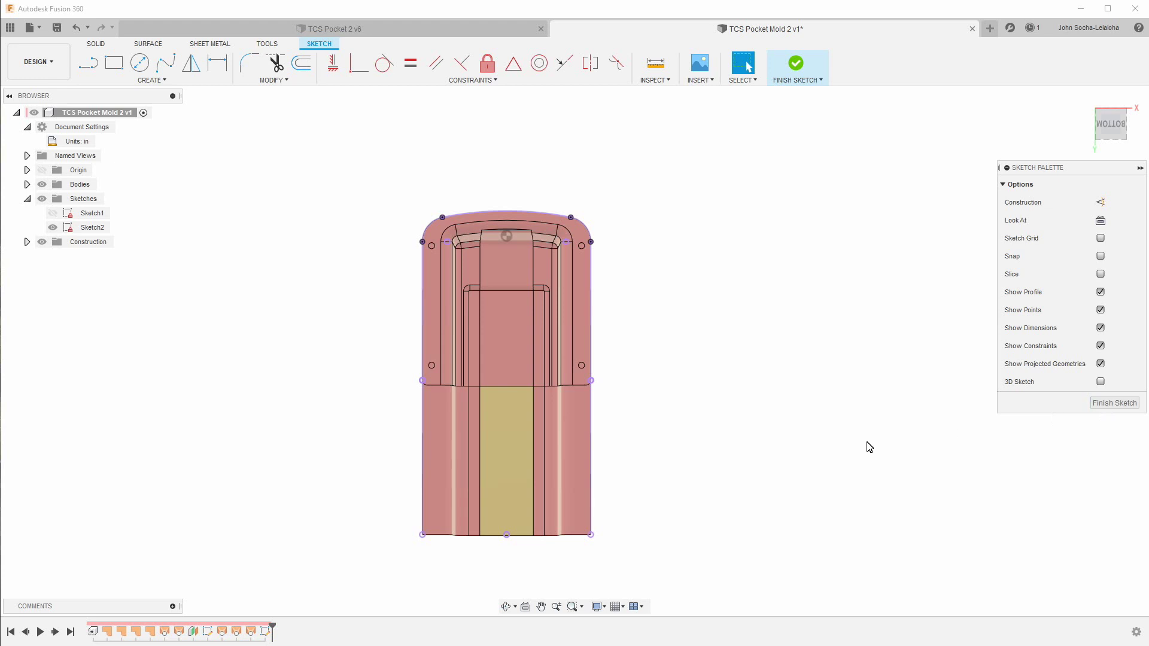
pyautogui.scroll(-2, 708, 451)
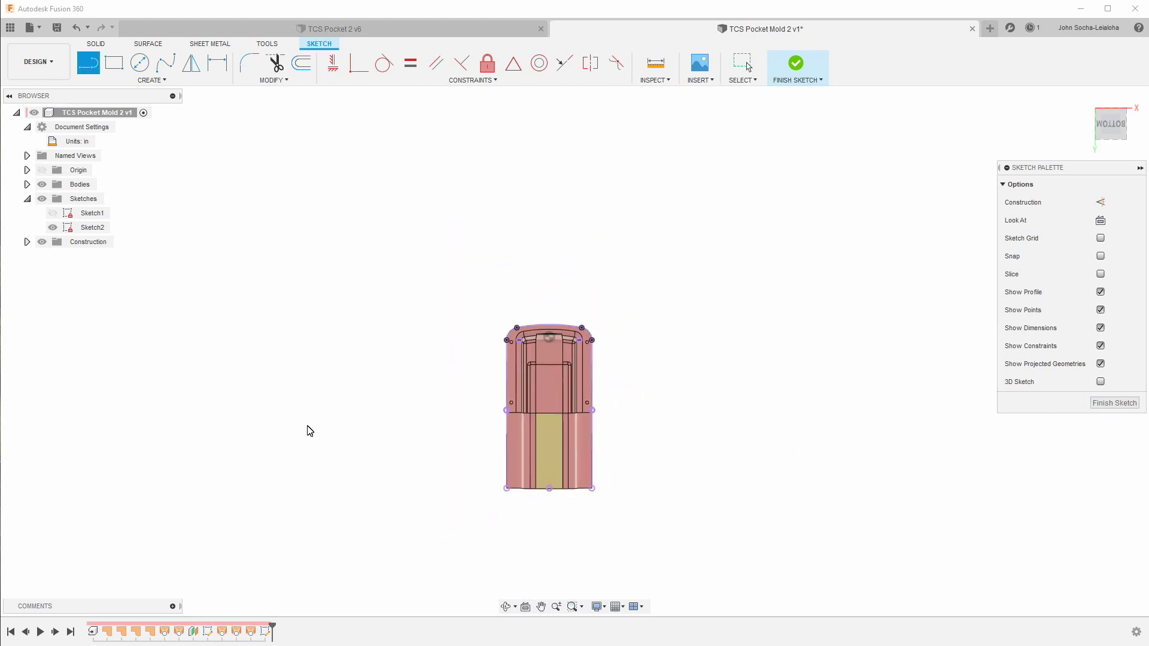
# Draw a closed rectangular outline around the part with the Line tool
pyautogui.click(506, 490)
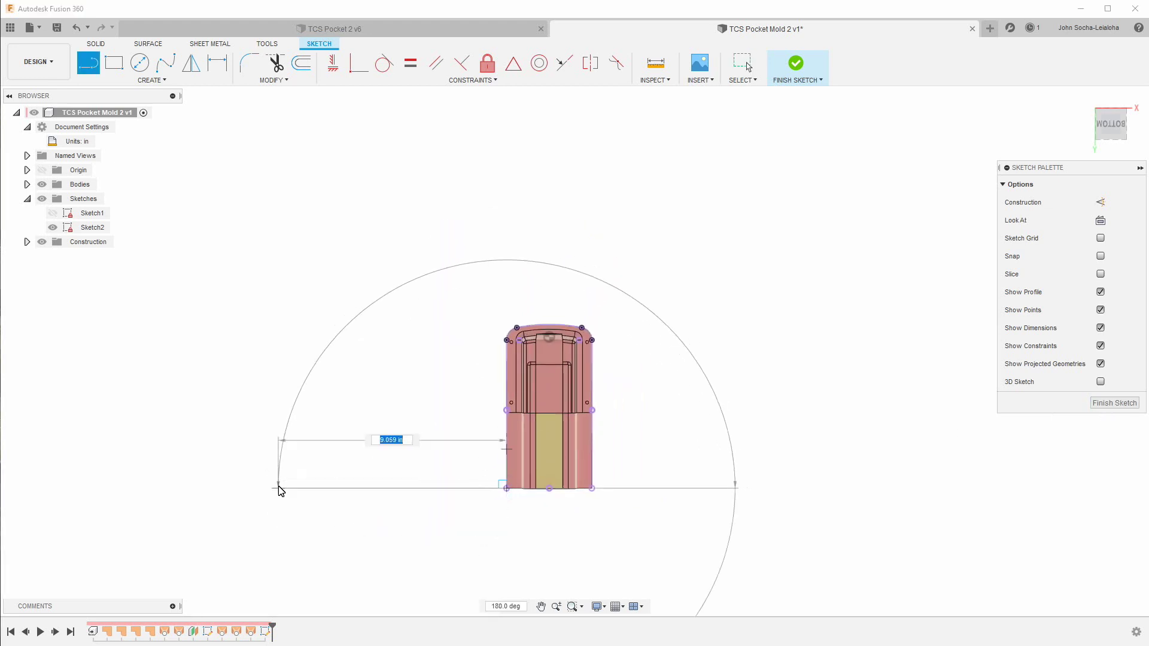
pyautogui.click(285, 489)
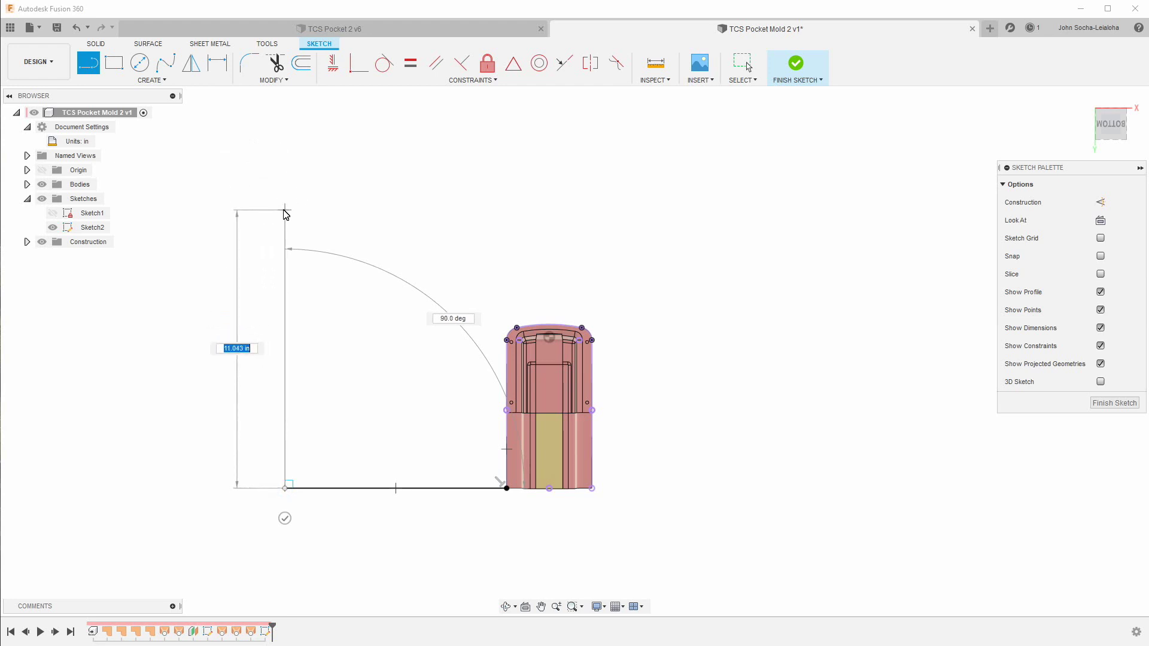
pyautogui.click(285, 210)
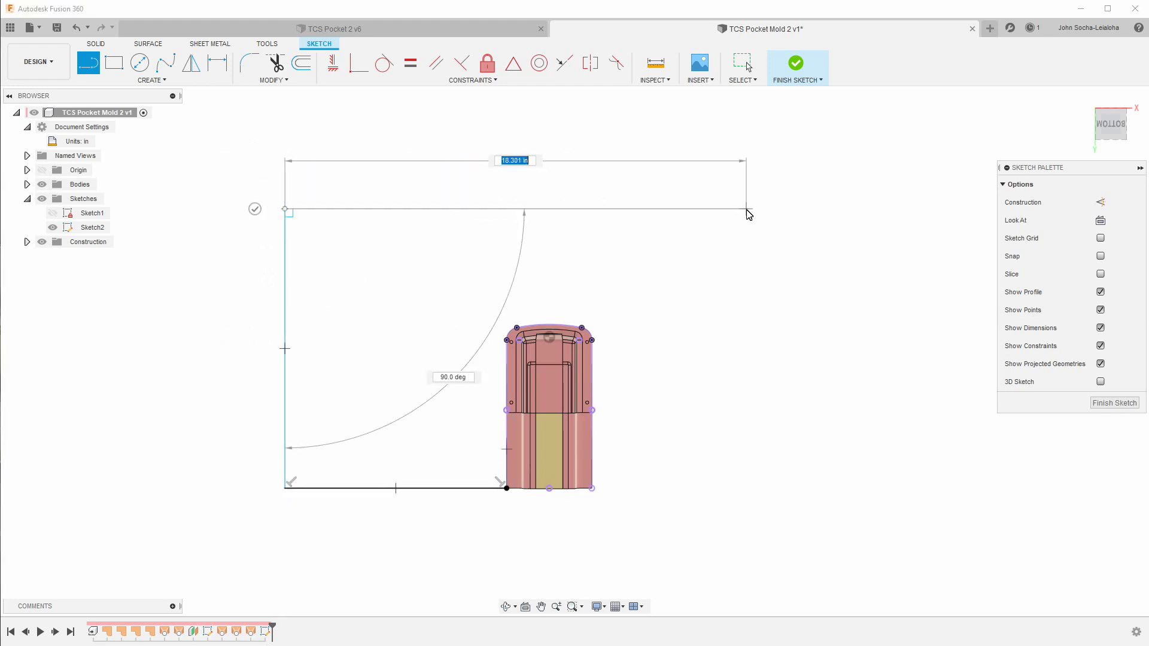
pyautogui.click(746, 209)
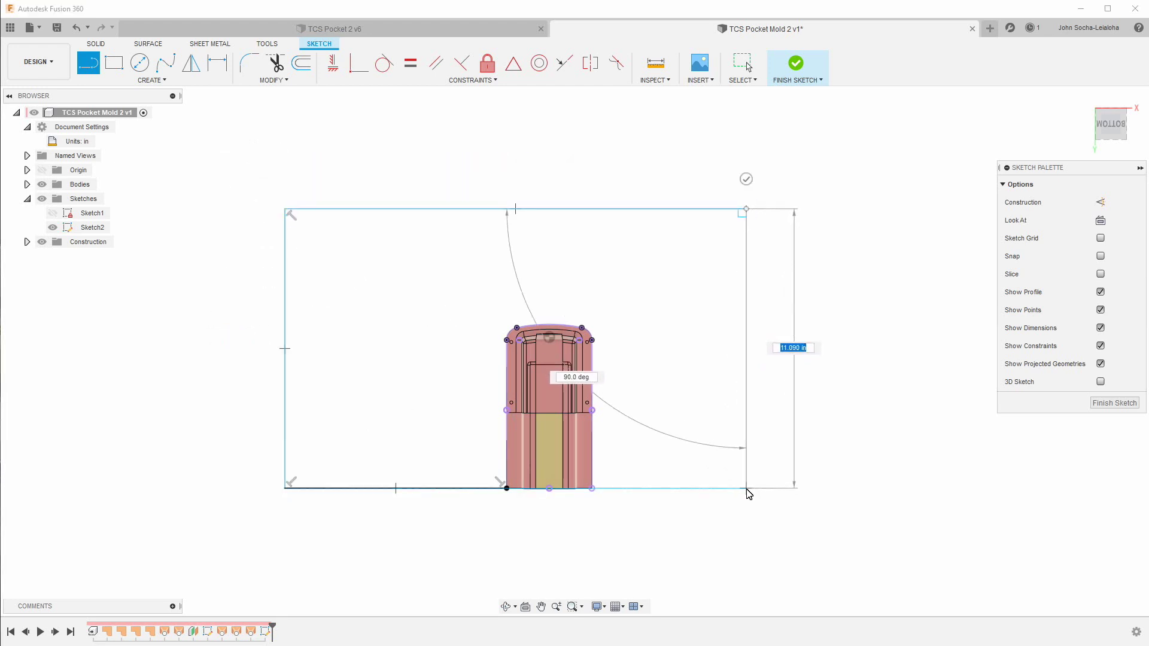
pyautogui.click(746, 489)
pyautogui.click(597, 490)
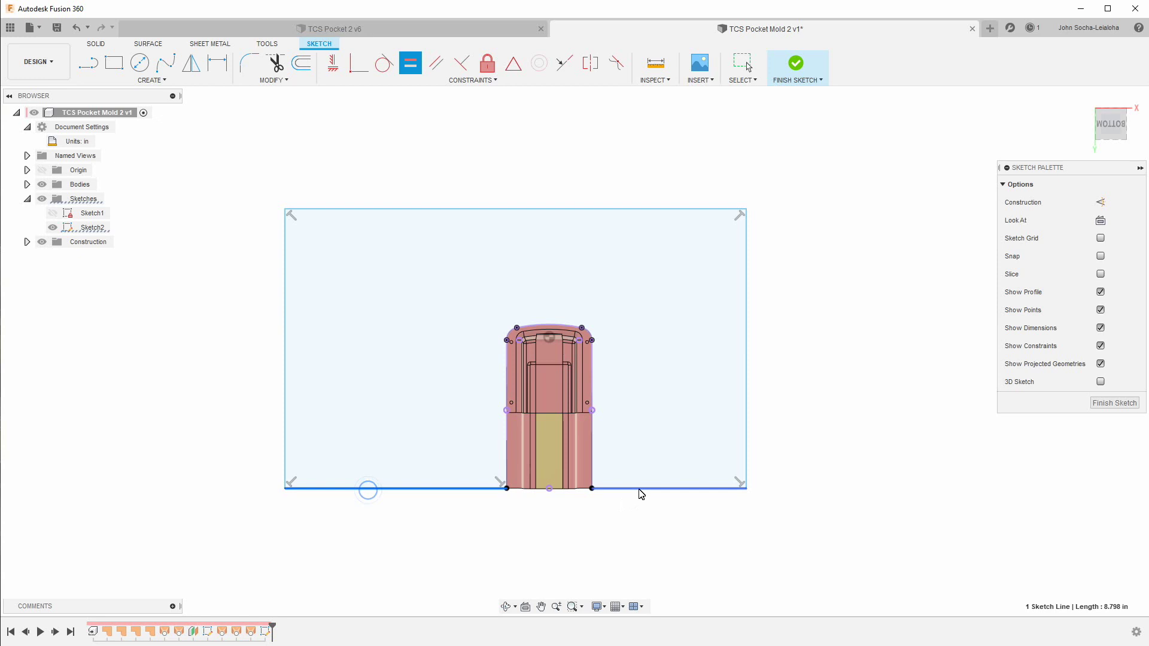
pyautogui.hotkey('ctrl', 'z')
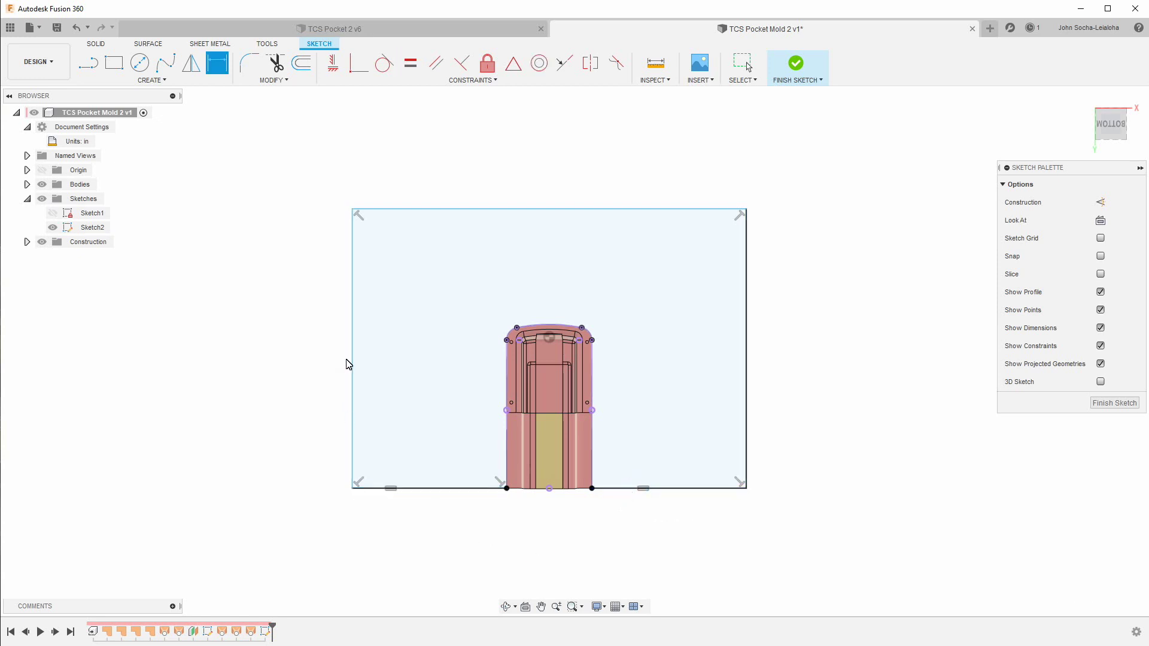
# Dimension the rectangle's height and width to 12 in and finish the sketch
pyautogui.click(352, 361)
pyautogui.click(275, 359)
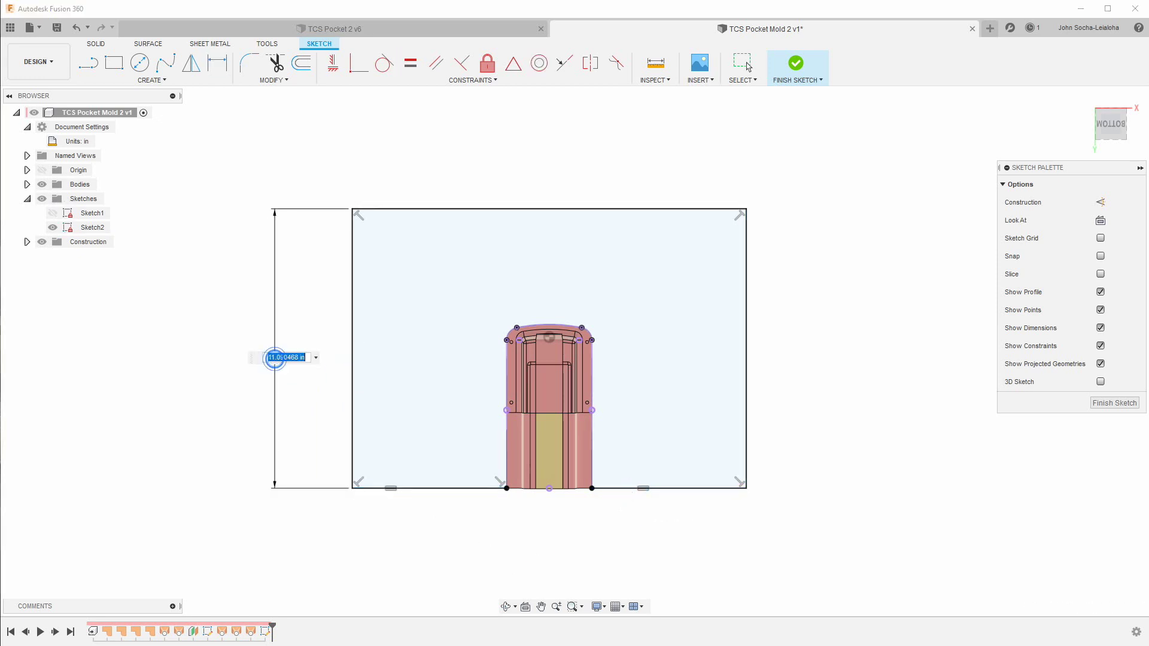
pyautogui.write('12')
pyautogui.press('Return')
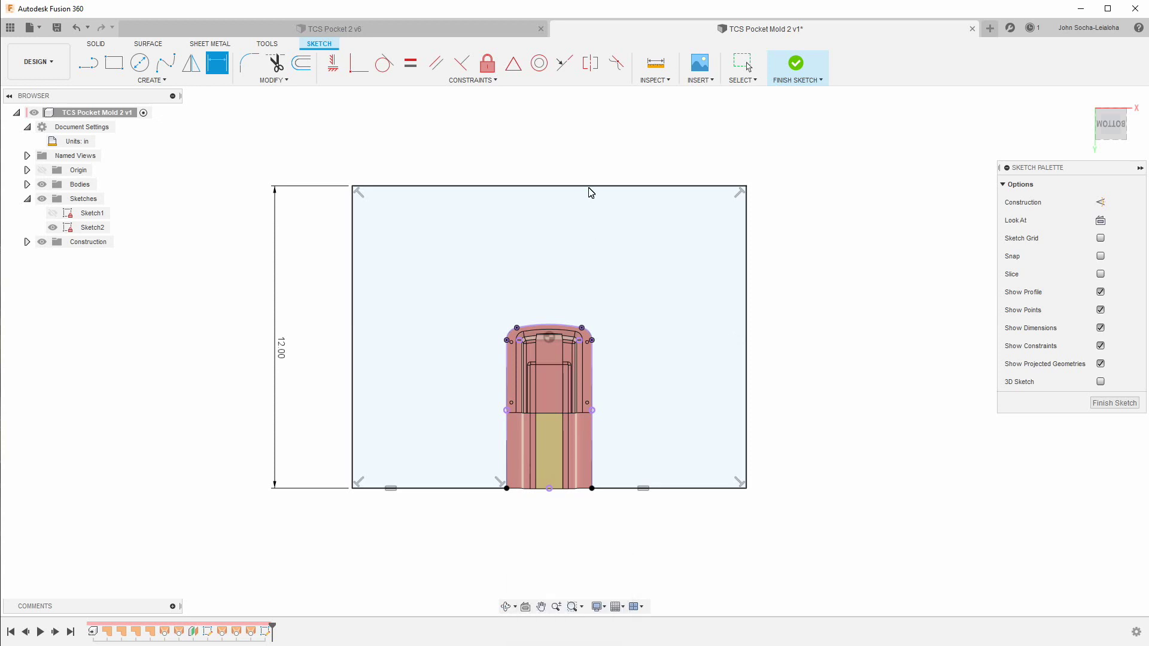
pyautogui.click(589, 188)
pyautogui.click(560, 152)
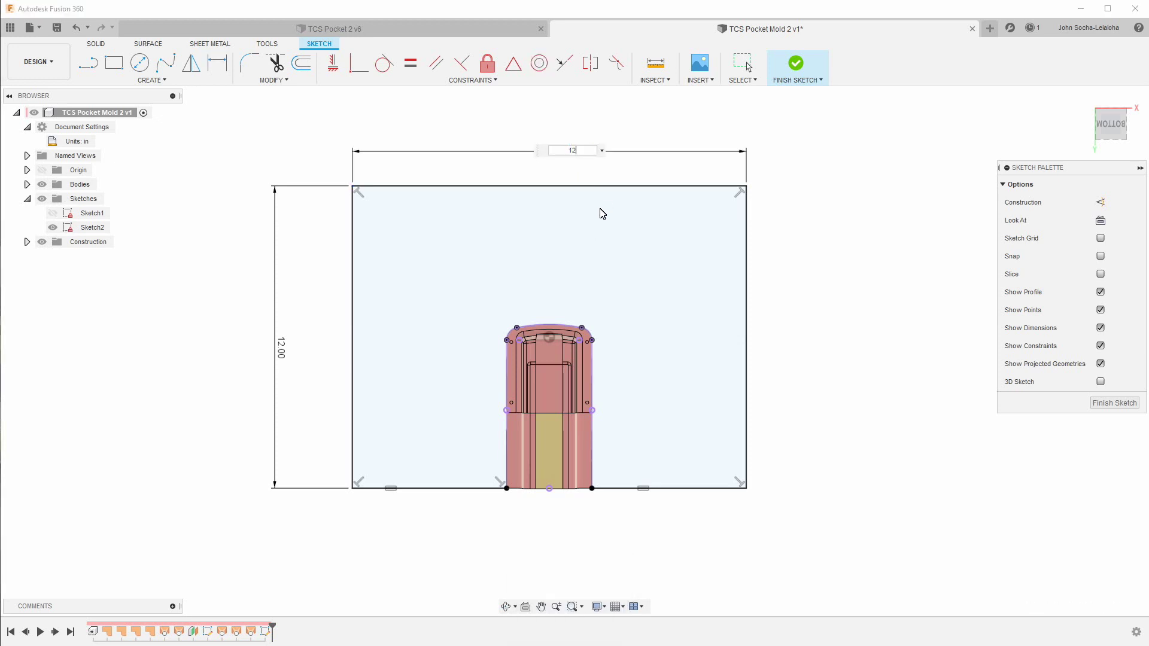
pyautogui.write('12')
pyautogui.press('Return')
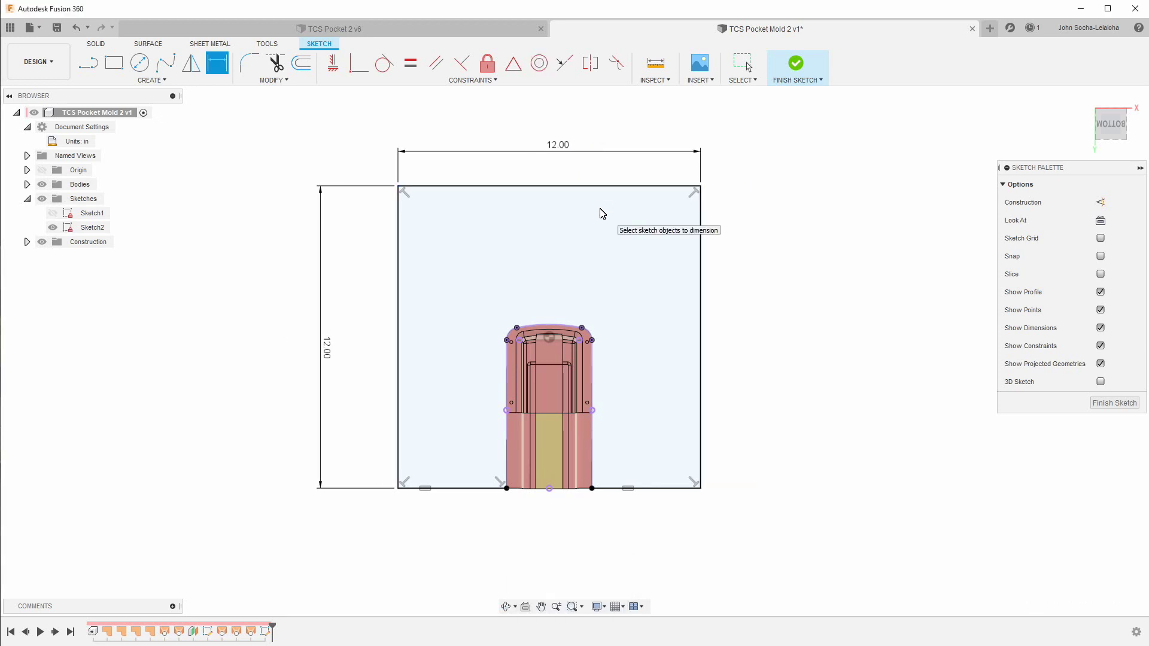
pyautogui.click(1122, 406)
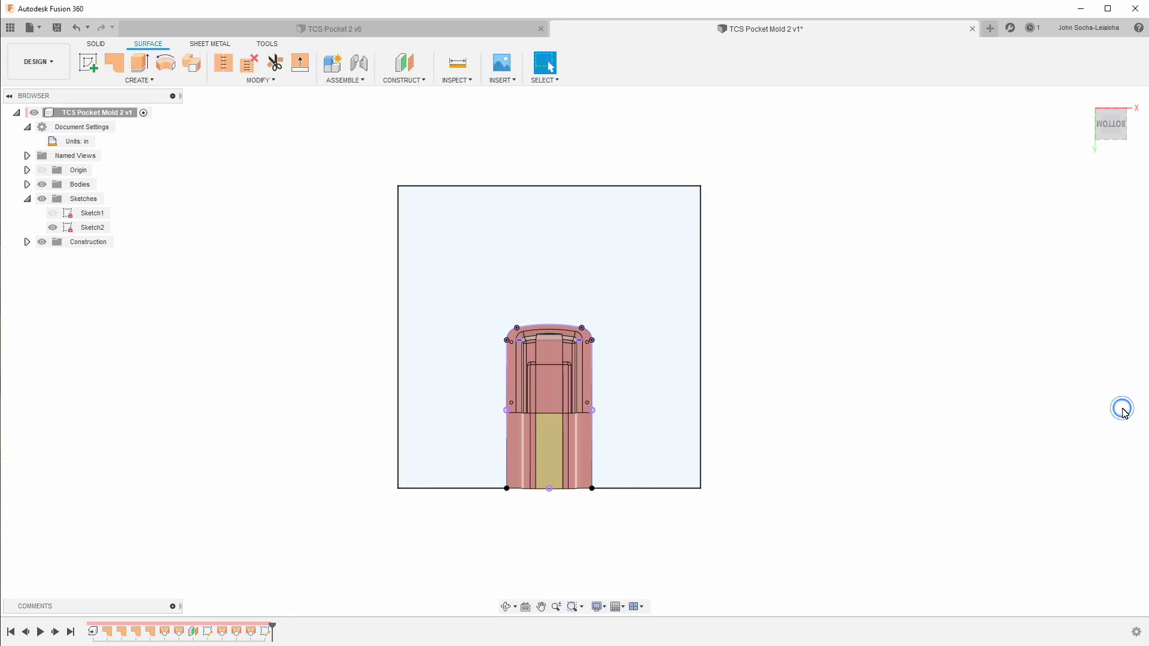
# Fill Sketch2's 12 × 12 in square profile with a flat patch surface and orbit to inspect it
pyautogui.click(114, 62)
pyautogui.click(458, 337)
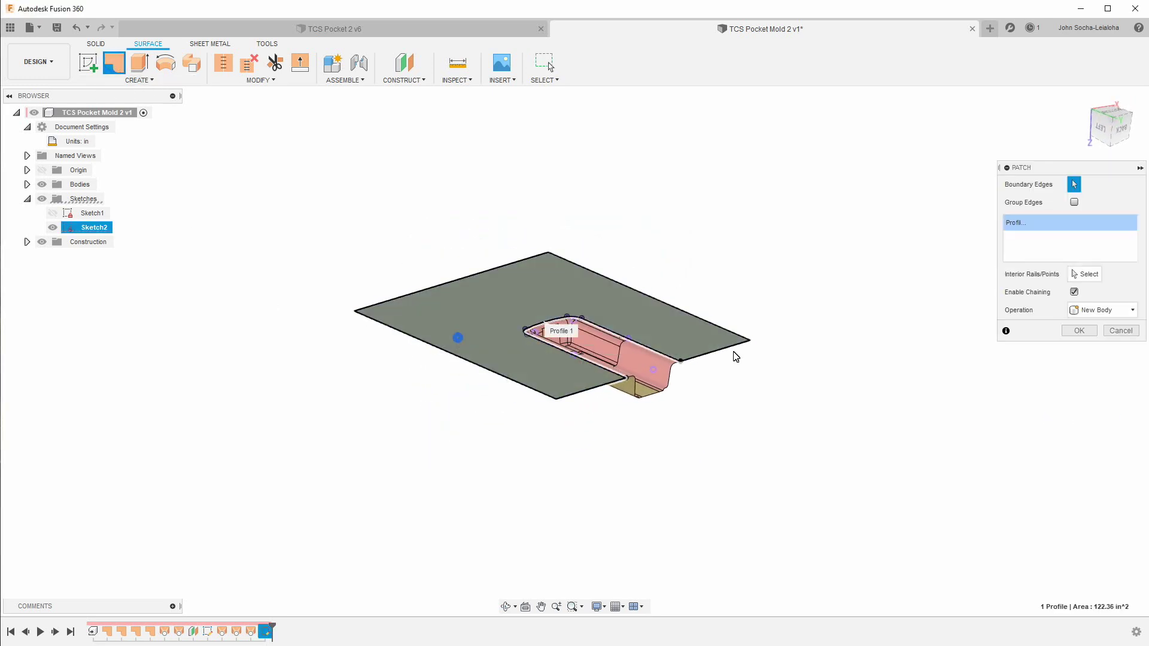
pyautogui.click(1082, 331)
pyautogui.keyDown('shift'); pyautogui.moveTo(934, 483); pyautogui.dragTo(849, 543, button='middle'); pyautogui.keyUp('shift')
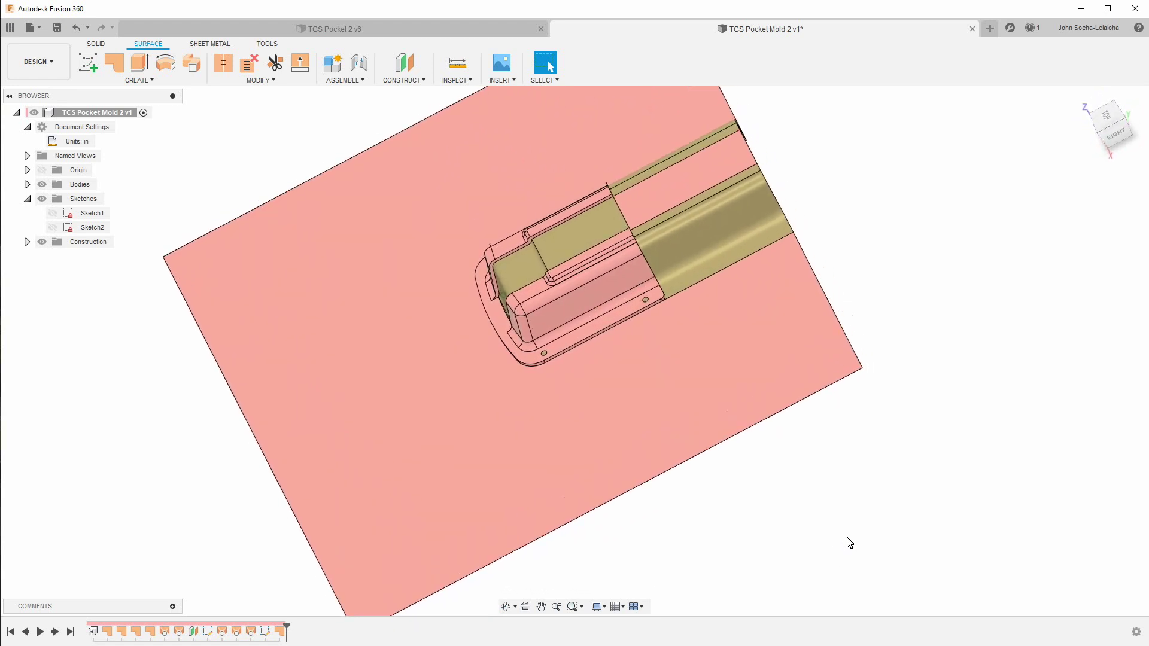
pyautogui.keyDown('shift'); pyautogui.moveTo(850, 543); pyautogui.dragTo(357, 509, button='middle'); pyautogui.keyUp('shift')
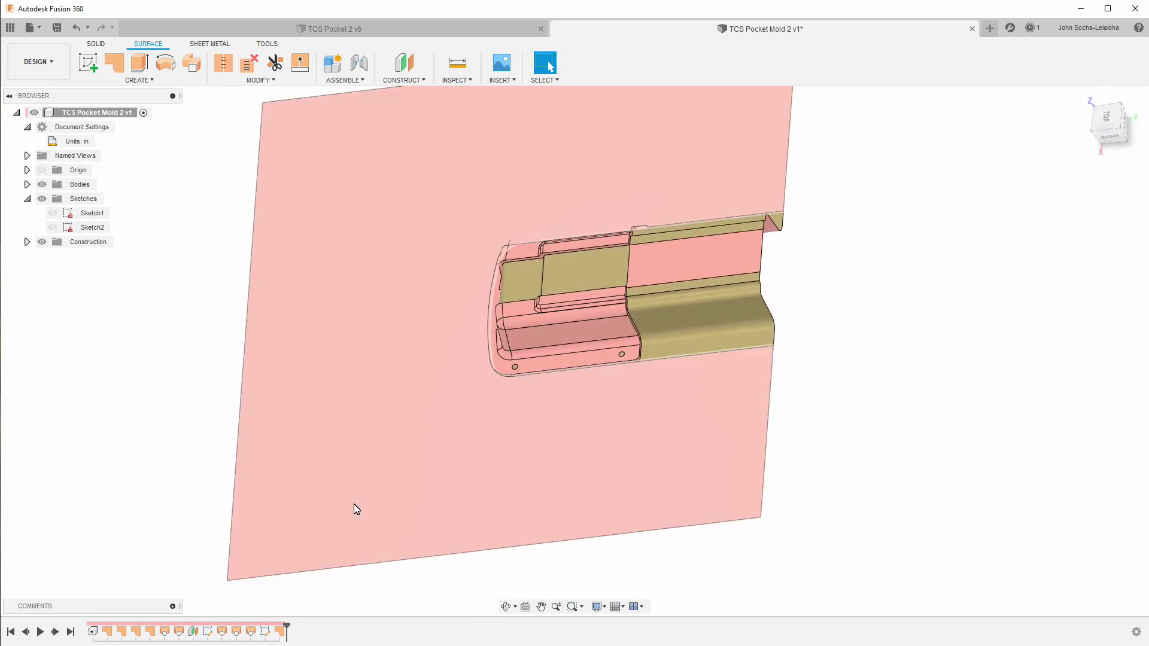
# Orbit around the new parting patch, then bring up the Create and Modify command menus
pyautogui.keyDown('shift'); pyautogui.moveTo(366, 396); pyautogui.dragTo(685, 462, button='middle'); pyautogui.keyUp('shift')
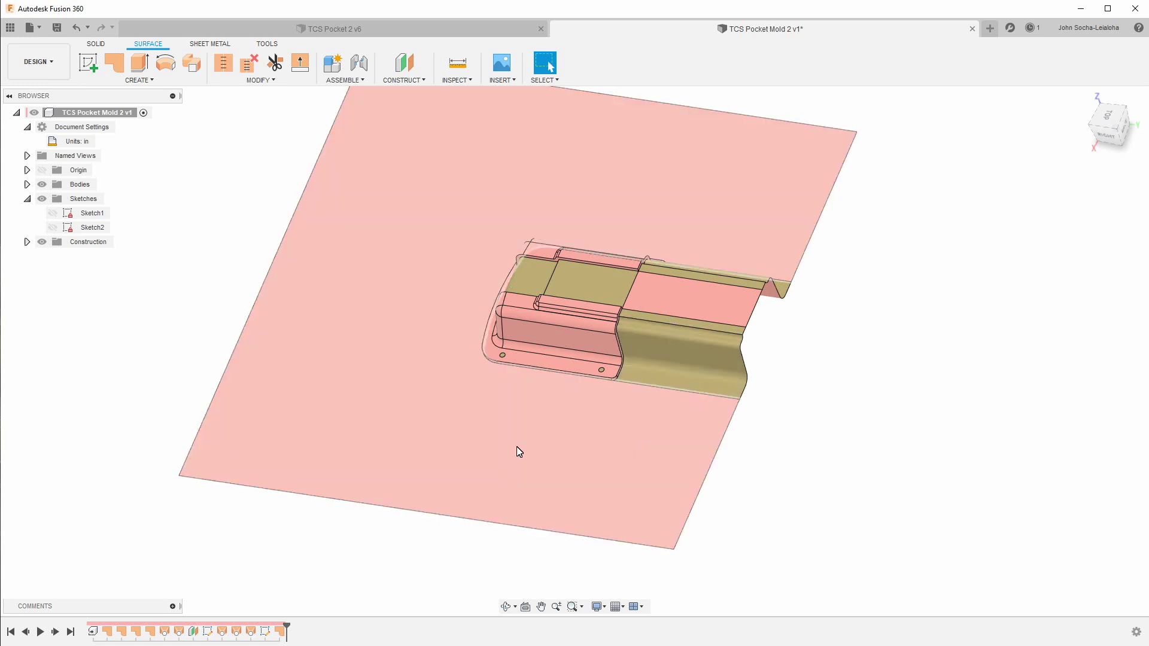
pyautogui.keyDown('shift'); pyautogui.moveTo(798, 466); pyautogui.dragTo(429, 344, button='middle'); pyautogui.keyUp('shift')
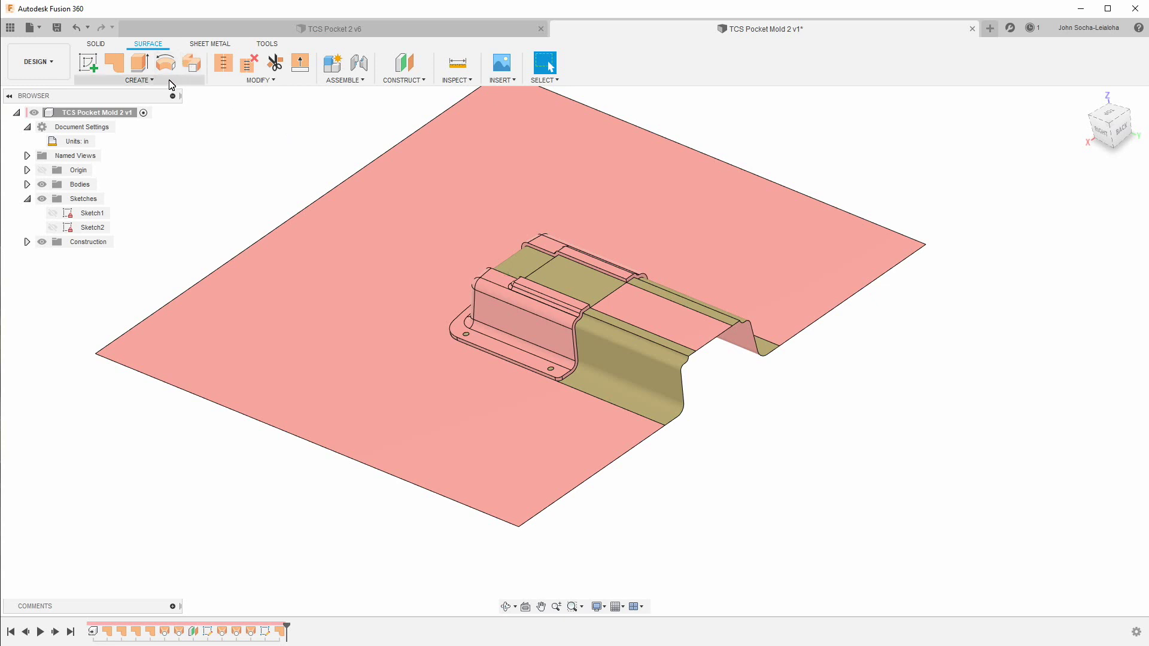
pyautogui.click(172, 82)
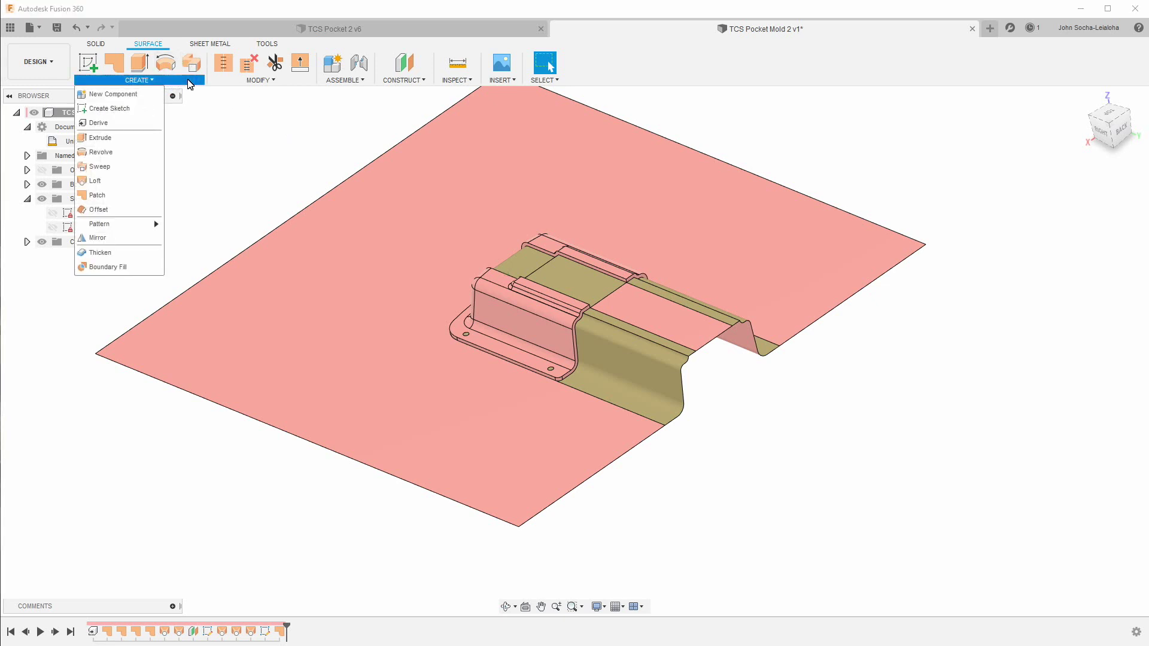
pyautogui.moveTo(245, 84)
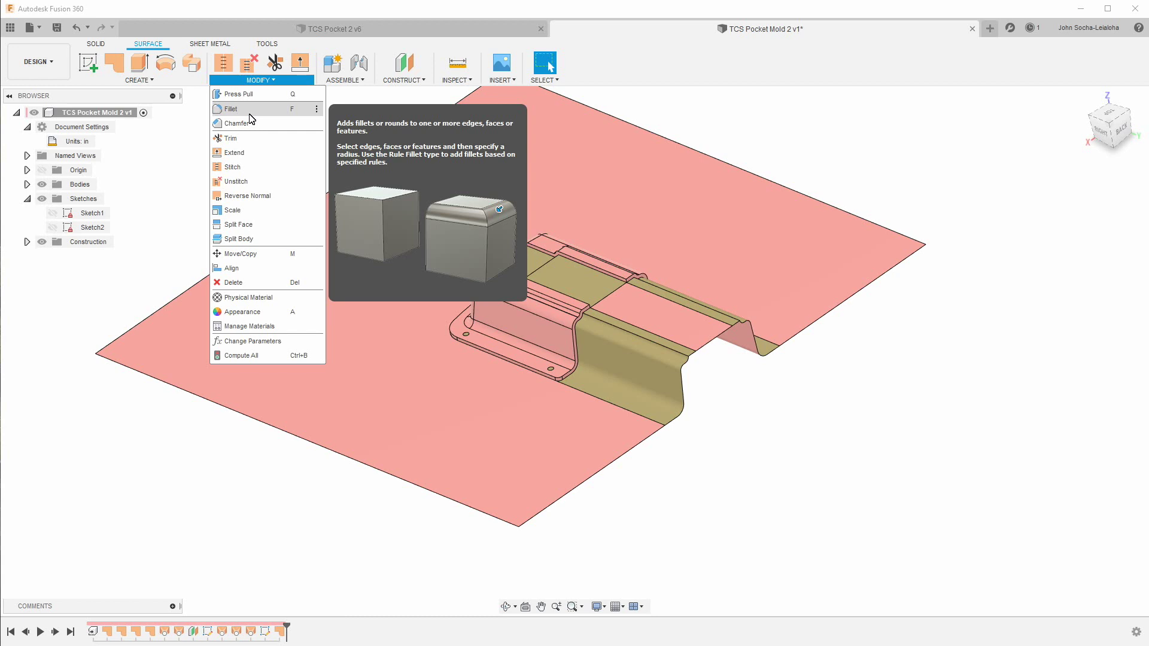
# Start a Stitch and select the patch plate plus the olive and pink part faces
pyautogui.click(233, 169)
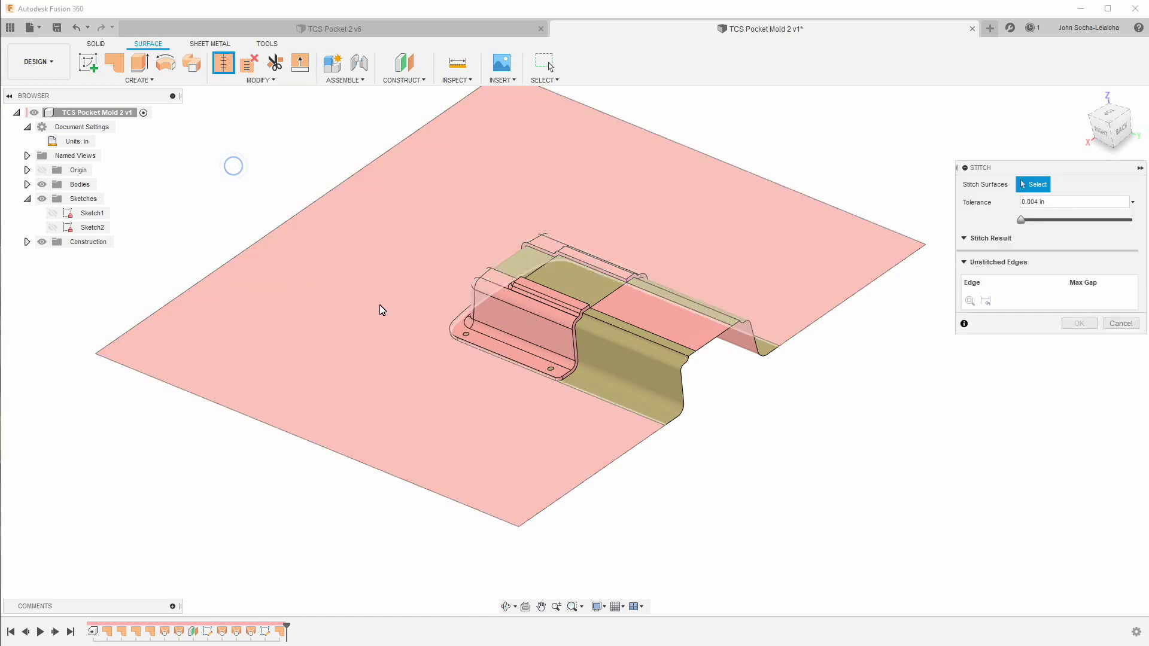
pyautogui.click(394, 347)
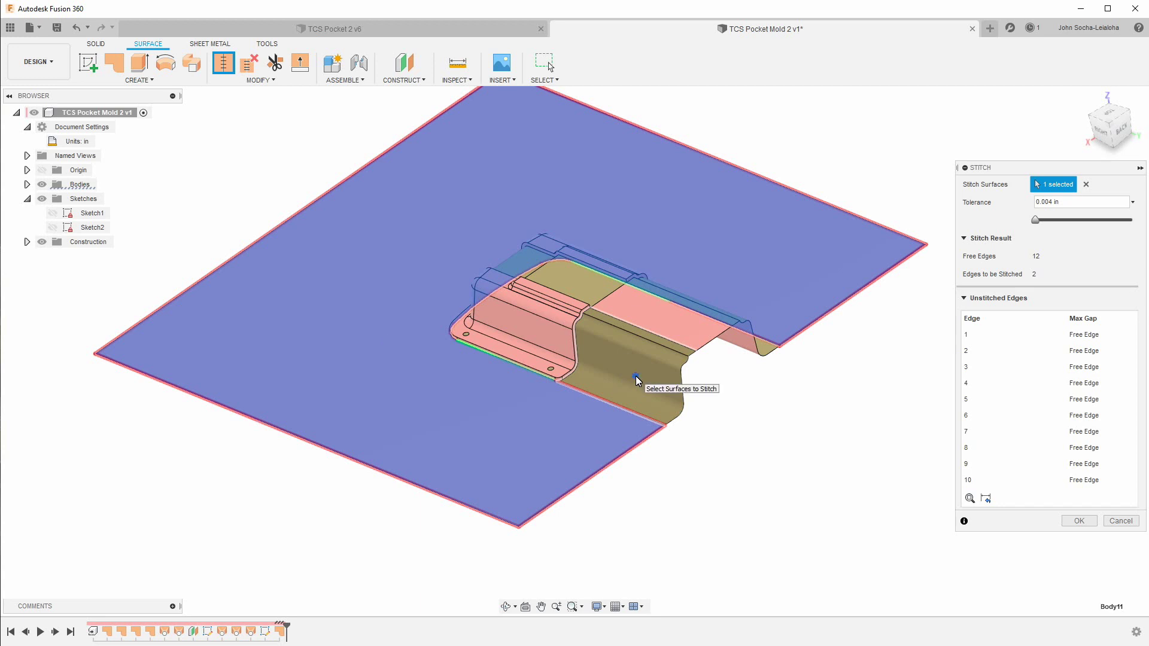
pyautogui.click(635, 375)
pyautogui.click(686, 331)
pyautogui.keyDown('shift'); pyautogui.moveTo(782, 392); pyautogui.dragTo(463, 375, button='middle'); pyautogui.keyUp('shift')
pyautogui.click(454, 374)
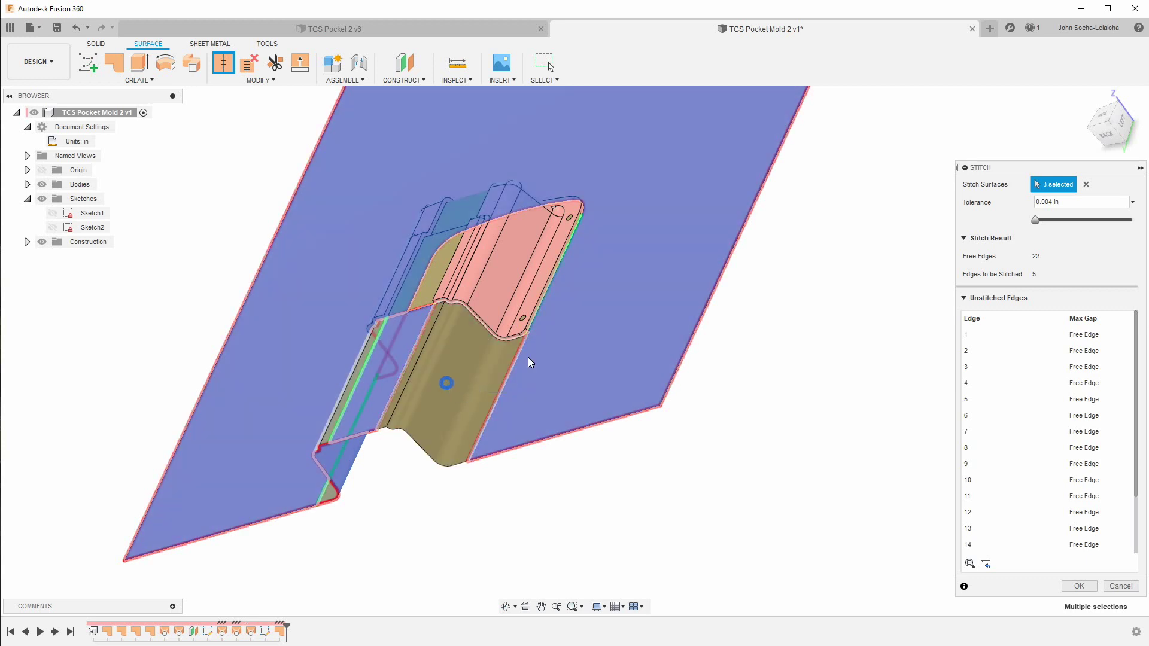
pyautogui.click(431, 271)
# Add the thin strip face and stitch everything into one surface body
pyautogui.keyDown('shift'); pyautogui.moveTo(429, 261); pyautogui.dragTo(684, 331, button='middle'); pyautogui.keyUp('shift')
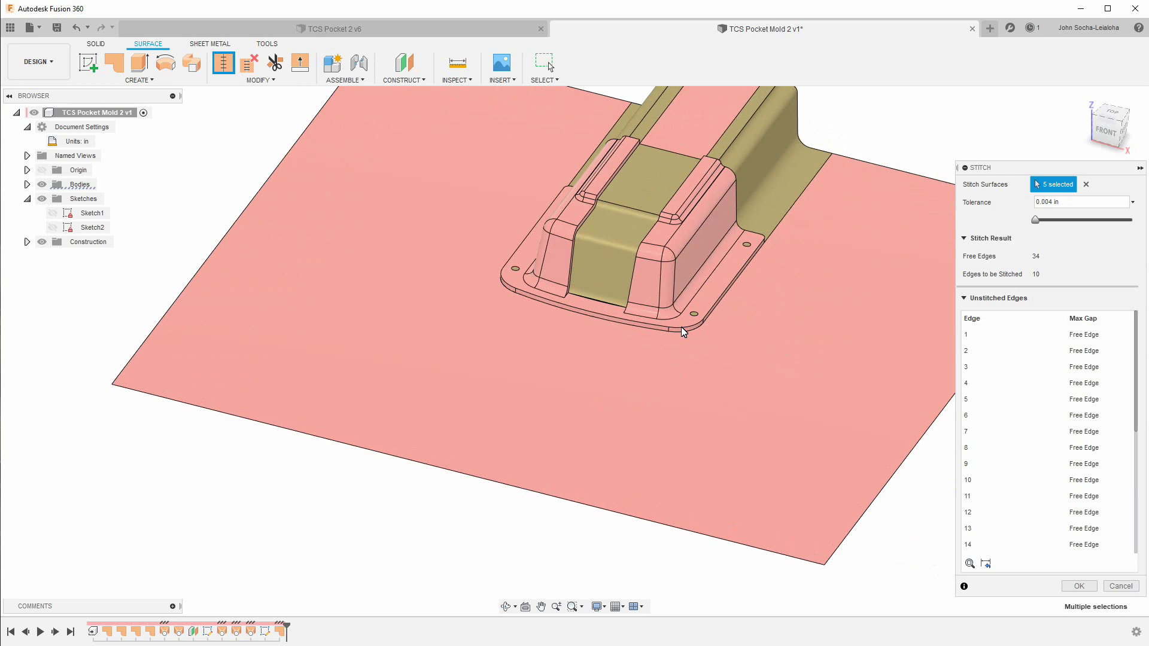
pyautogui.scroll(10, 684, 331)
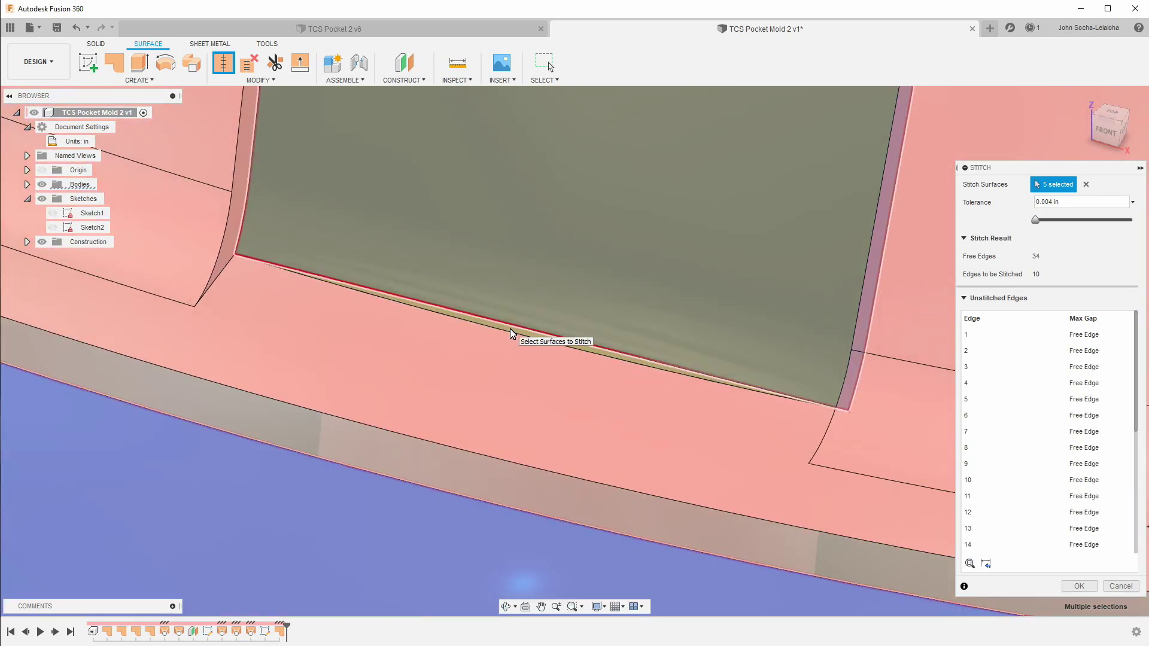
pyautogui.scroll(5, 512, 333)
pyautogui.click(512, 333)
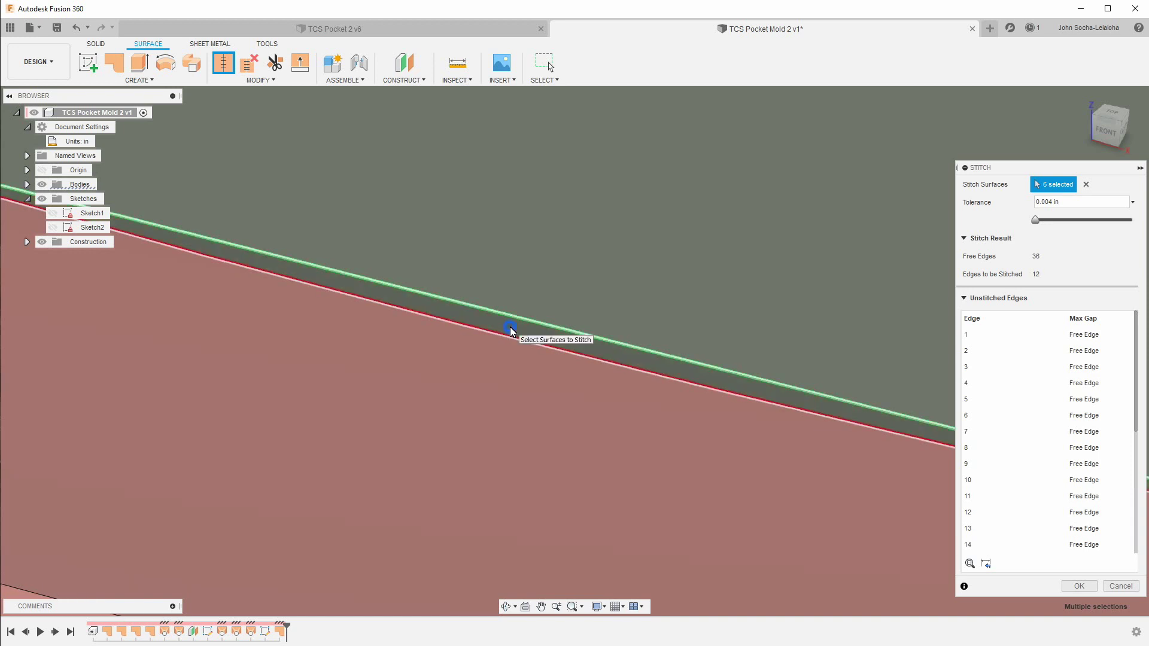
pyautogui.scroll(-10, 511, 330)
pyautogui.scroll(-10, 494, 278)
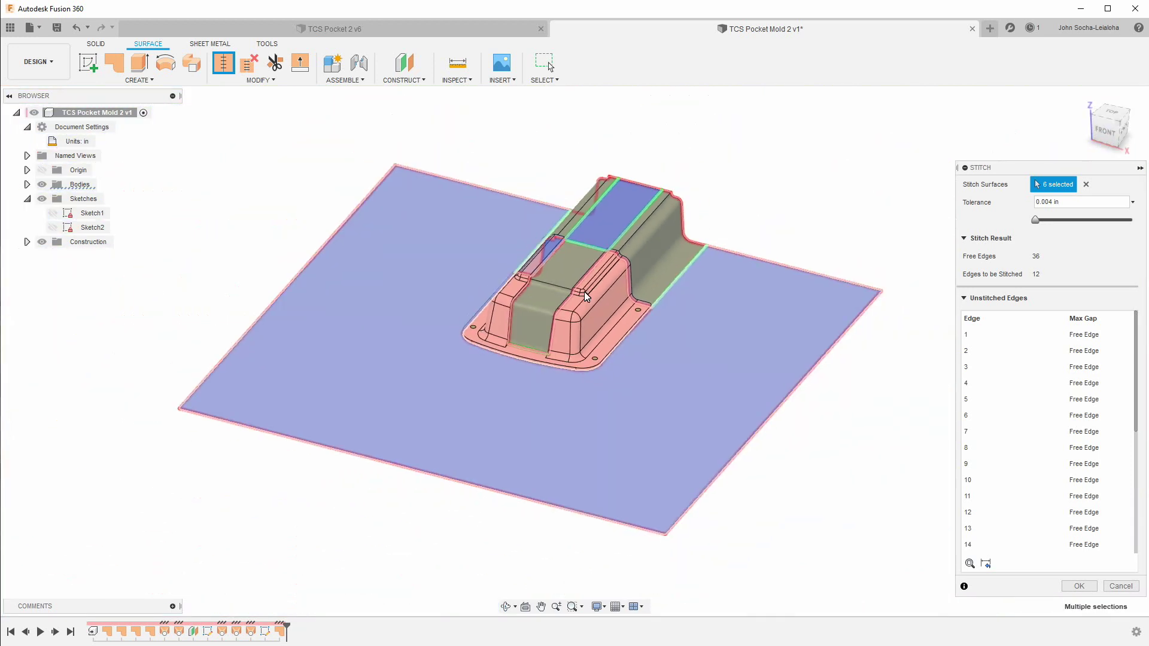
pyautogui.click(1080, 586)
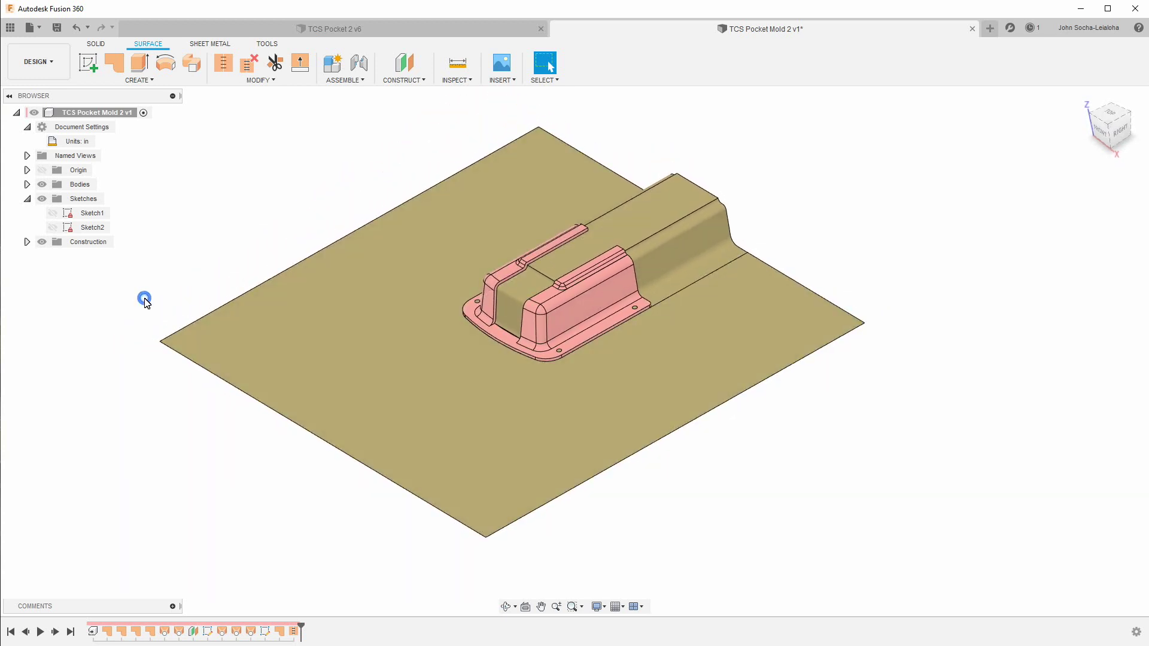
# Add a new component named Mold under the root component and begin a sketch in it
pyautogui.rightClick(90, 113)
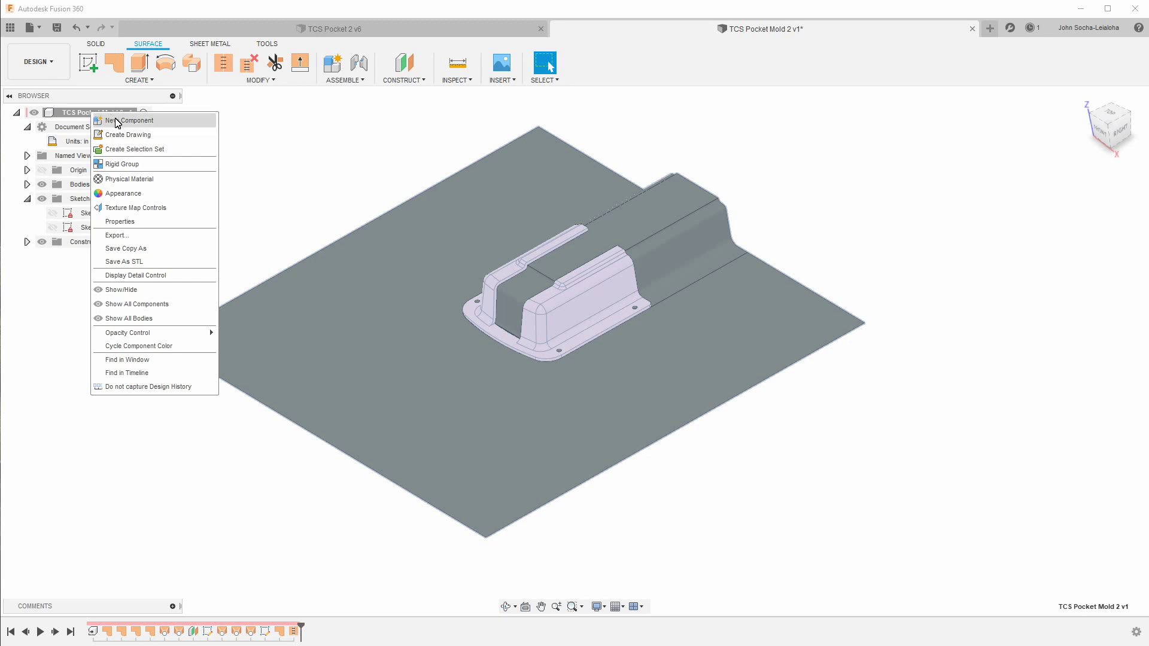
pyautogui.click(113, 120)
pyautogui.click(78, 256)
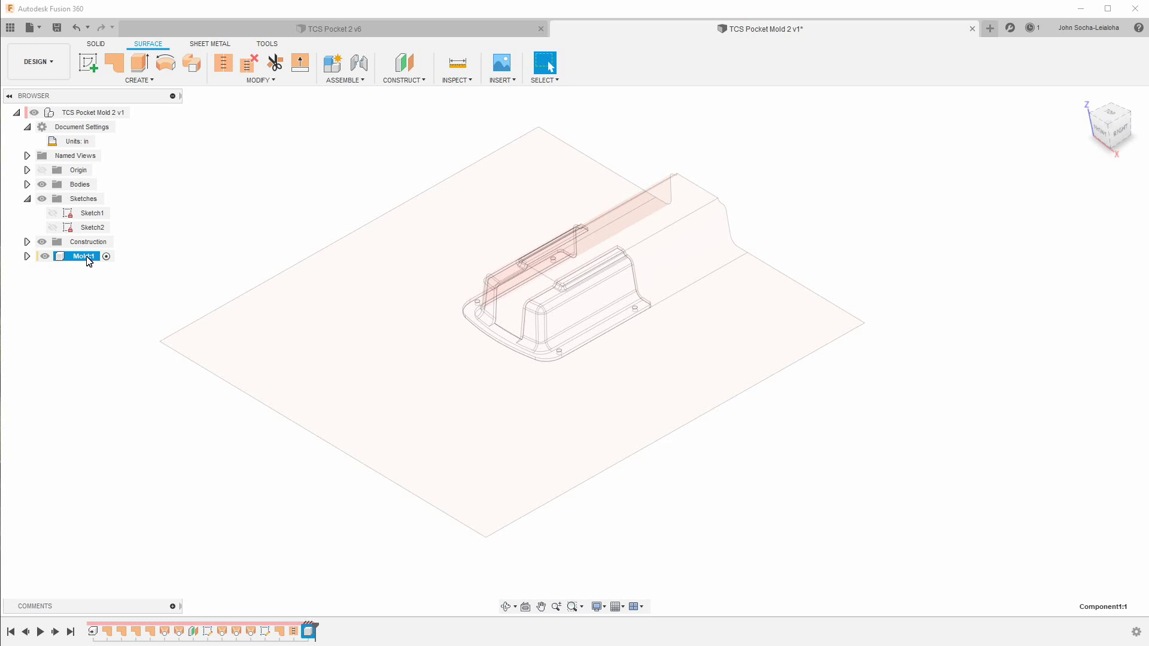
pyautogui.press('Return')
pyautogui.click(88, 63)
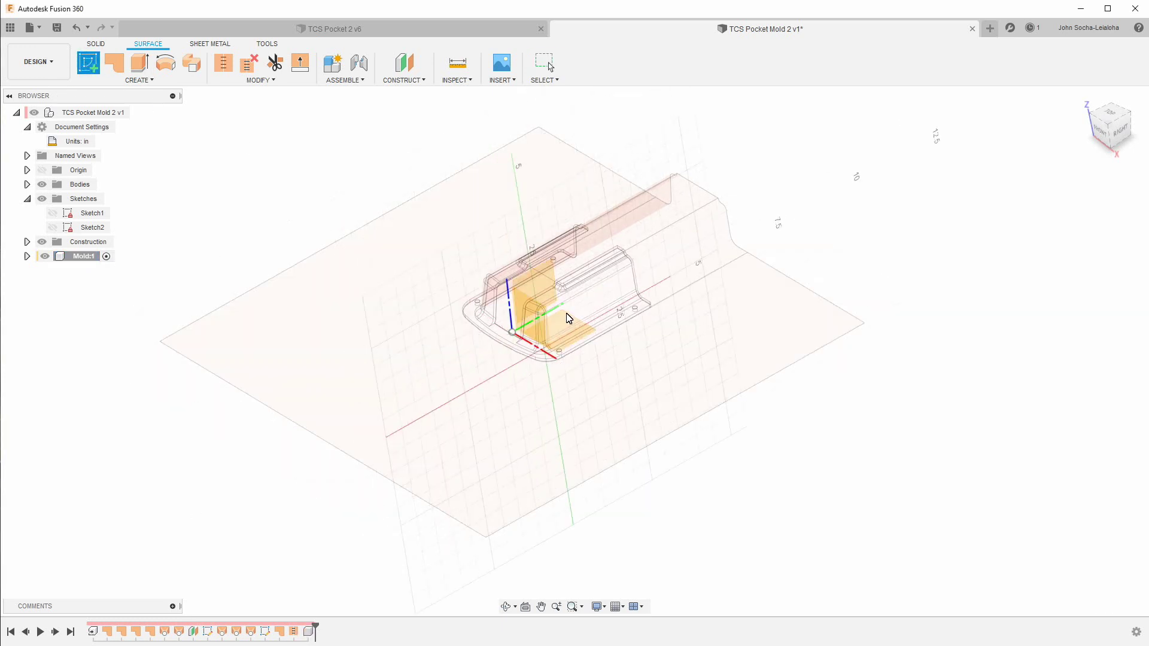
# Sketch on the bottom plane and project the first outline corner points into it
pyautogui.click(597, 385)
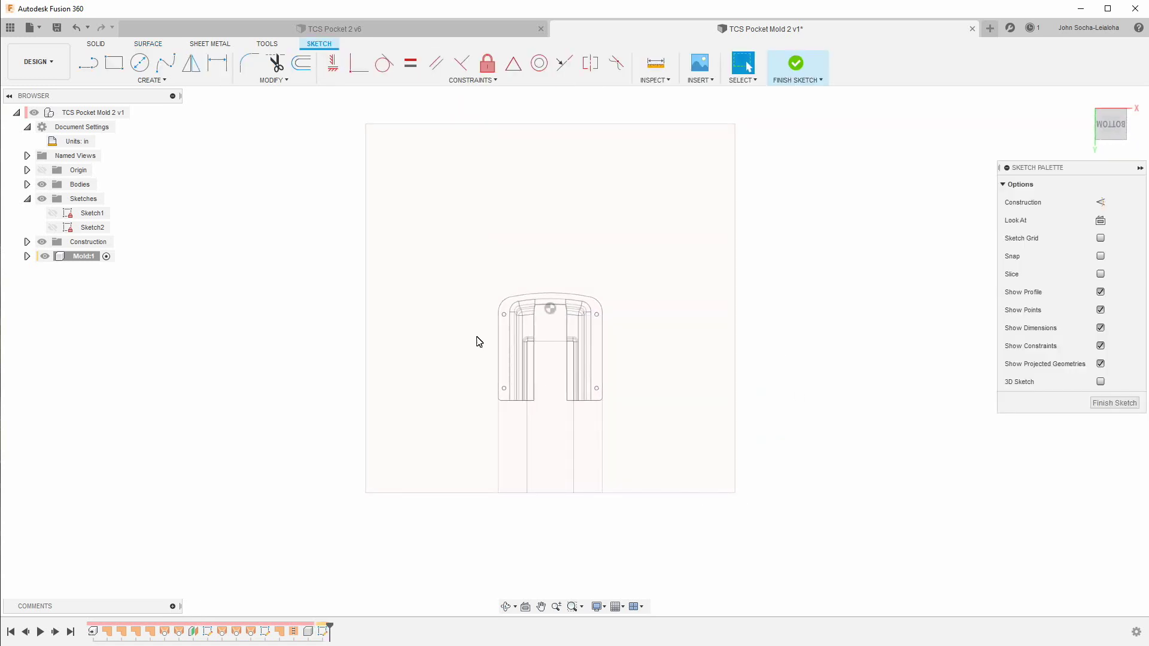
pyautogui.scroll(2, 473, 486)
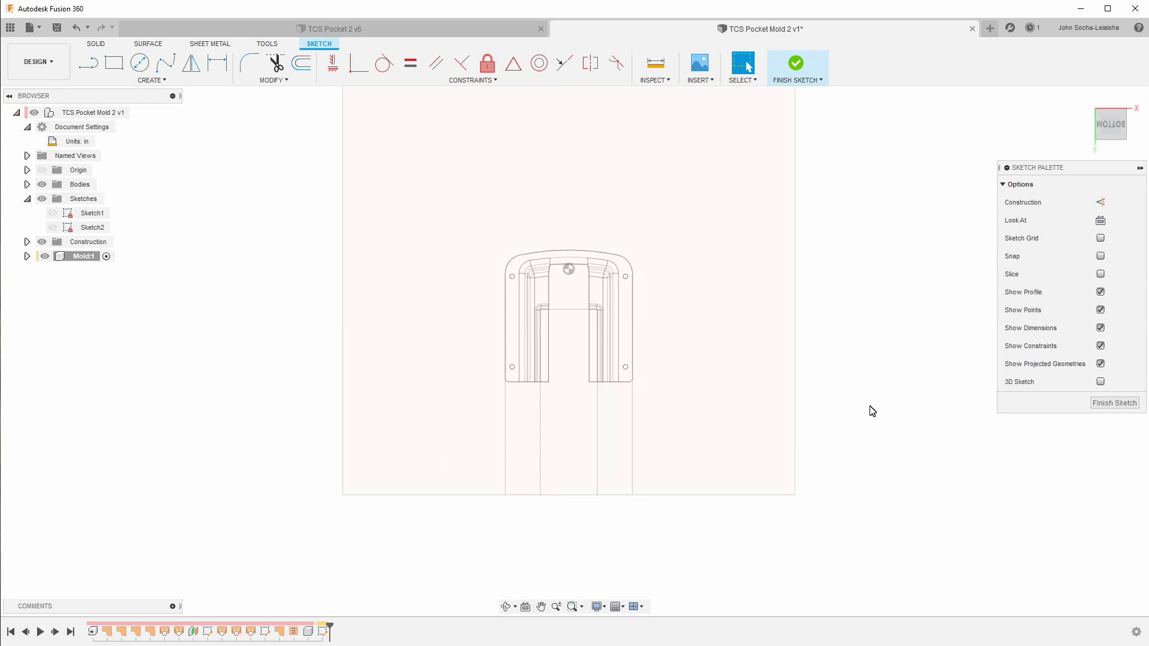
pyautogui.scroll(2, 915, 403)
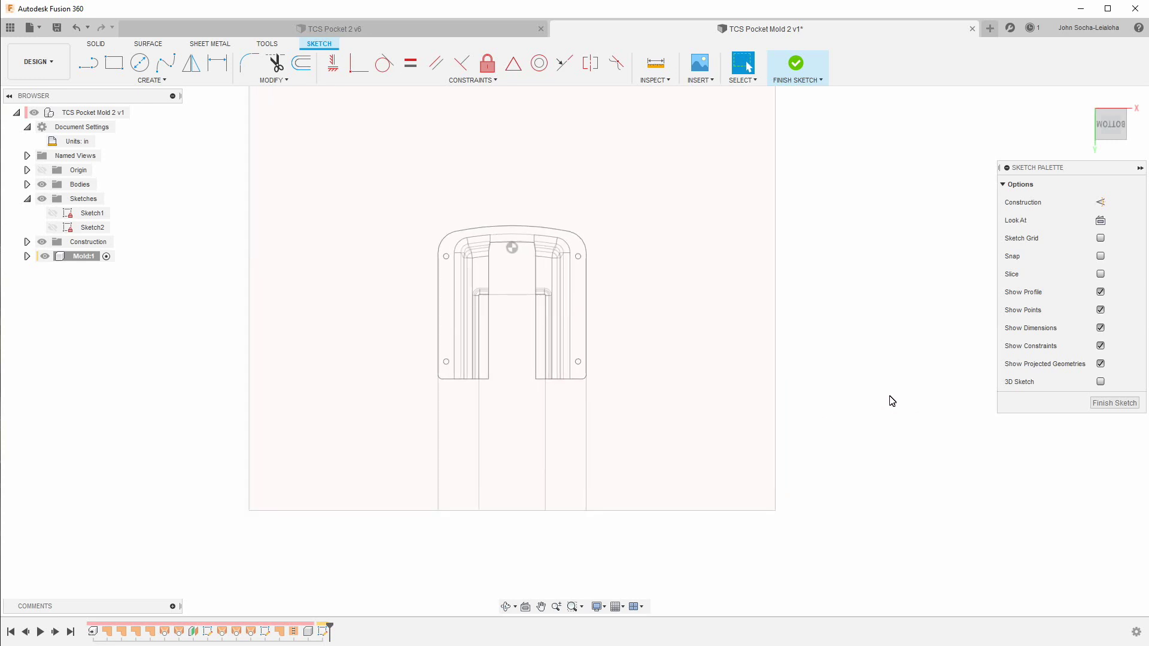
pyautogui.press('p')
pyautogui.scroll(4, 481, 402)
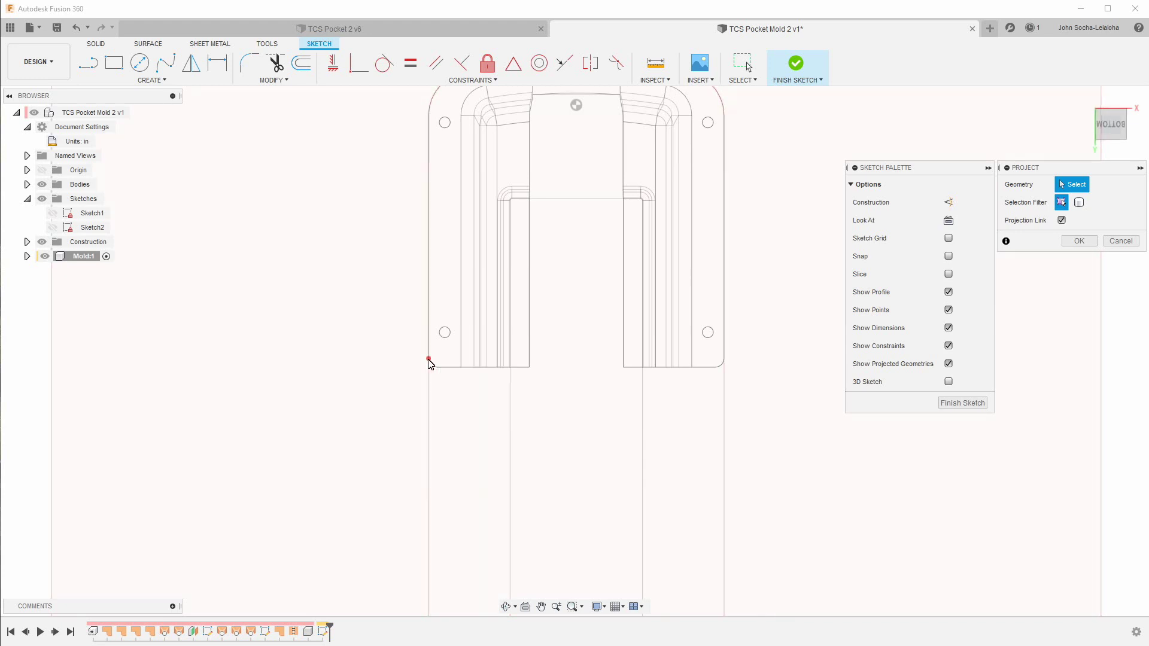
pyautogui.click(429, 365)
pyautogui.scroll(-2, 449, 464)
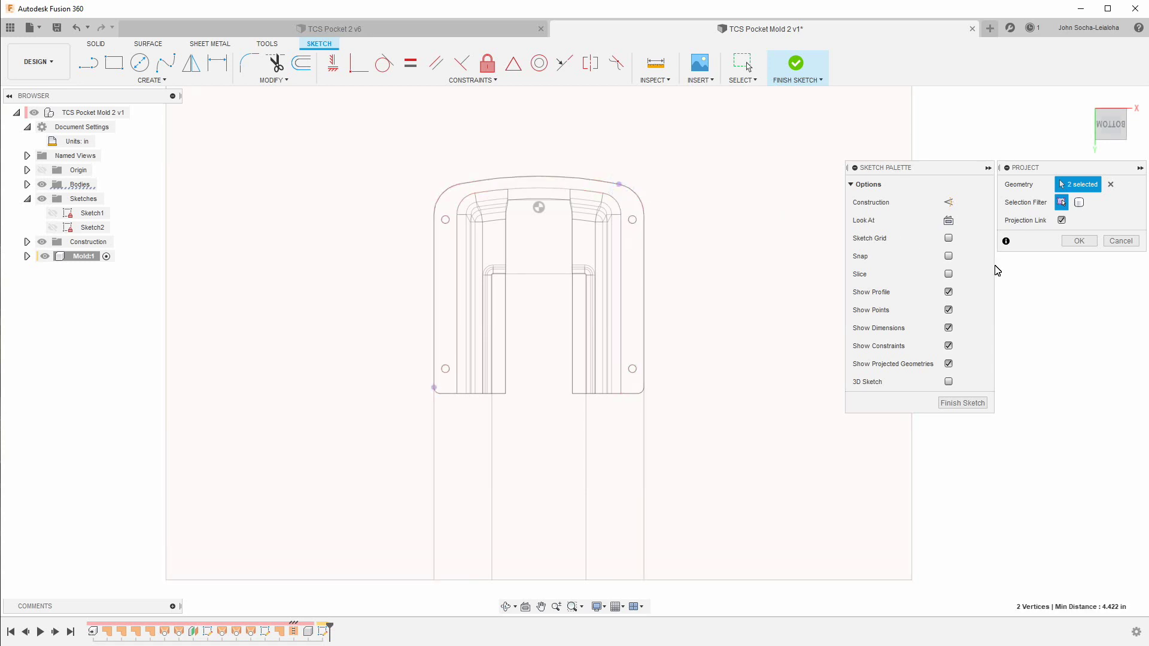
pyautogui.click(1080, 241)
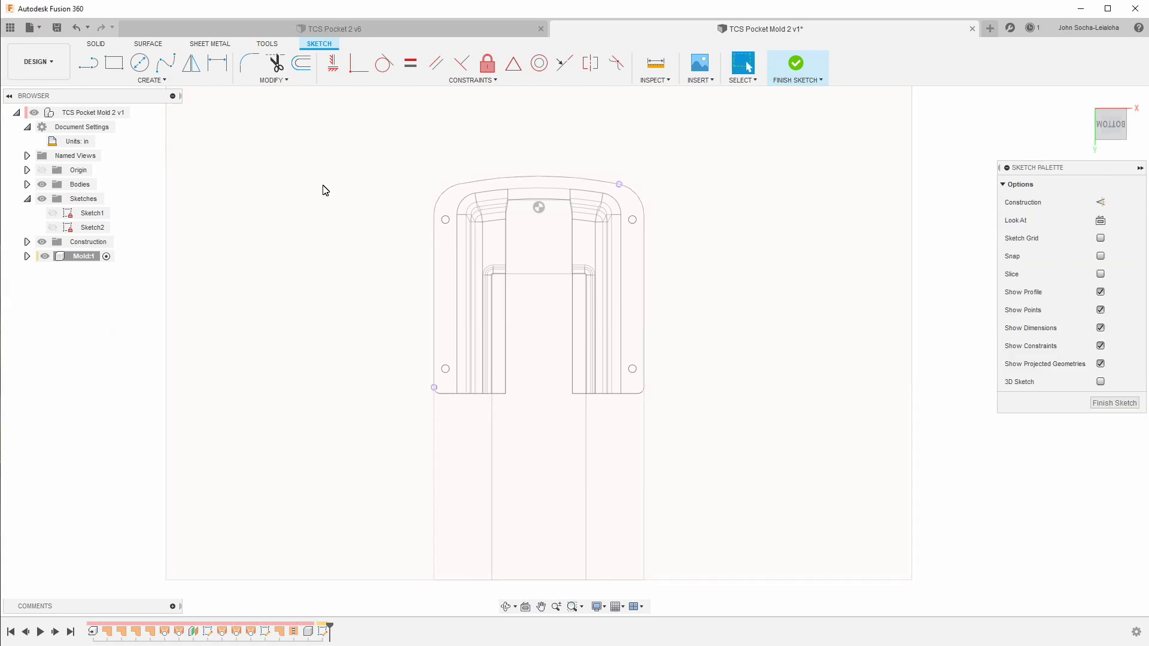
# Project the top-left arc corner and bottom-right corner points as well
pyautogui.press('p')
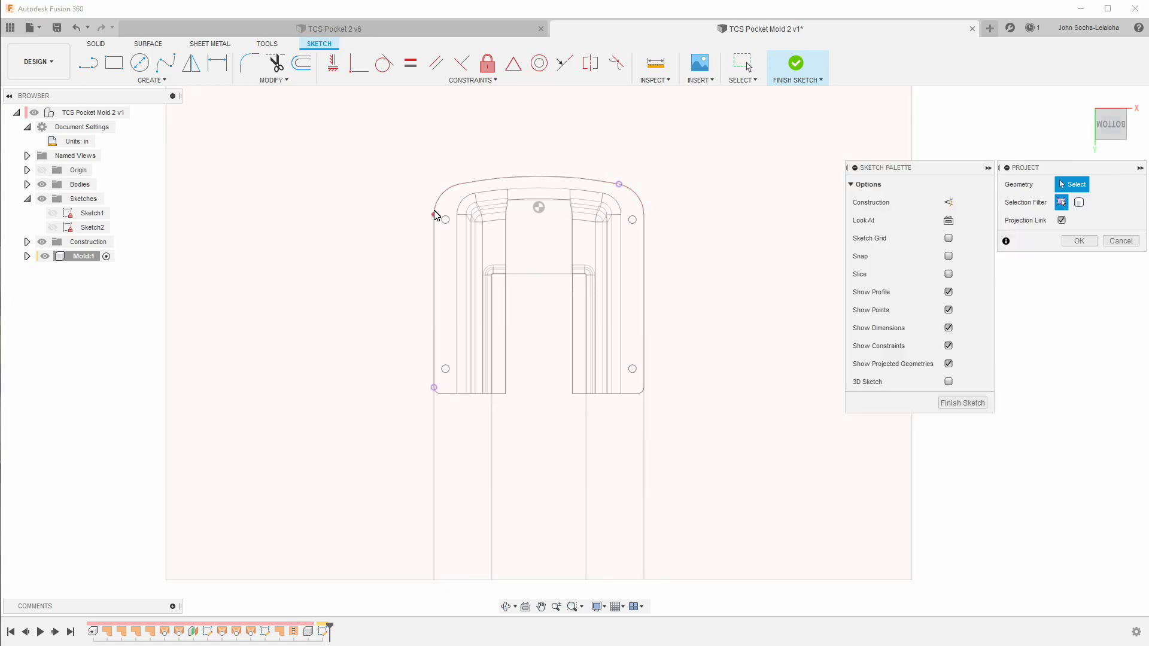
pyautogui.click(460, 185)
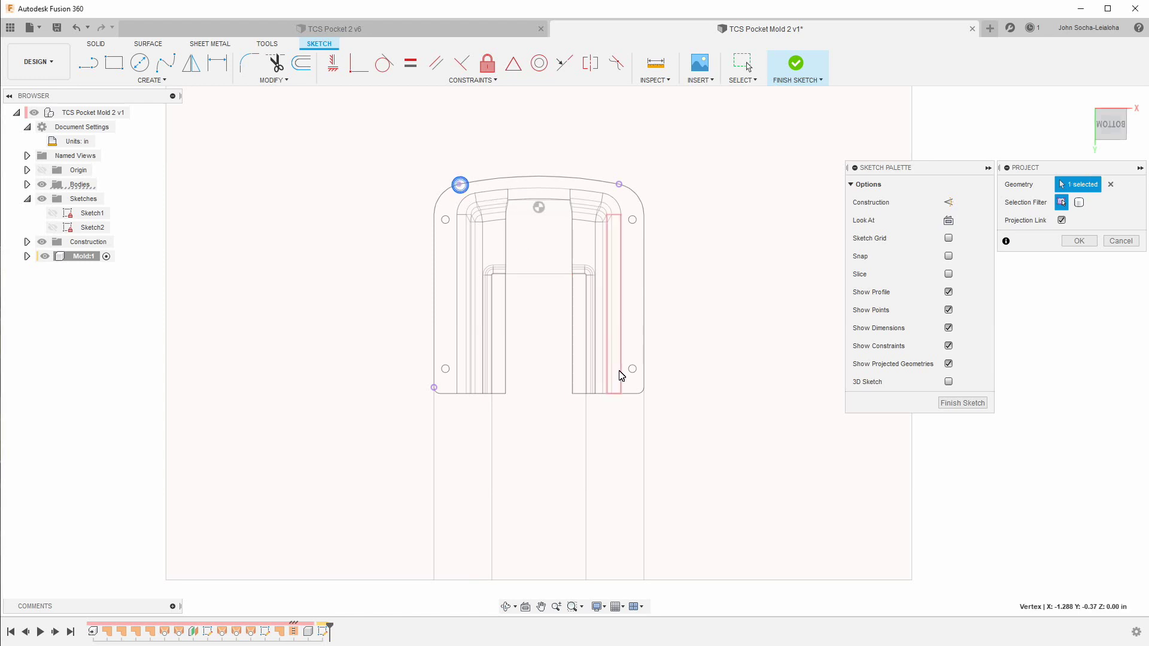
pyautogui.click(644, 389)
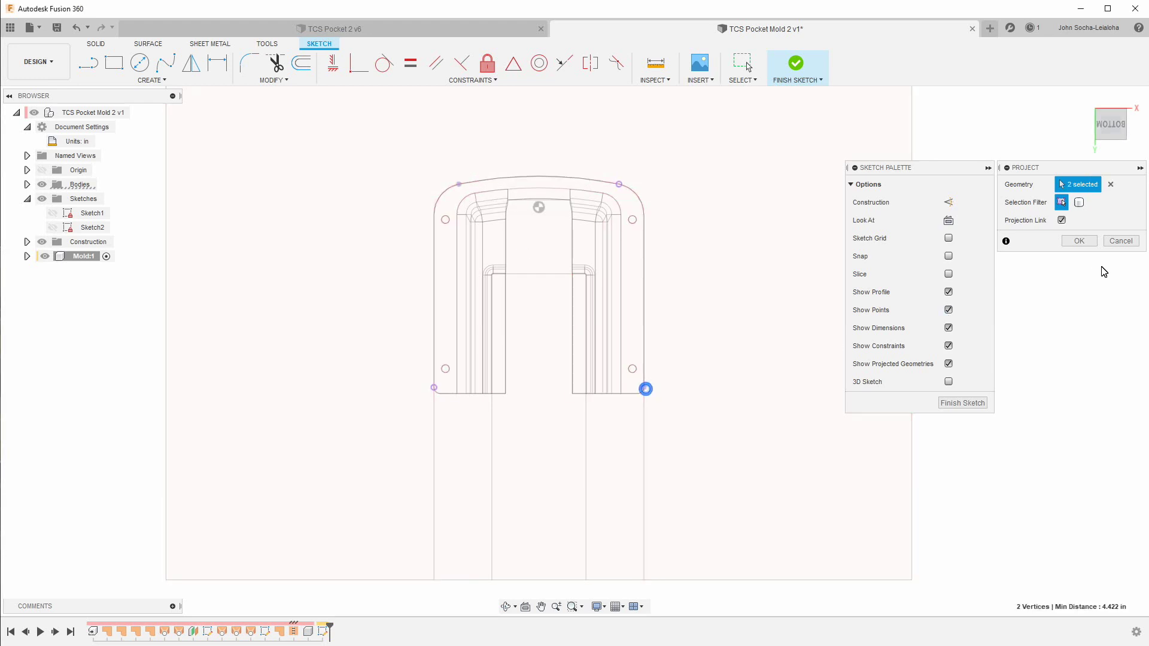
pyautogui.click(1077, 240)
# Draw two corner-to-corner construction diagonals across the part outline
pyautogui.press('l')
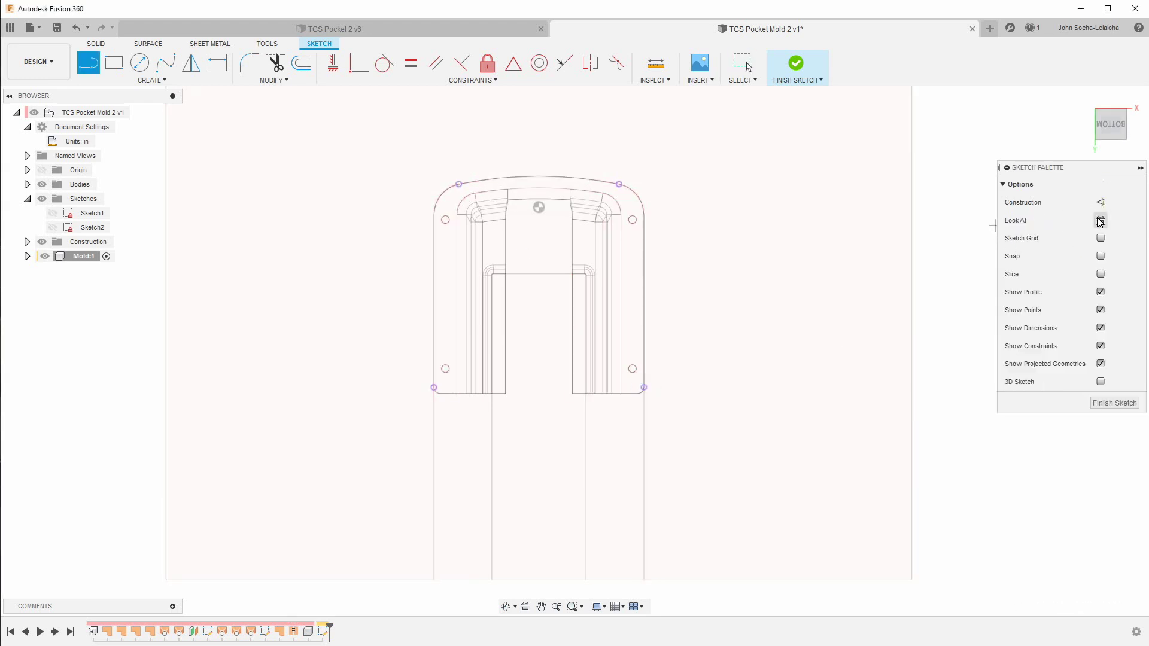
pyautogui.click(1101, 204)
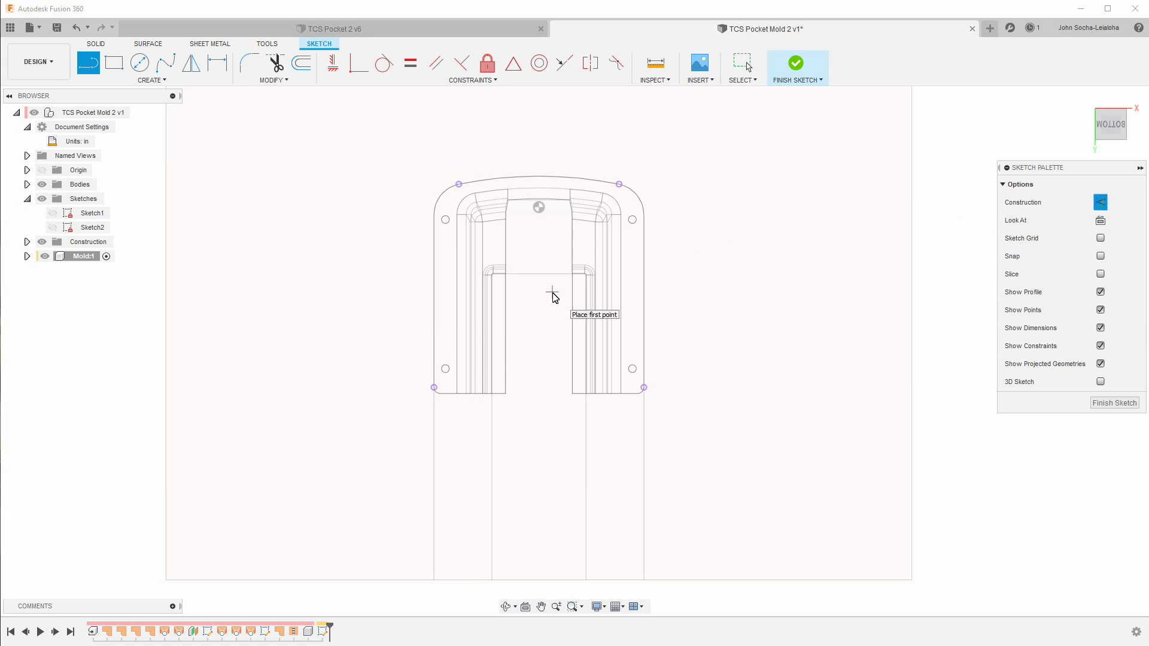
pyautogui.click(459, 183)
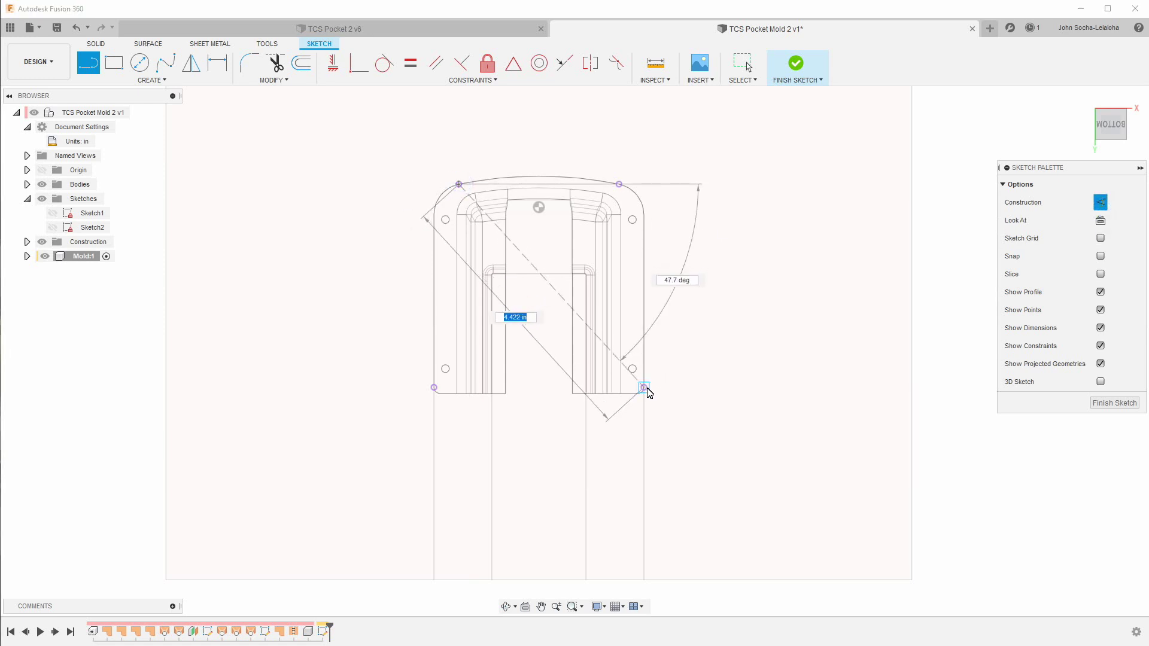
pyautogui.click(644, 388)
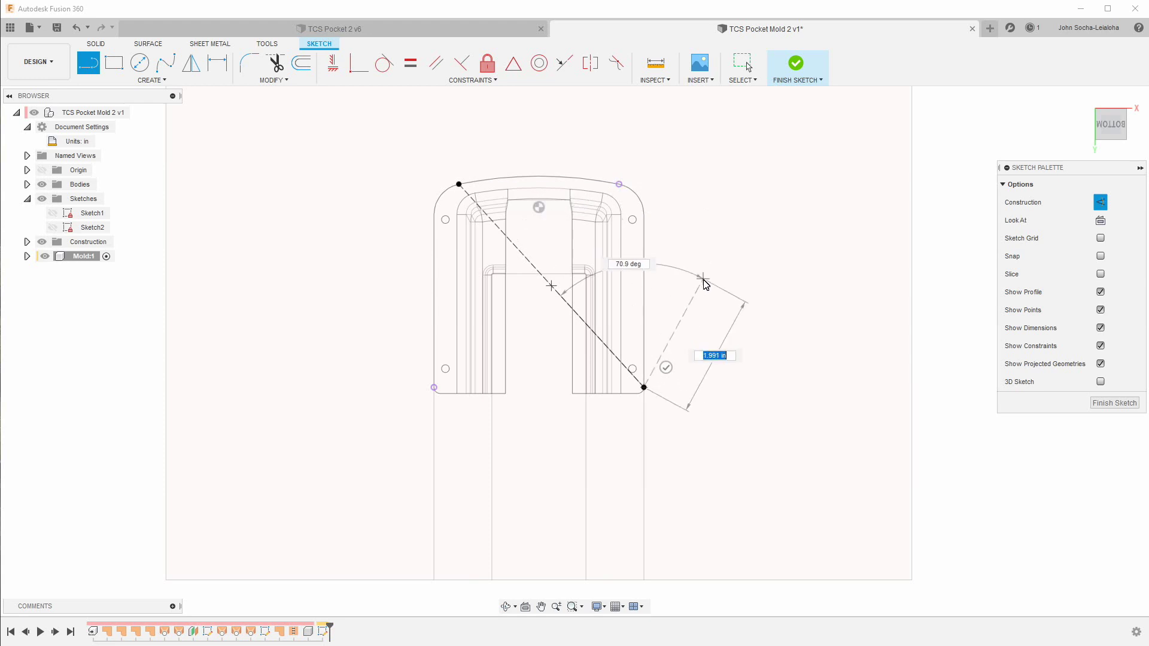
pyautogui.press('Escape')
pyautogui.press('l')
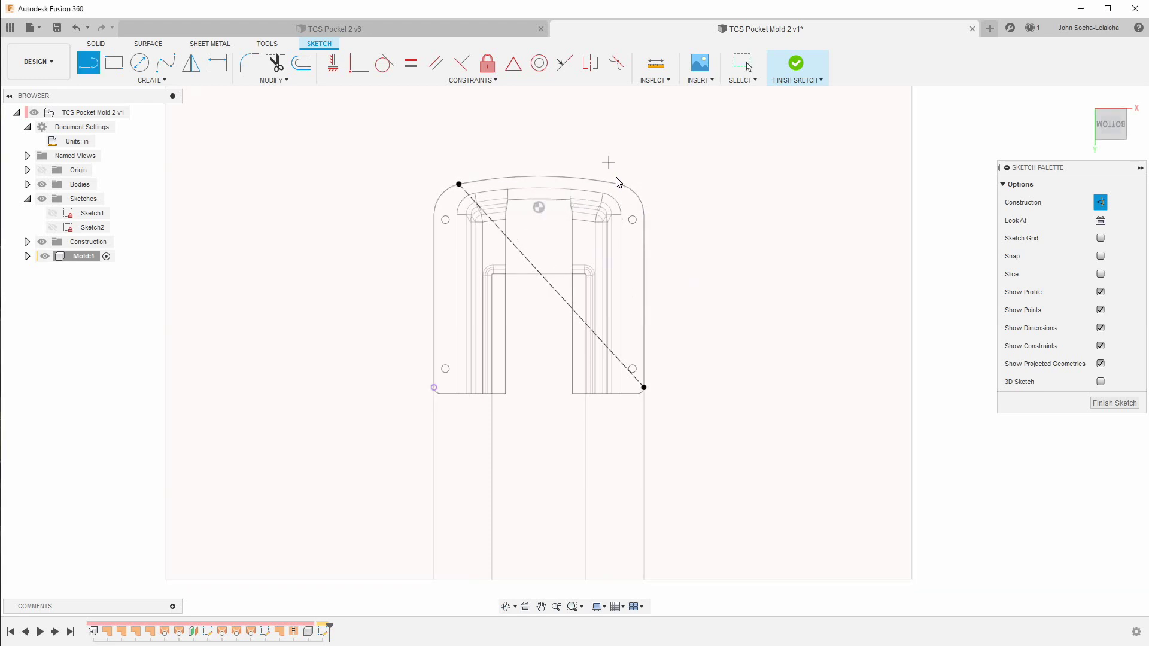
pyautogui.click(618, 184)
pyautogui.click(434, 387)
pyautogui.press('Escape')
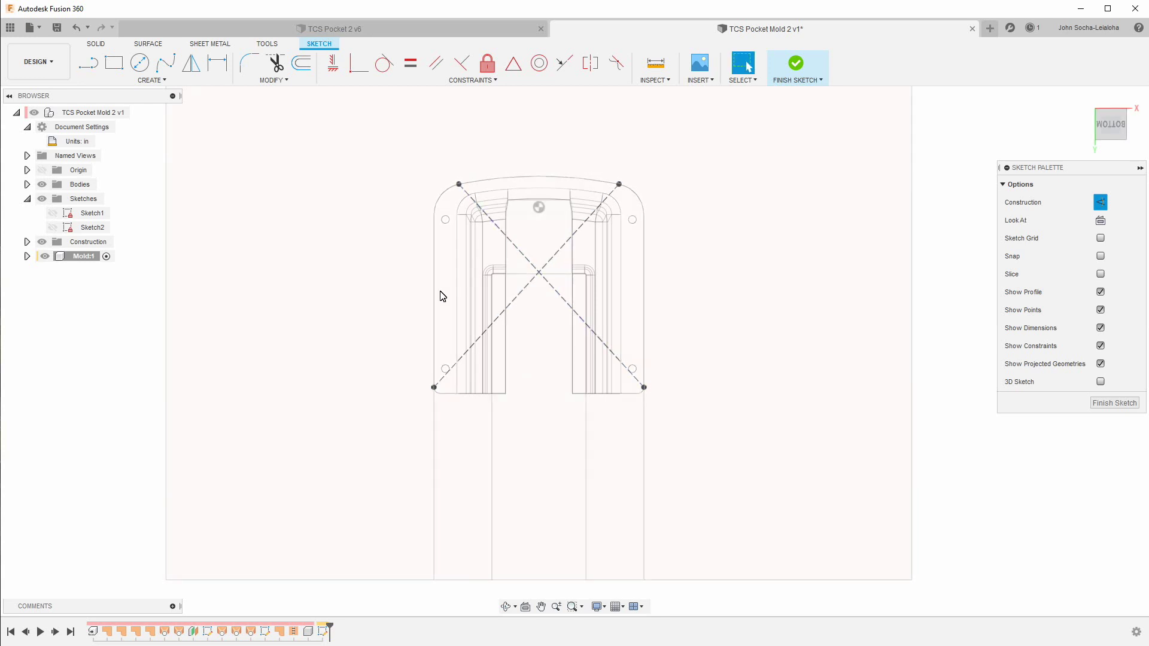
# Add a short vertical construction line from the diagonals' intersection
pyautogui.press('l')
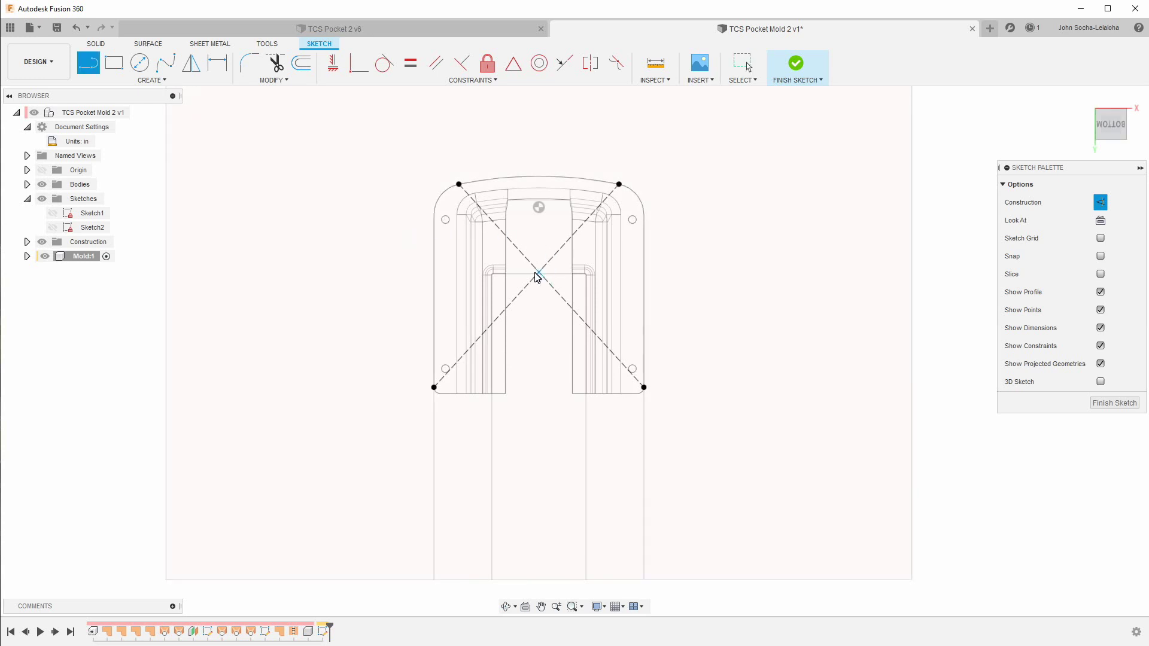
pyautogui.click(539, 274)
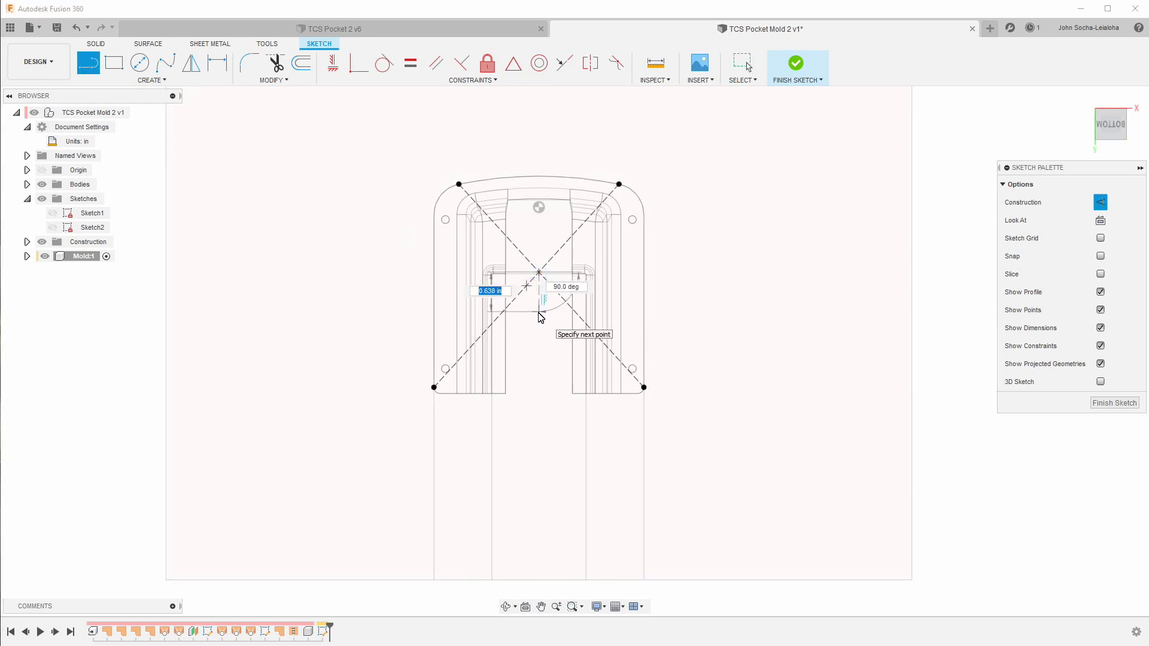
pyautogui.click(539, 313)
pyautogui.press('Escape')
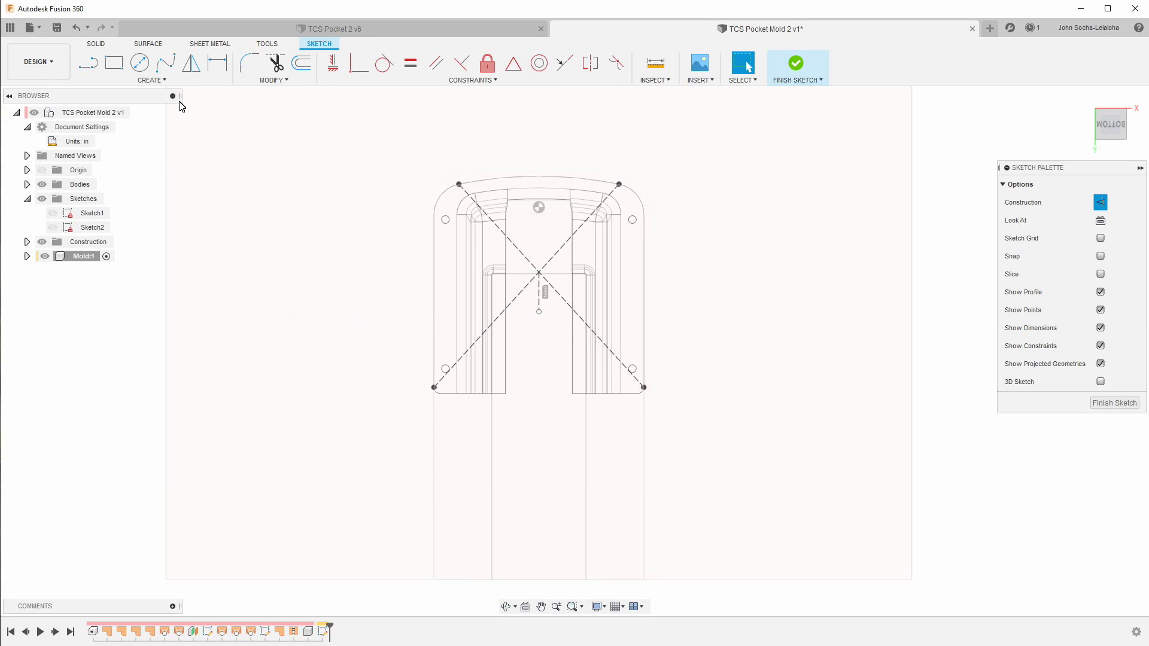
# Draw a center rectangle on the diagonals' crossing, its corner outside the part outline
pyautogui.click(121, 81)
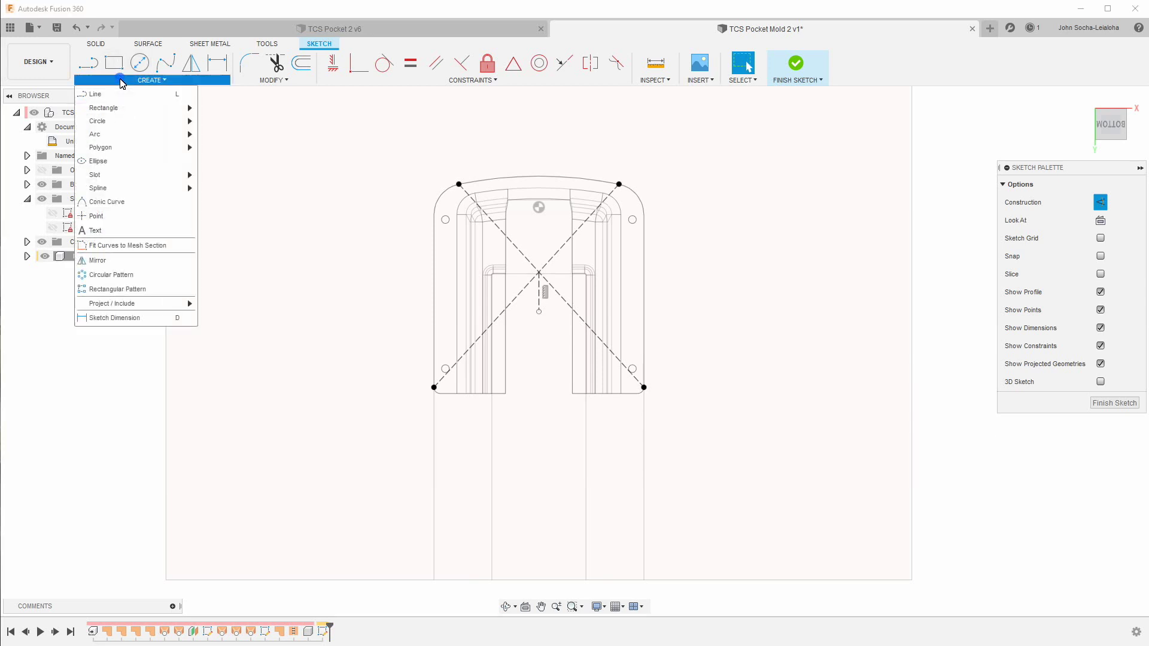
pyautogui.moveTo(127, 110)
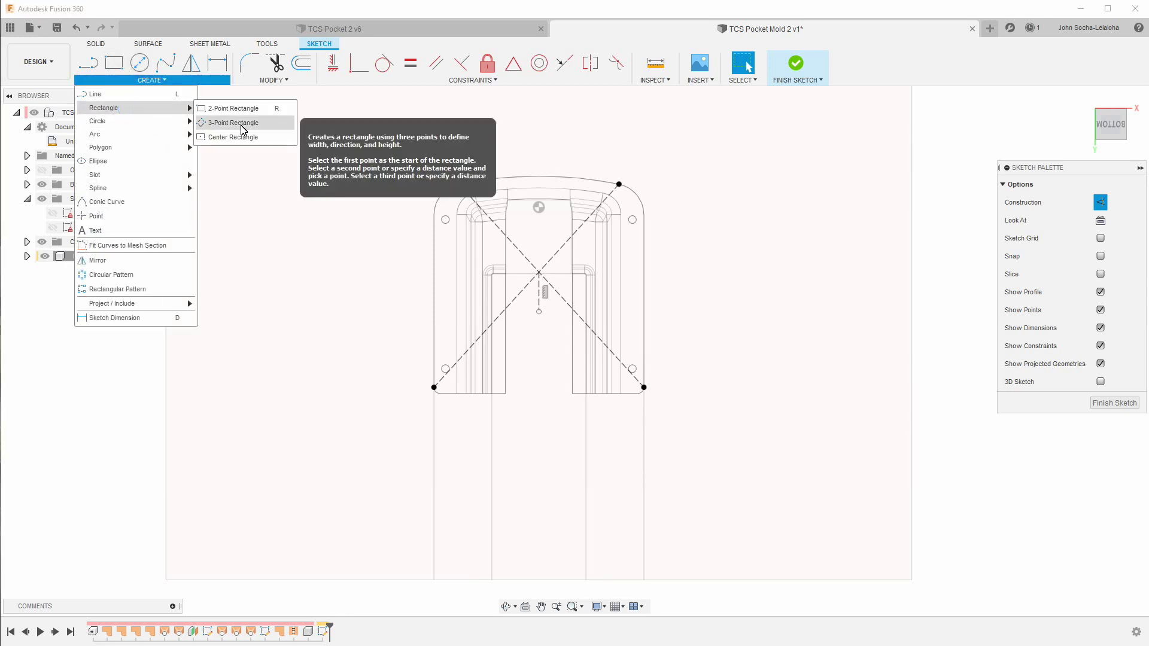
pyautogui.click(239, 137)
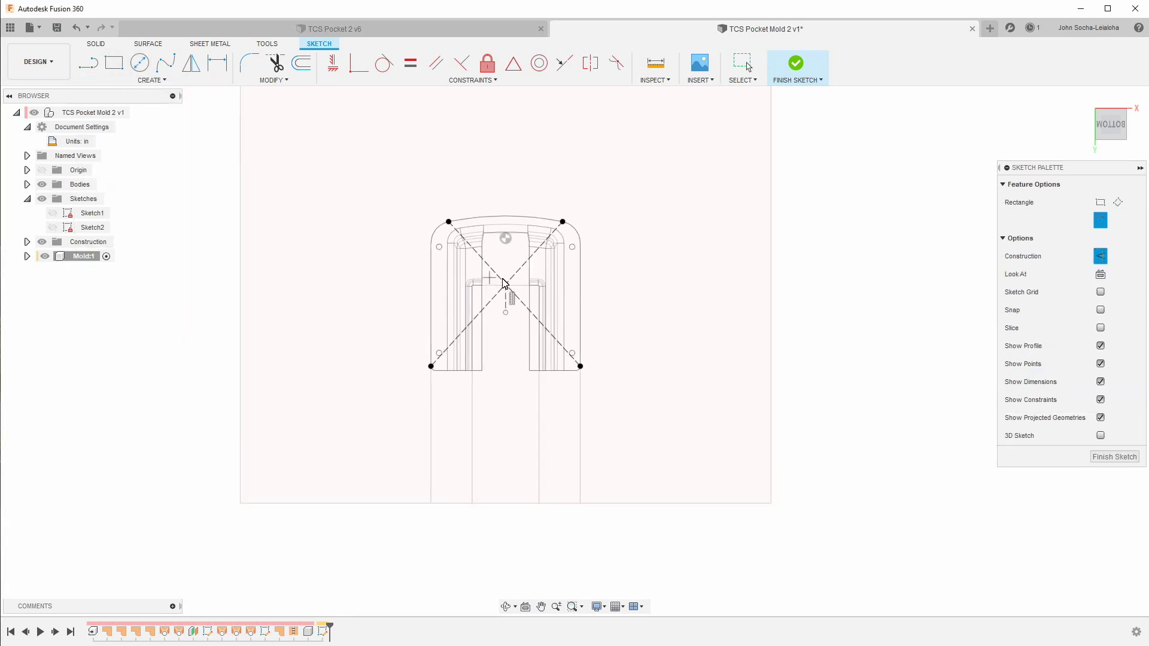
pyautogui.click(507, 288)
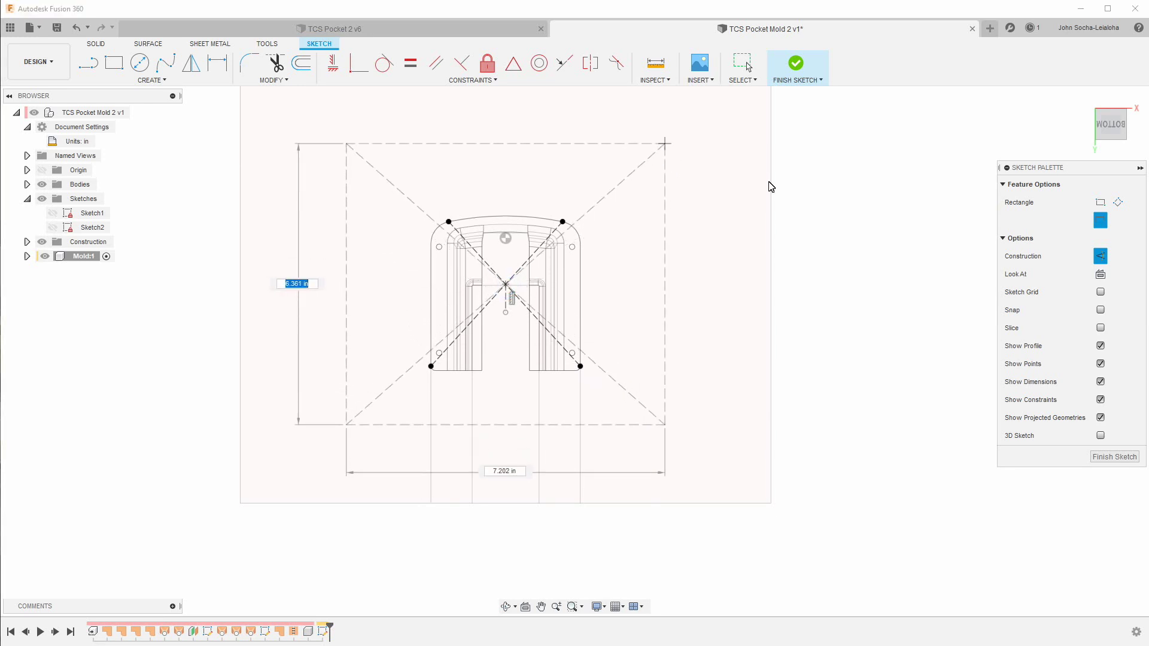
pyautogui.click(1101, 256)
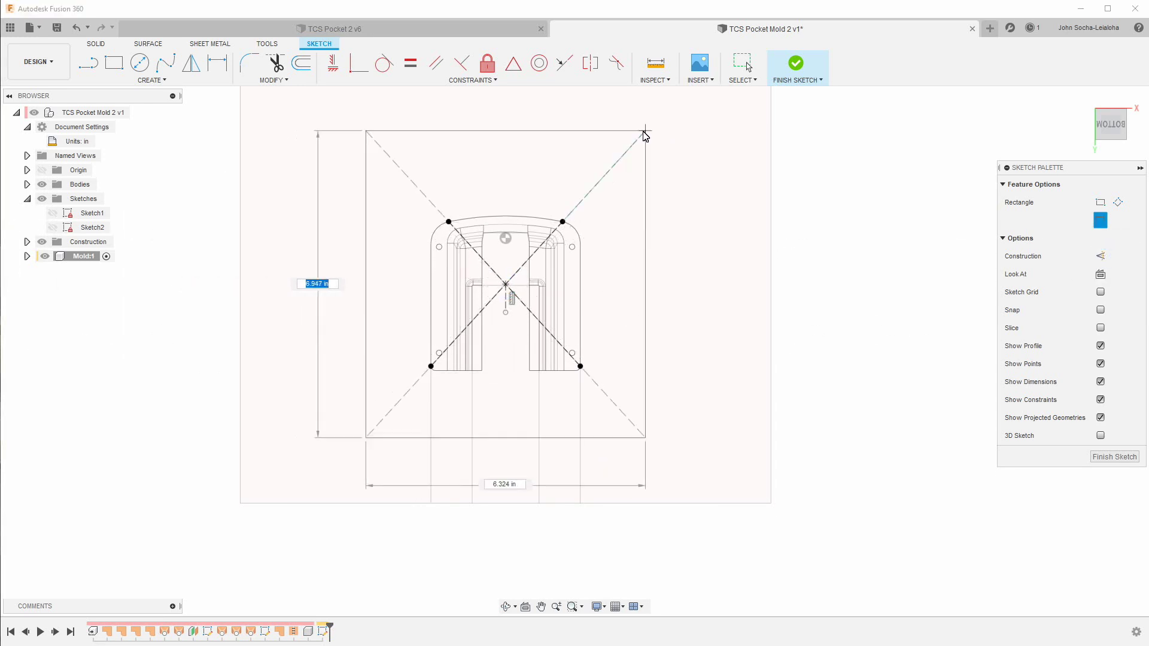
pyautogui.click(644, 132)
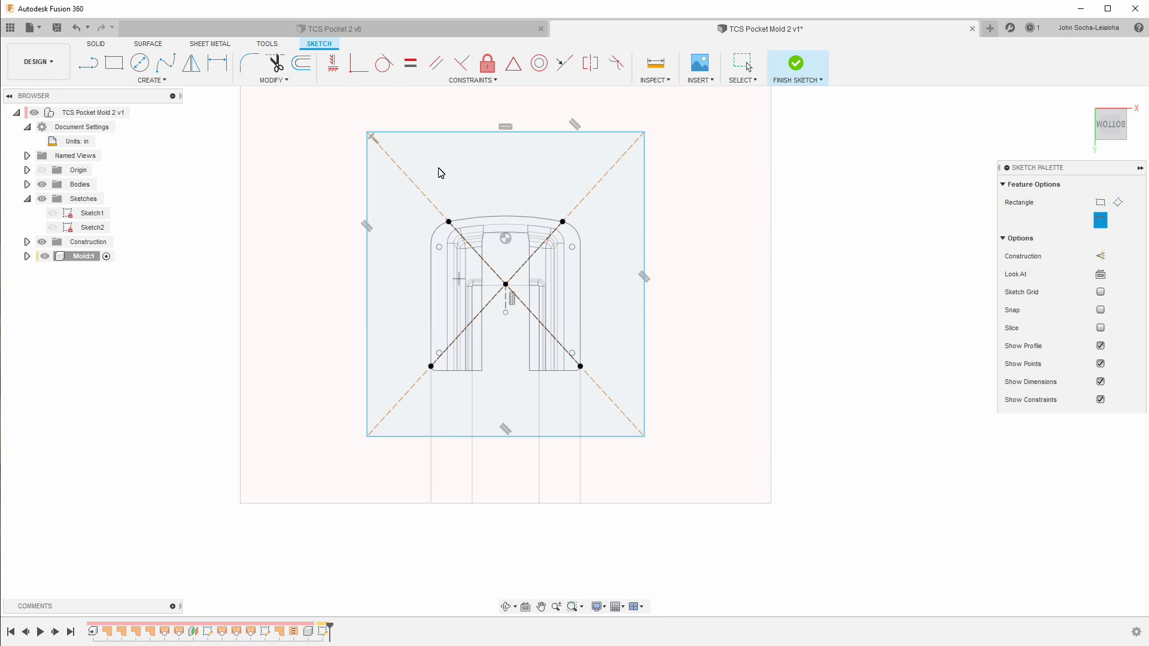
# Dimension both rectangle sides to 6 in and finish the sketch
pyautogui.press('d')
pyautogui.click(472, 131)
pyautogui.click(480, 113)
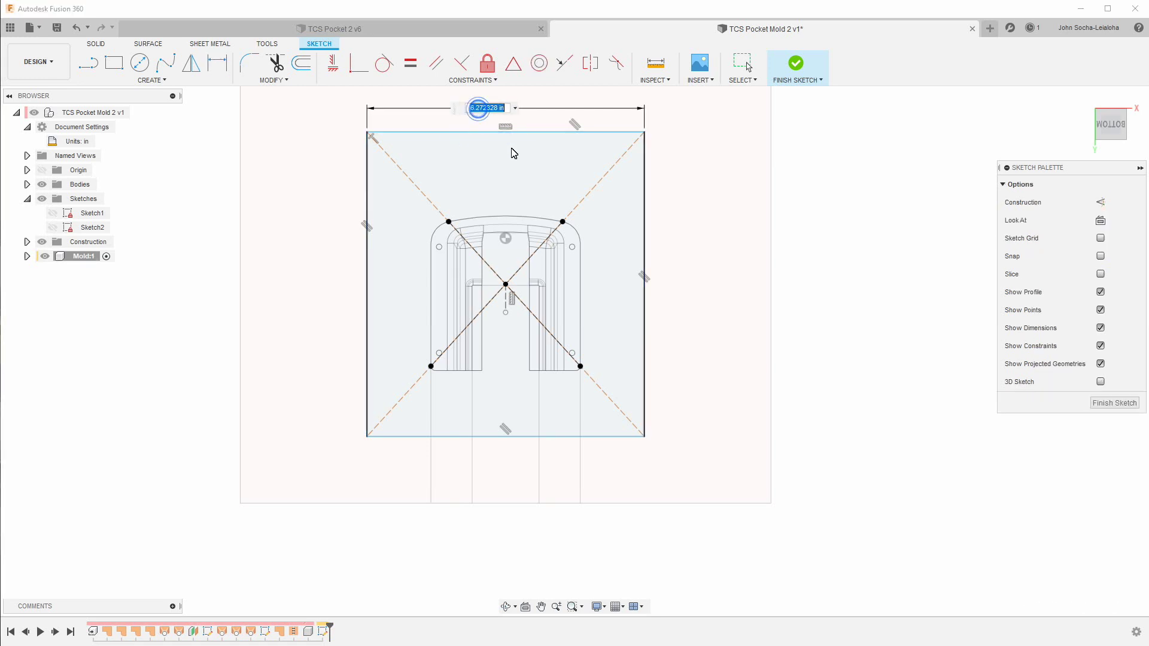
pyautogui.write('6')
pyautogui.press('Return')
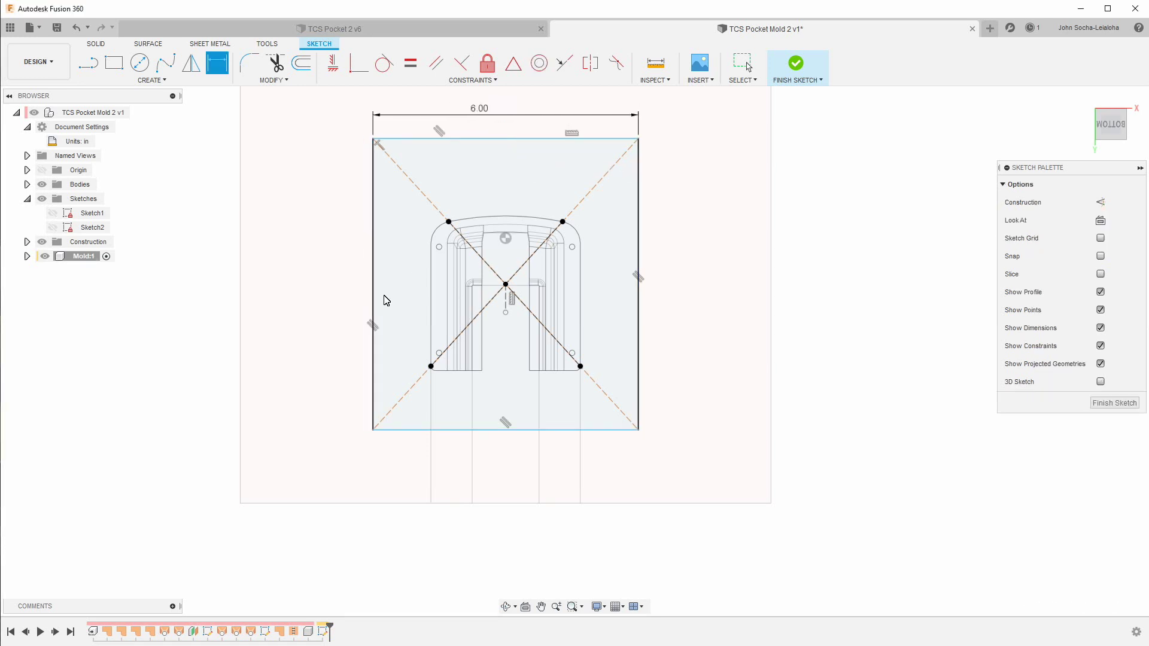
pyautogui.click(372, 295)
pyautogui.click(344, 291)
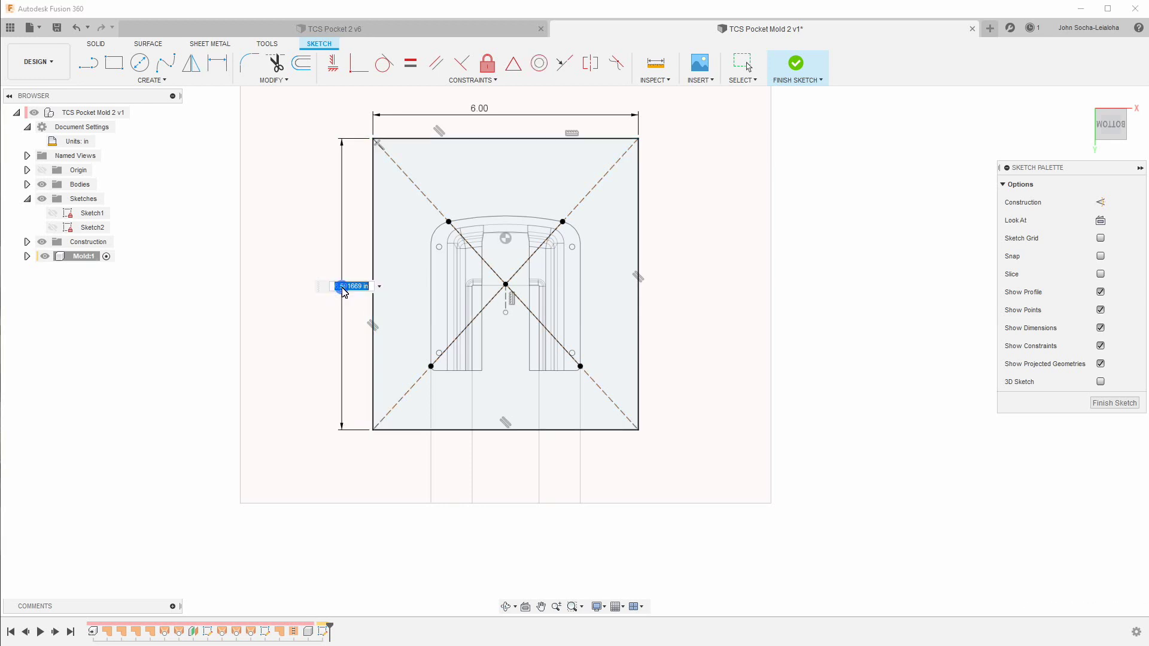
pyautogui.press('Return')
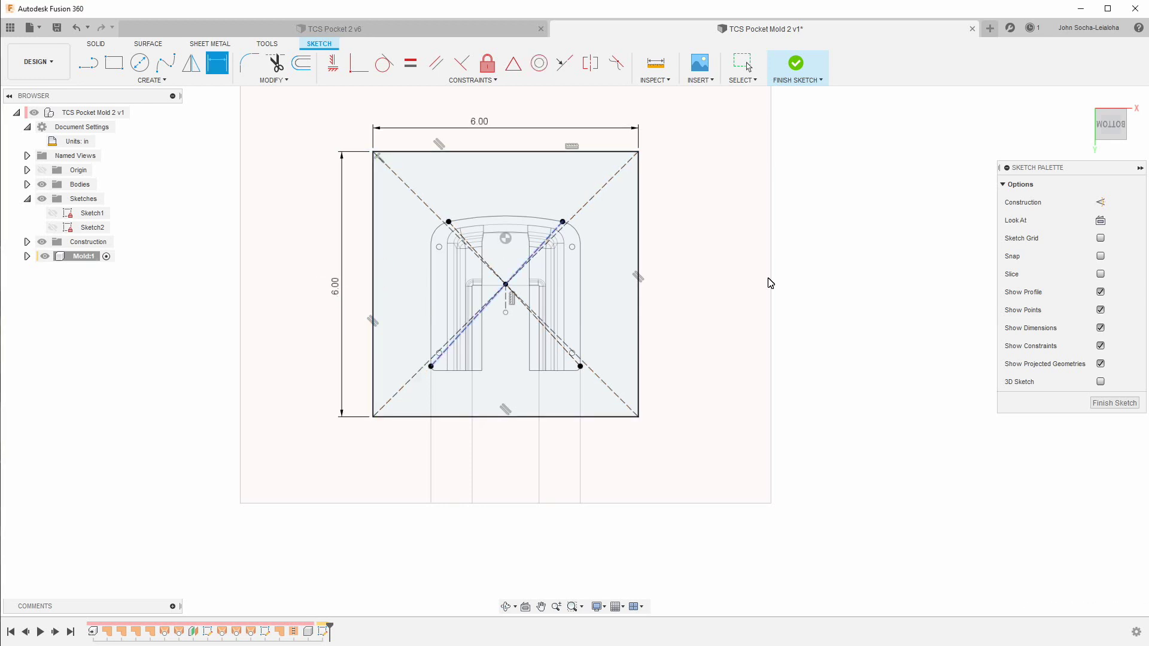
pyautogui.click(1115, 403)
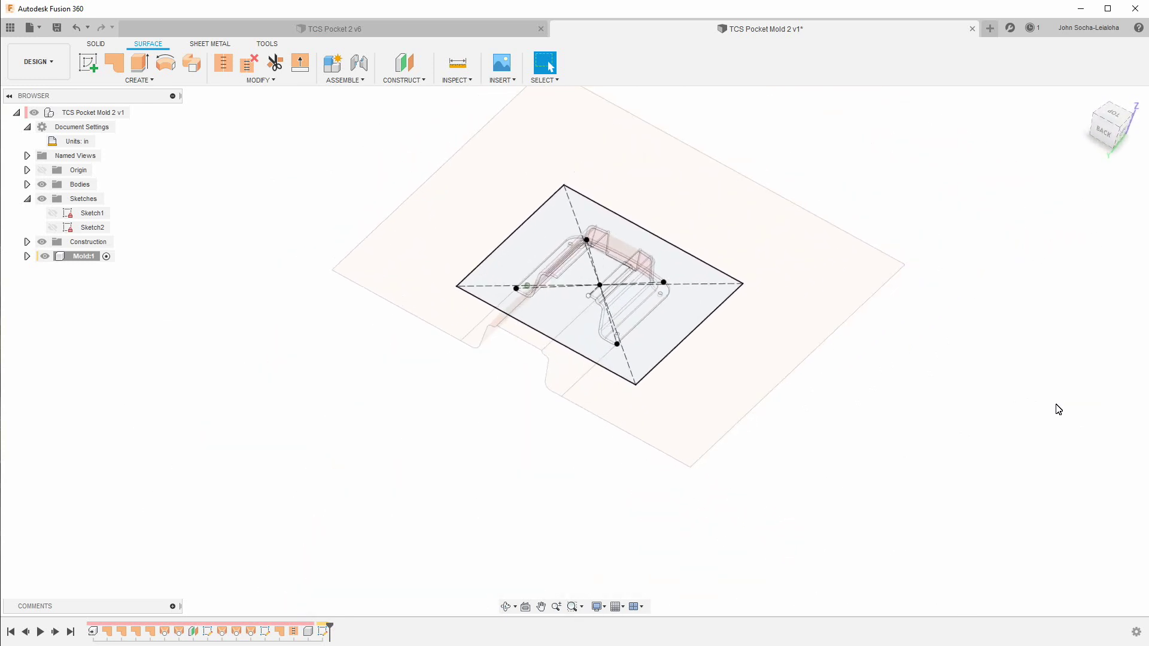
# Extrude the 6 in square using the Two Sides direction
pyautogui.press('e')
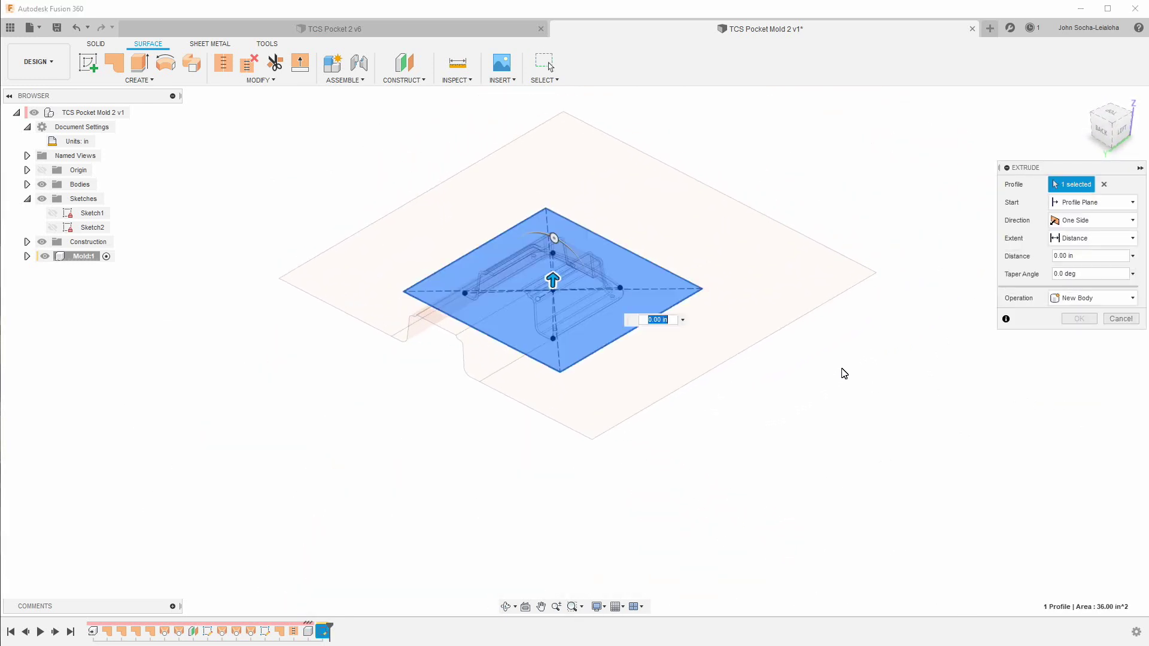
pyautogui.click(1081, 225)
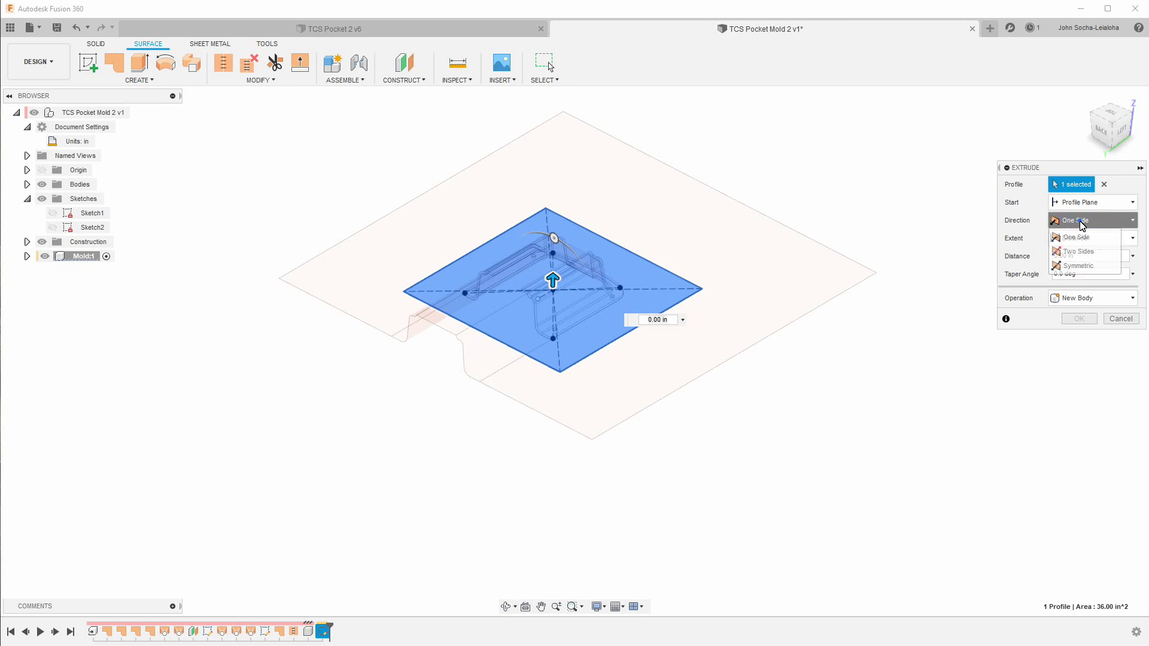
pyautogui.click(1075, 251)
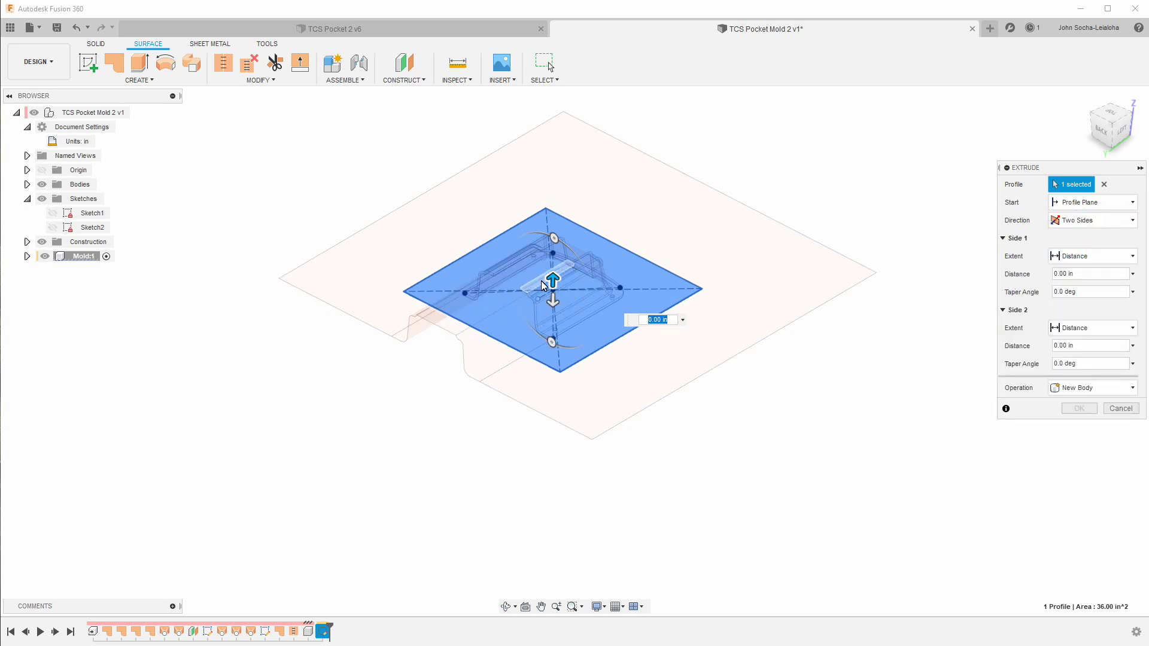
pyautogui.moveTo(552, 279); pyautogui.dragTo(568, 217)
pyautogui.keyDown('shift'); pyautogui.moveTo(569, 217); pyautogui.dragTo(778, 335, button='middle'); pyautogui.keyUp('shift')
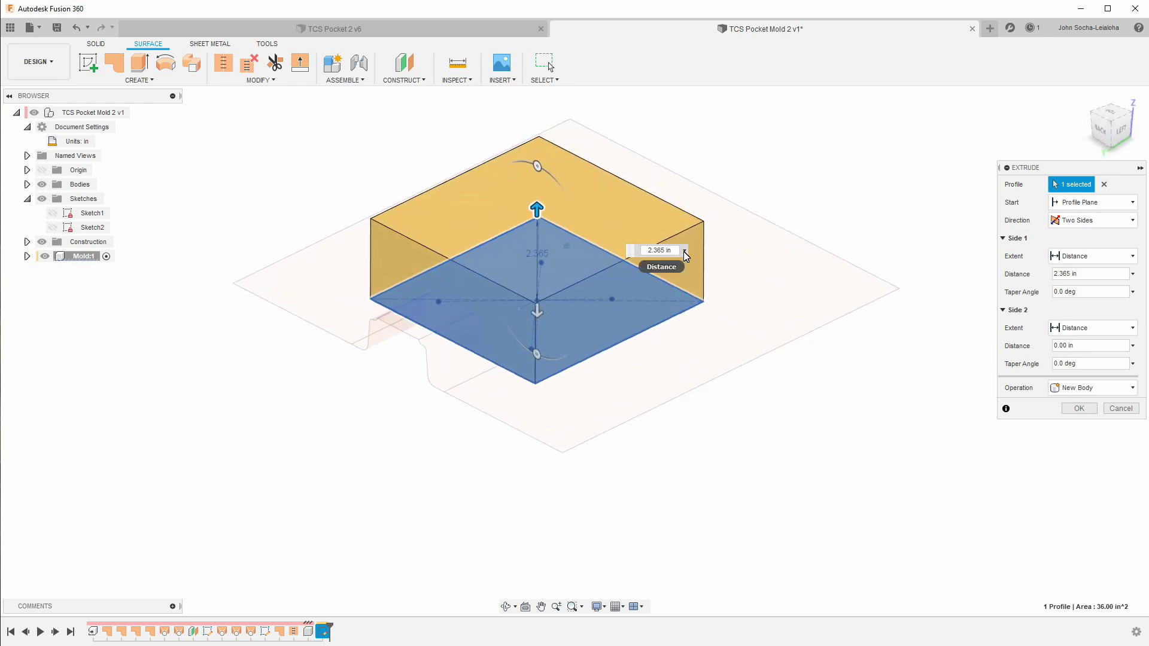
# Set the extrusion to 3 in upward and 1 in downward, creating the block
pyautogui.click(643, 250)
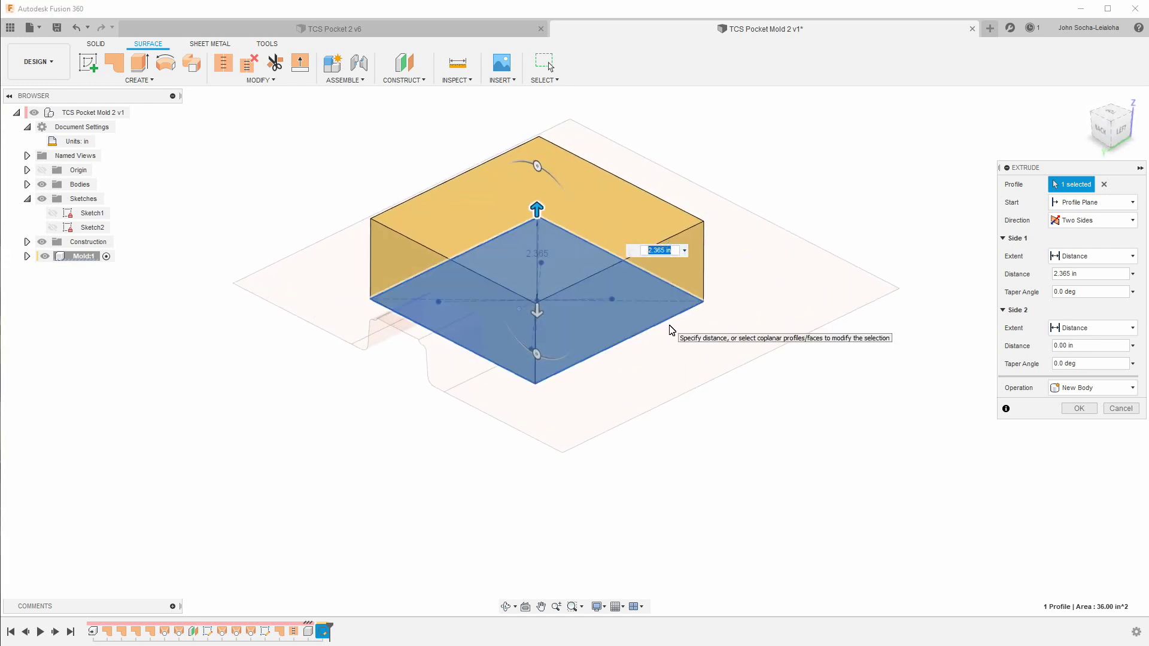
pyautogui.write('3')
pyautogui.press('Return')
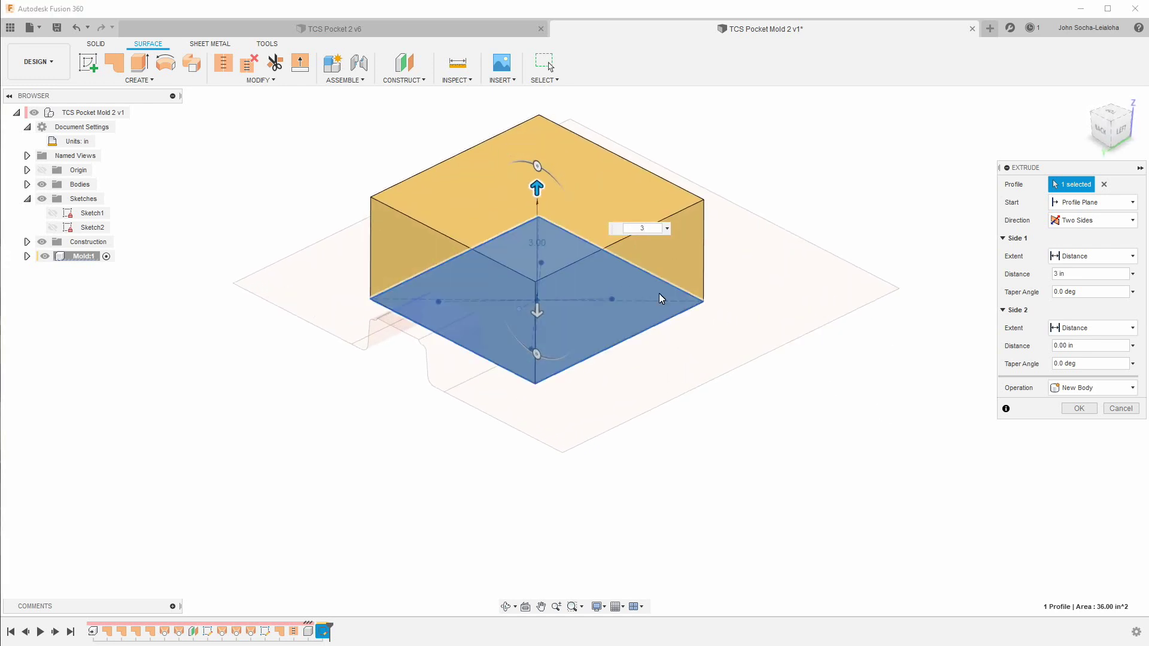
pyautogui.click(1082, 345)
pyautogui.write('1')
pyautogui.press('Return')
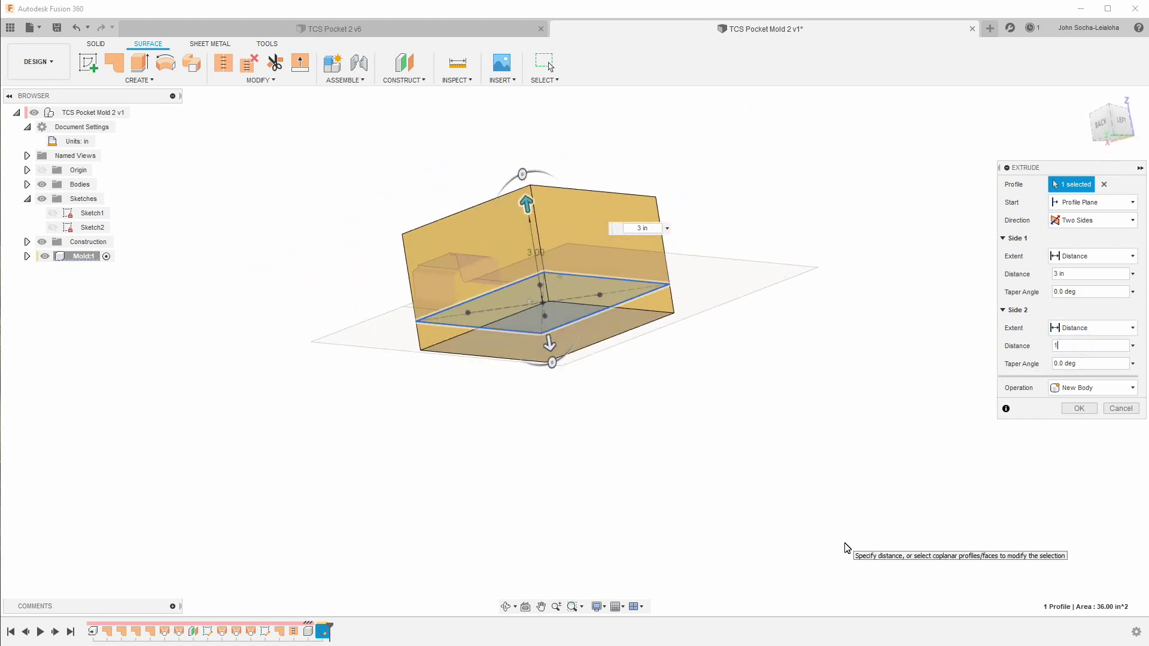
pyautogui.click(1079, 408)
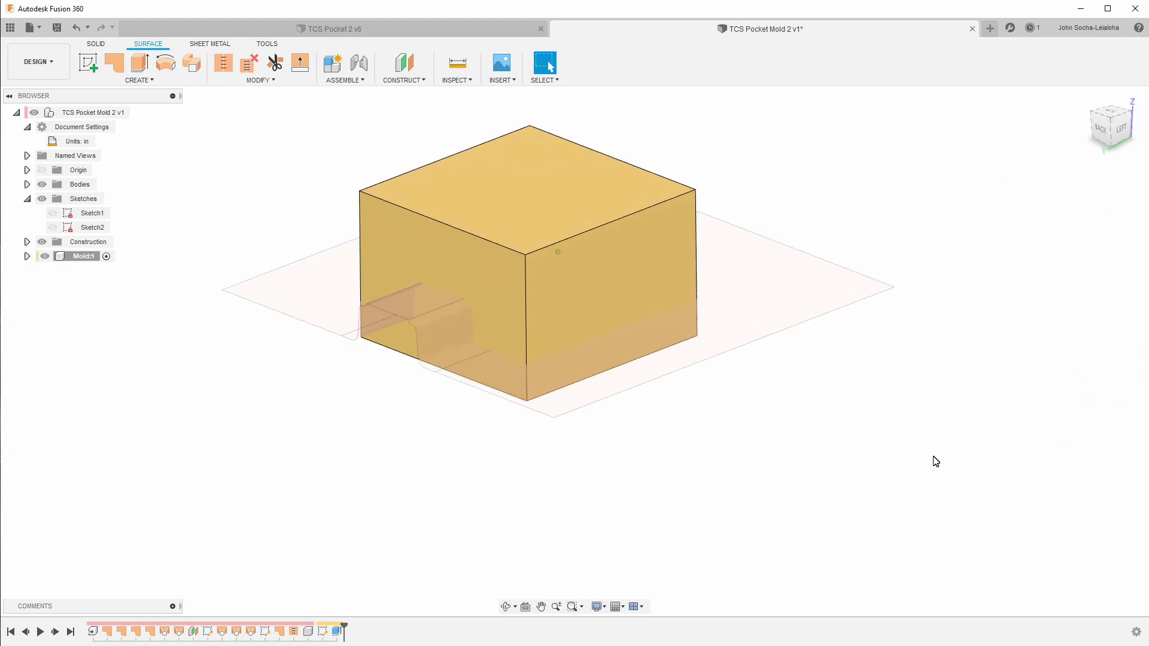
pyautogui.click(88, 45)
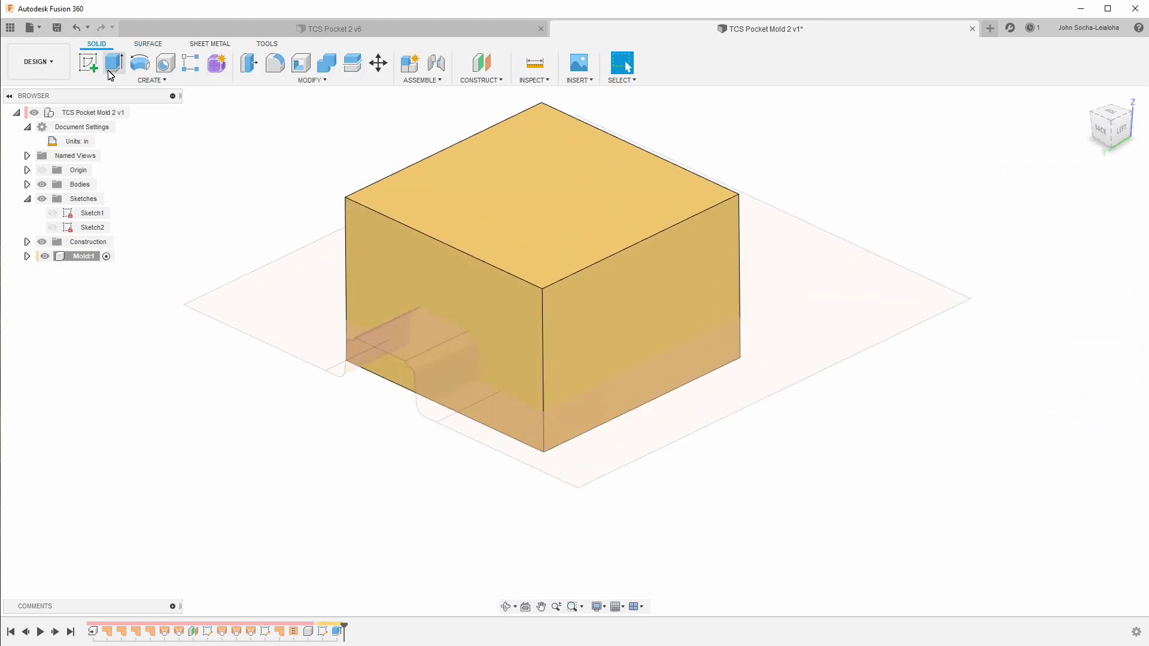
# Combine the bodies with the block as target and Body1 as tool body
pyautogui.click(323, 66)
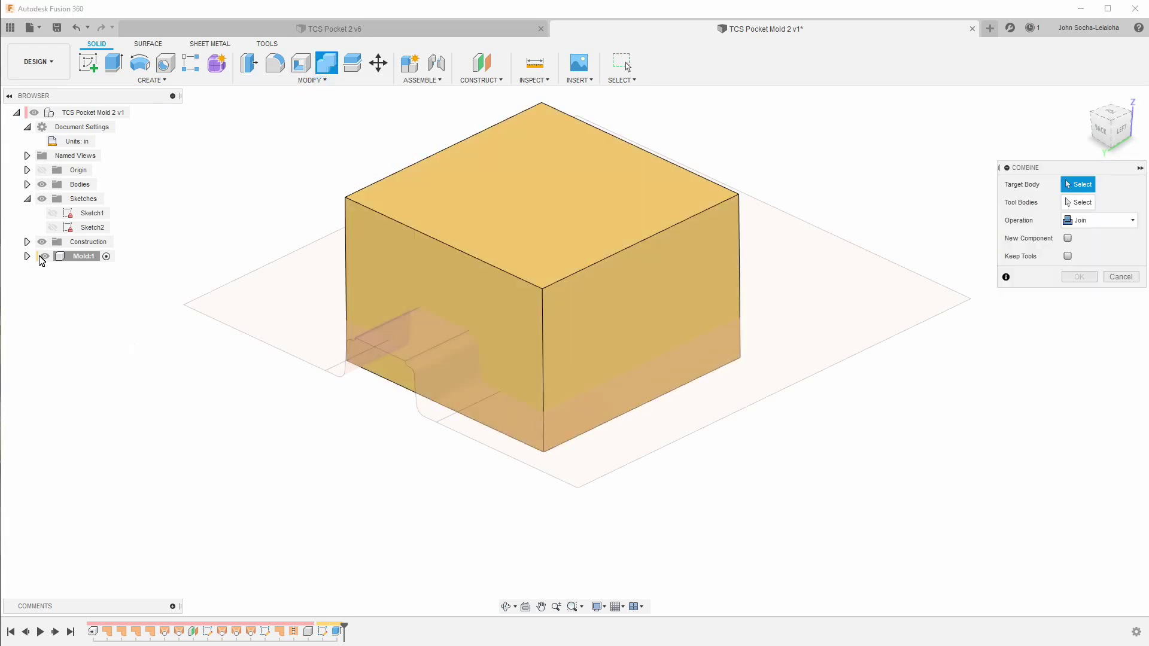
pyautogui.click(27, 184)
pyautogui.click(92, 199)
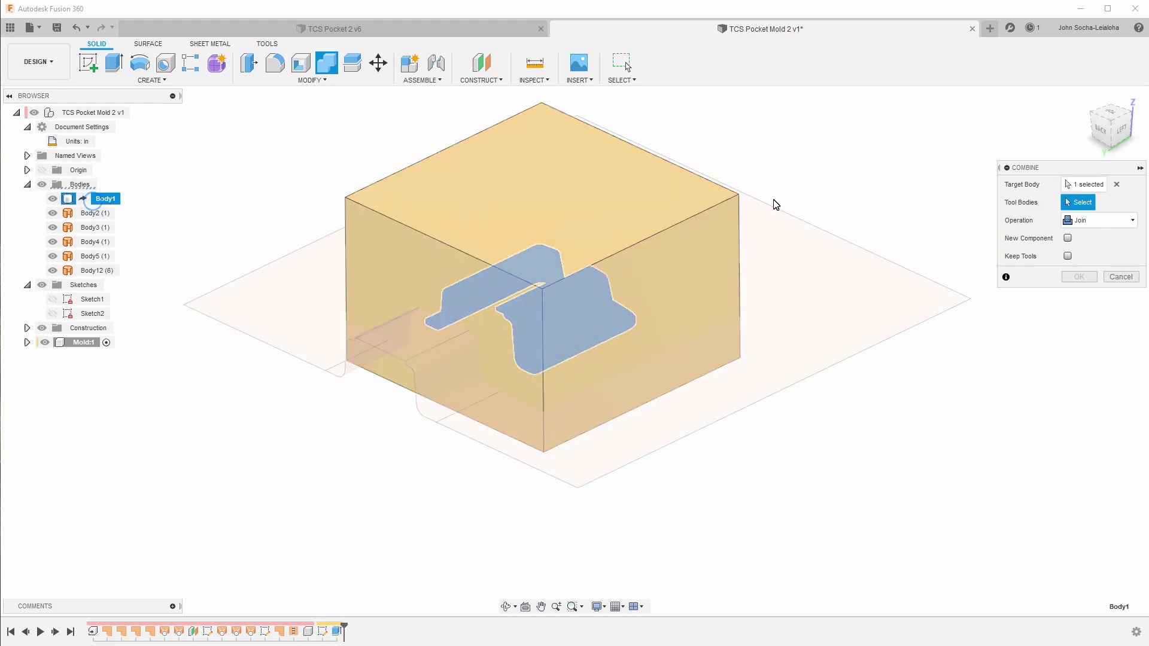
pyautogui.click(1117, 185)
pyautogui.click(607, 201)
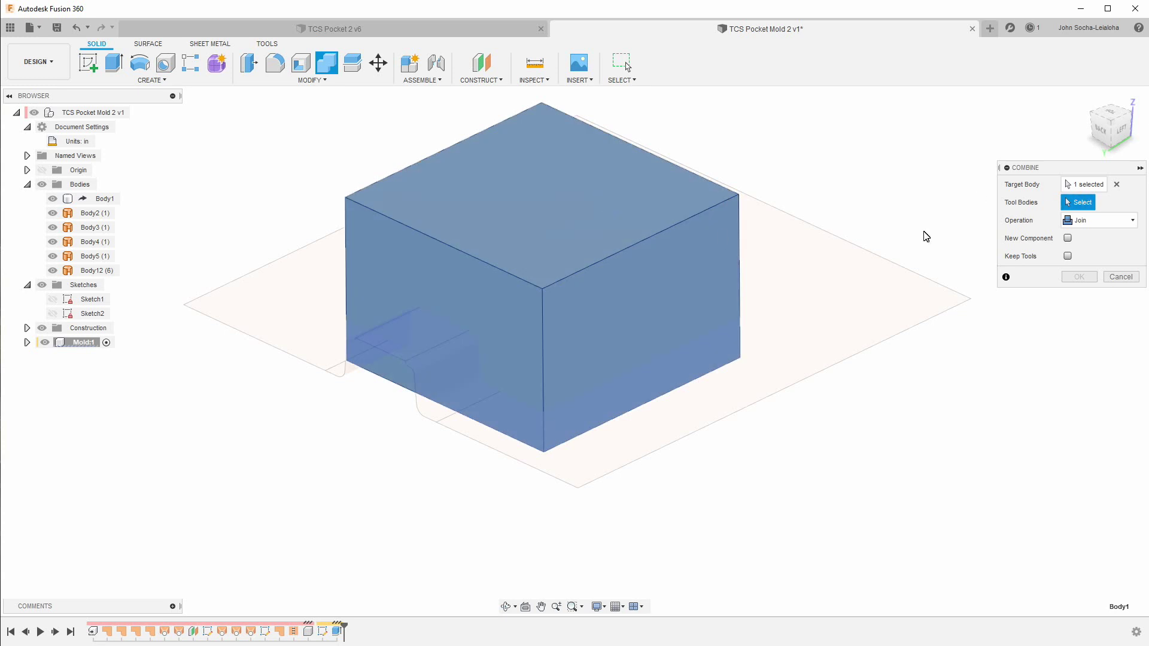
pyautogui.click(104, 199)
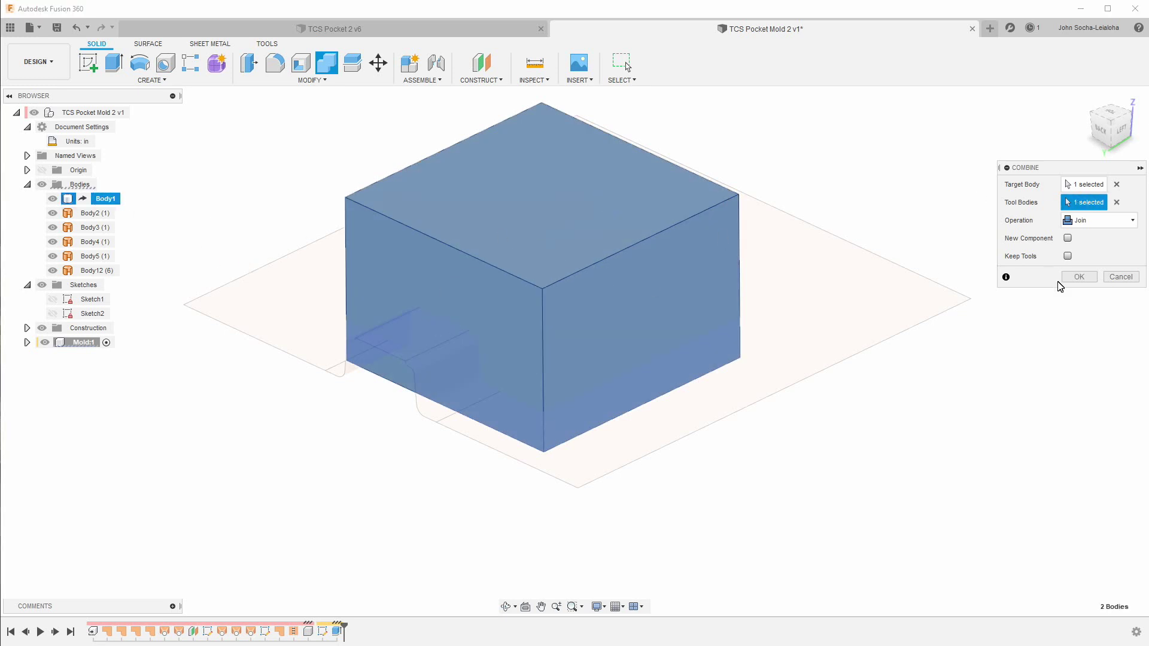
pyautogui.click(1077, 278)
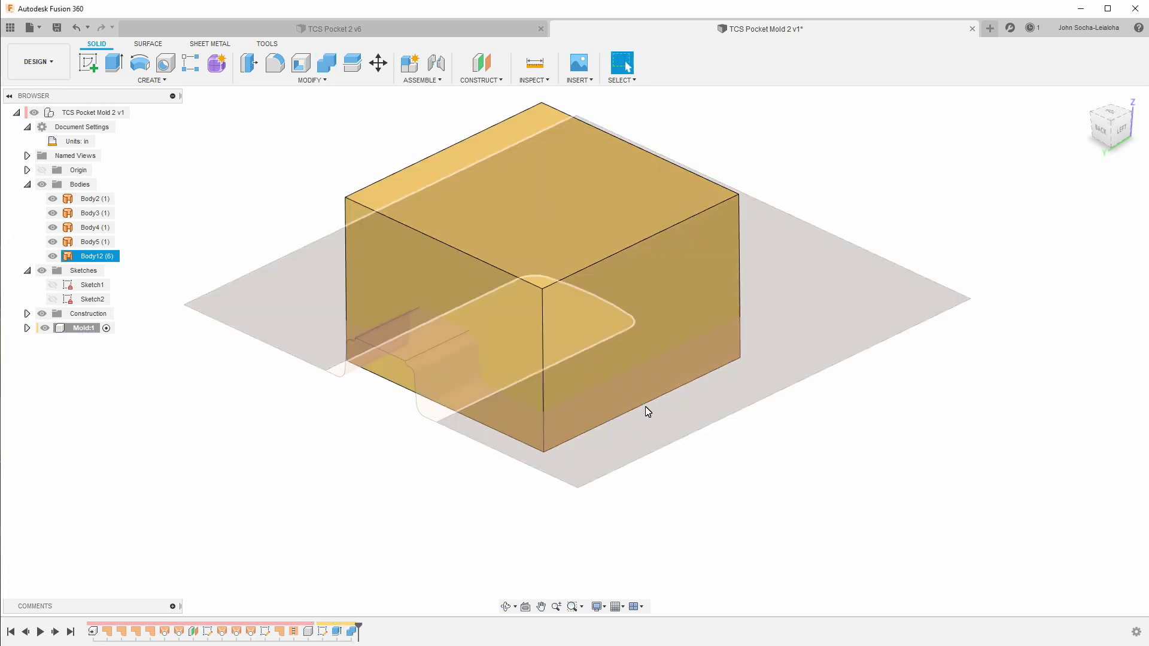
pyautogui.press('Escape')
# Edit the combine feature and change its operation from Join to Cut
pyautogui.rightClick(355, 633)
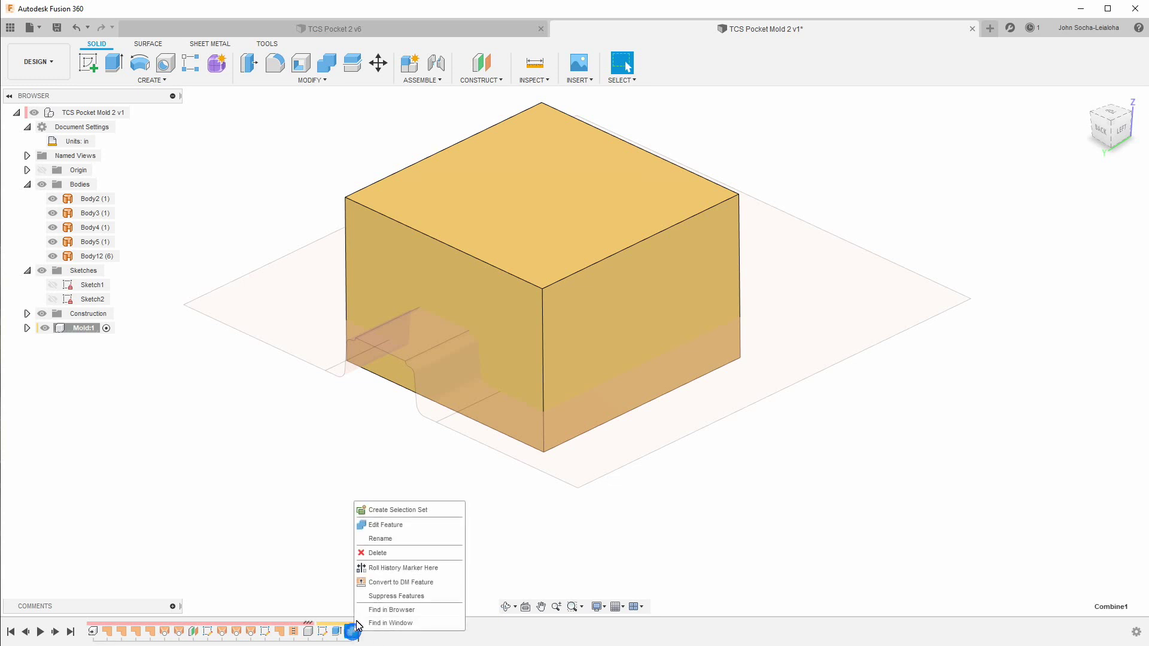
pyautogui.click(381, 524)
pyautogui.click(1088, 230)
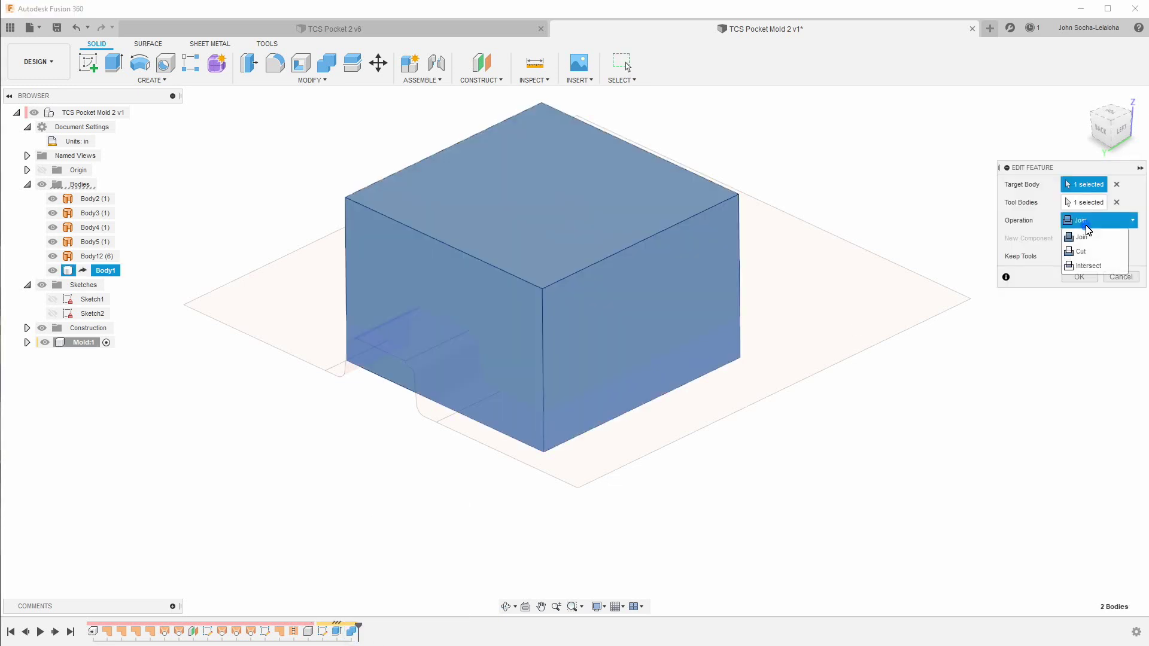
pyautogui.click(1086, 255)
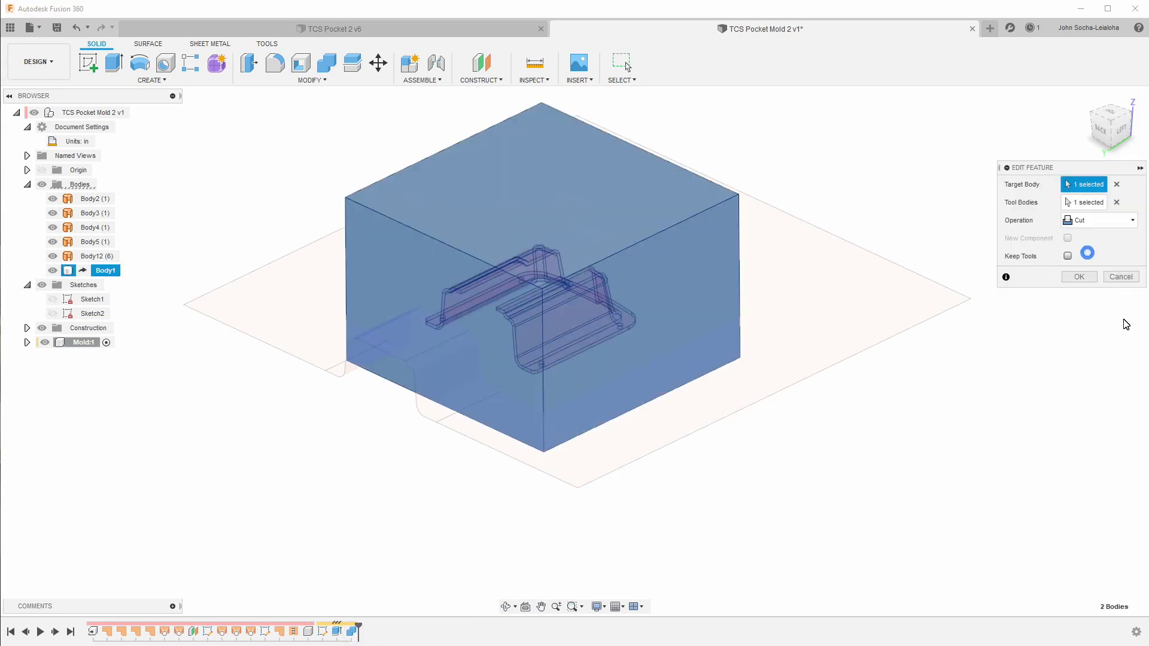
pyautogui.click(1079, 279)
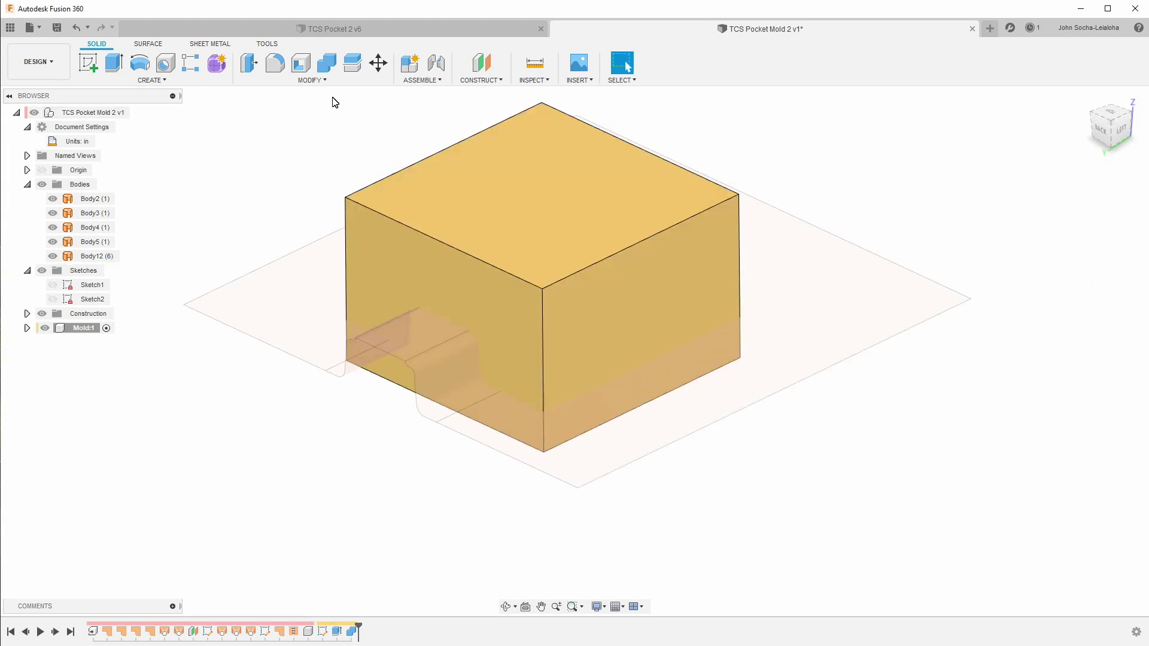
pyautogui.click(481, 80)
pyautogui.moveTo(548, 85)
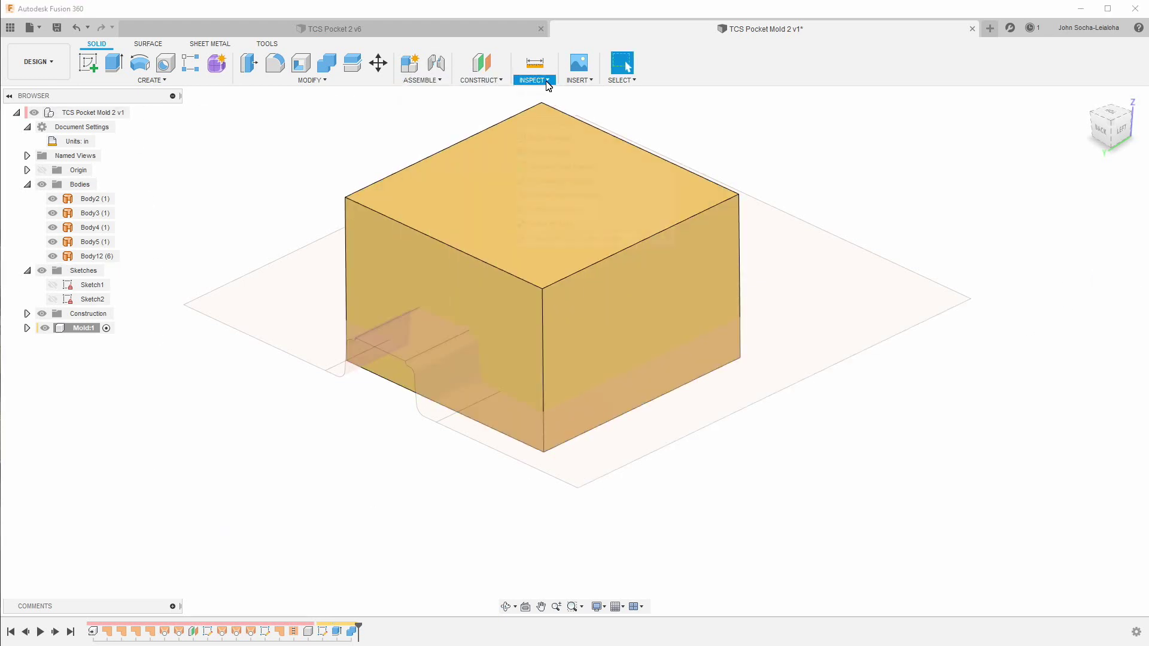
pyautogui.click(558, 215)
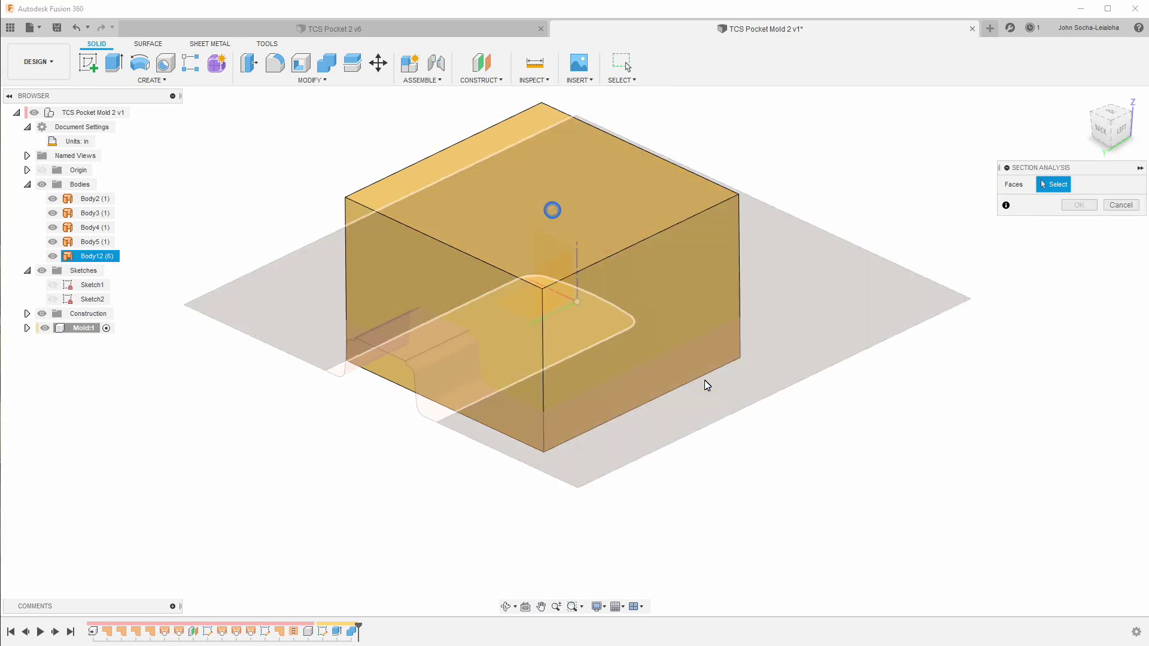
pyautogui.click(694, 333)
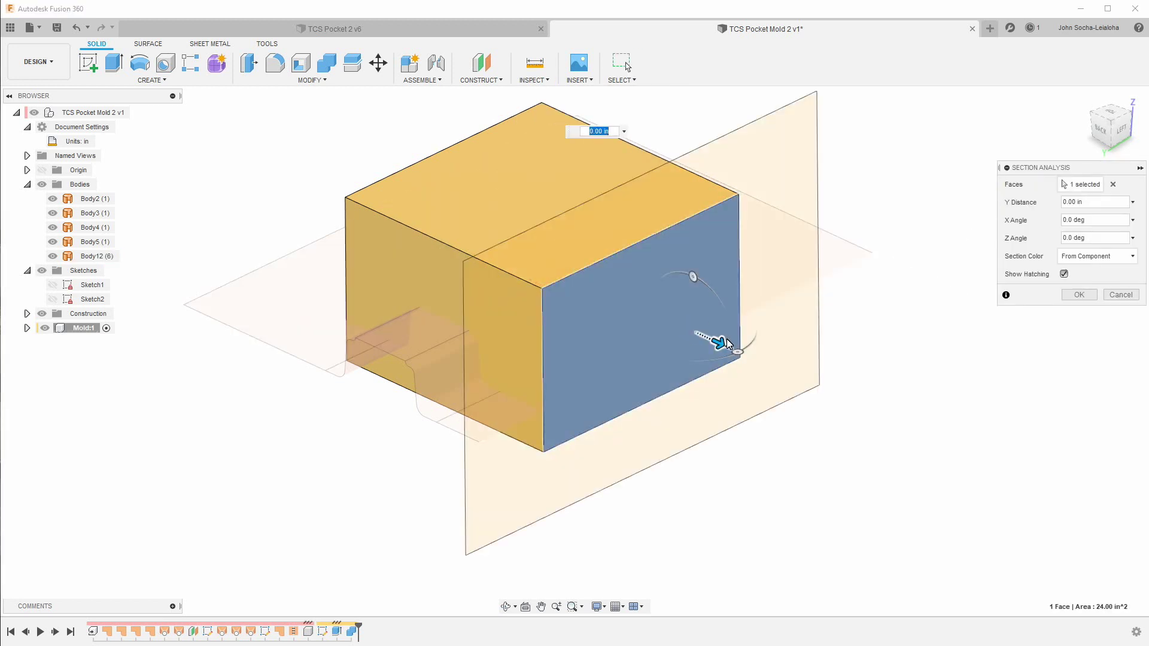
pyautogui.moveTo(721, 341)
pyautogui.mouseDown()
pyautogui.moveTo(648, 310)
pyautogui.moveTo(614, 324)
pyautogui.moveTo(646, 313)
pyautogui.moveTo(672, 326)
pyautogui.moveTo(625, 309)
pyautogui.moveTo(590, 321)
pyautogui.moveTo(655, 313)
pyautogui.moveTo(643, 309)
pyautogui.mouseUp()
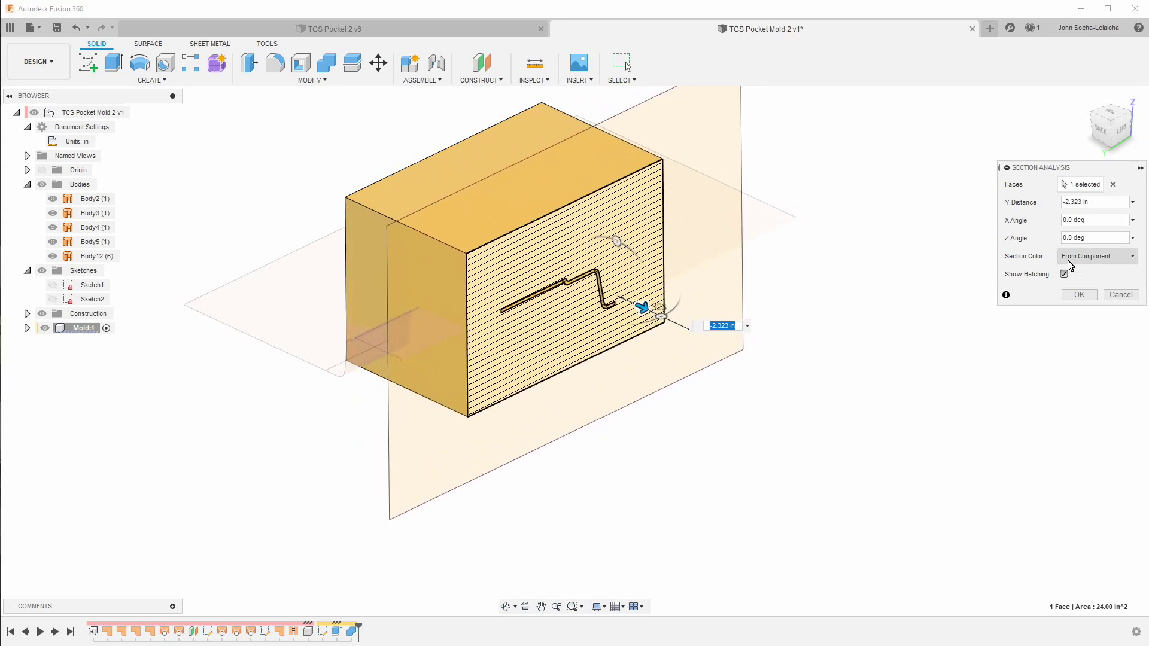
pyautogui.click(1110, 296)
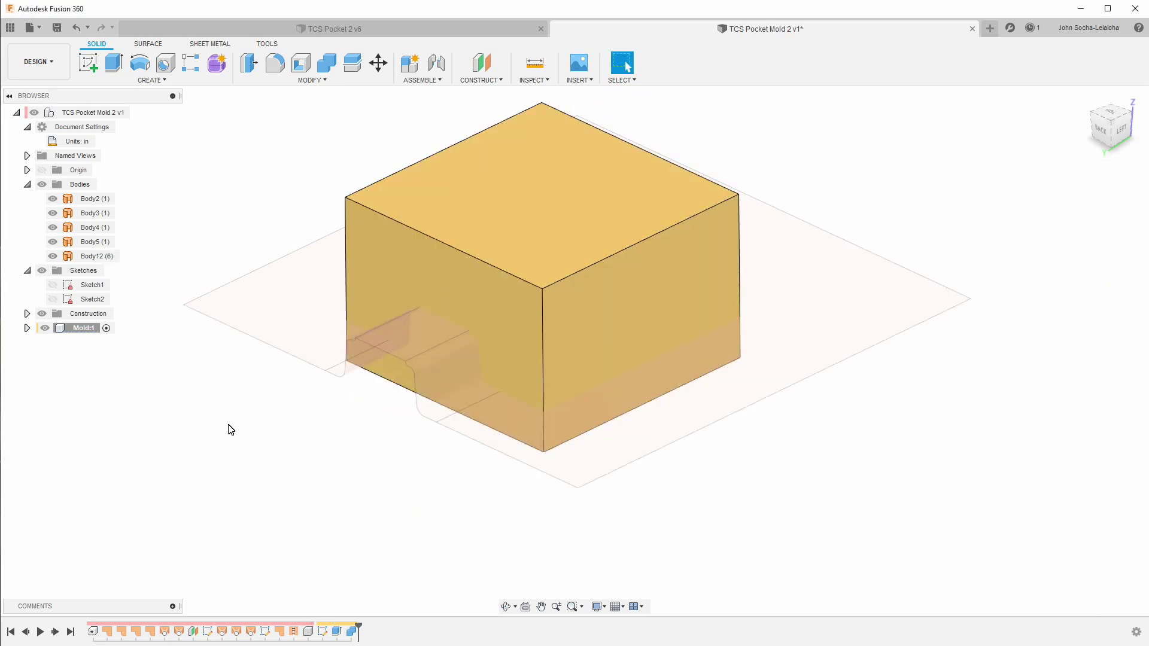
# Start a Boundary Fill with Body2, Body3, Body4, Body5 and Body12 as tools
pyautogui.click(153, 80)
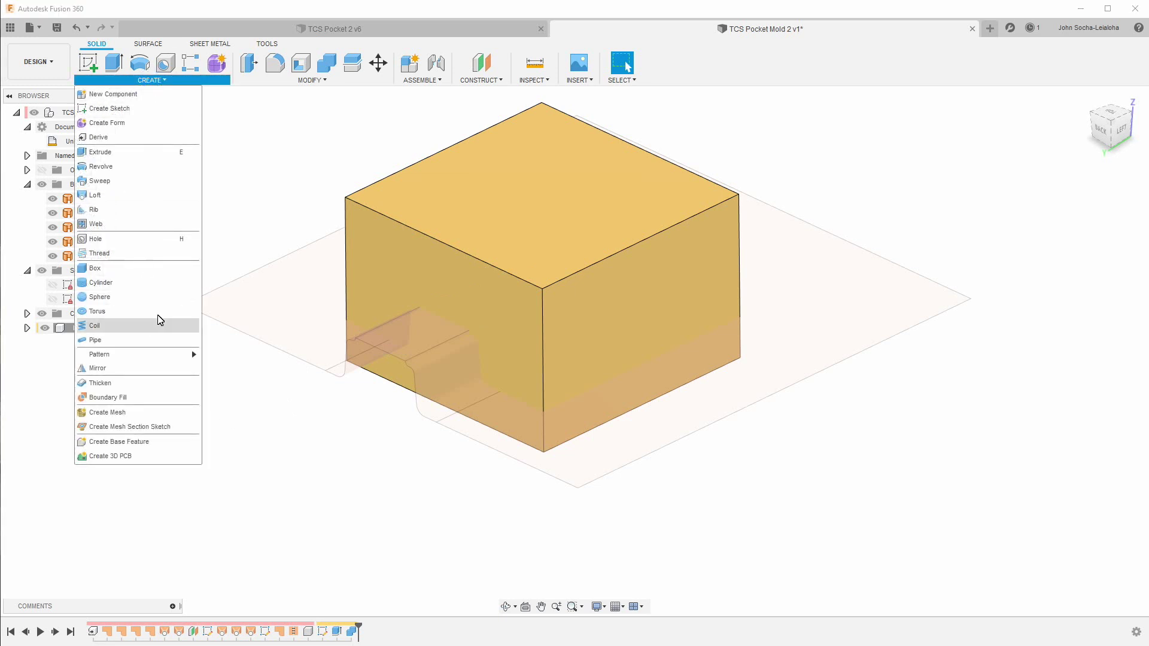
pyautogui.click(125, 397)
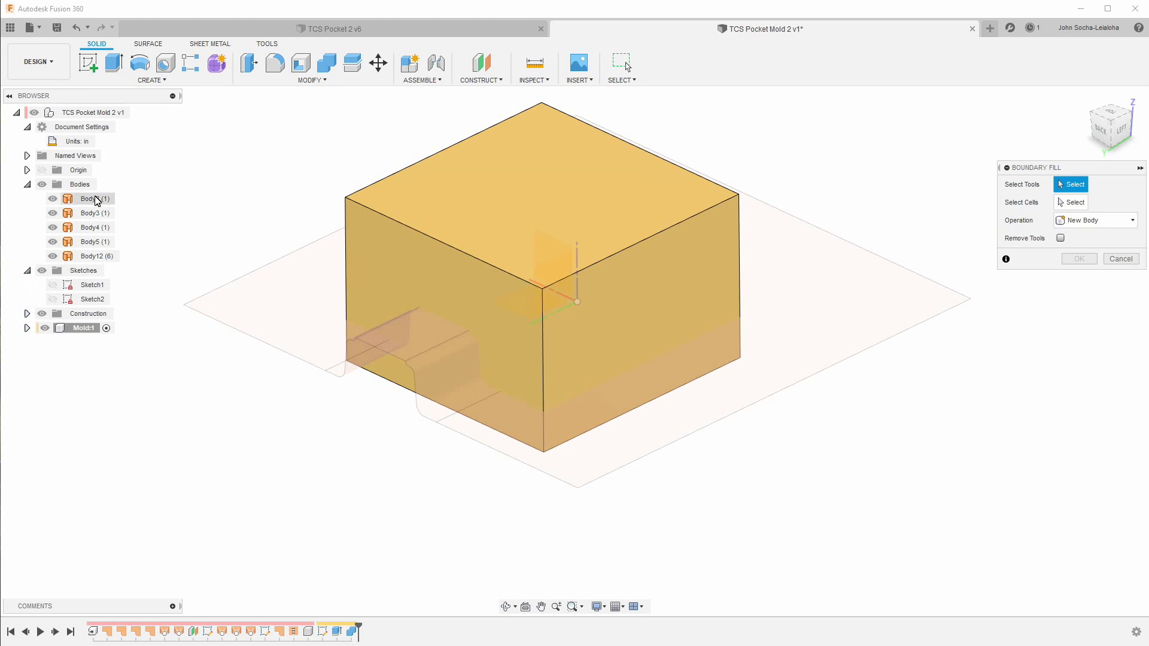
pyautogui.click(93, 199)
pyautogui.click(94, 213)
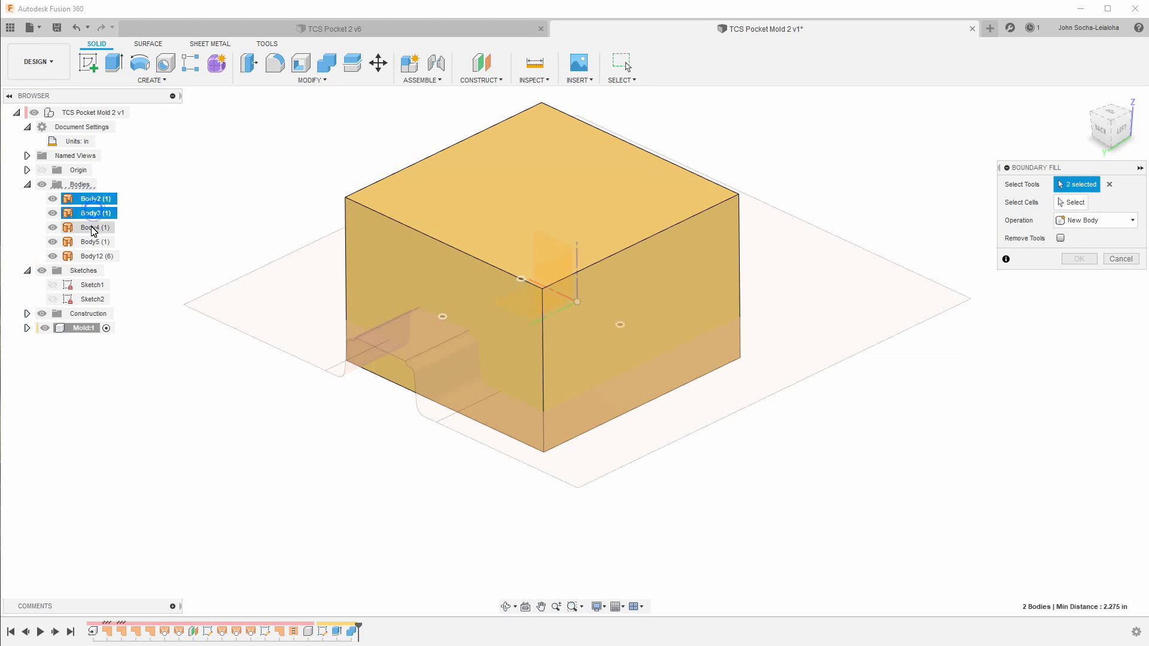
pyautogui.click(93, 227)
pyautogui.click(94, 242)
pyautogui.click(94, 256)
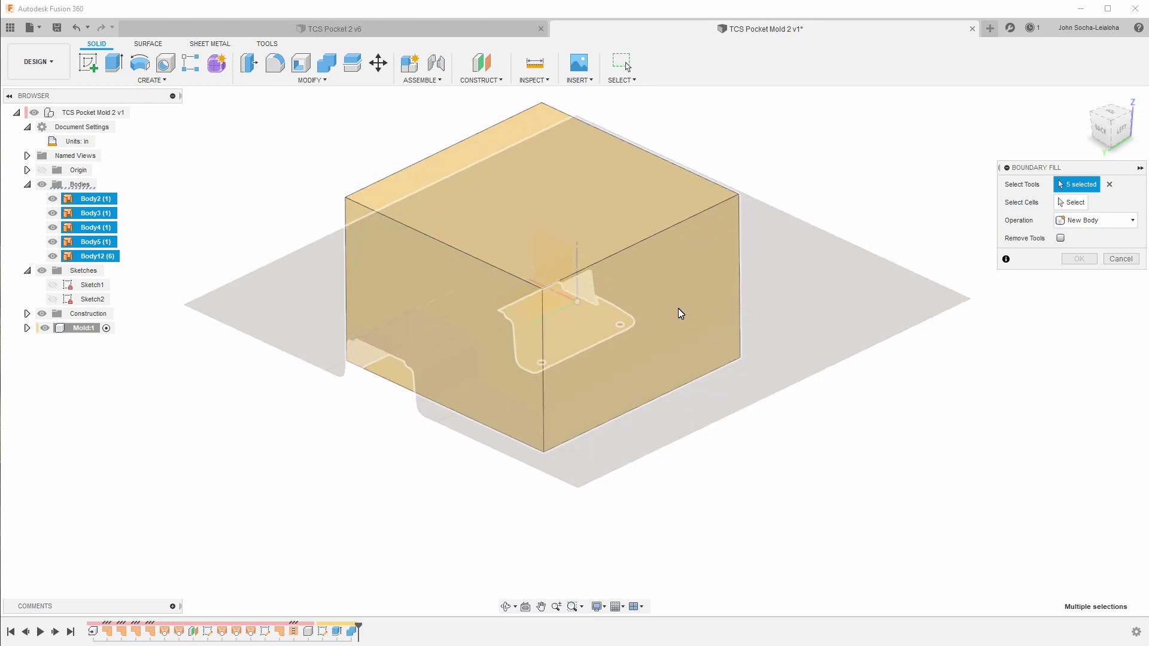
# Add the mold block as a tool, pick one cell, and create the new body
pyautogui.click(694, 278)
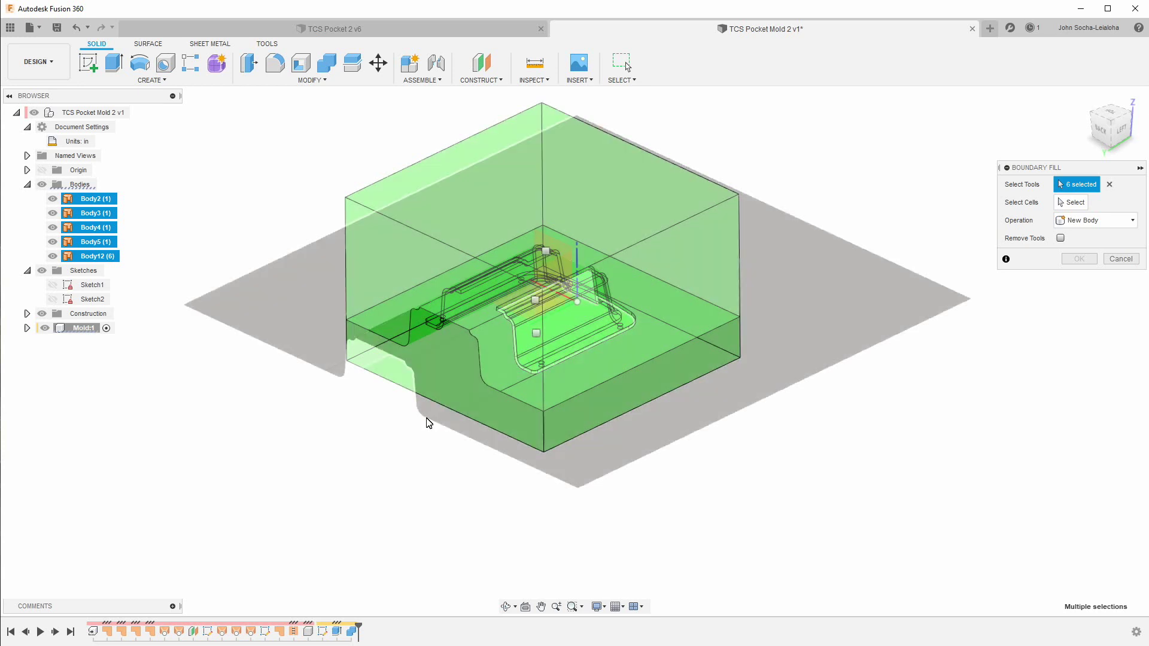
pyautogui.click(542, 256)
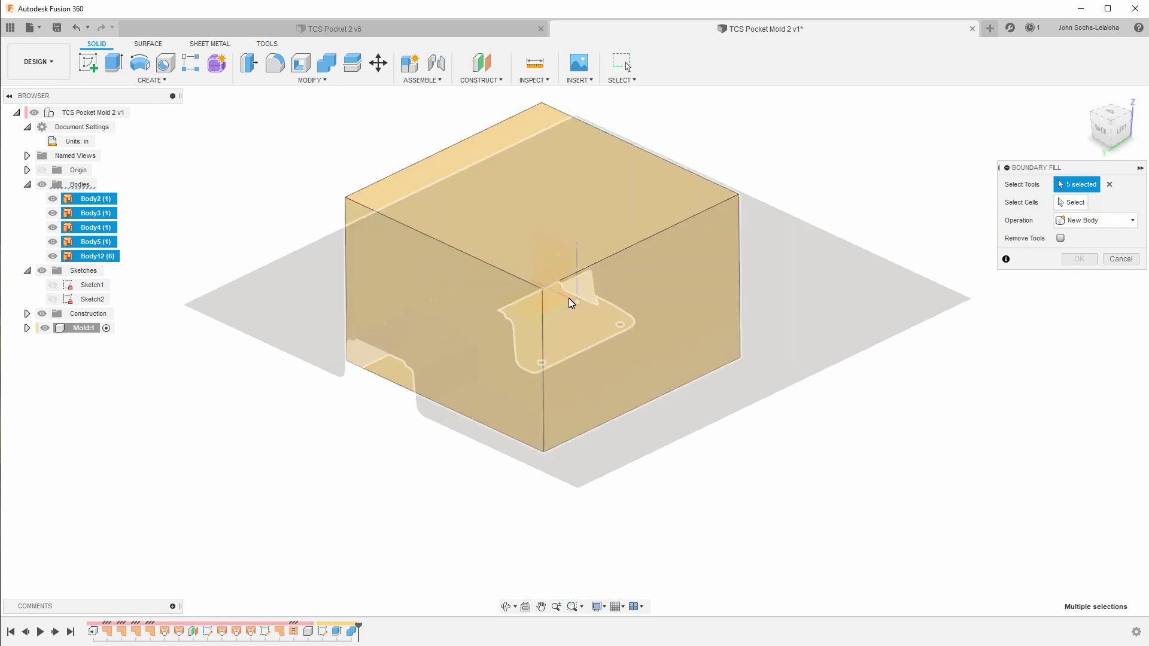
pyautogui.click(564, 219)
pyautogui.click(1081, 207)
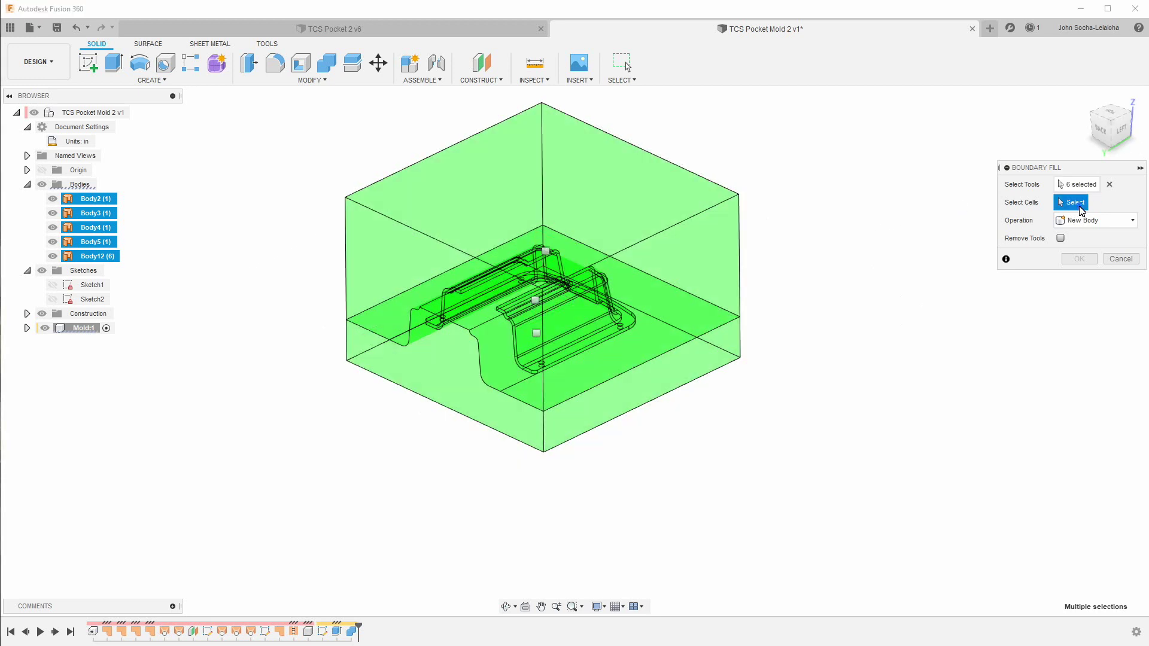
pyautogui.click(546, 251)
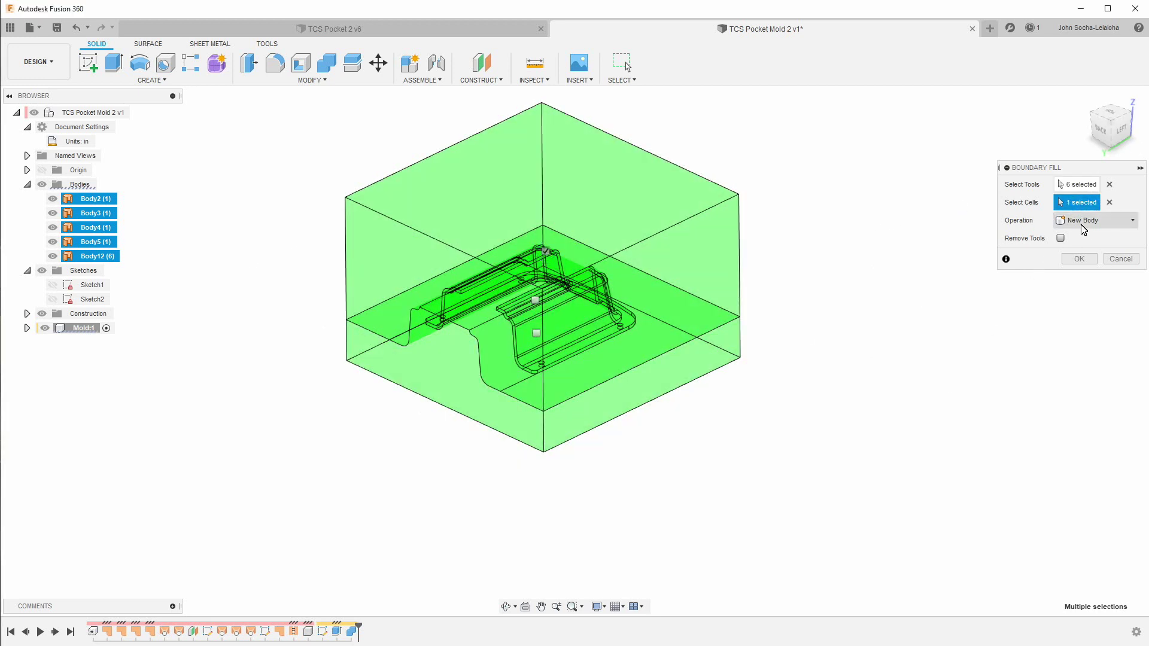
pyautogui.click(1079, 259)
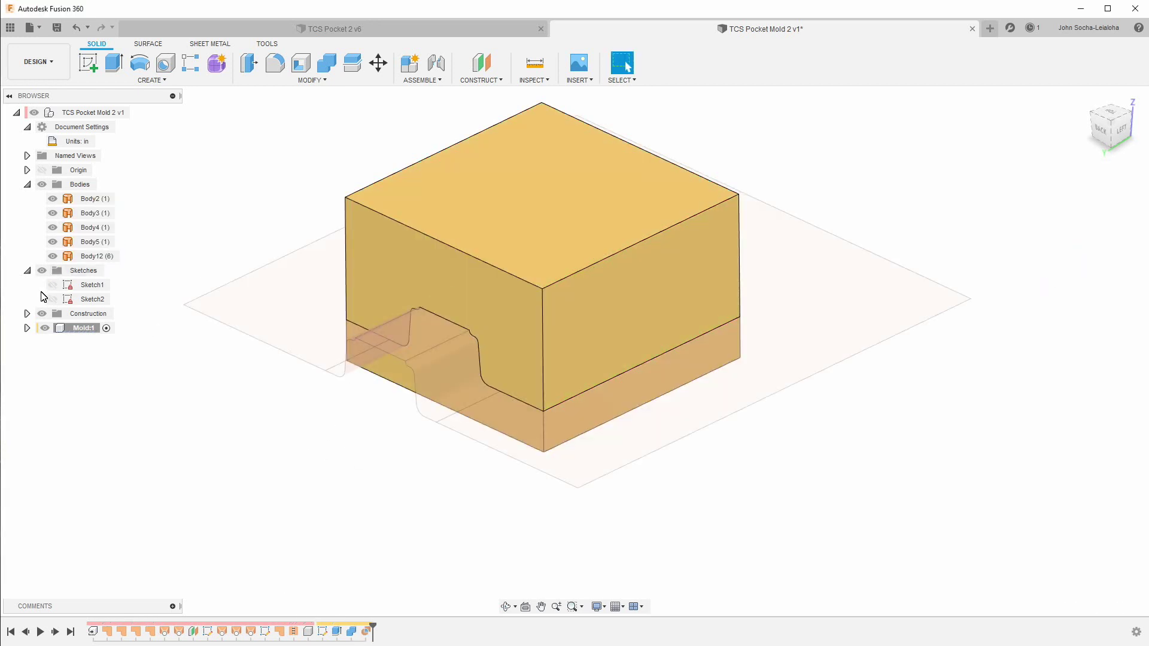
# Expand the Mold component and toggle Body1 and Body2 visibility to inspect the new body
pyautogui.click(27, 329)
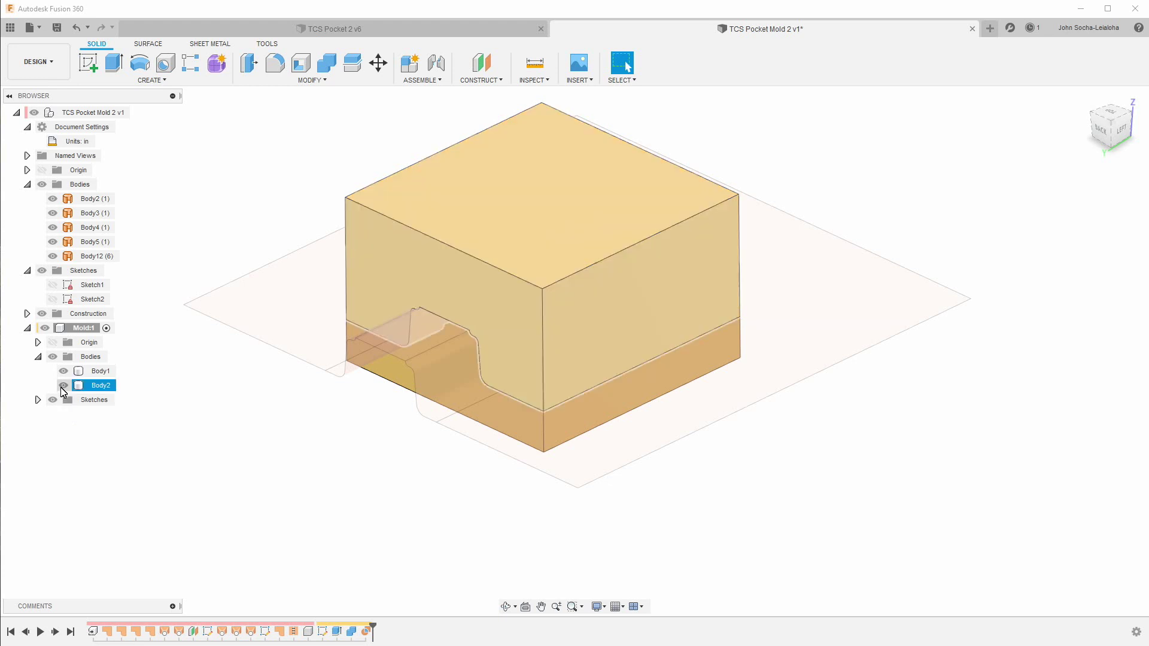
pyautogui.click(64, 372)
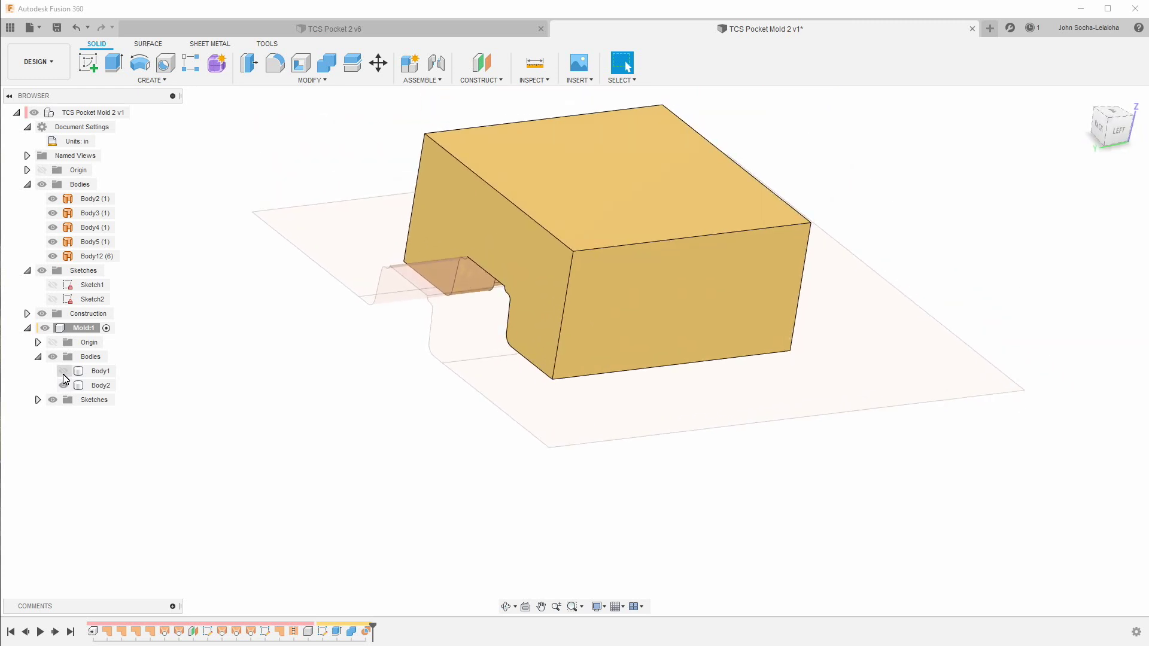
pyautogui.click(63, 372)
pyautogui.click(64, 386)
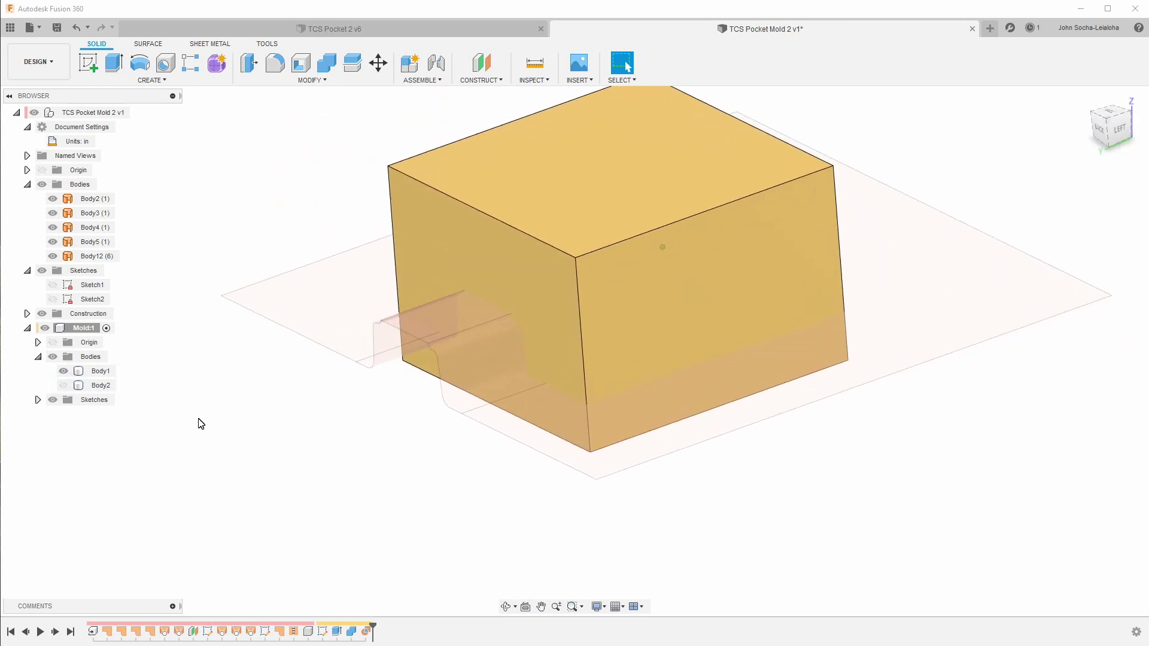
# Start a second Boundary Fill with Body2–Body5, Body12 and the mold block as tools
pyautogui.click(138, 79)
pyautogui.click(128, 401)
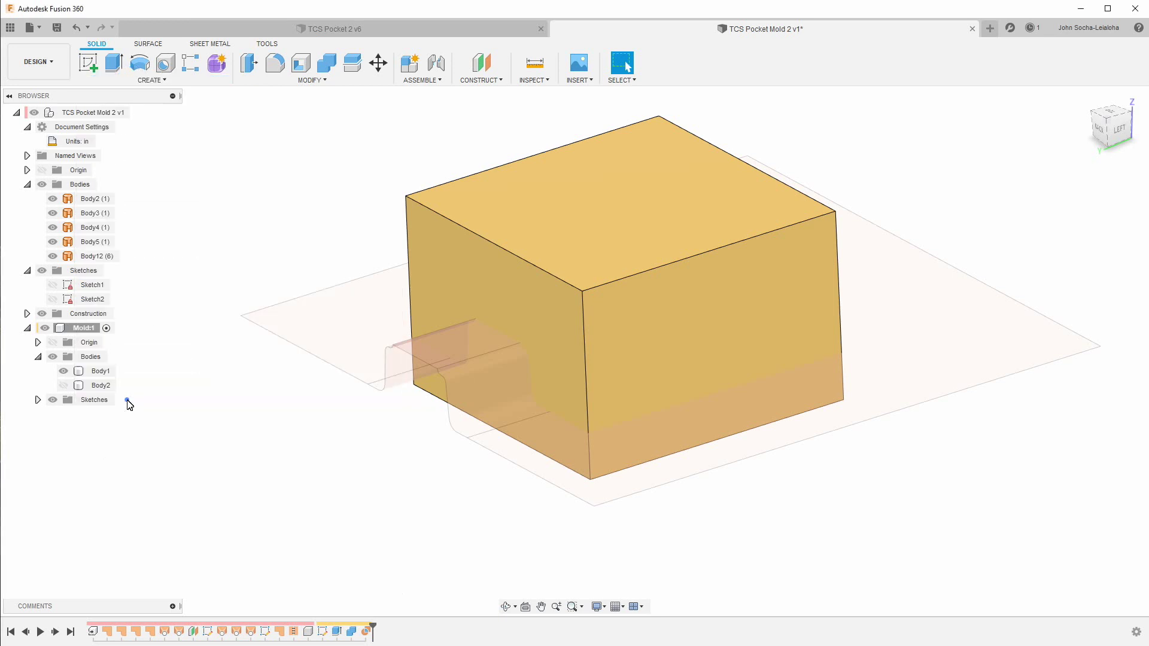
pyautogui.click(73, 201)
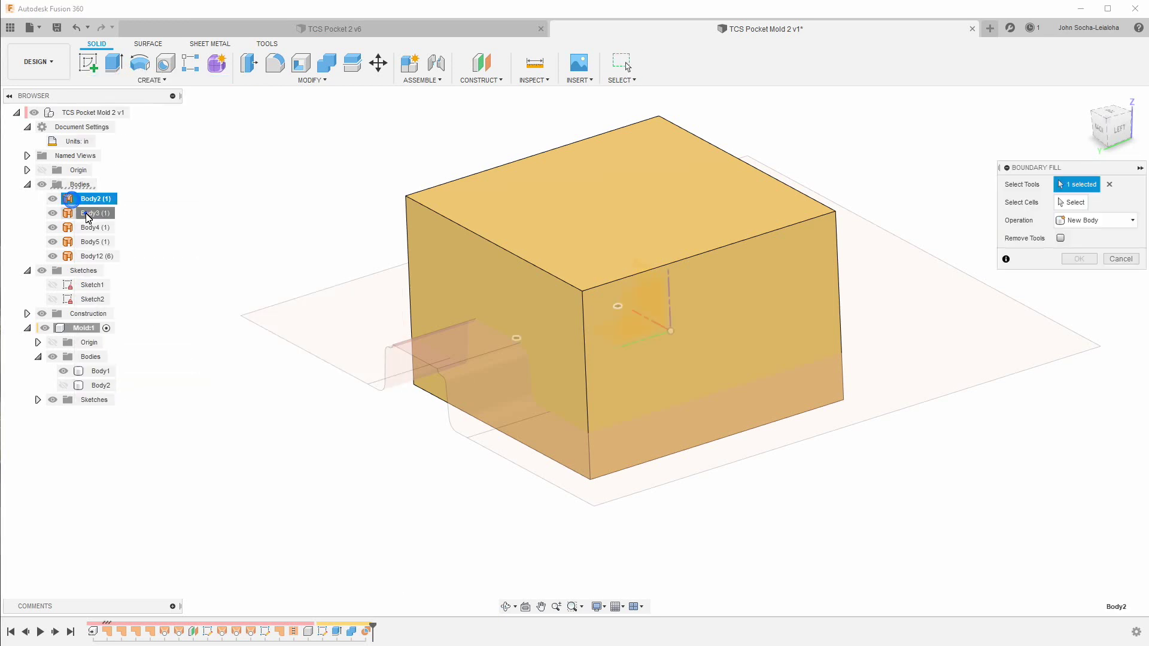
pyautogui.click(83, 215)
pyautogui.click(88, 230)
pyautogui.click(89, 242)
pyautogui.click(93, 256)
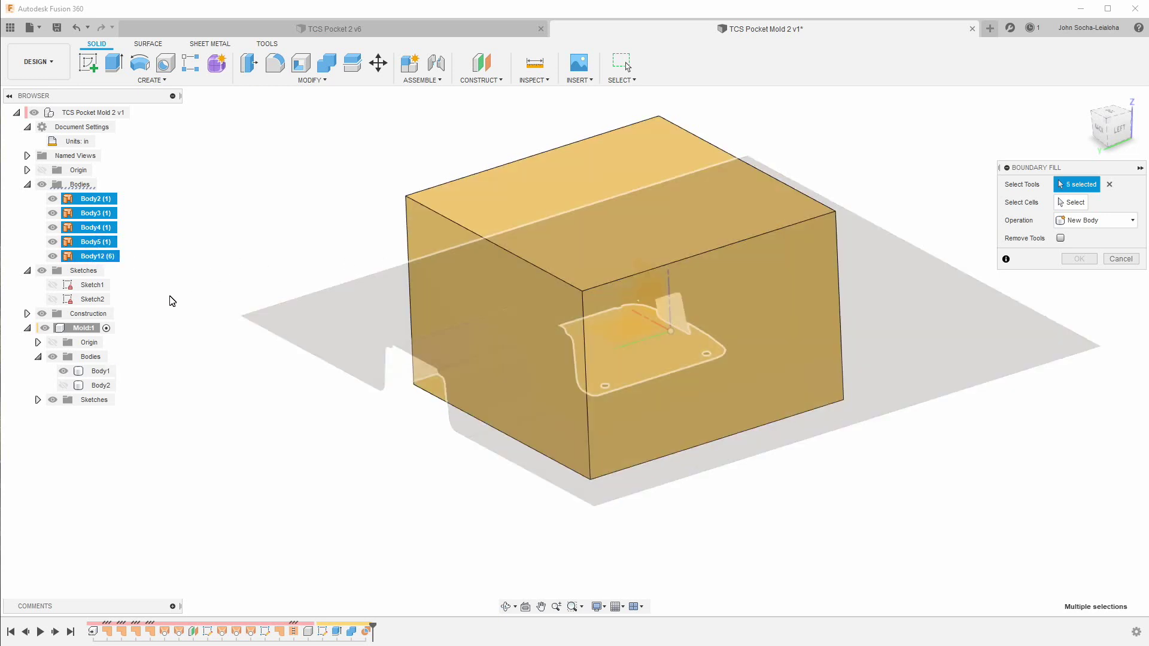
pyautogui.click(605, 218)
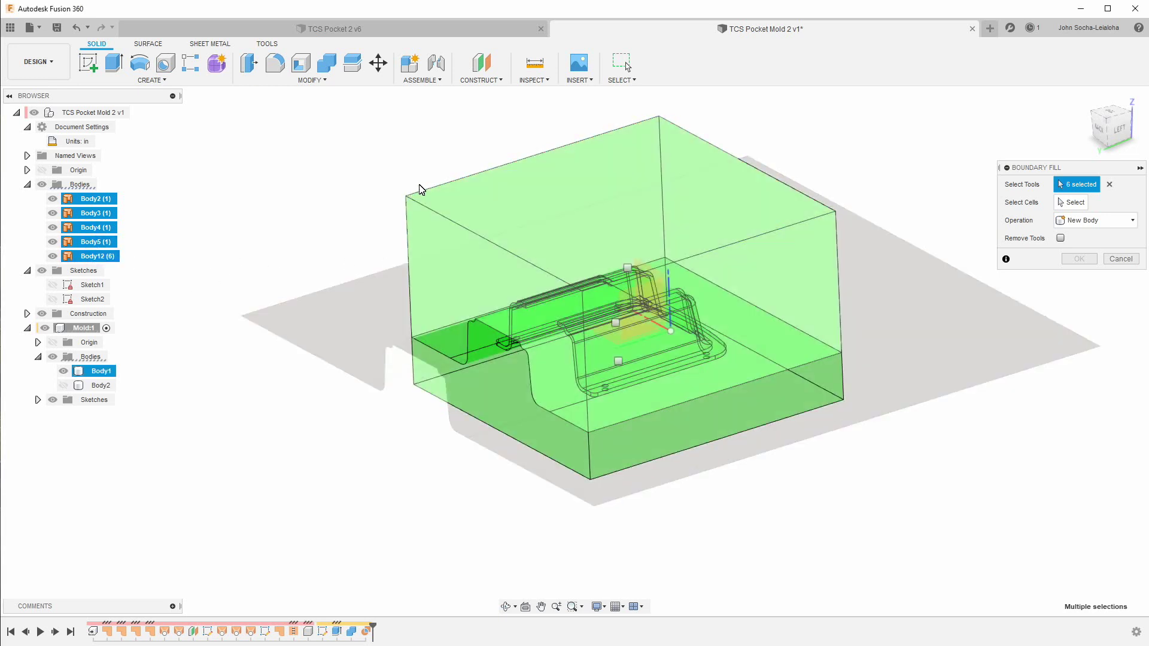
# Fill the lower cell to create Body3, the lower mold half, then hide Body1
pyautogui.click(1070, 203)
pyautogui.click(618, 361)
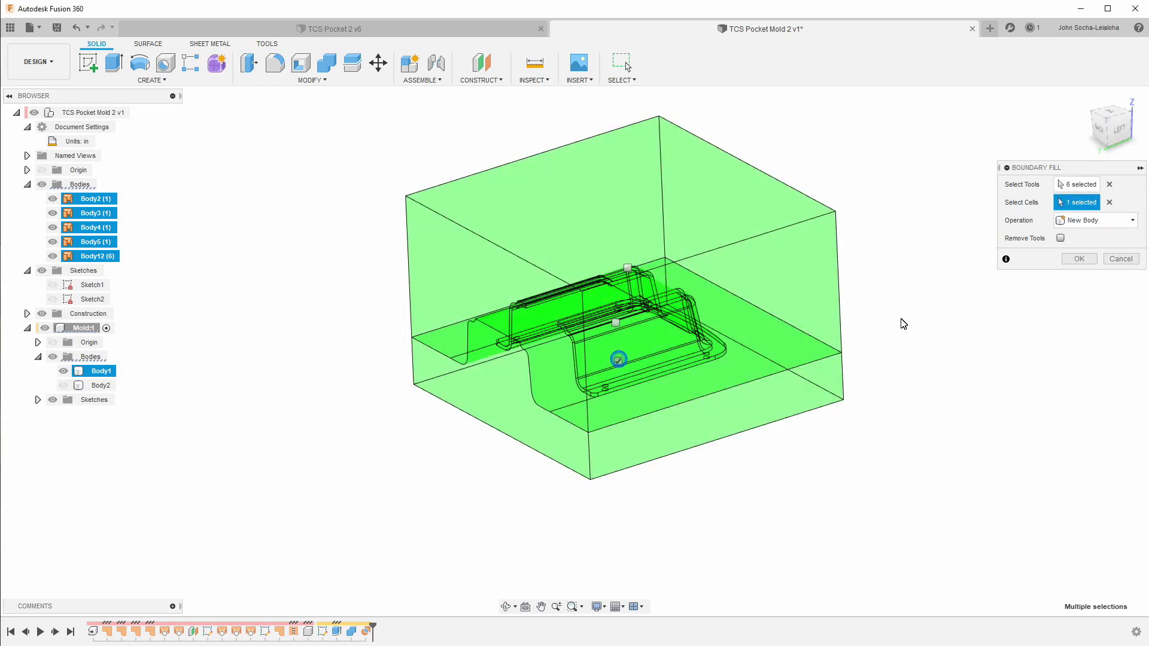
pyautogui.click(1077, 259)
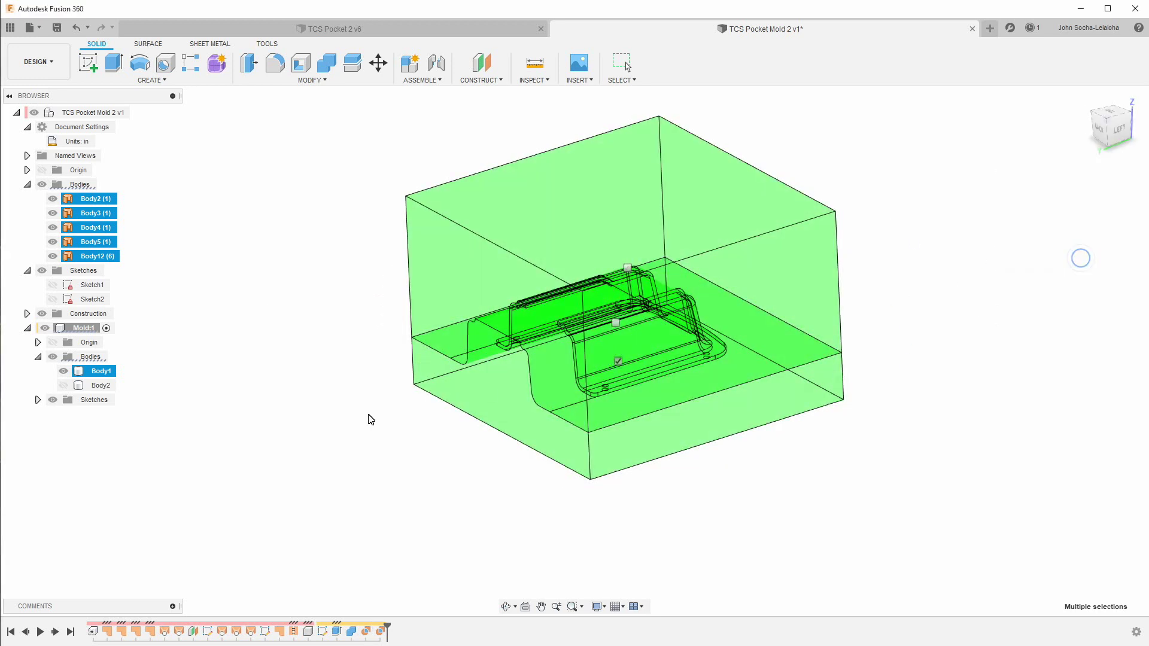
pyautogui.click(63, 371)
# Hide the part bodies folder and Body3, leaving Body2 alone, viewed from underneath to show its cavity
pyautogui.click(64, 385)
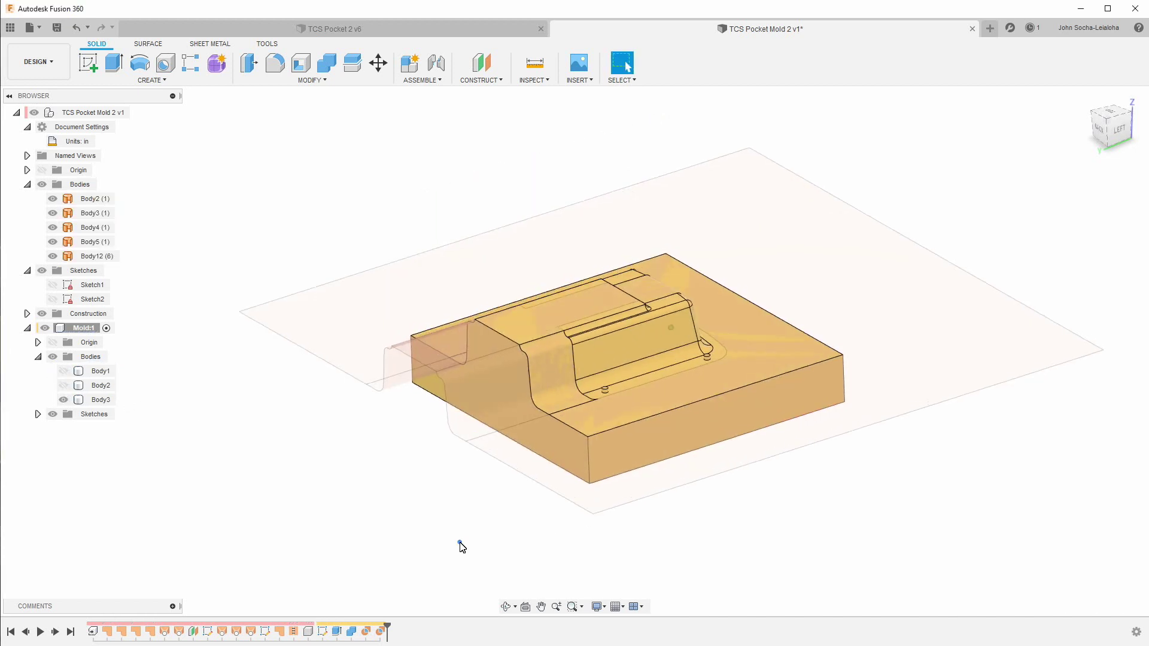
pyautogui.keyDown('shift'); pyautogui.moveTo(461, 544); pyautogui.dragTo(455, 539, button='middle'); pyautogui.keyUp('shift')
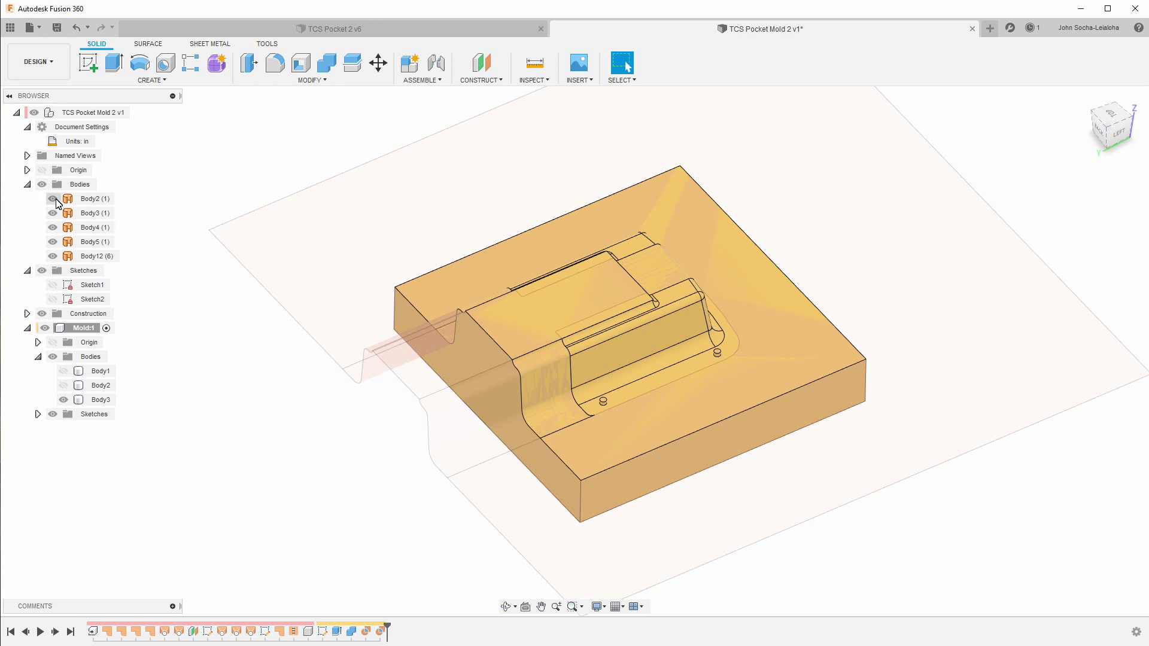
pyautogui.click(52, 186)
pyautogui.click(42, 184)
pyautogui.keyDown('shift'); pyautogui.moveTo(277, 446); pyautogui.dragTo(189, 385, button='middle'); pyautogui.keyUp('shift')
pyautogui.click(63, 385)
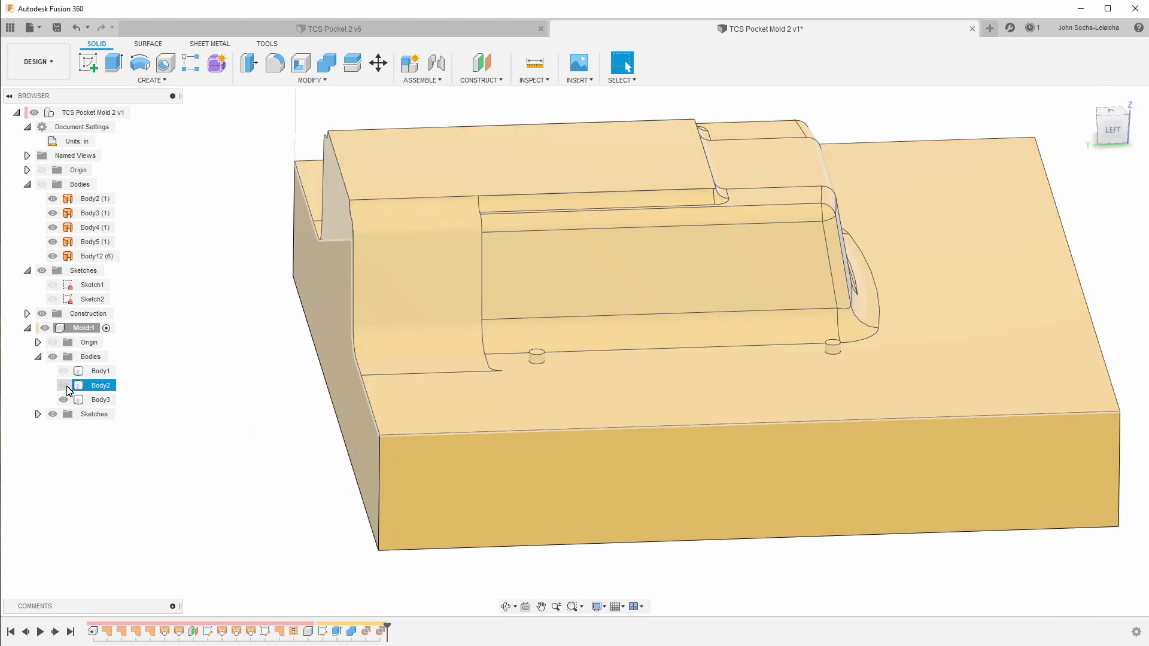
pyautogui.click(63, 400)
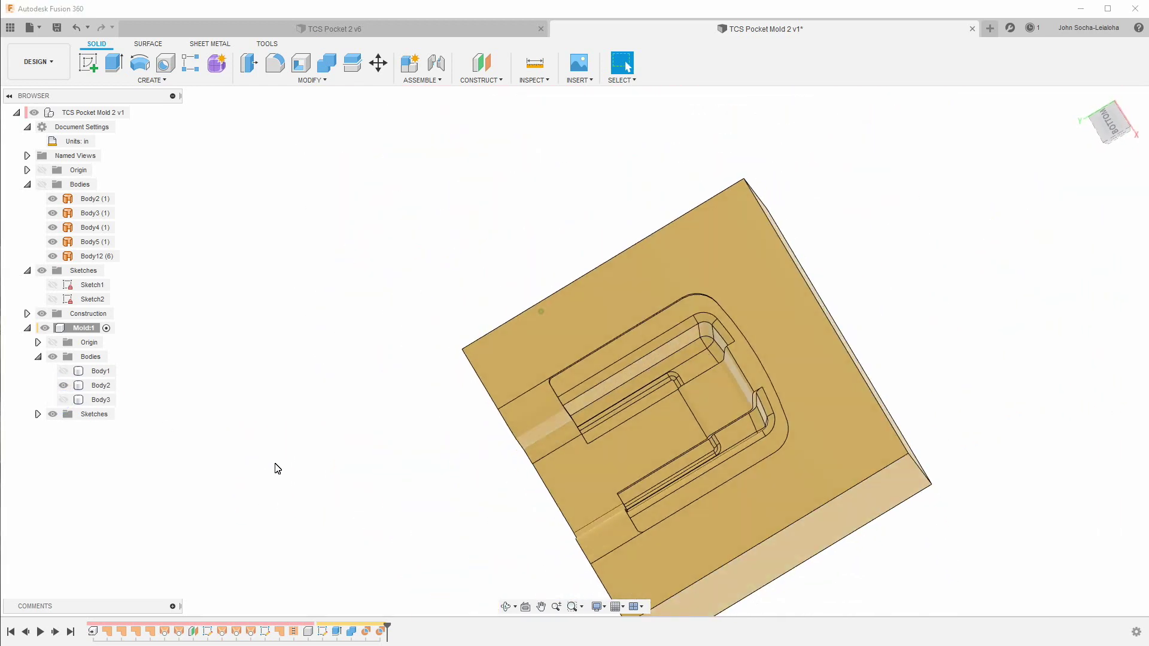